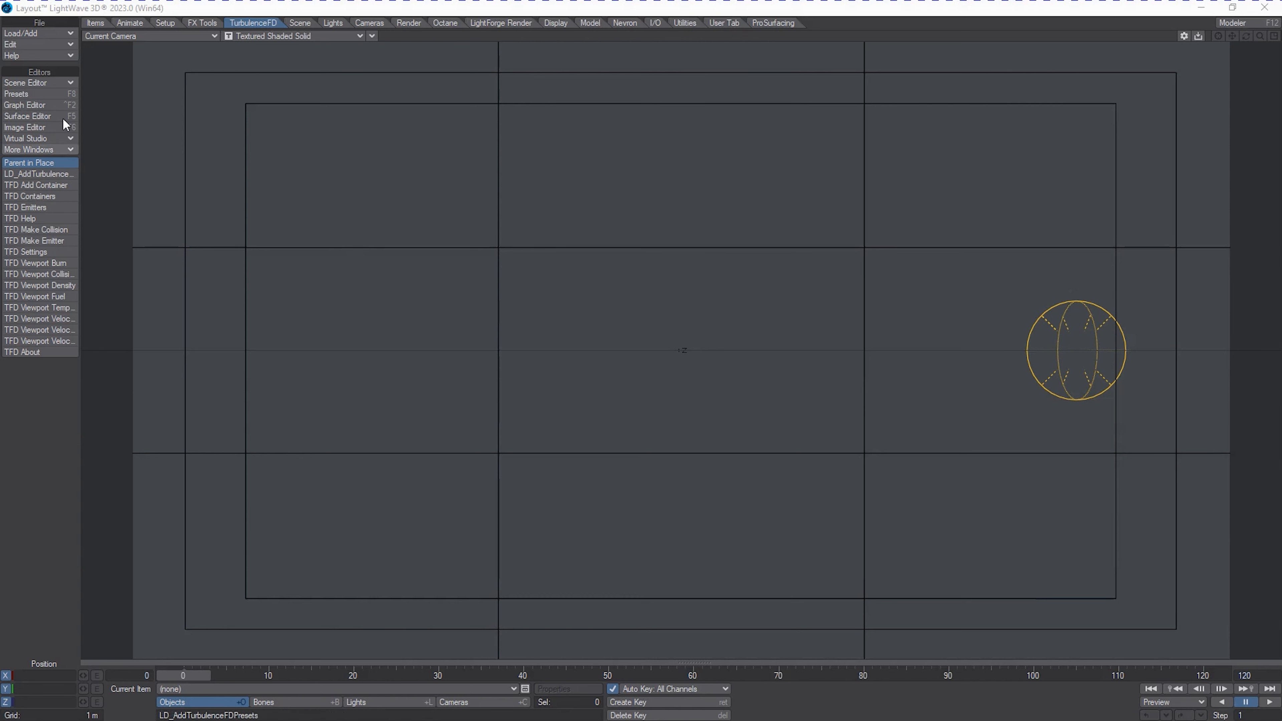
# Load the object OilFireGroundPlane.lwo into the scene and show it in the Perspective view.
pyautogui.click(48, 33)
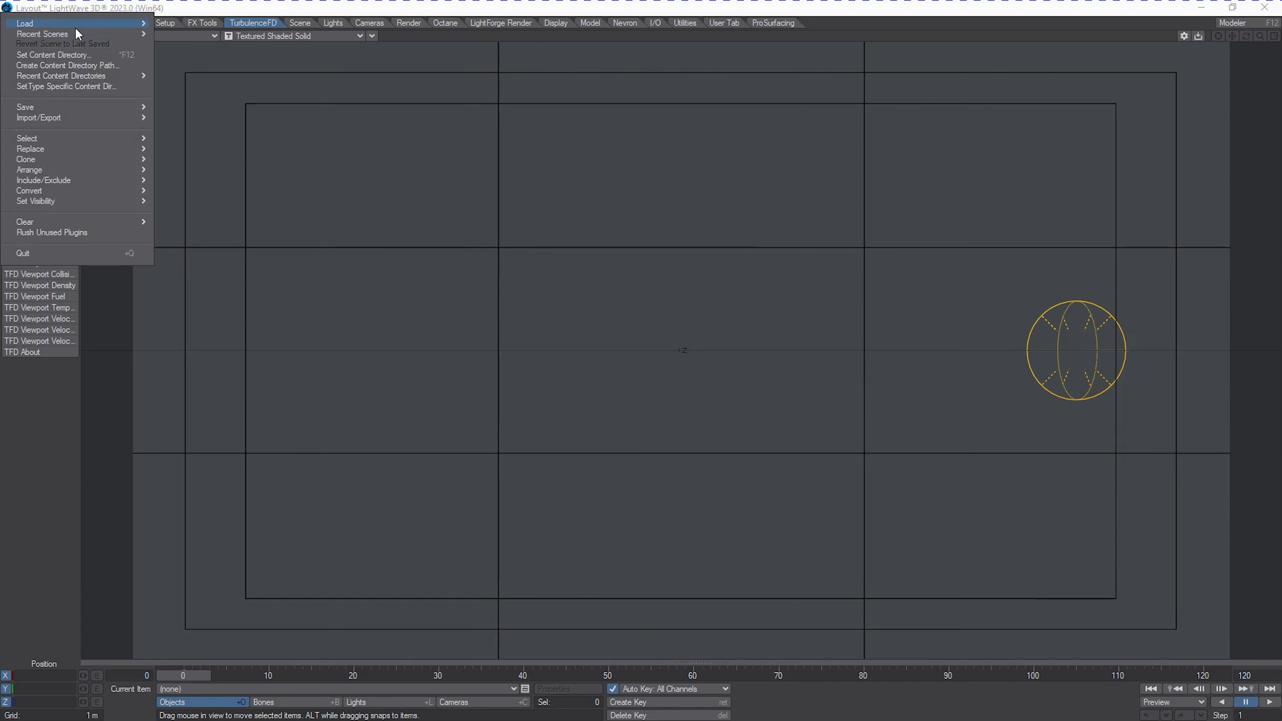
pyautogui.moveTo(75, 26)
pyautogui.moveTo(233, 41)
pyautogui.click(295, 34)
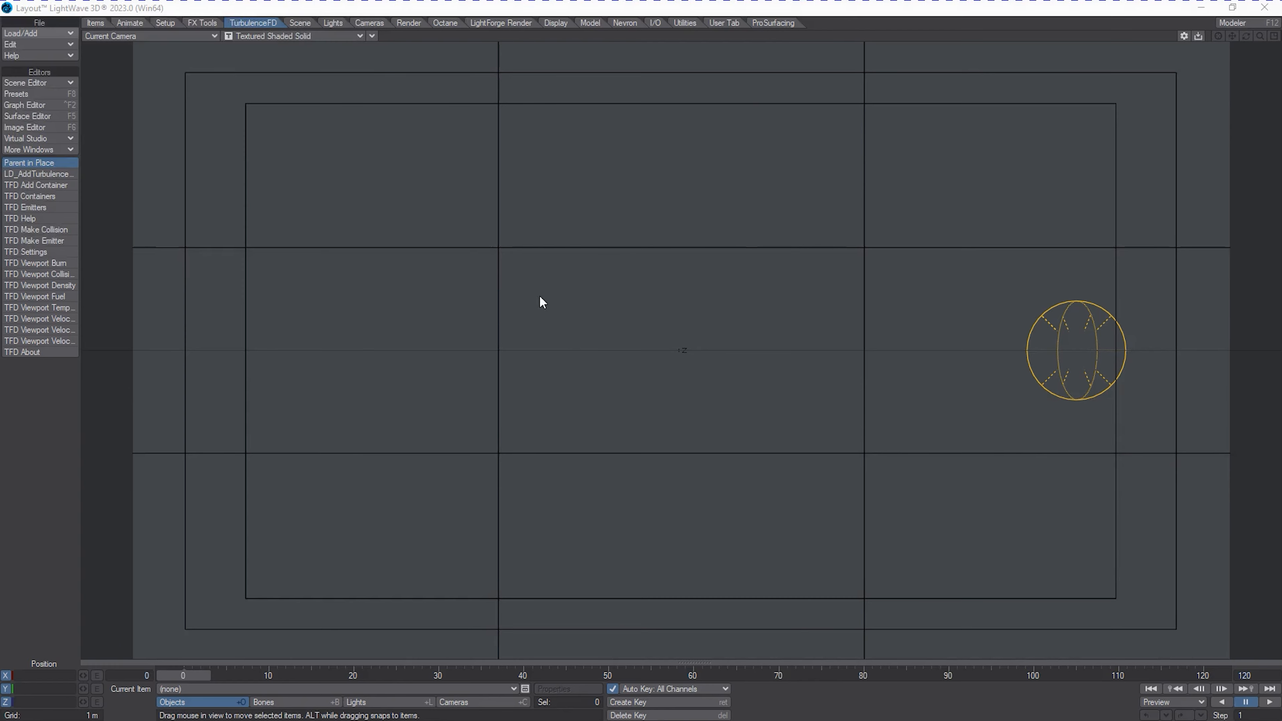
pyautogui.click(313, 170)
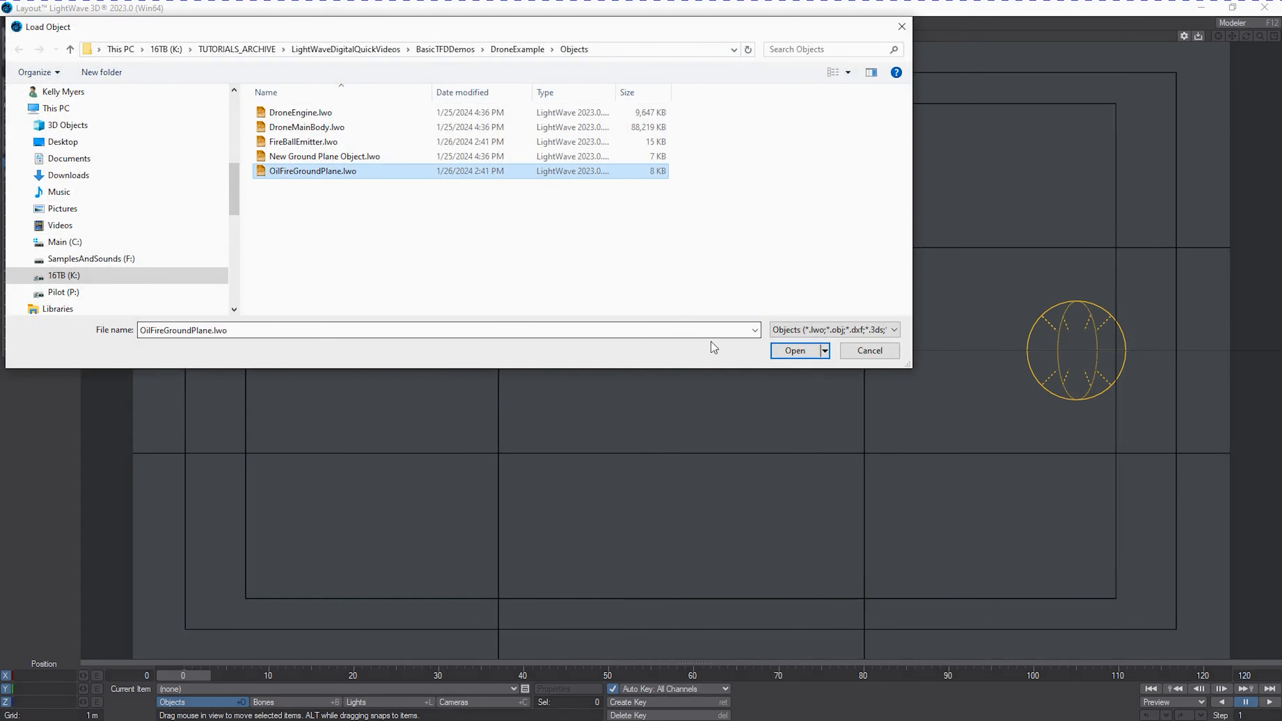
pyautogui.click(796, 351)
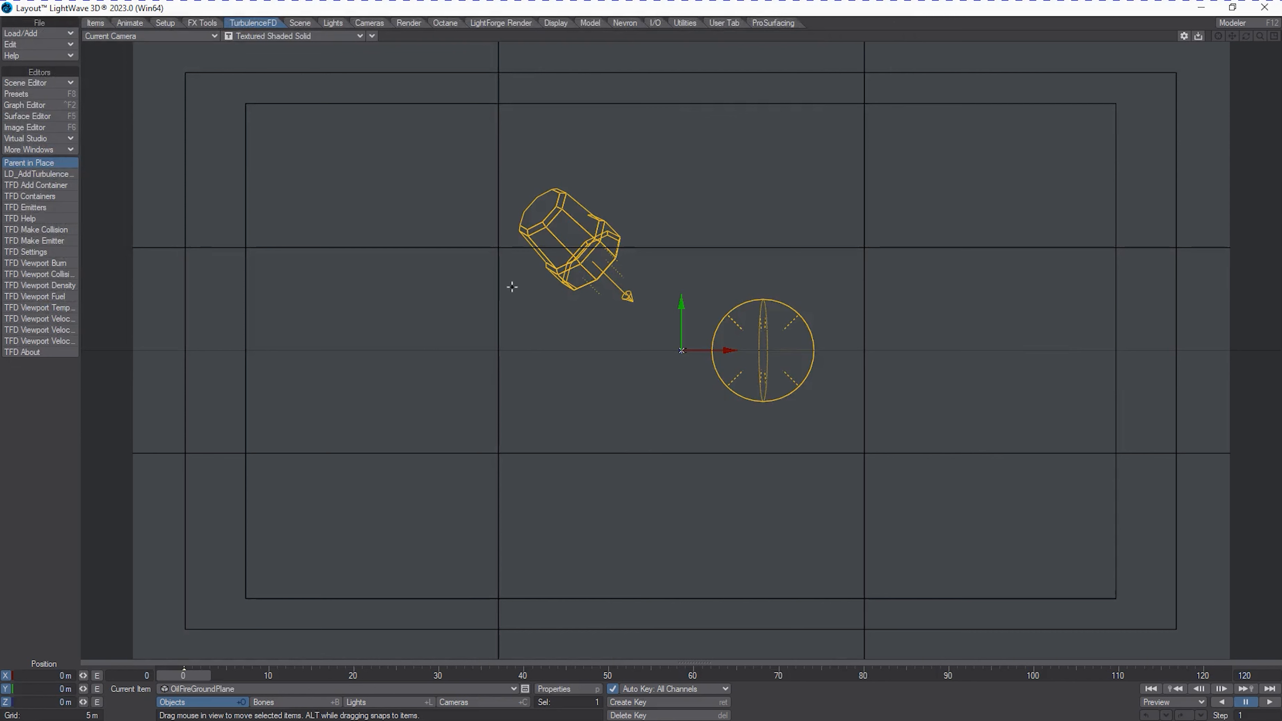
pyautogui.click(146, 37)
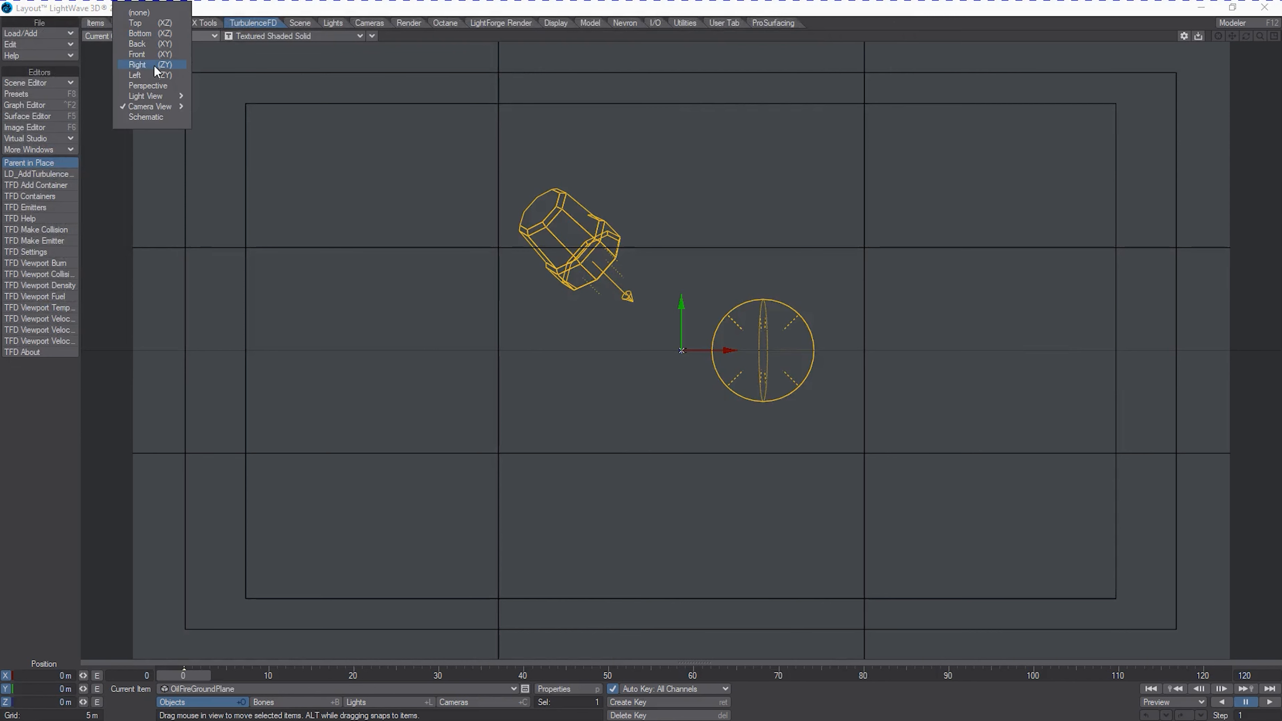
pyautogui.click(156, 89)
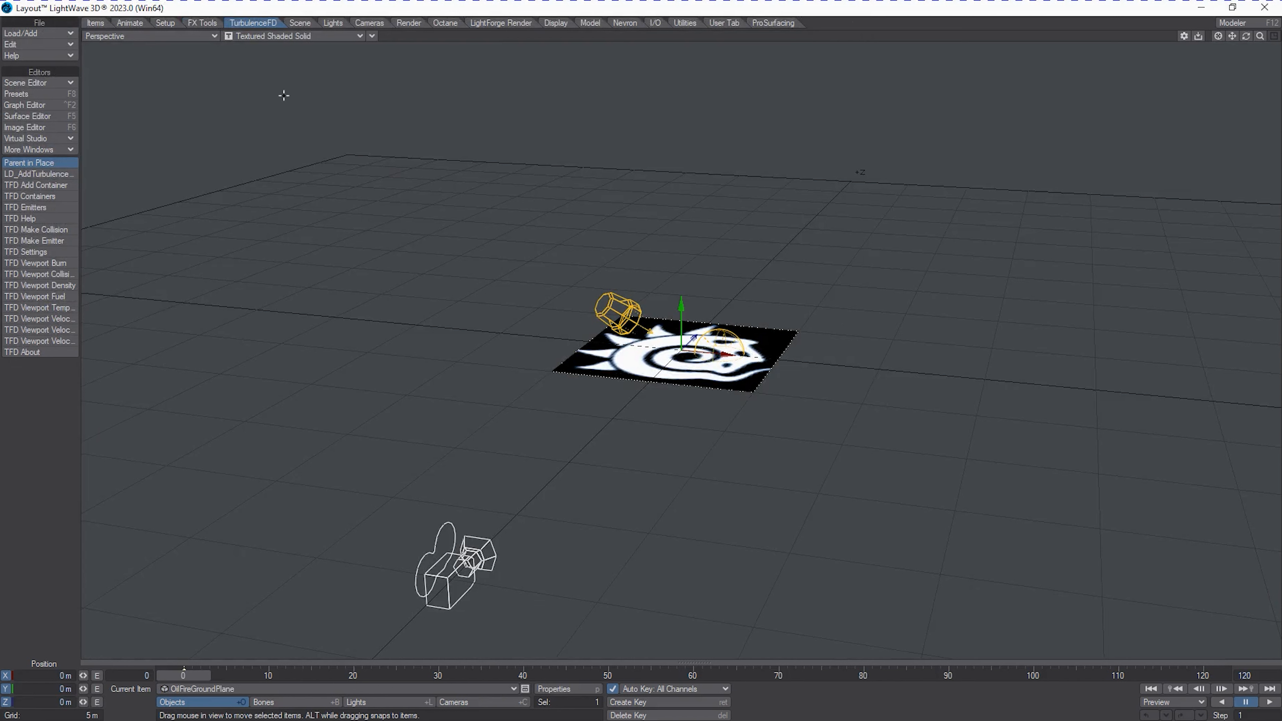
pyautogui.click(29, 33)
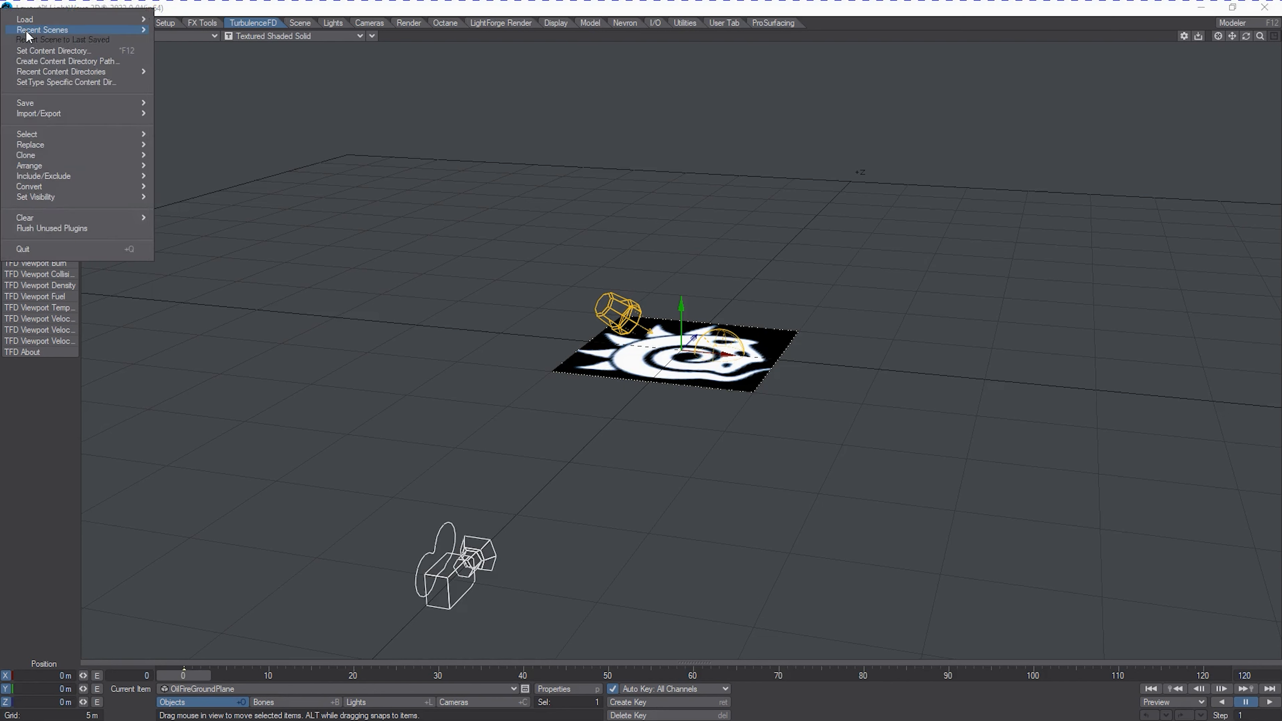
pyautogui.moveTo(30, 21)
pyautogui.moveTo(221, 26)
pyautogui.click(303, 19)
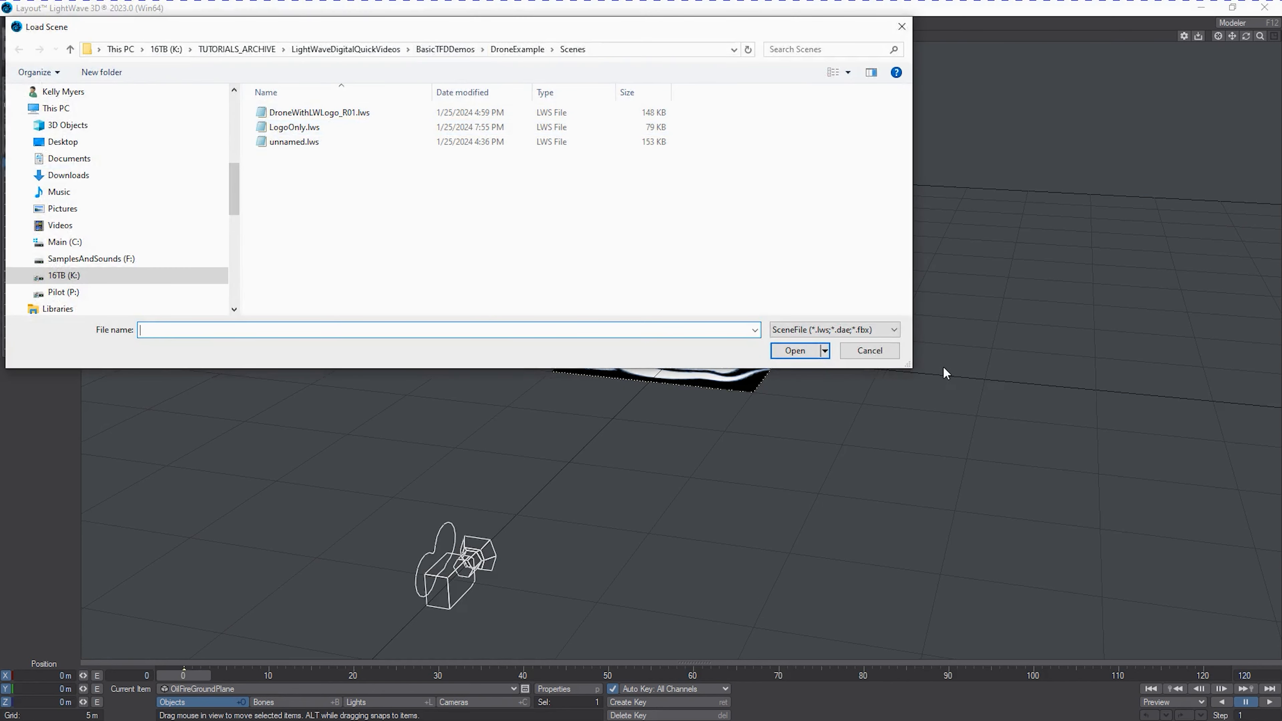
pyautogui.click(870, 351)
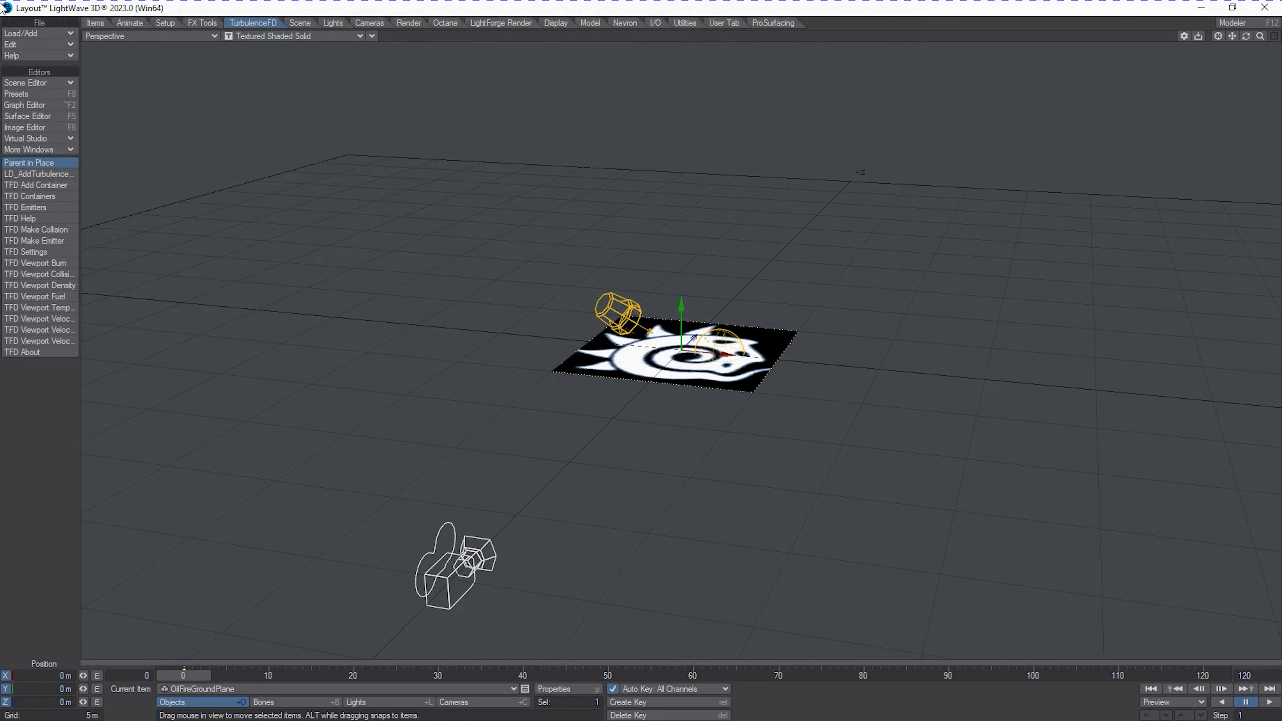
# Load the object FireBallEmitter.lwo and raise it to about 1.62 m on the Y axis above the ground plane.
pyautogui.click(43, 33)
pyautogui.moveTo(51, 20)
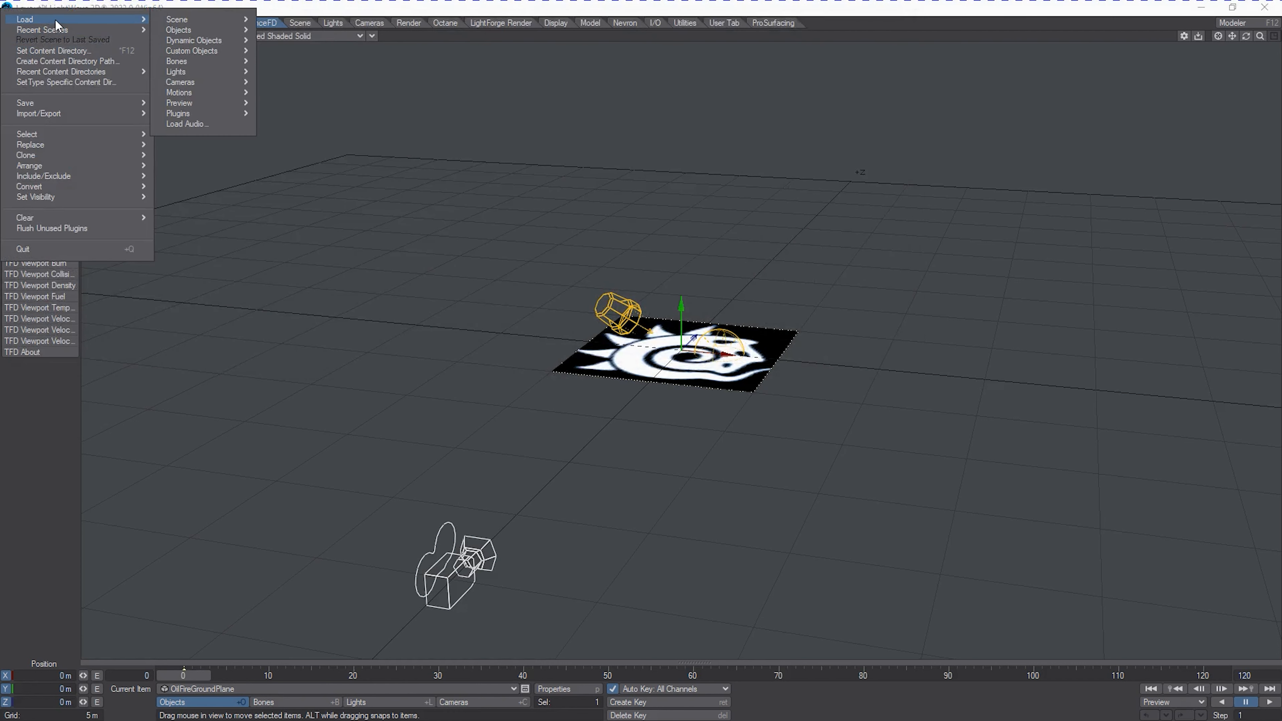
pyautogui.moveTo(208, 32)
pyautogui.click(319, 30)
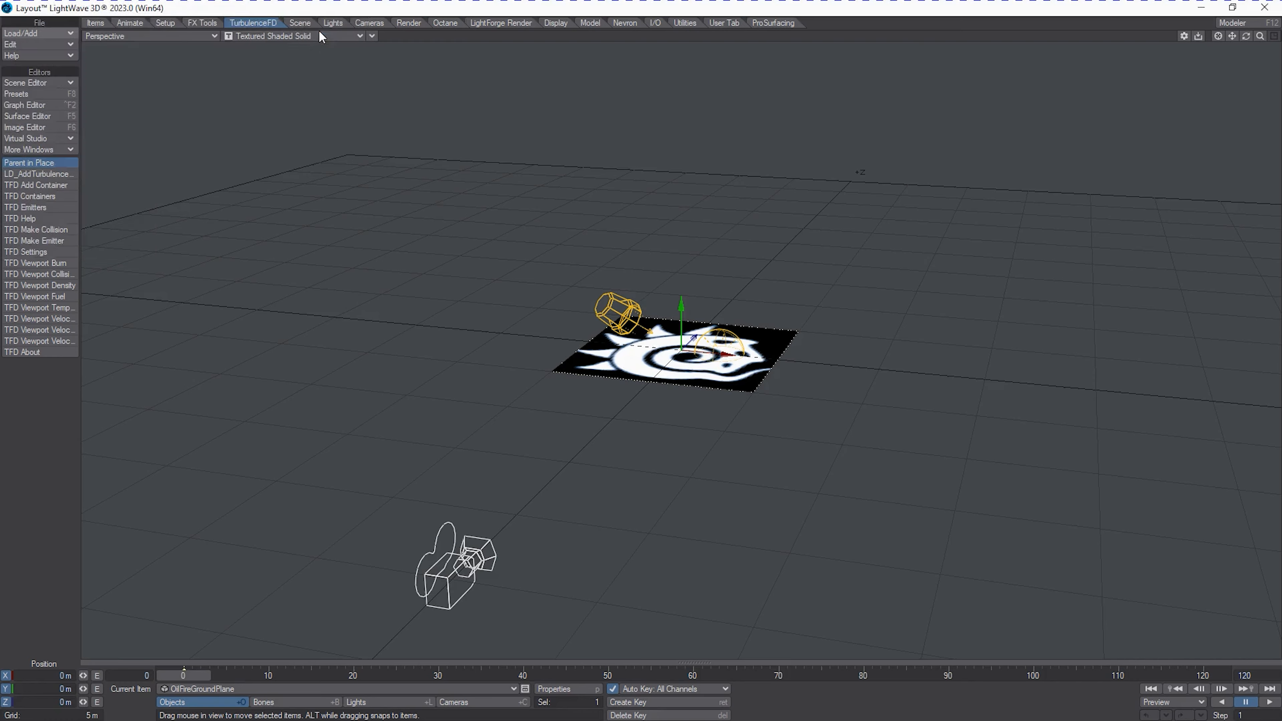
pyautogui.click(324, 143)
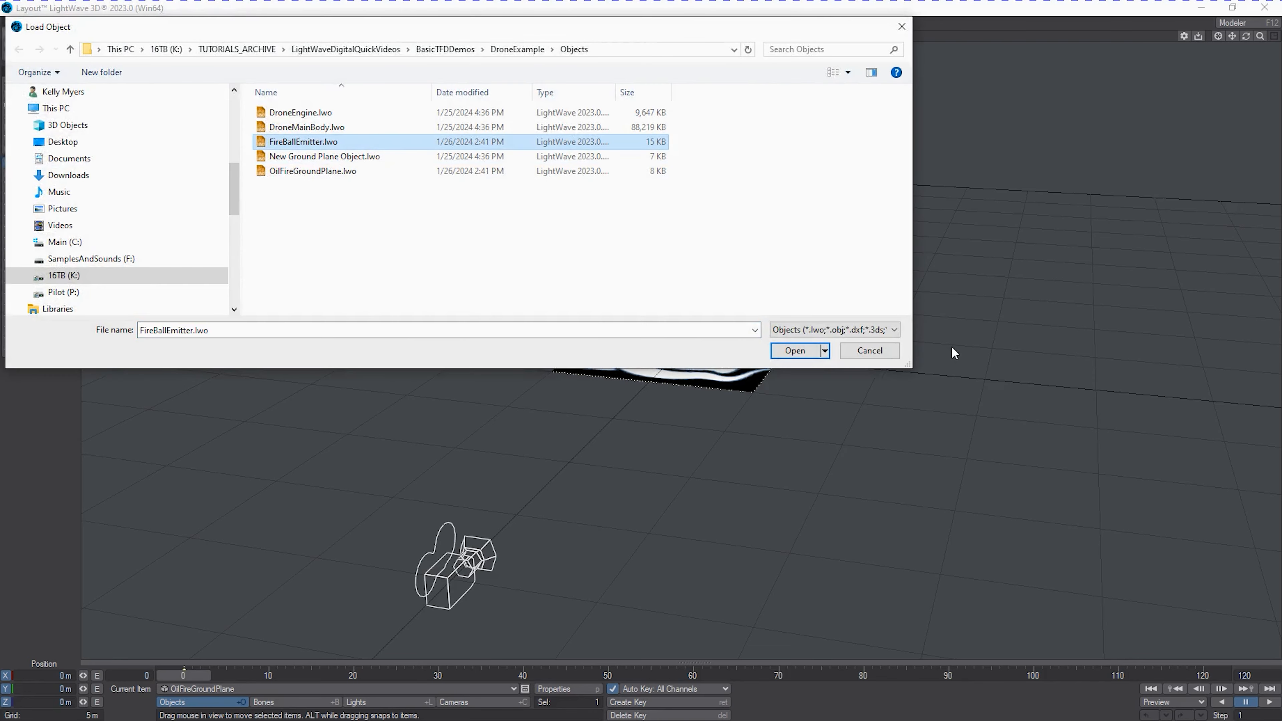
pyautogui.click(794, 351)
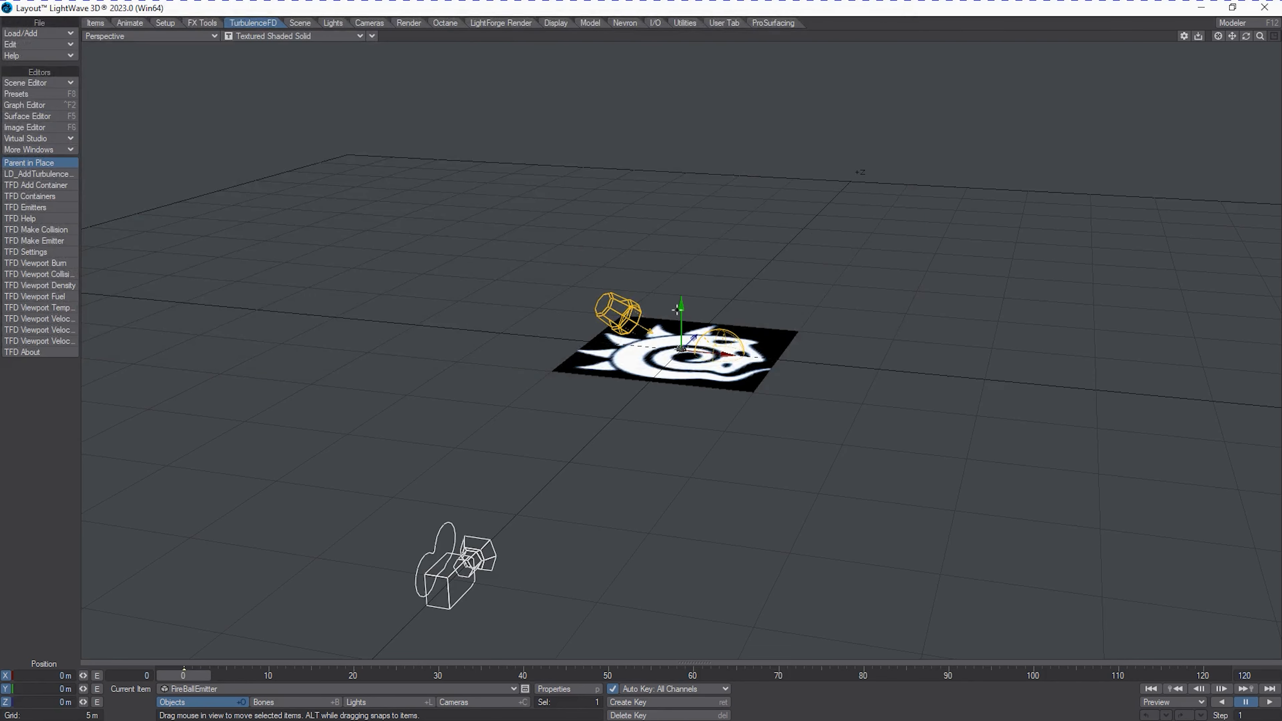
pyautogui.moveTo(676, 319); pyautogui.dragTo(680, 313)
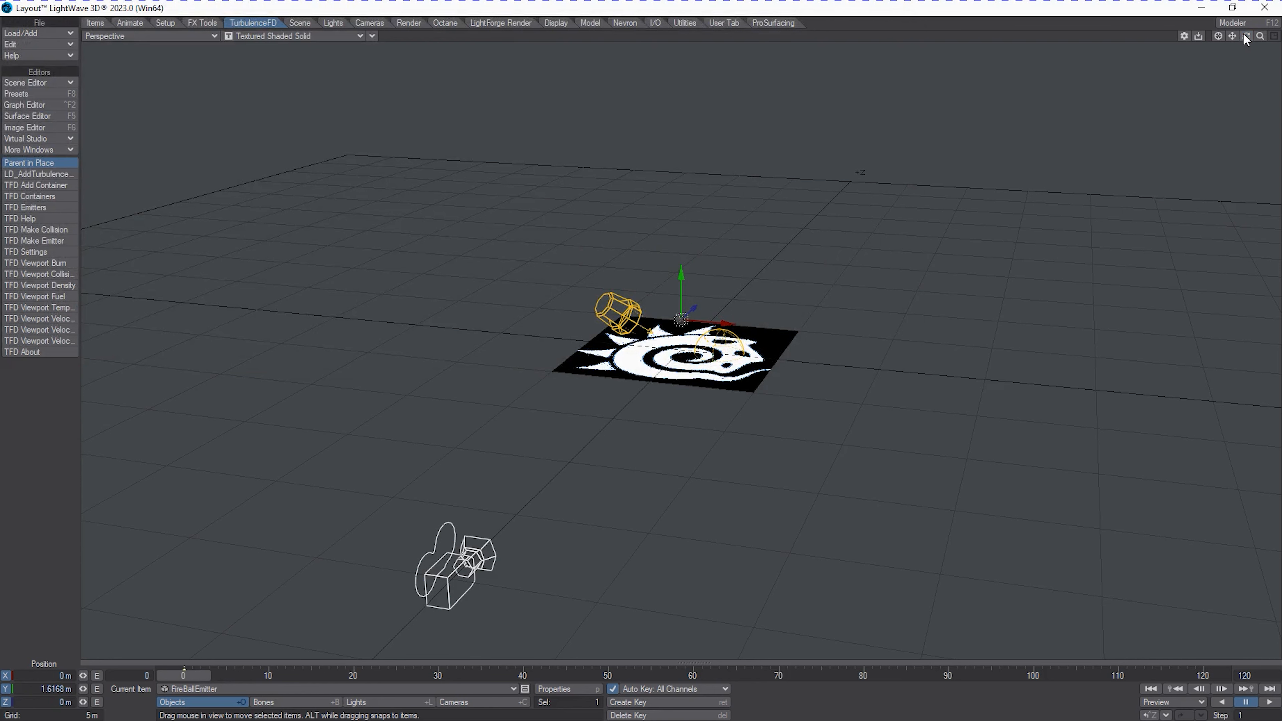
# Enable Bullet dynamics and add the FireBallEmitter to the dynamics objects.
pyautogui.moveTo(1246, 37); pyautogui.dragTo(1281, 38)
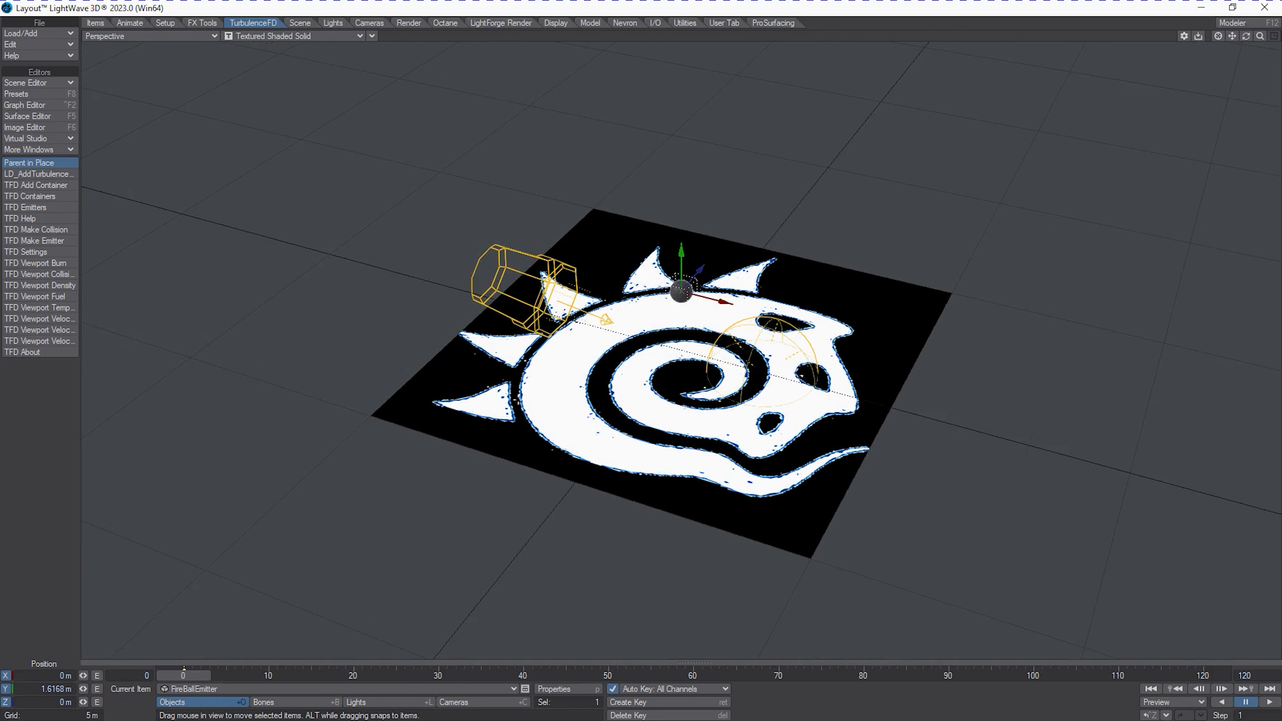
pyautogui.click(203, 24)
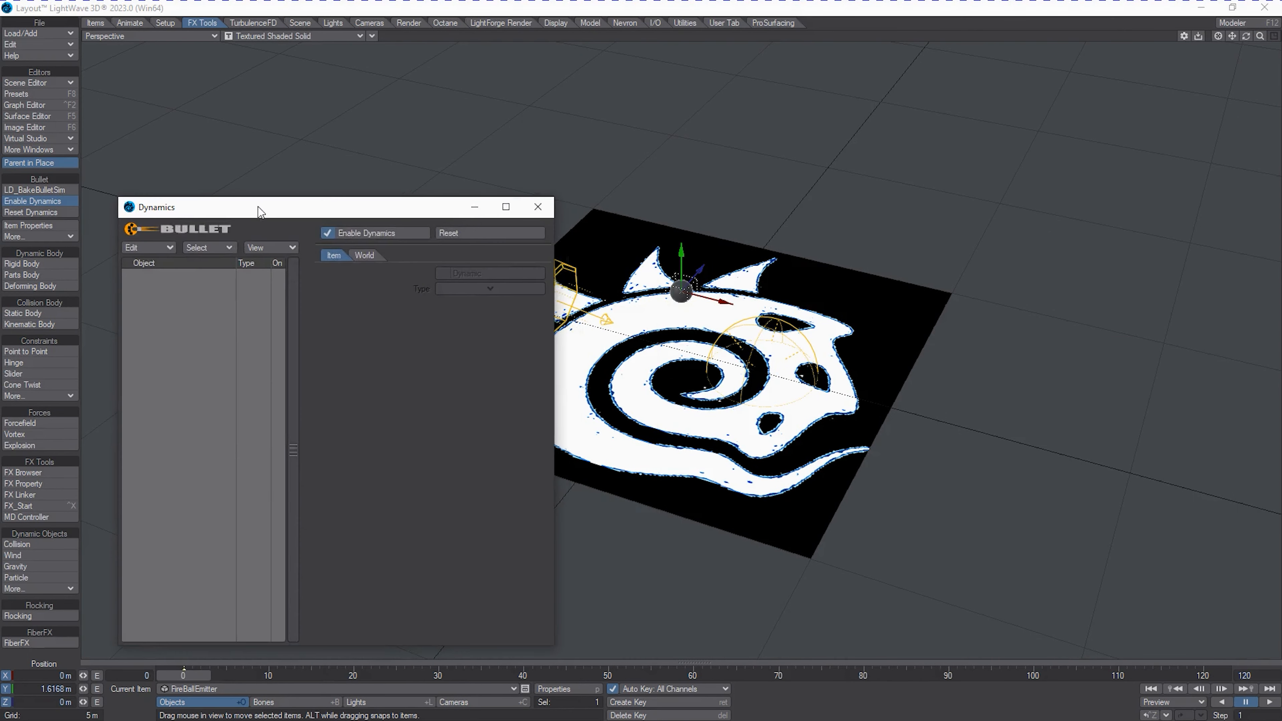
pyautogui.moveTo(254, 200); pyautogui.dragTo(230, 126)
pyautogui.click(128, 168)
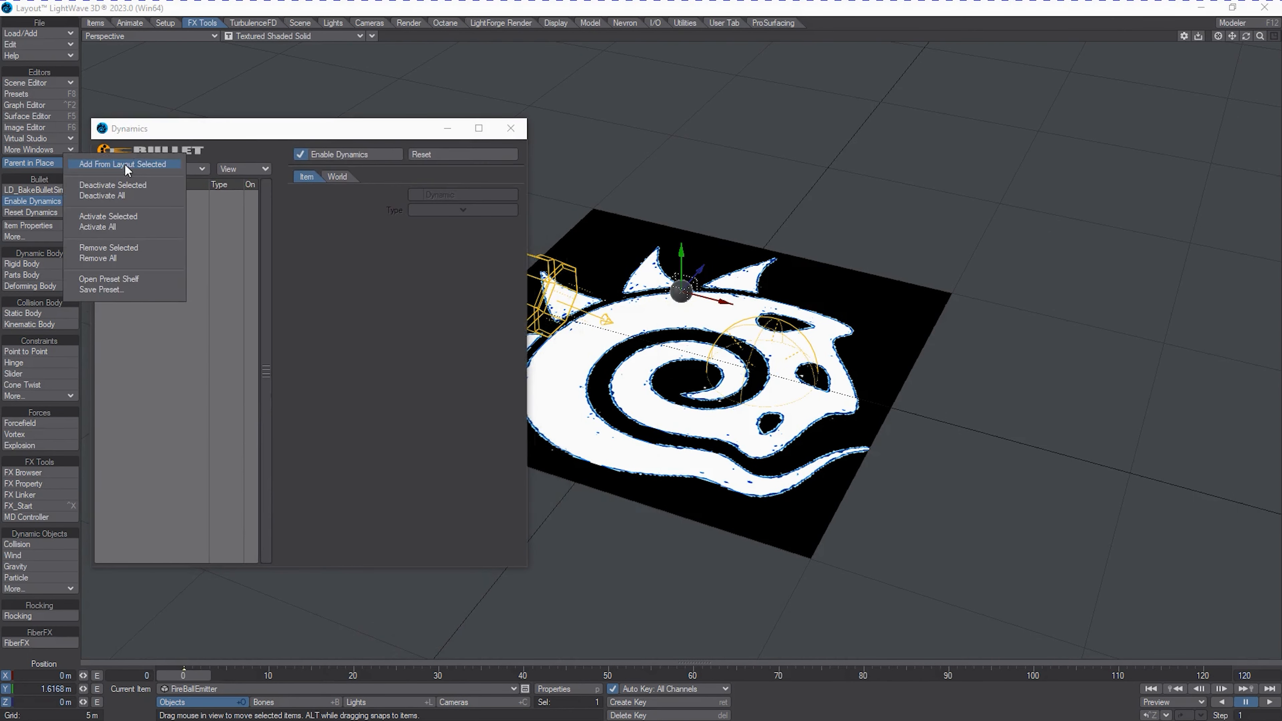
pyautogui.click(124, 163)
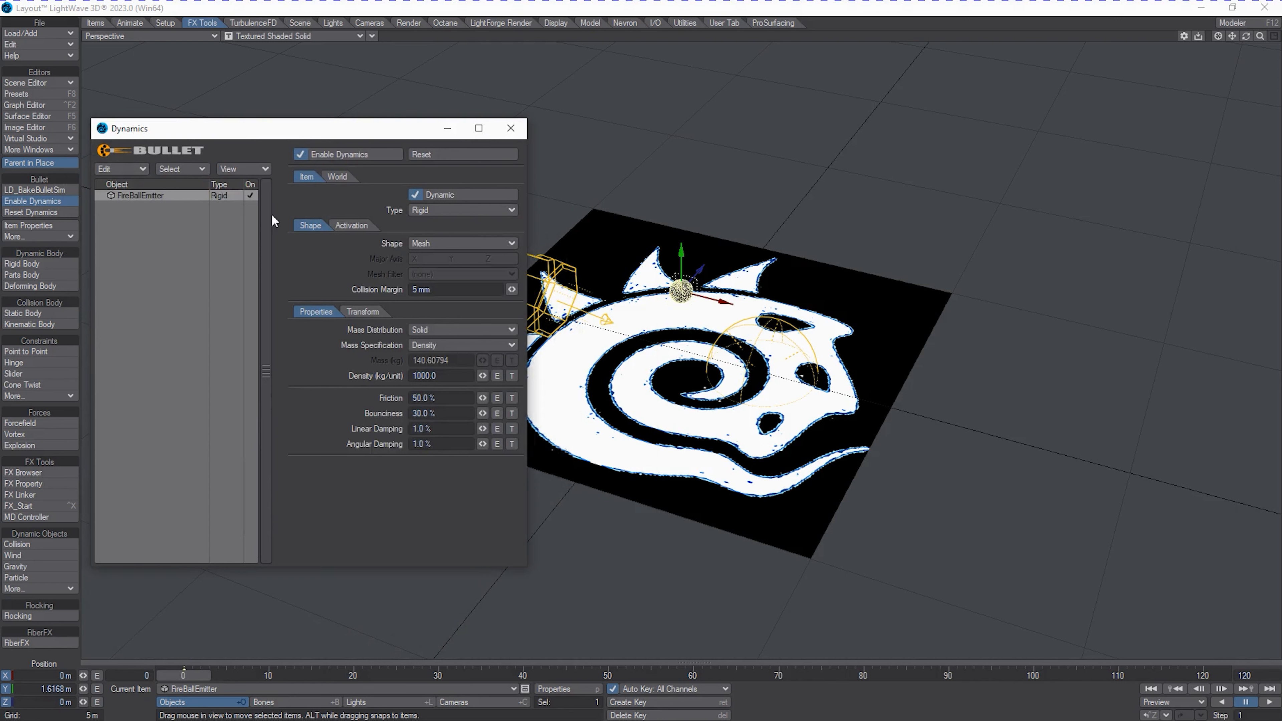
# Set the FireBallEmitter's dynamics type to Rigid and its collision shape to Sphere.
pyautogui.click(426, 211)
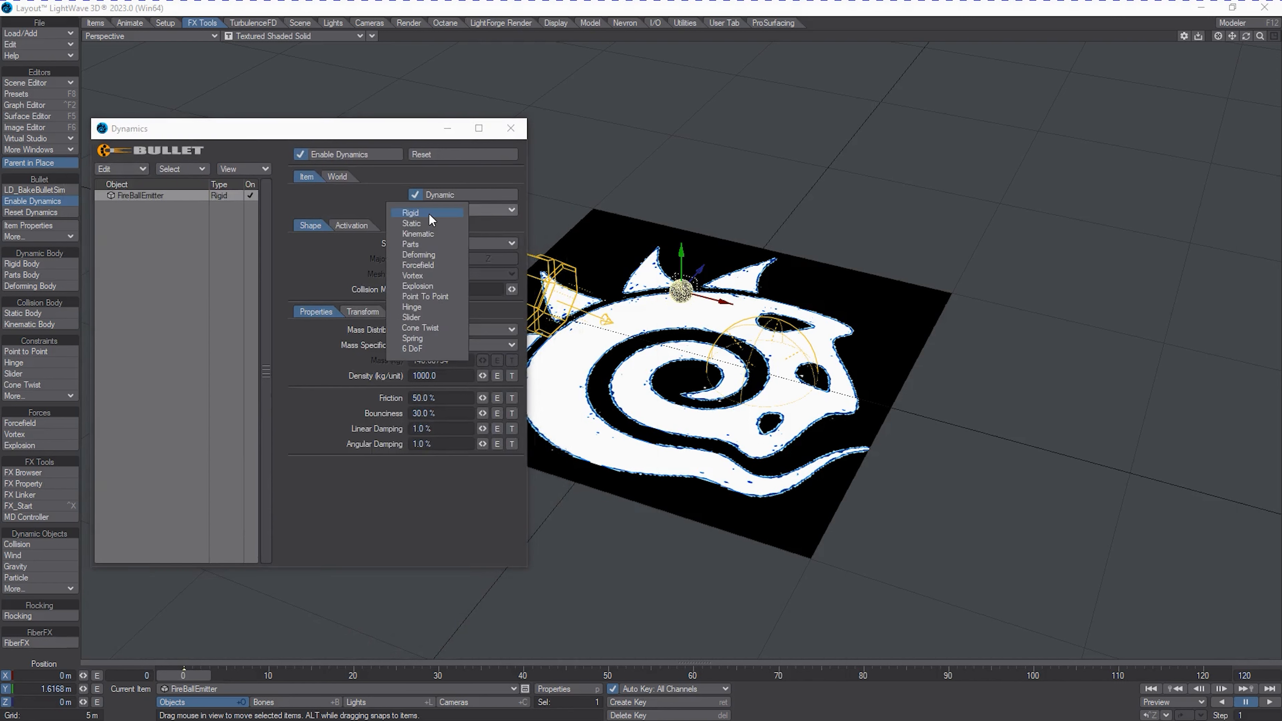
pyautogui.click(429, 214)
pyautogui.click(457, 245)
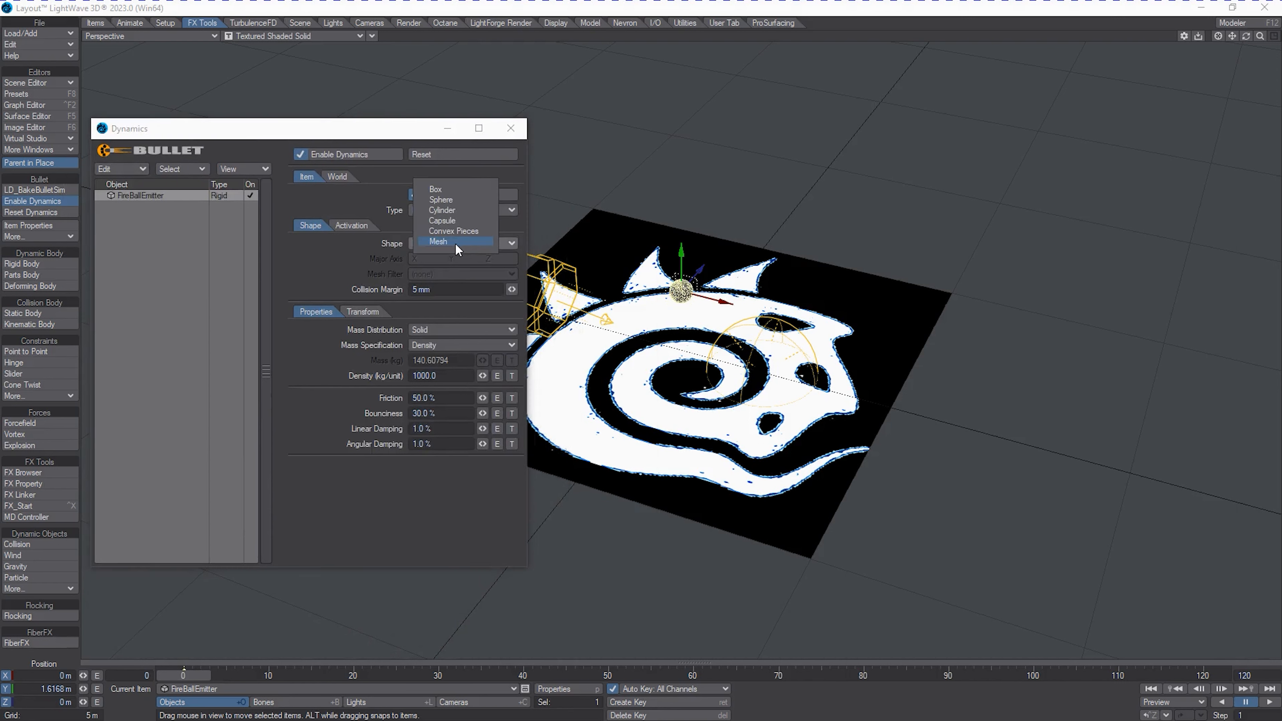
pyautogui.click(452, 199)
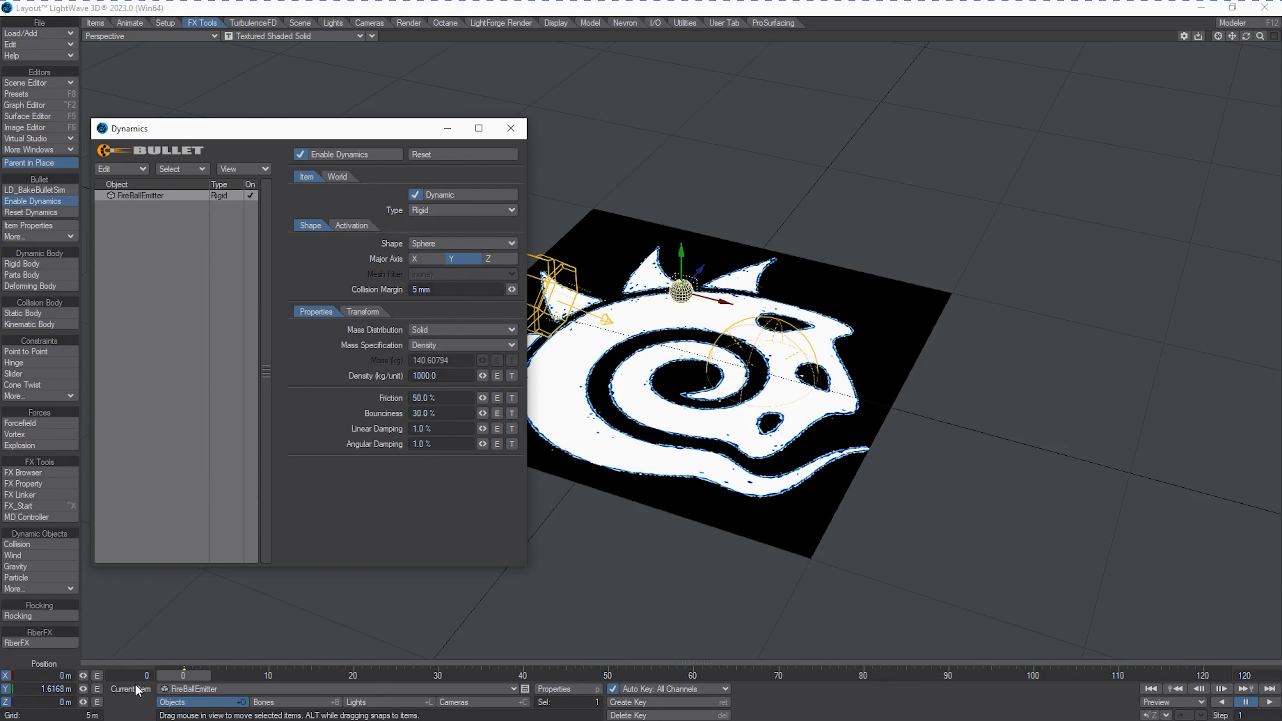
# Select OilFireGroundPlane and set its Y position to 60 mm.
pyautogui.click(204, 689)
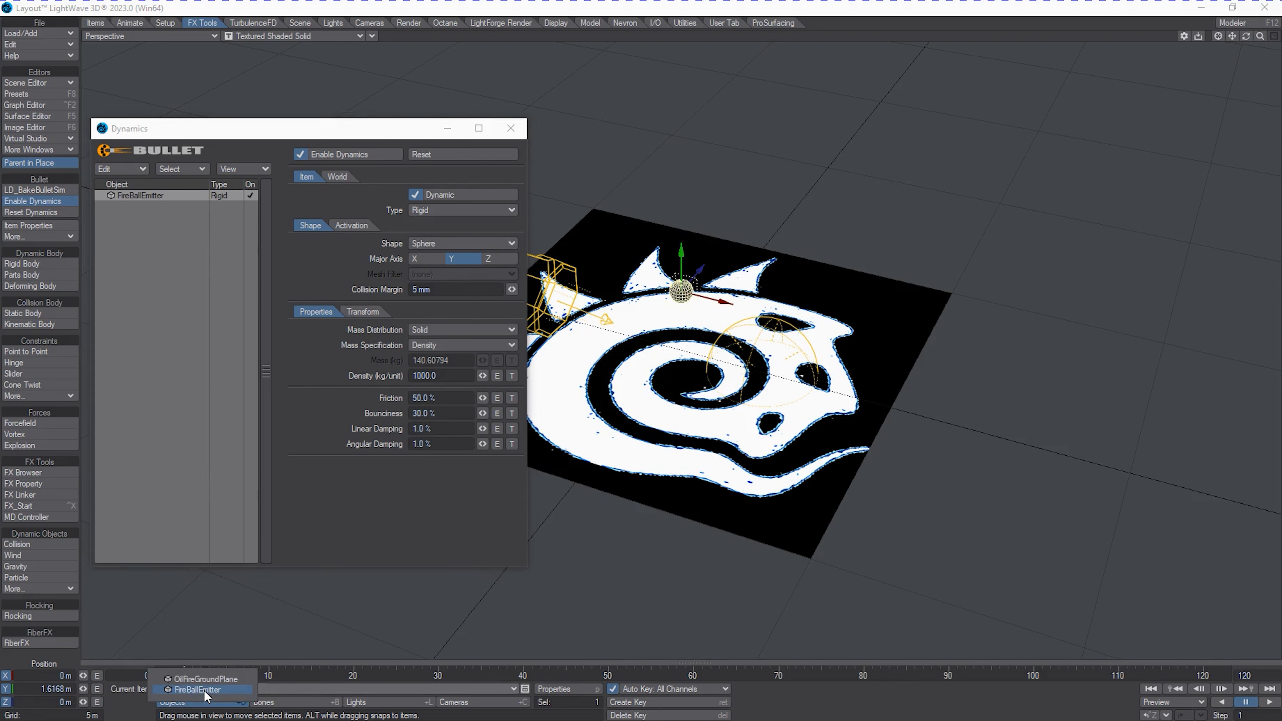
pyautogui.click(207, 680)
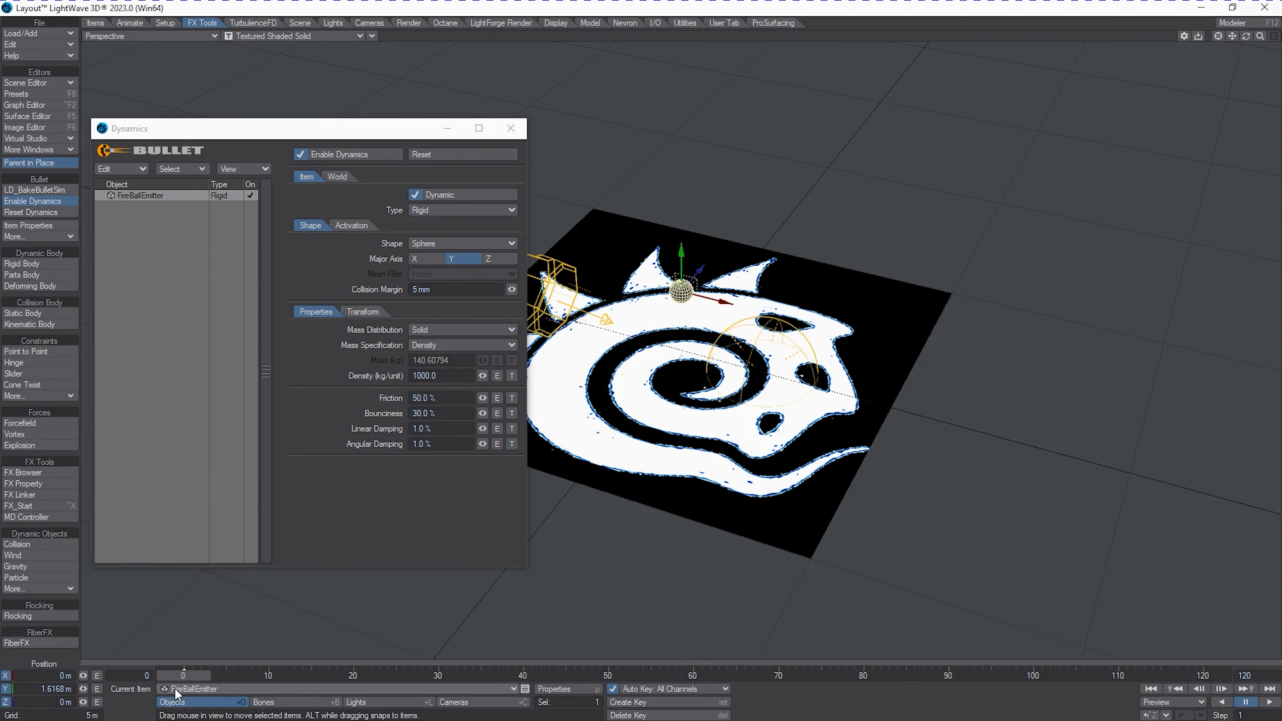
pyautogui.click(48, 691)
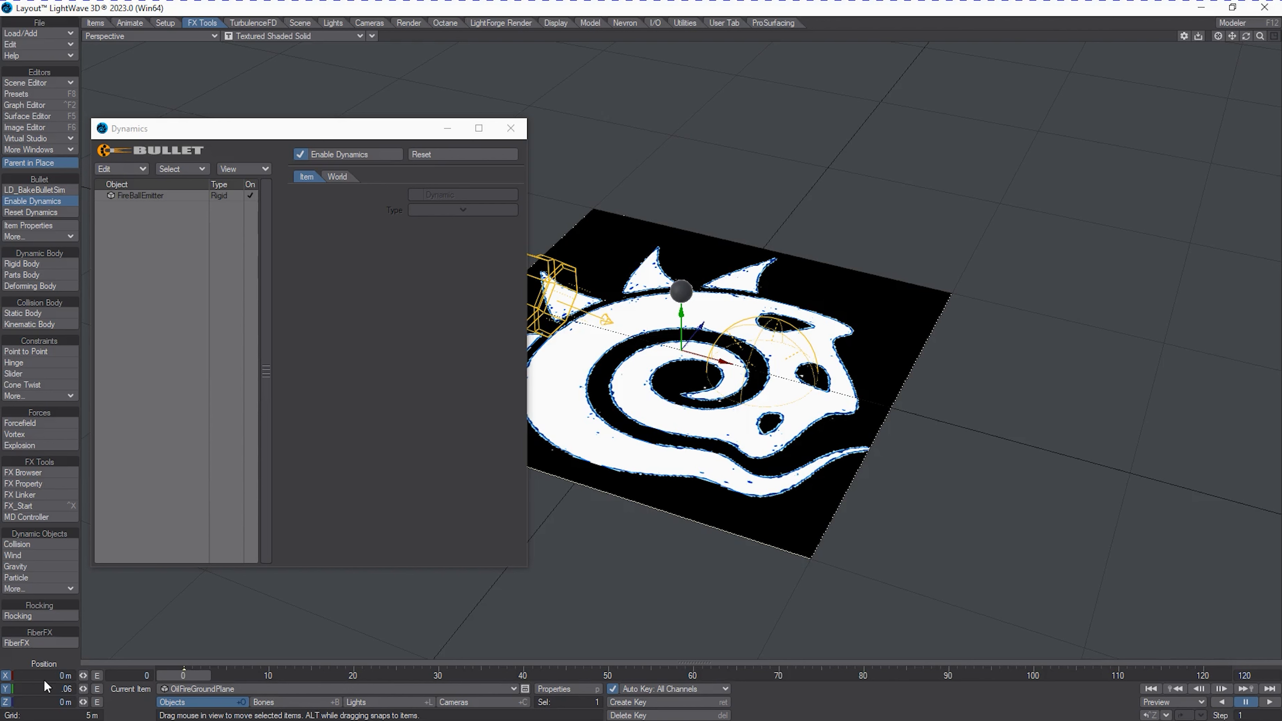
pyautogui.press('Tab')
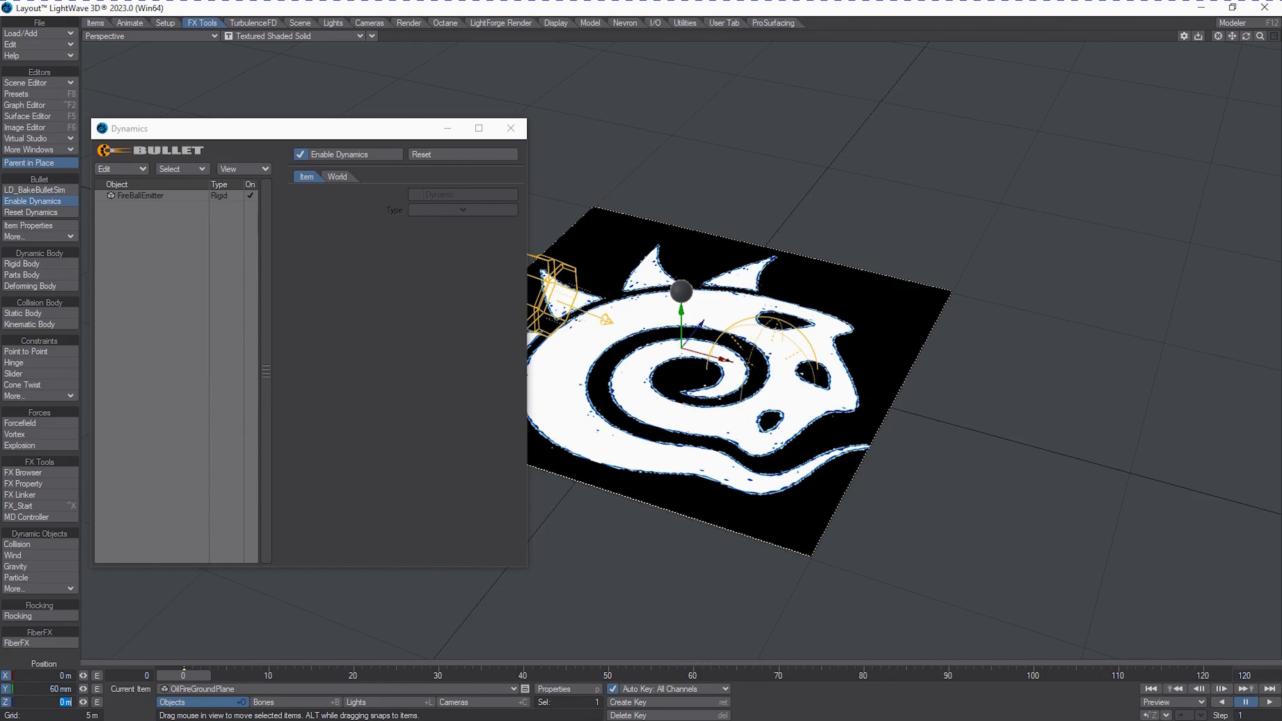
# Add OilFireGroundPlane to the Bullet dynamics objects.
pyautogui.moveTo(1250, 37); pyautogui.dragTo(1250, 37)
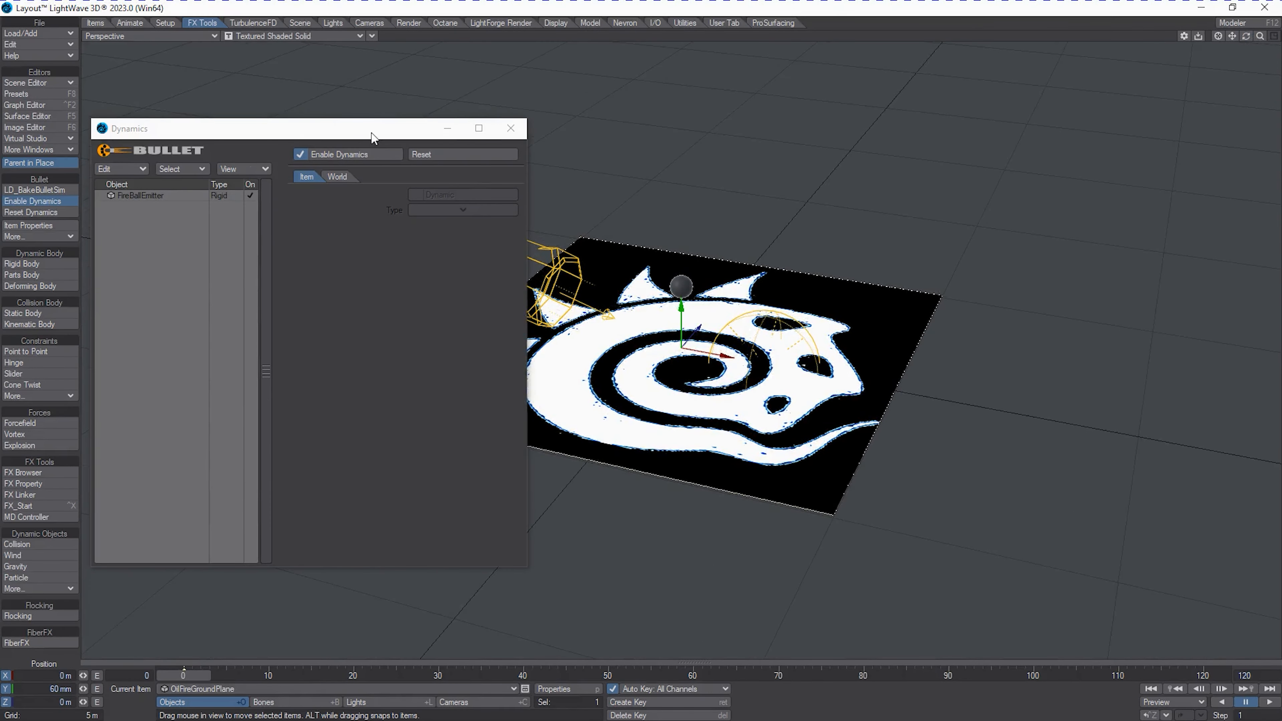
pyautogui.moveTo(374, 129); pyautogui.dragTo(1096, 115)
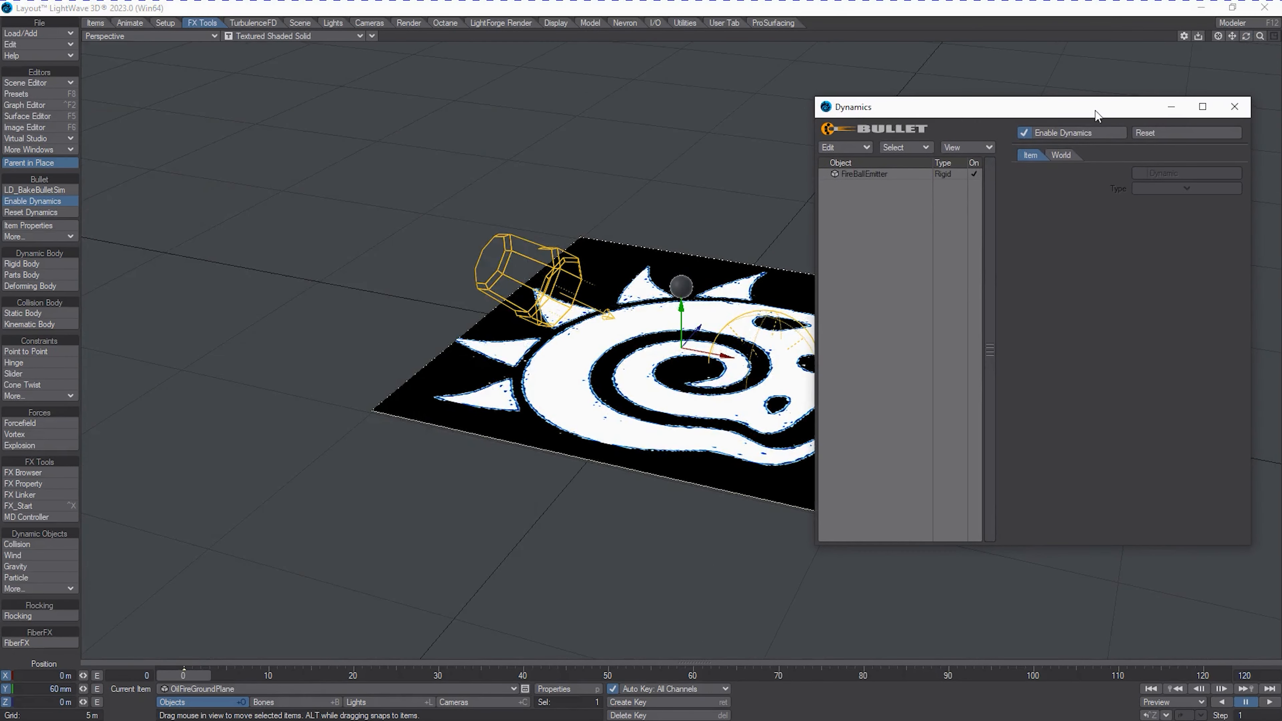
pyautogui.click(838, 148)
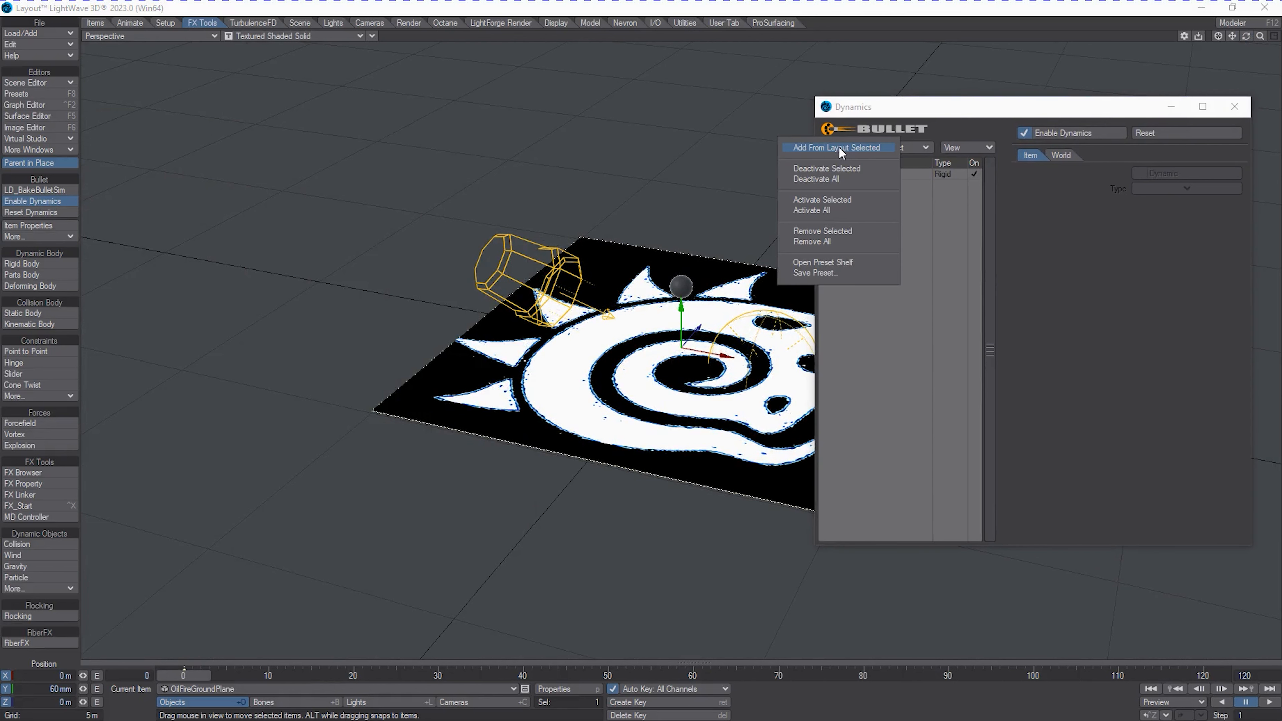
pyautogui.click(839, 150)
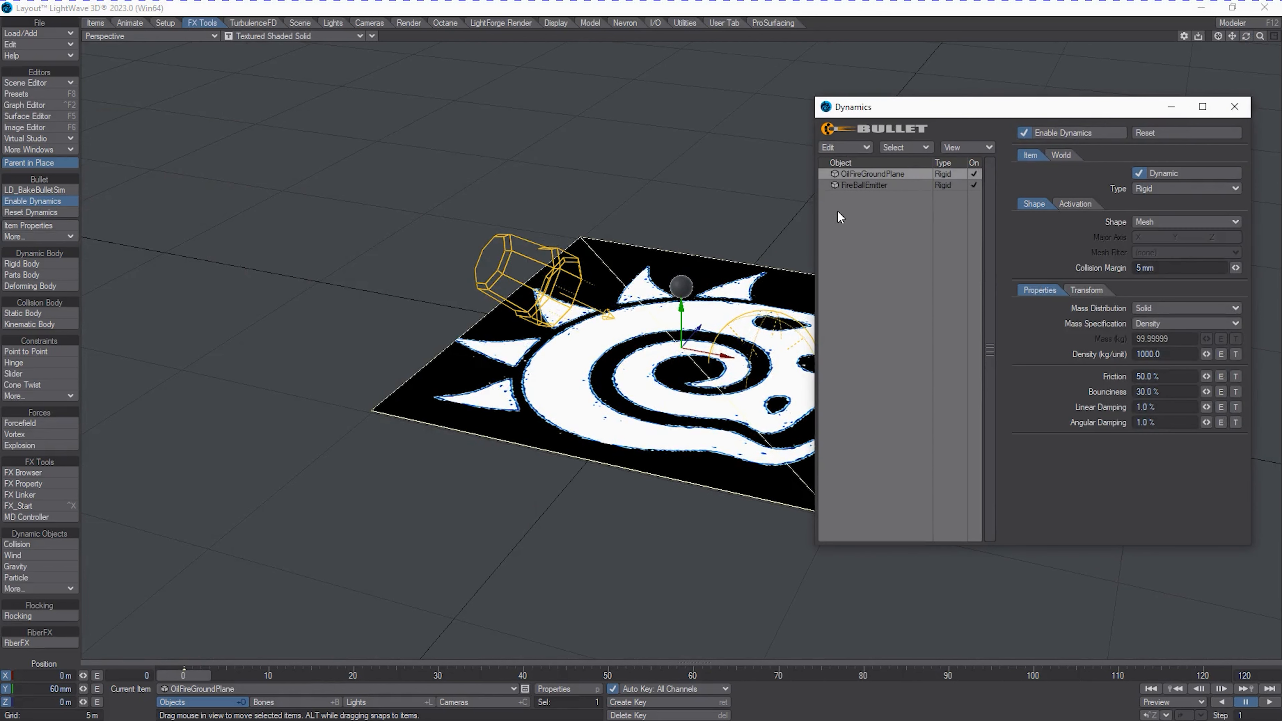
# Set OilFireGroundPlane's dynamics type to Static and its collision shape to Box.
pyautogui.click(1160, 188)
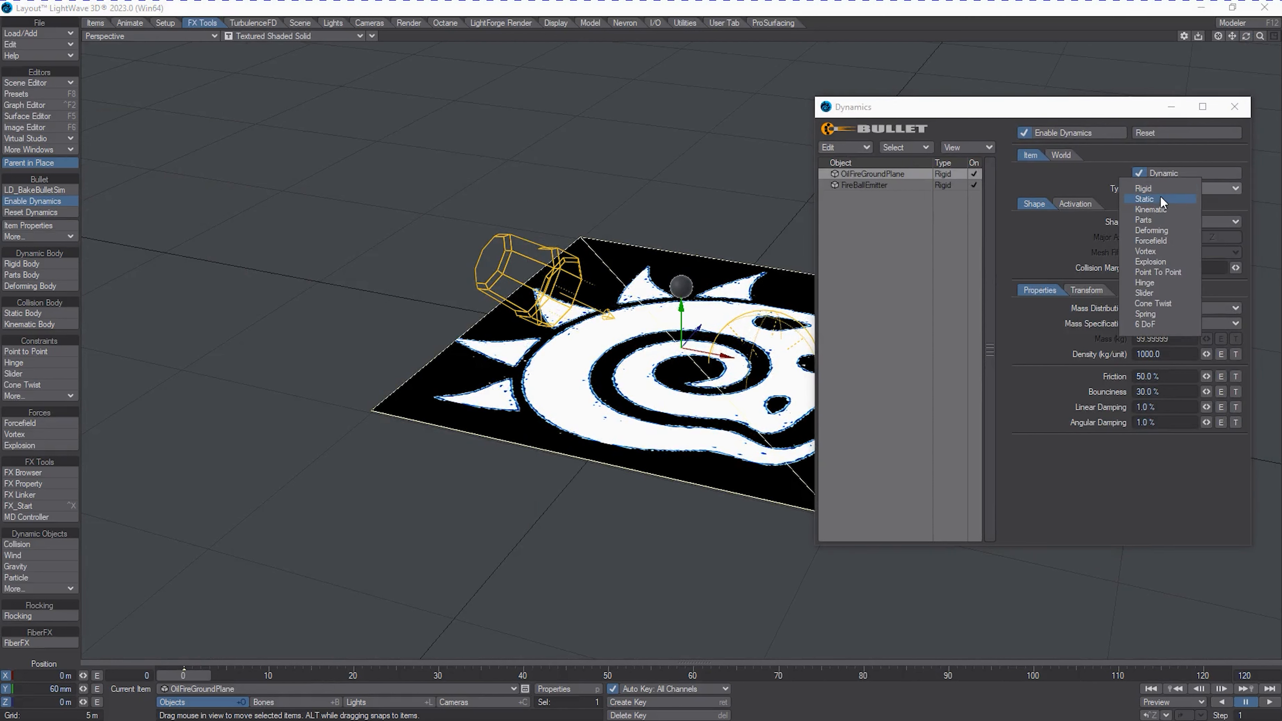
pyautogui.click(1161, 198)
pyautogui.click(1162, 221)
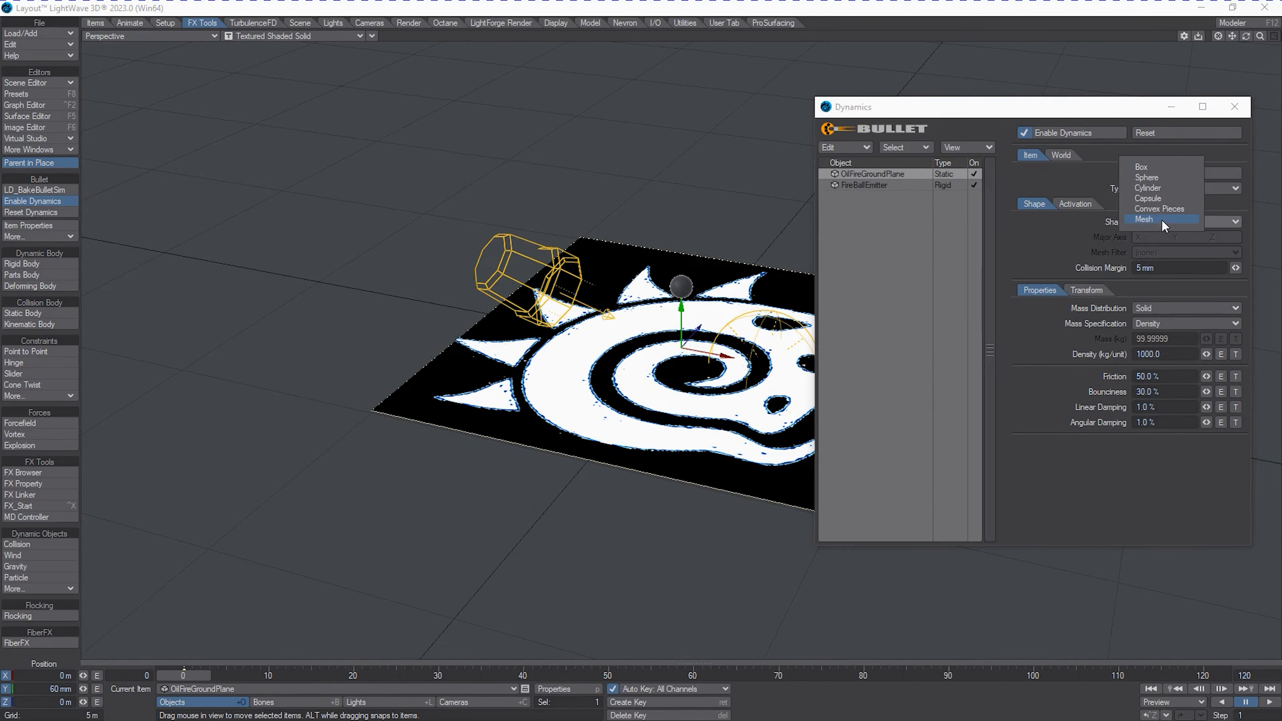
pyautogui.click(1155, 169)
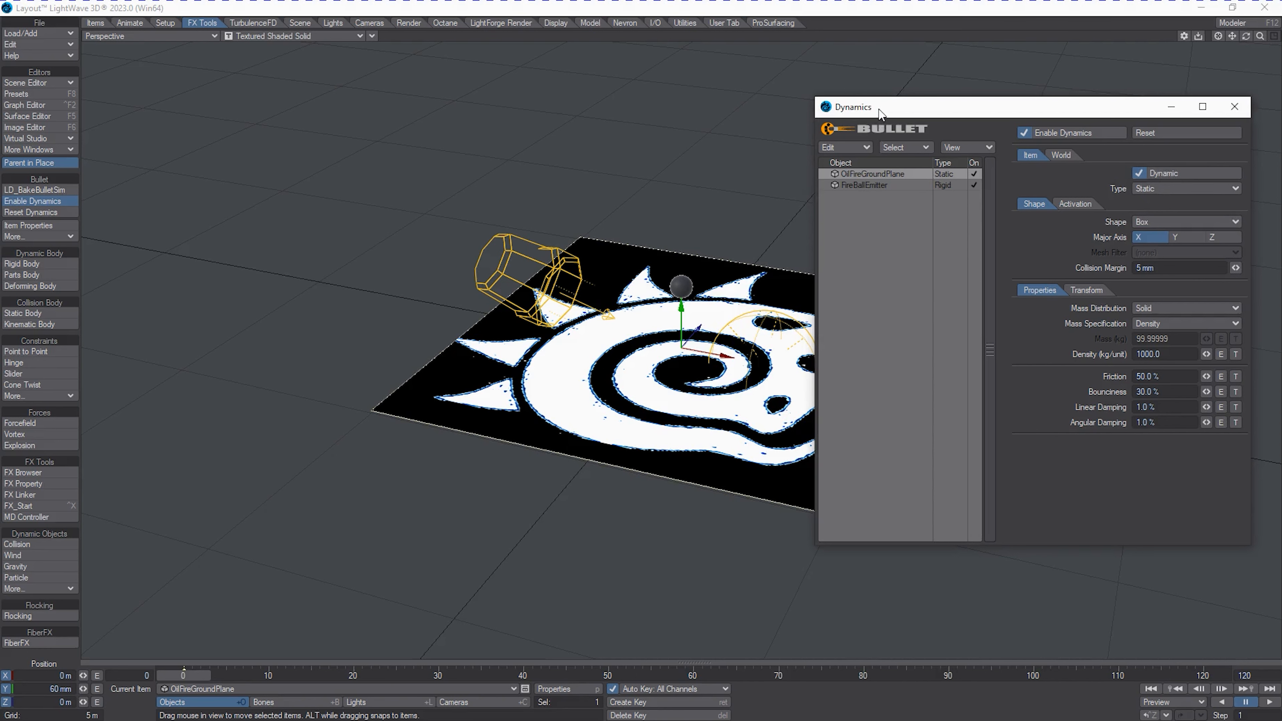
# Move the FireBallEmitter over the ground plane's edge, to about X -3.74 m and Z -3.17 m.
pyautogui.moveTo(881, 113); pyautogui.dragTo(893, 93)
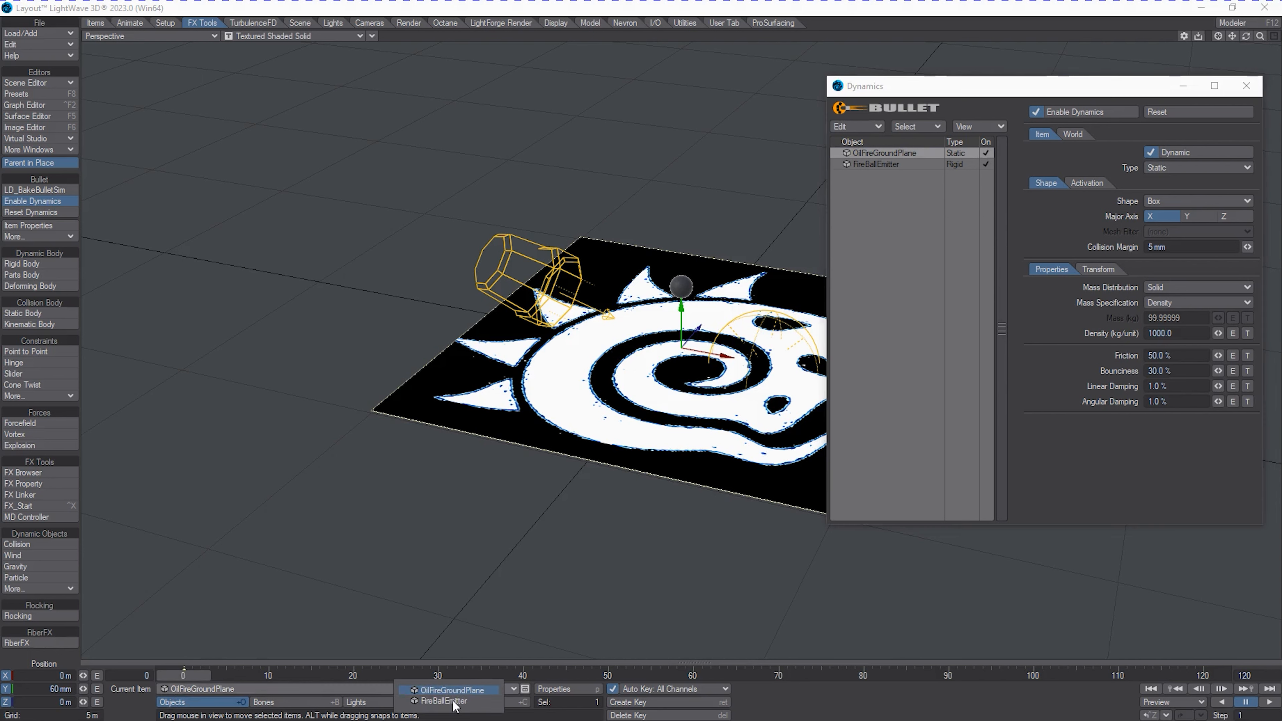
pyautogui.click(455, 701)
pyautogui.moveTo(729, 261); pyautogui.dragTo(688, 291)
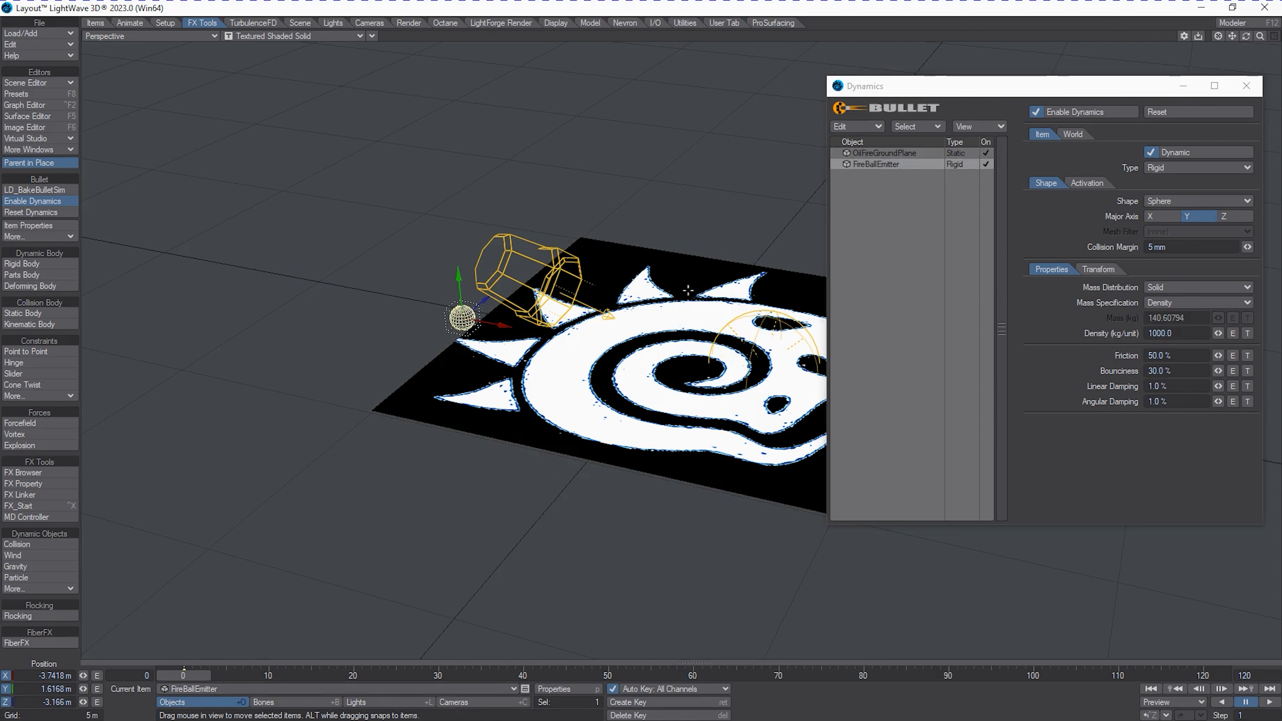
# Disable dynamics and keyframe the FireBallEmitter at frame 11 at about X -2.75 m, Y 1.04 m, Z -1.77 m.
pyautogui.moveTo(197, 675); pyautogui.dragTo(281, 675)
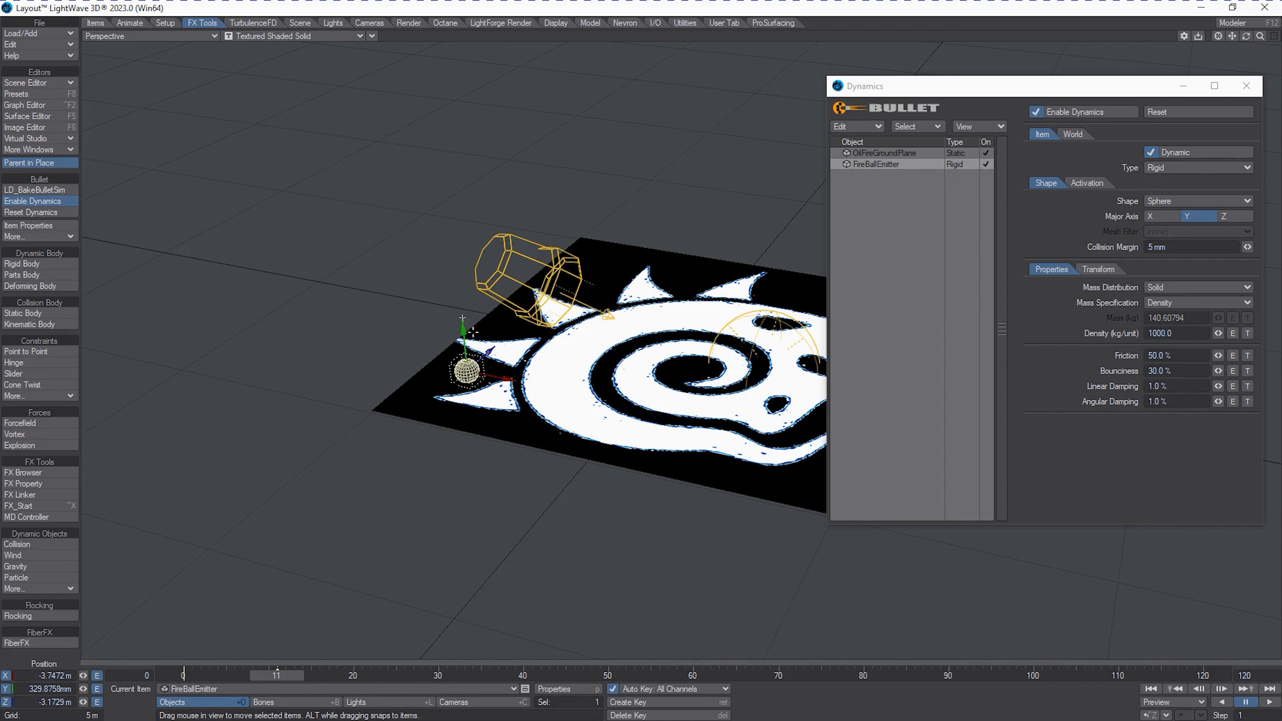
pyautogui.moveTo(462, 326)
pyautogui.mouseDown()
pyautogui.moveTo(459, 287)
pyautogui.moveTo(463, 318)
pyautogui.mouseUp()
pyautogui.click(1075, 112)
pyautogui.moveTo(498, 376); pyautogui.dragTo(520, 328)
pyautogui.click(1038, 111)
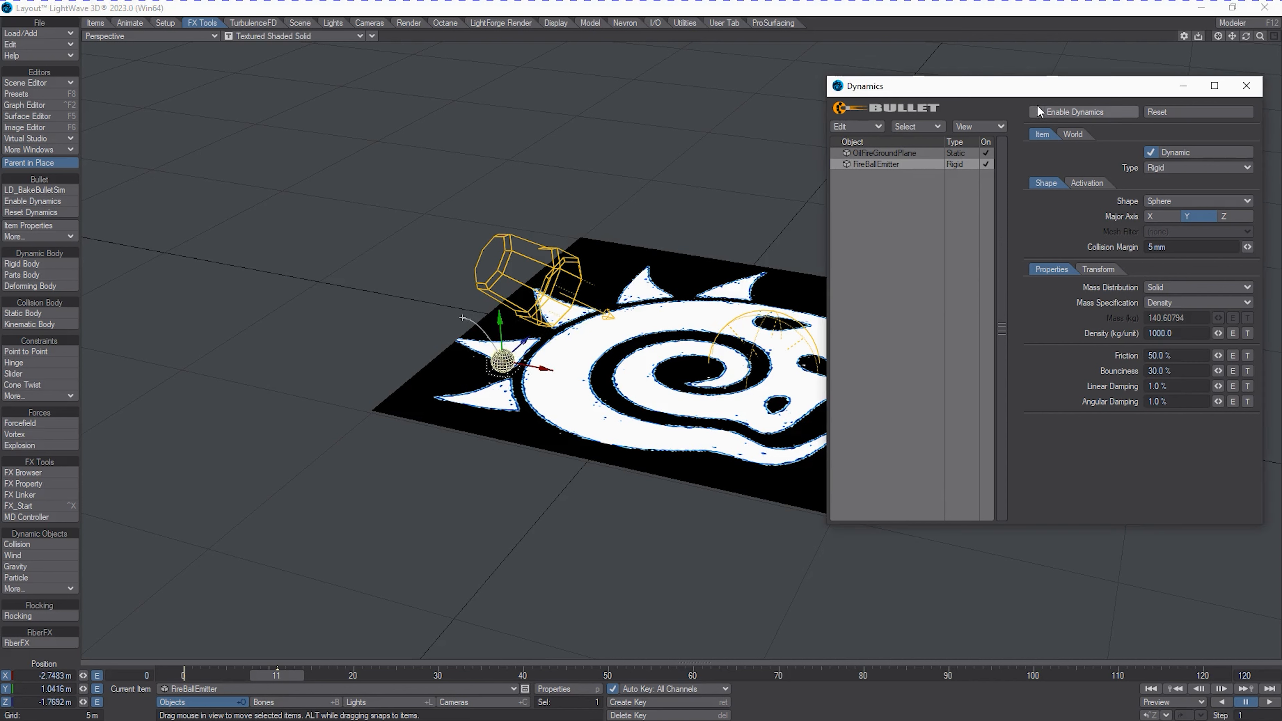
# Enable the Bullet dynamics simulation and close its settings window, keeping the TurbulenceFD container window open.
pyautogui.click(1038, 112)
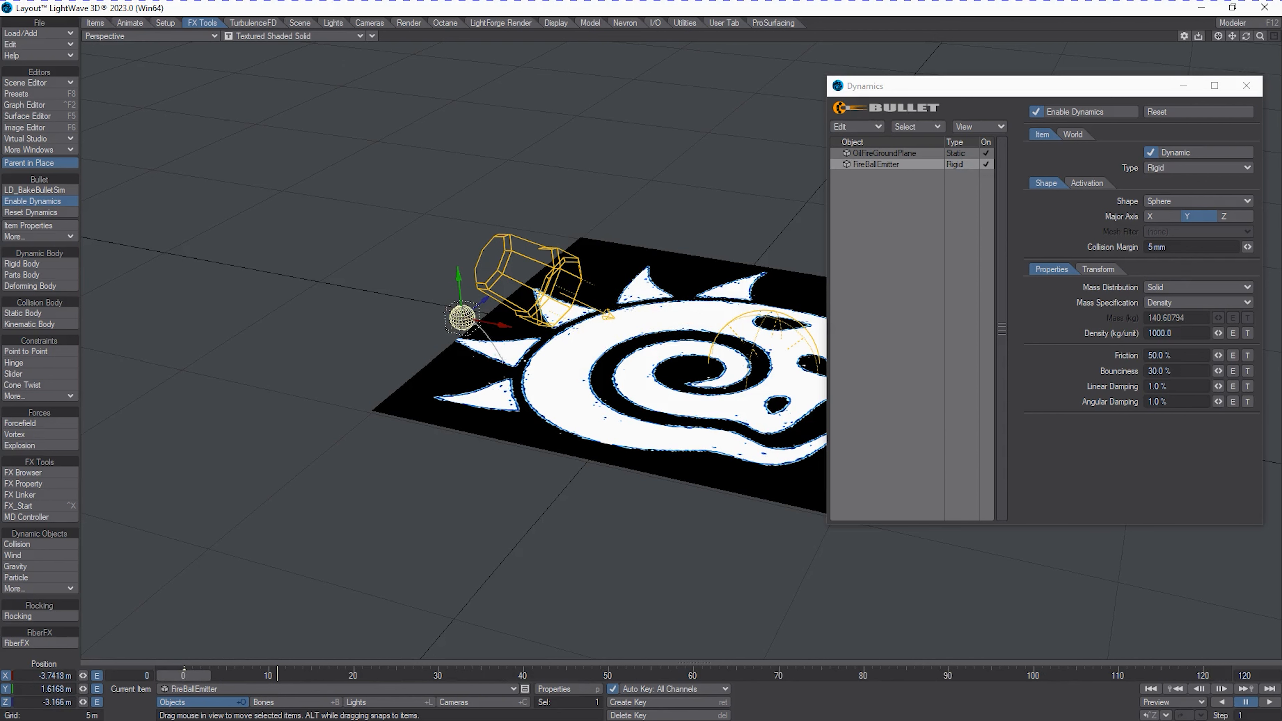
pyautogui.moveTo(675, 85); pyautogui.dragTo(881, 206)
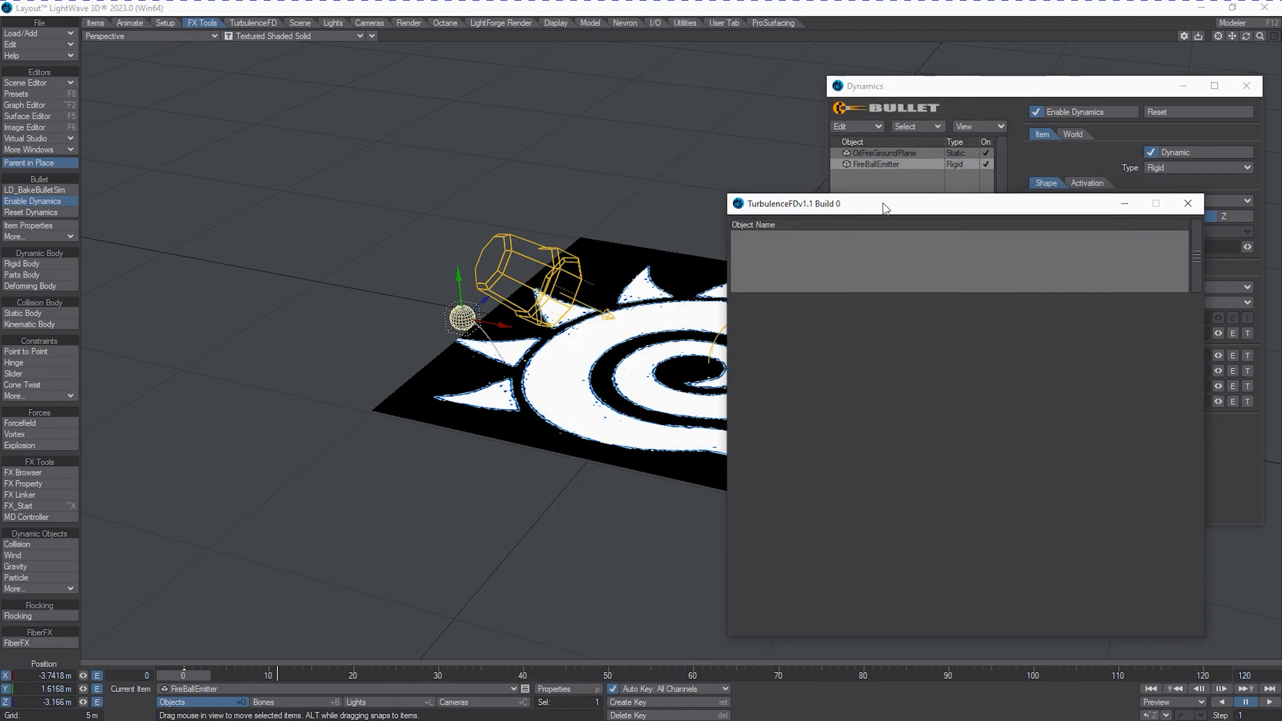
pyautogui.click(1247, 86)
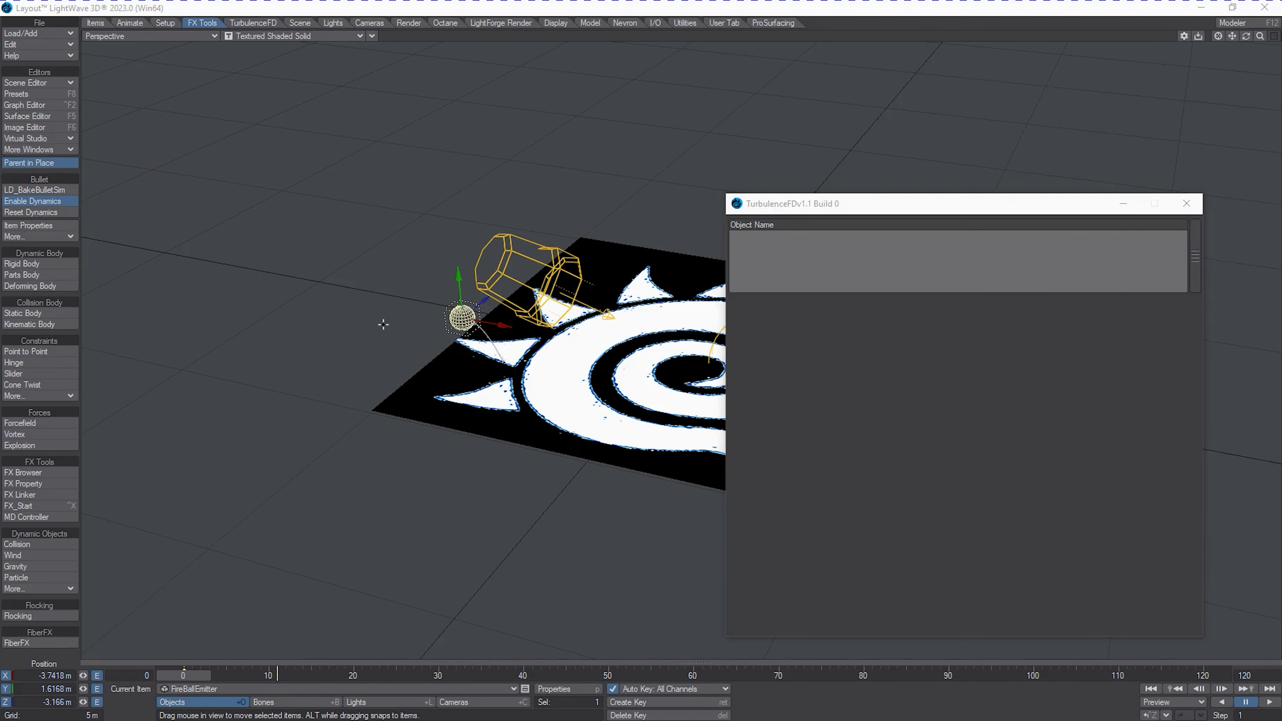
# Add a TurbulenceFD fluid container named ConVol to the scene.
pyautogui.click(252, 23)
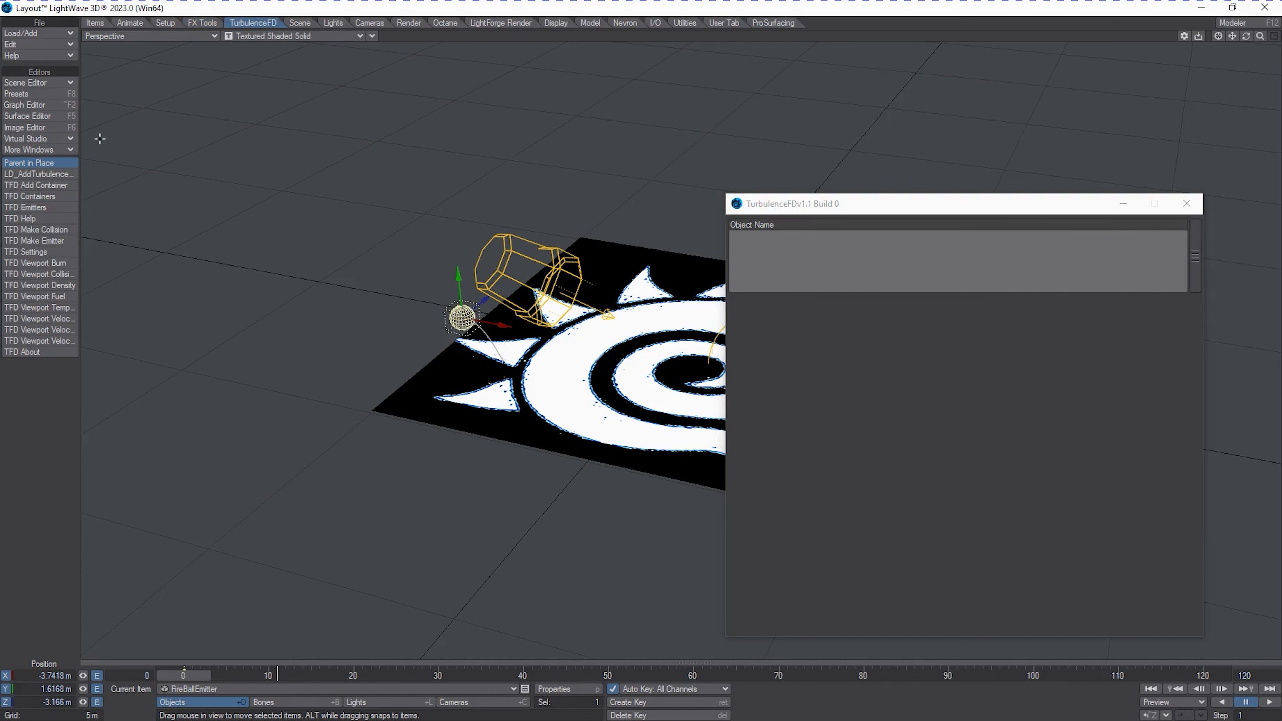
pyautogui.click(31, 186)
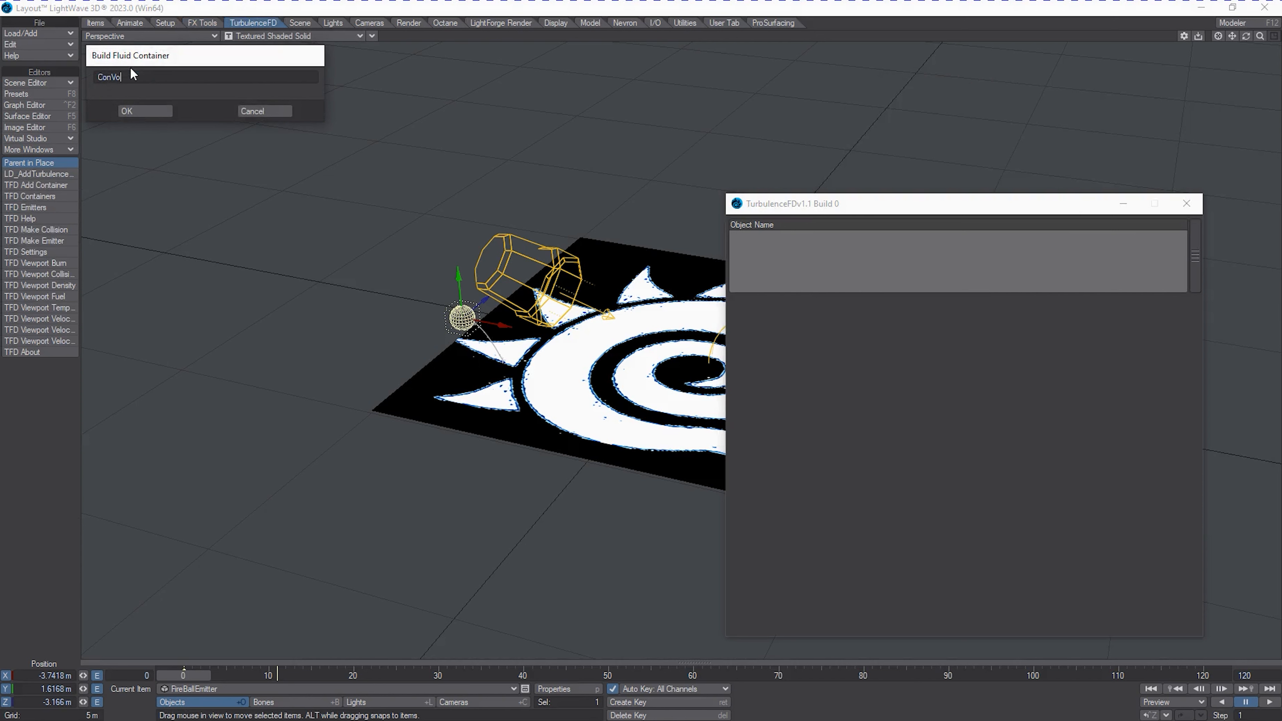
pyautogui.press('Return')
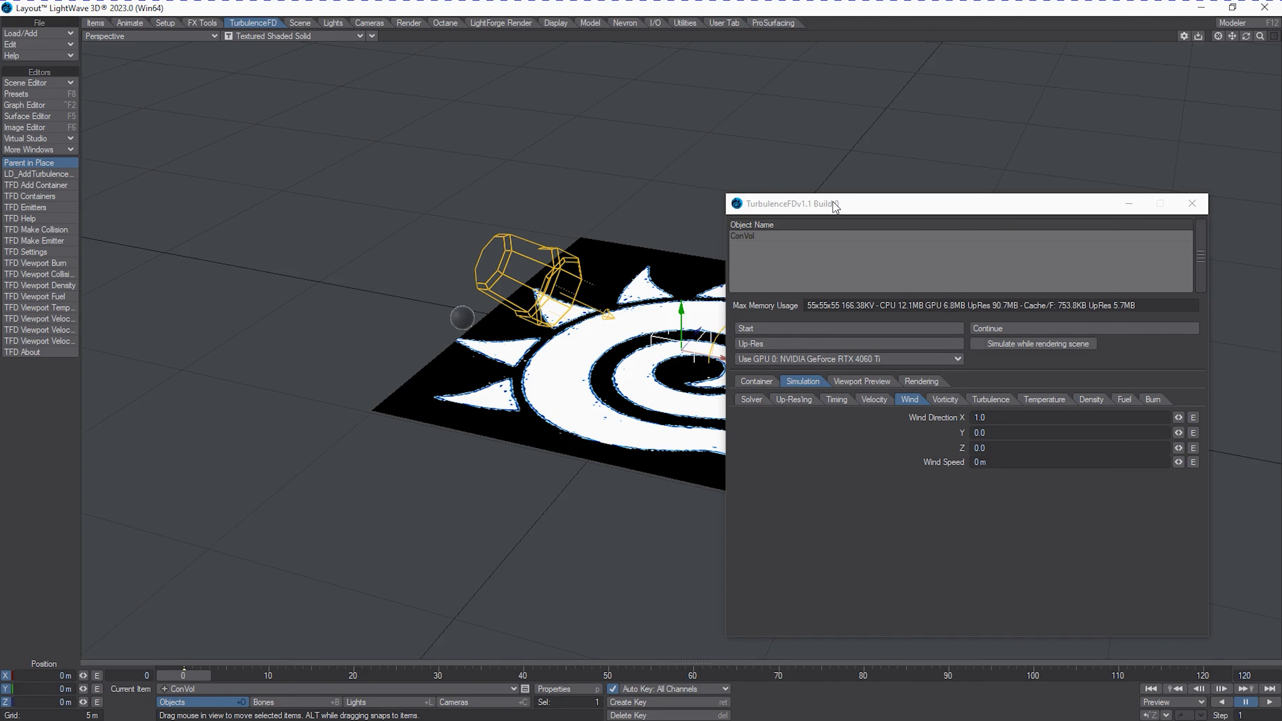
pyautogui.moveTo(837, 205); pyautogui.dragTo(892, 181)
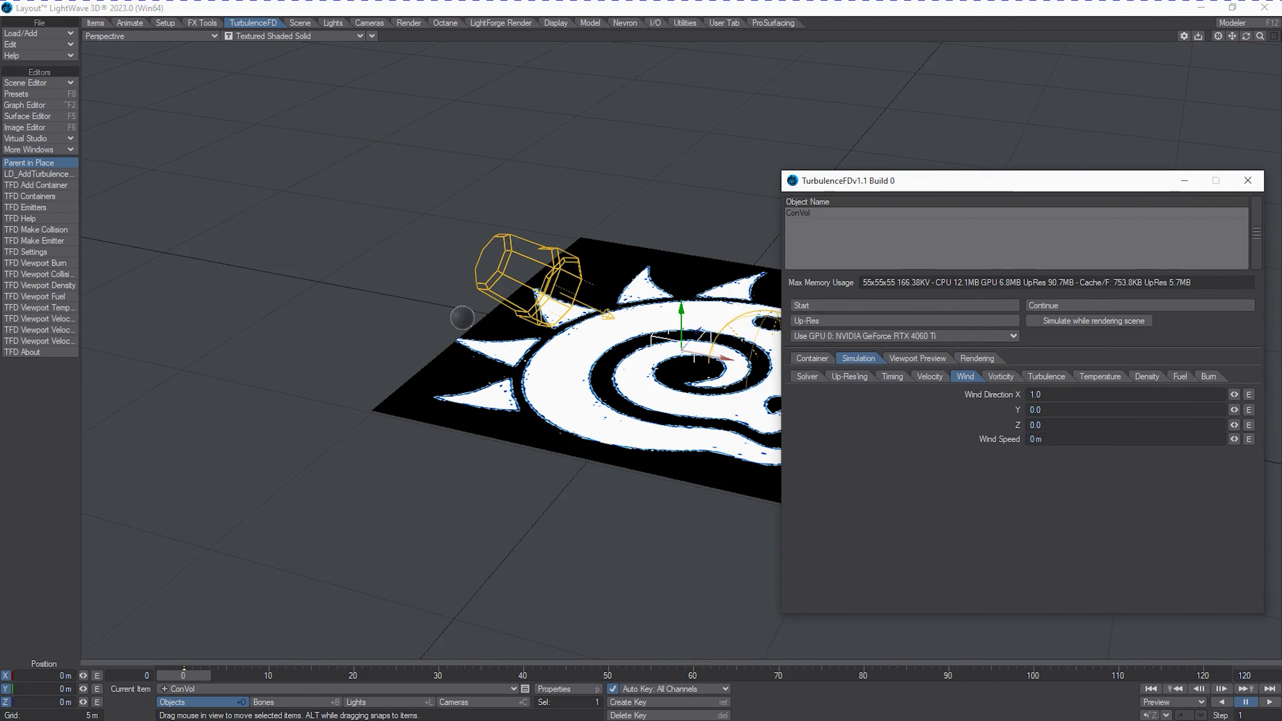
pyautogui.moveTo(1260, 37); pyautogui.dragTo(1241, 35)
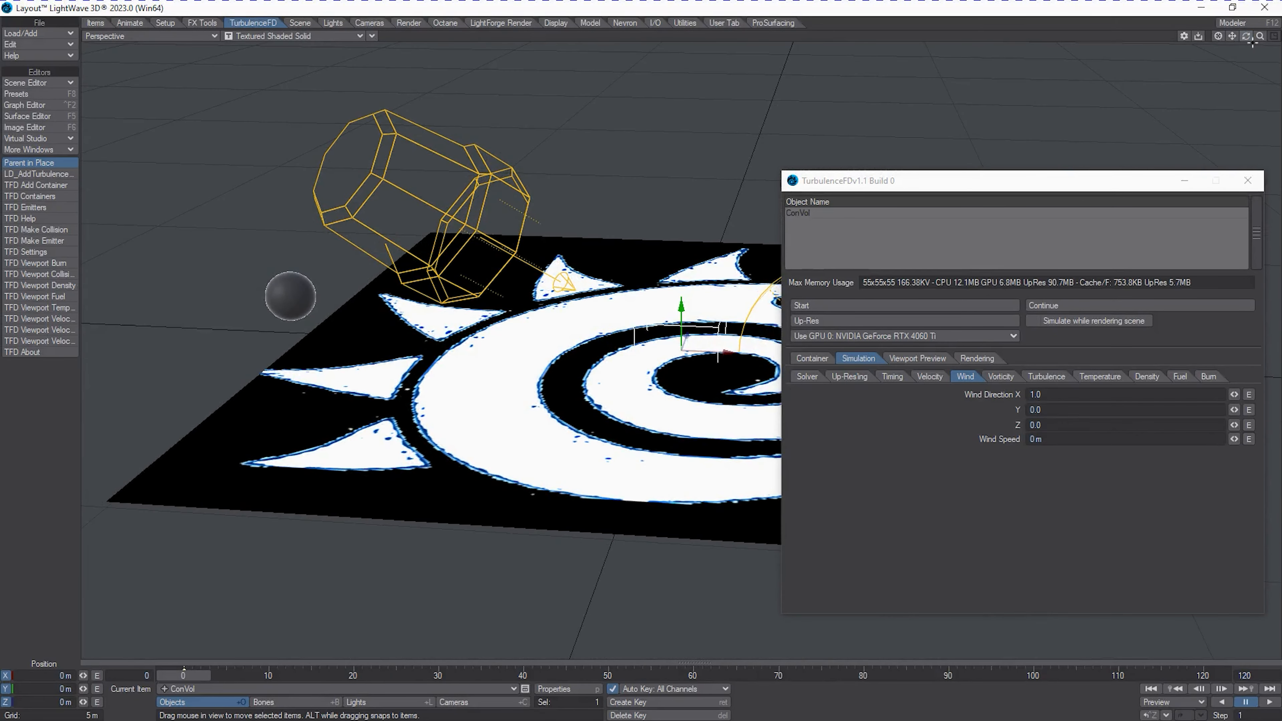
# Set the ConVol container's grid size to 10 m in X, Y and Z.
pyautogui.click(814, 359)
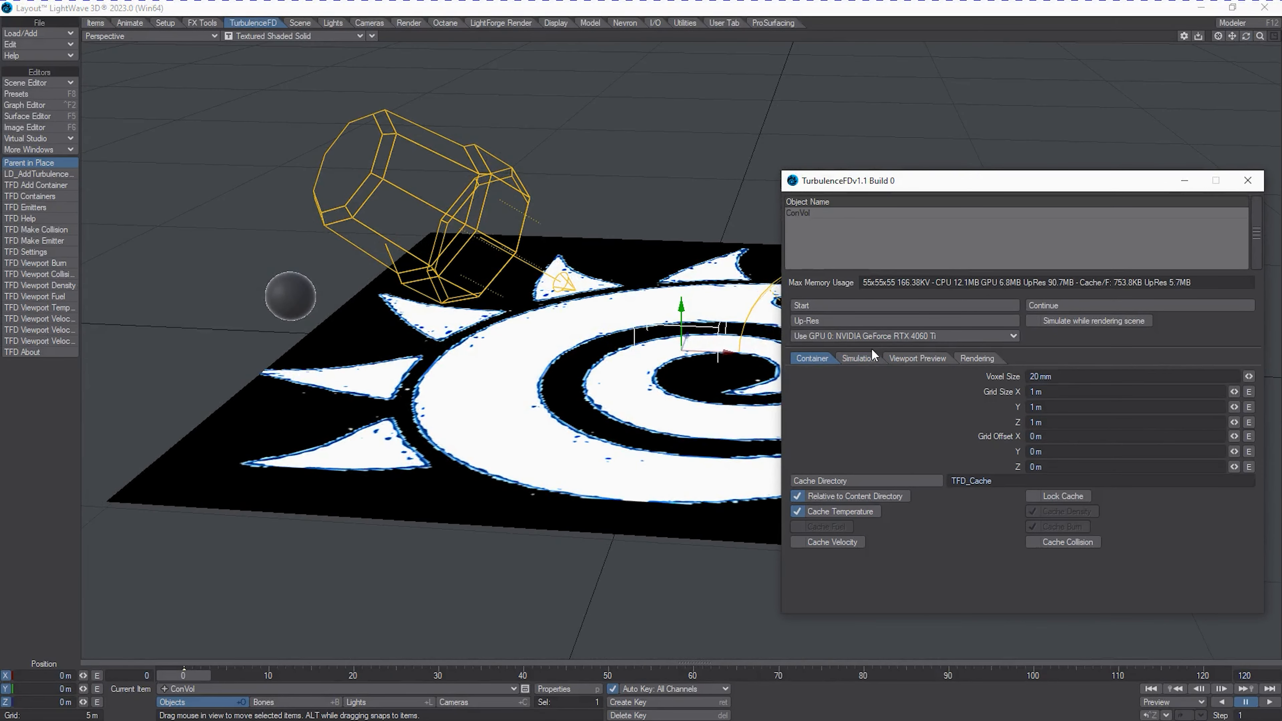
pyautogui.click(1040, 393)
pyautogui.write('10')
pyautogui.press('Tab')
pyautogui.write('10')
pyautogui.press('Tab')
pyautogui.write('10')
pyautogui.press('Tab')
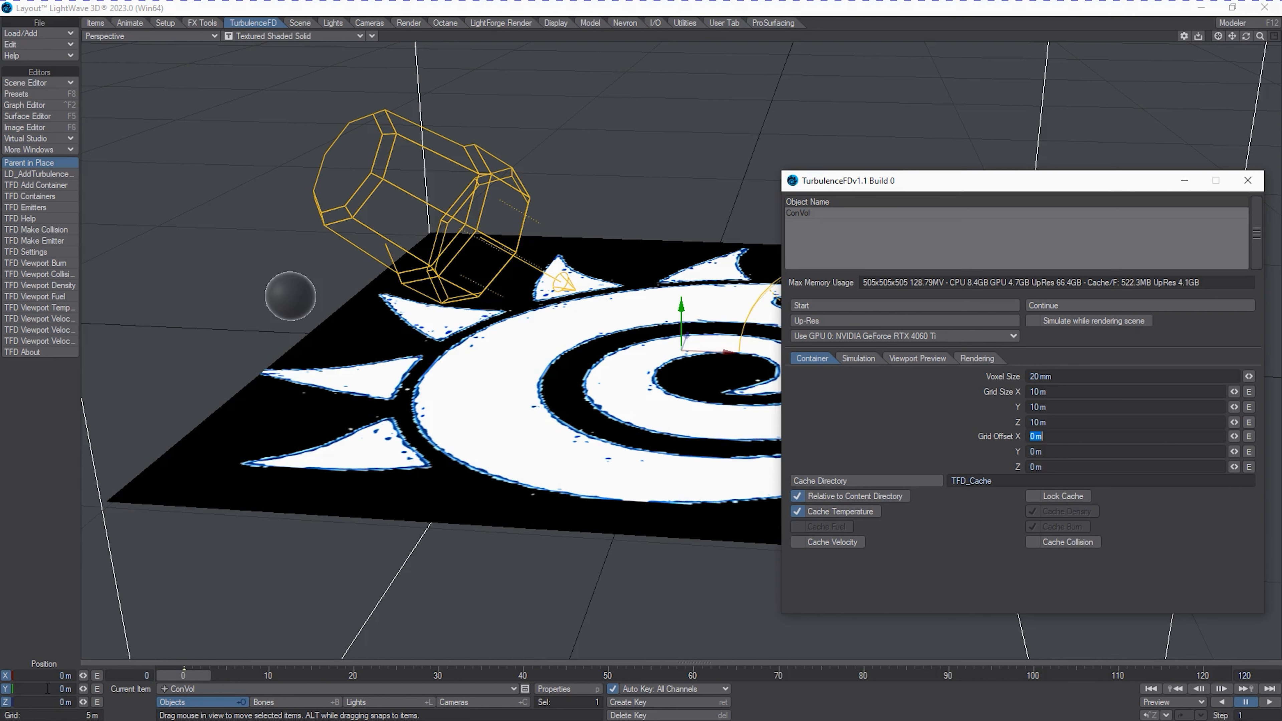
# Raise the ConVol container to a Y position of 5 m.
pyautogui.click(59, 690)
pyautogui.write('5')
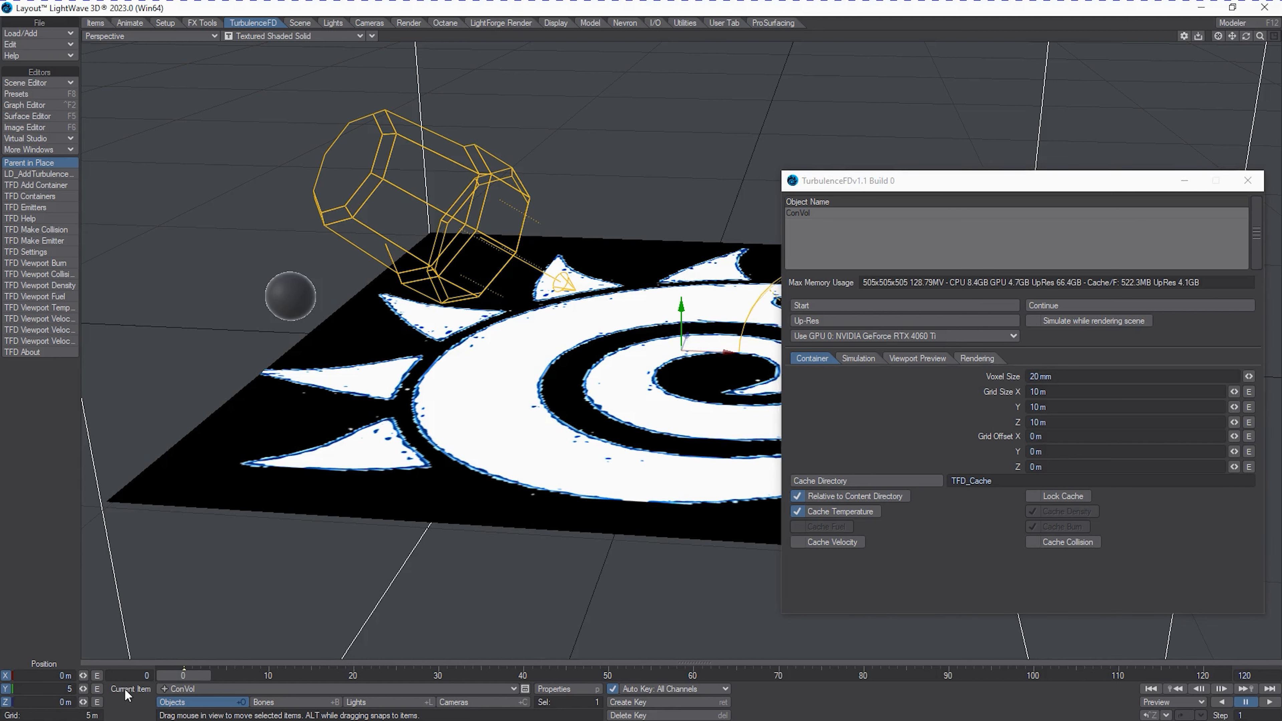
pyautogui.press('Tab')
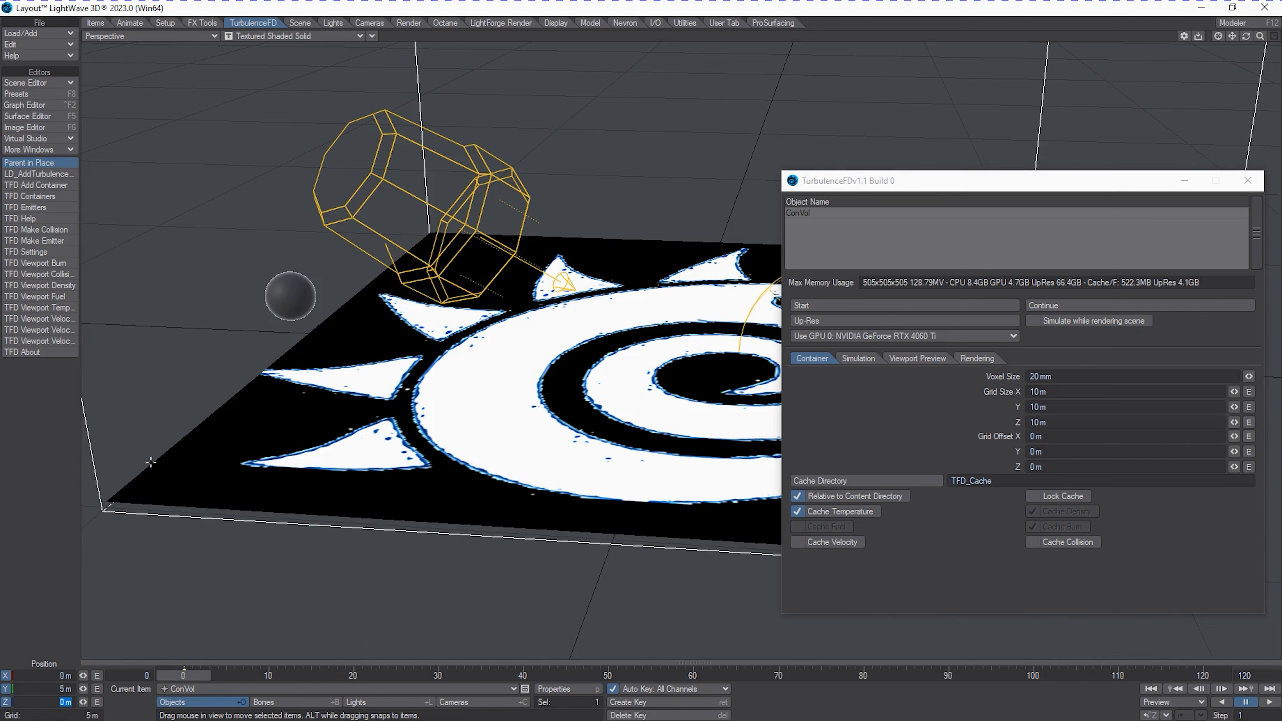
# Return ConVol to Y position 0 m and raise its grid with a Y grid offset of 5 m instead.
pyautogui.click(51, 689)
pyautogui.write('0')
pyautogui.press('Tab')
pyautogui.click(1086, 455)
pyautogui.write('5')
pyautogui.press('Tab')
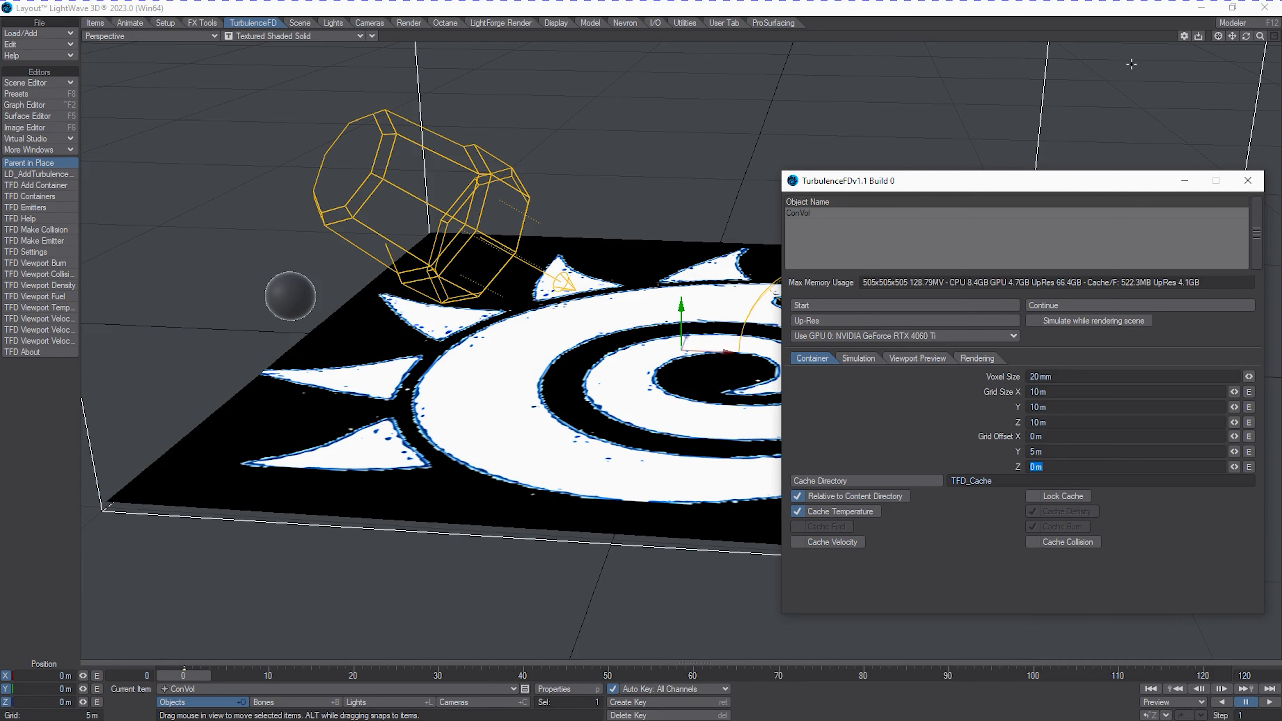
pyautogui.moveTo(1262, 39); pyautogui.dragTo(1261, 39)
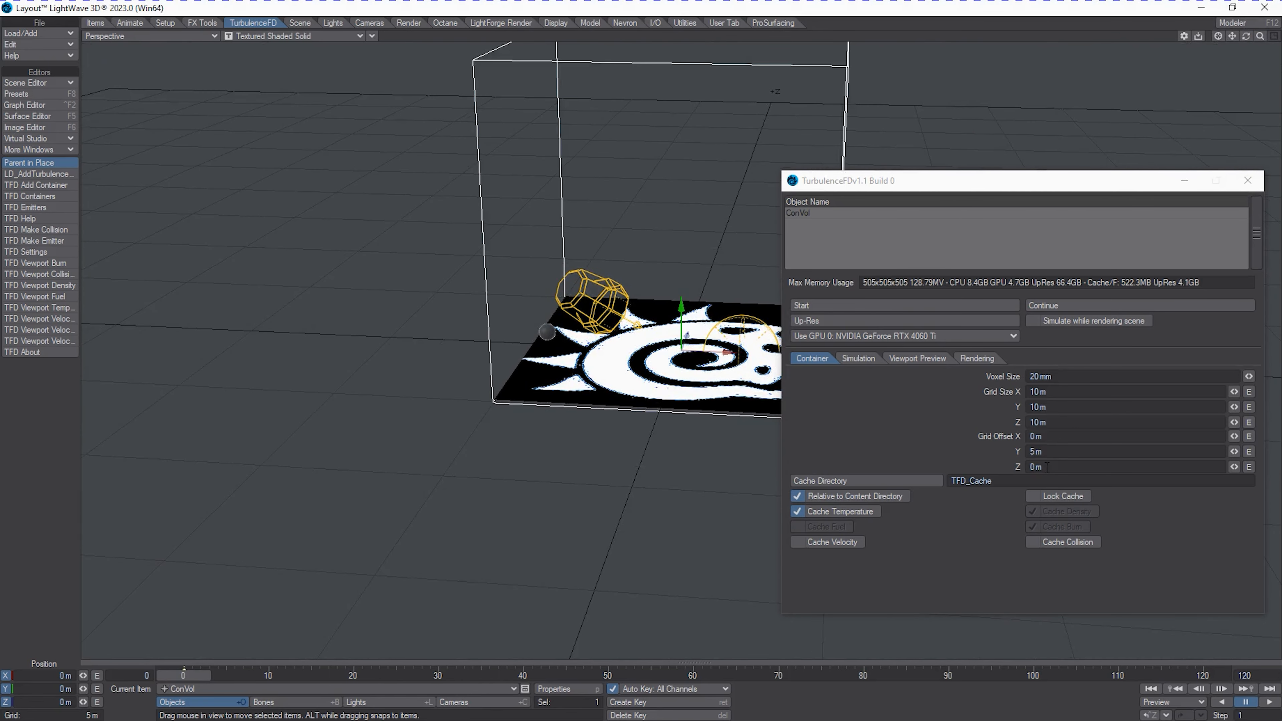
# Reset ConVol's Y grid offset to 0 m and set the container's Y position to 5 m.
pyautogui.click(1043, 452)
pyautogui.write('0')
pyautogui.press('Tab')
pyautogui.click(62, 690)
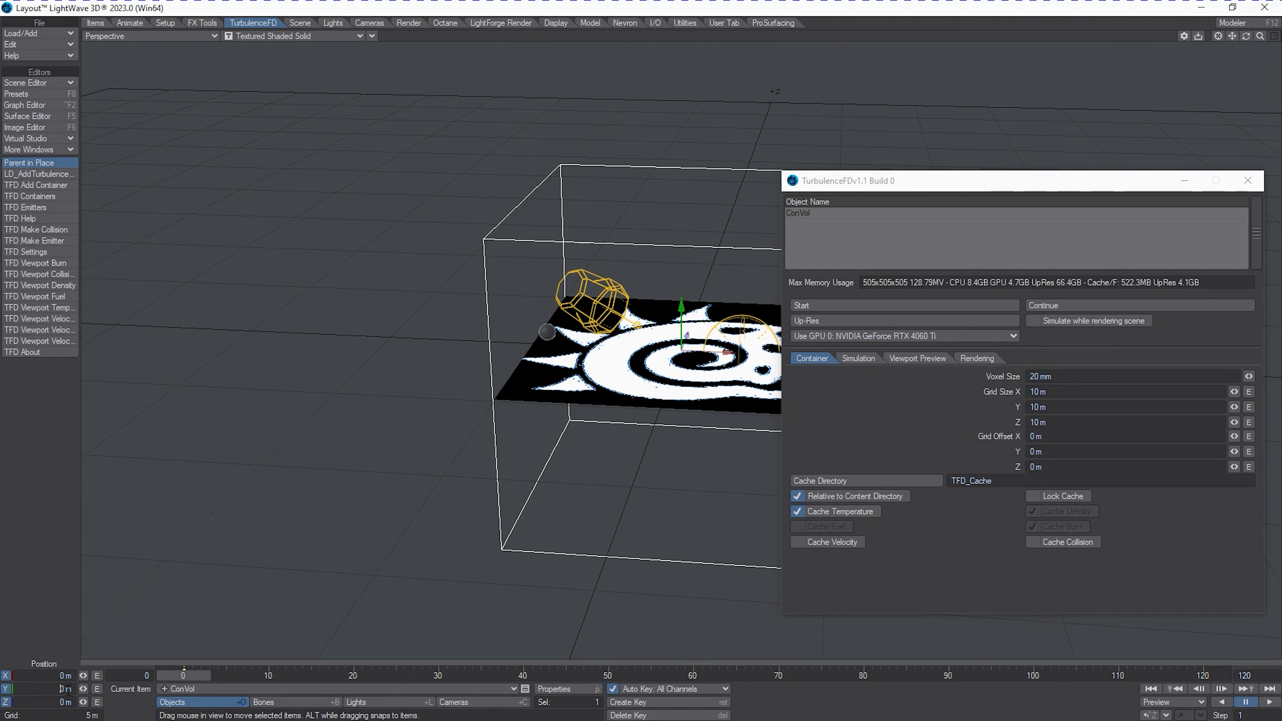
pyautogui.write('5')
pyautogui.press('Tab')
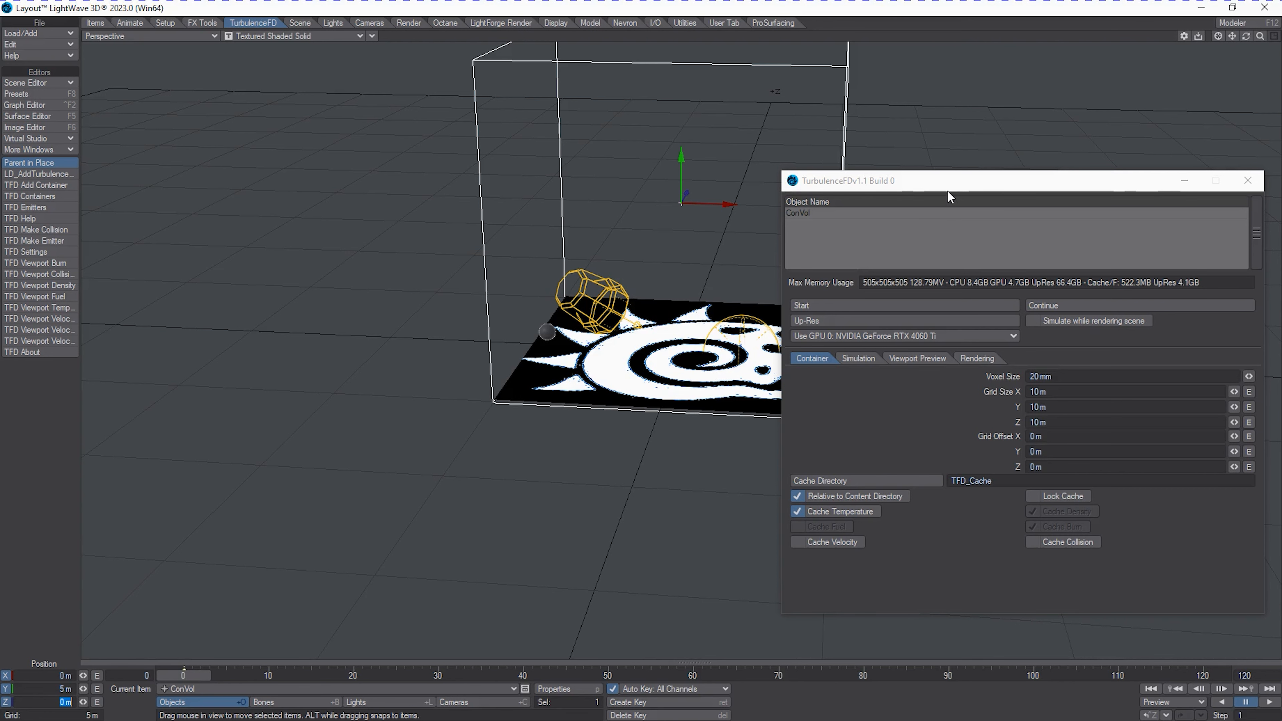
# Set ConVol's cache directory to the folder P:\TFDTemp\LogoExample2.
pyautogui.moveTo(947, 190); pyautogui.dragTo(963, 194)
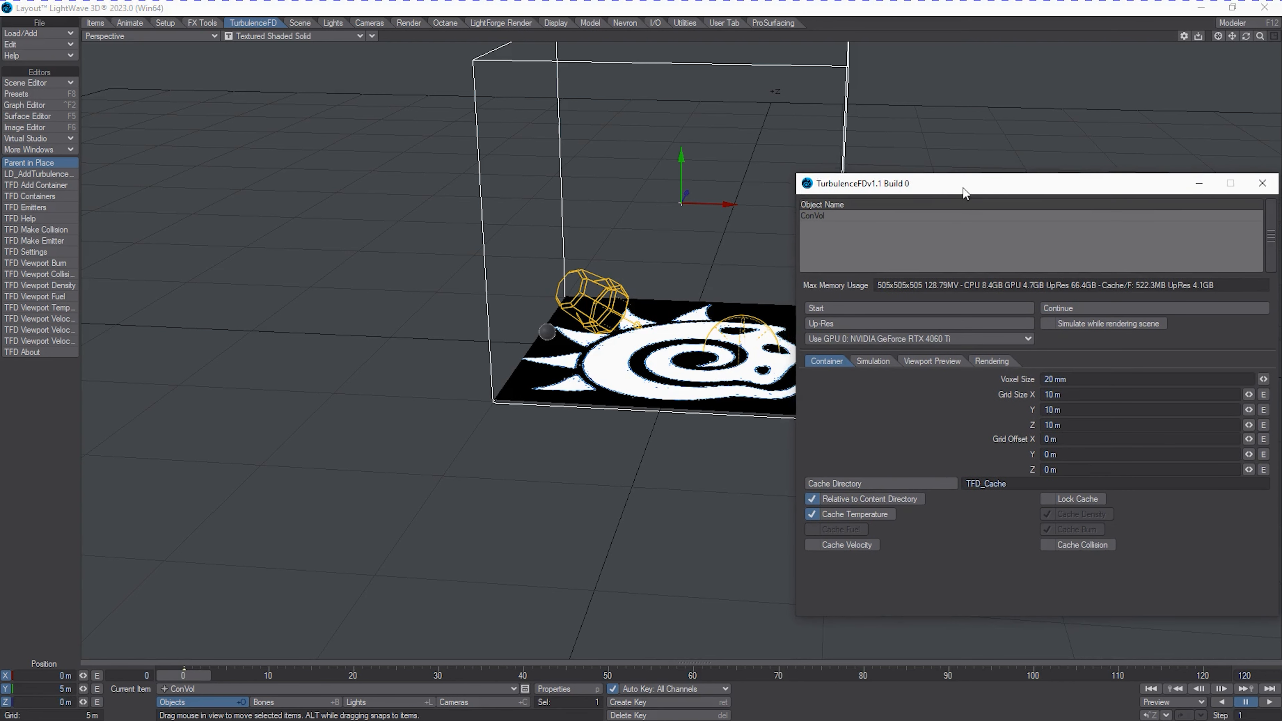
pyautogui.click(824, 485)
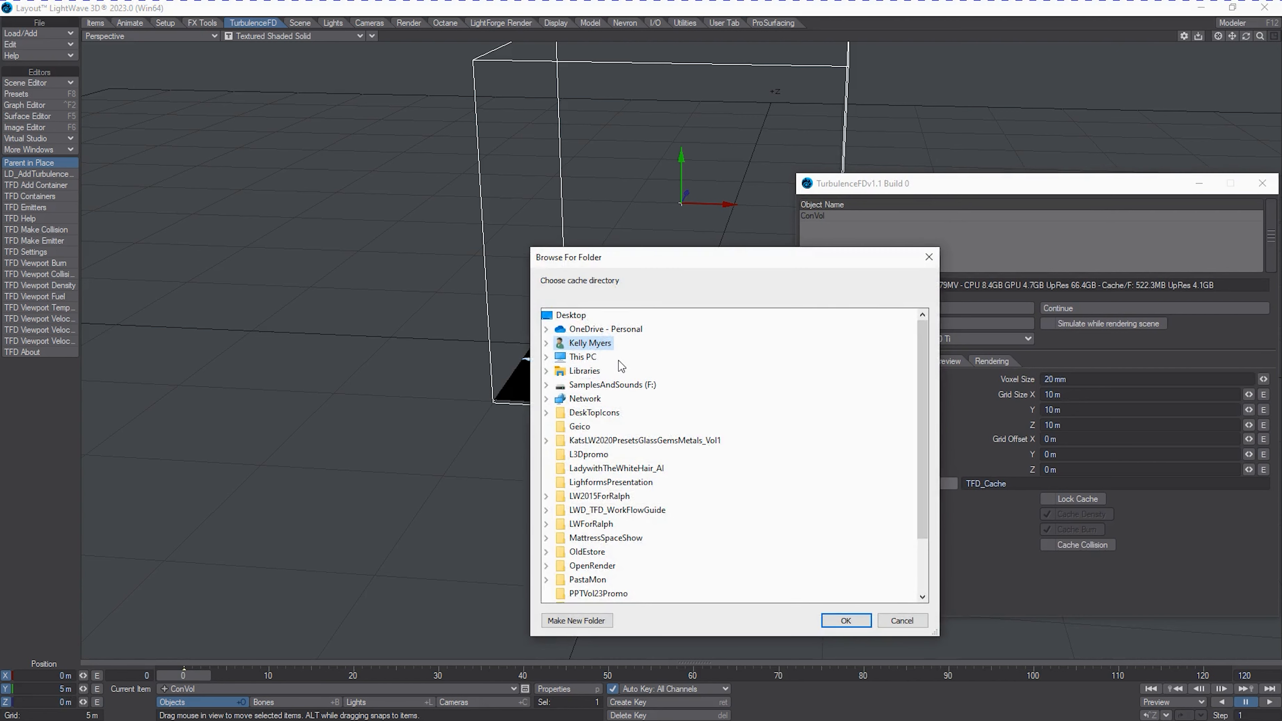
pyautogui.click(598, 360)
pyautogui.scroll(-2, 660, 451)
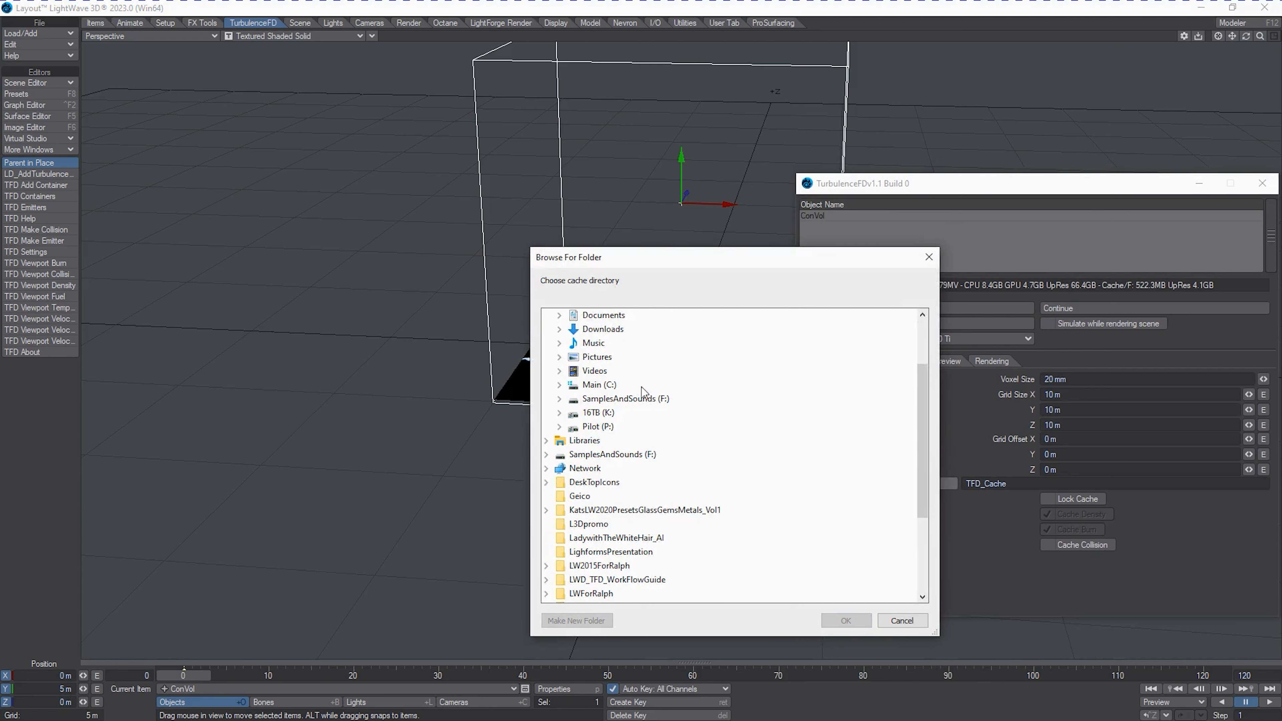
pyautogui.doubleClick(598, 426)
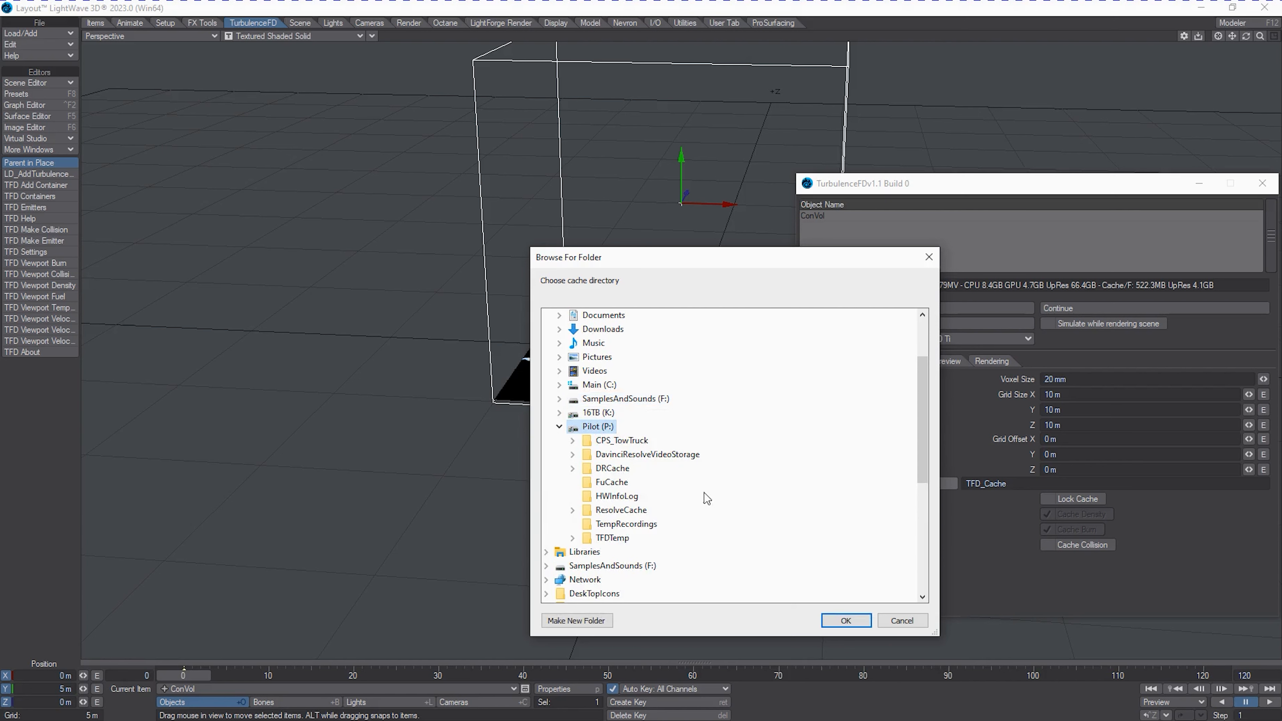
pyautogui.doubleClick(613, 538)
pyautogui.scroll(-2, 742, 485)
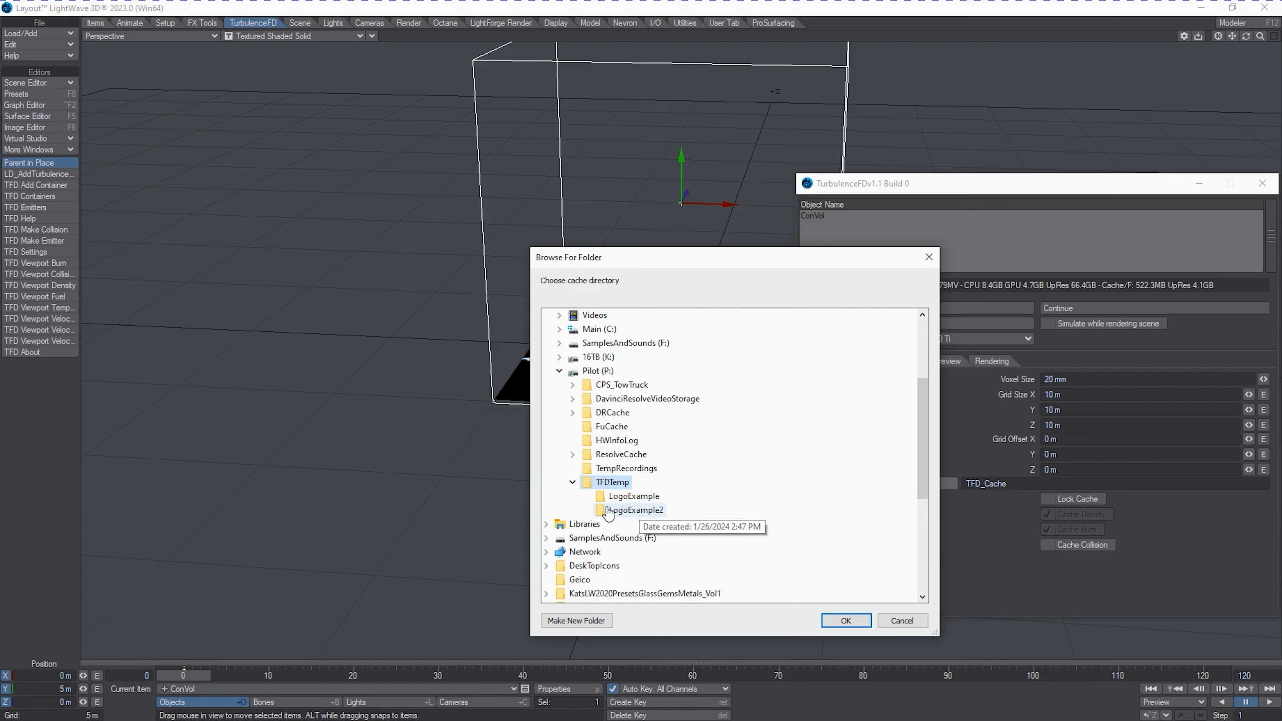
pyautogui.click(628, 511)
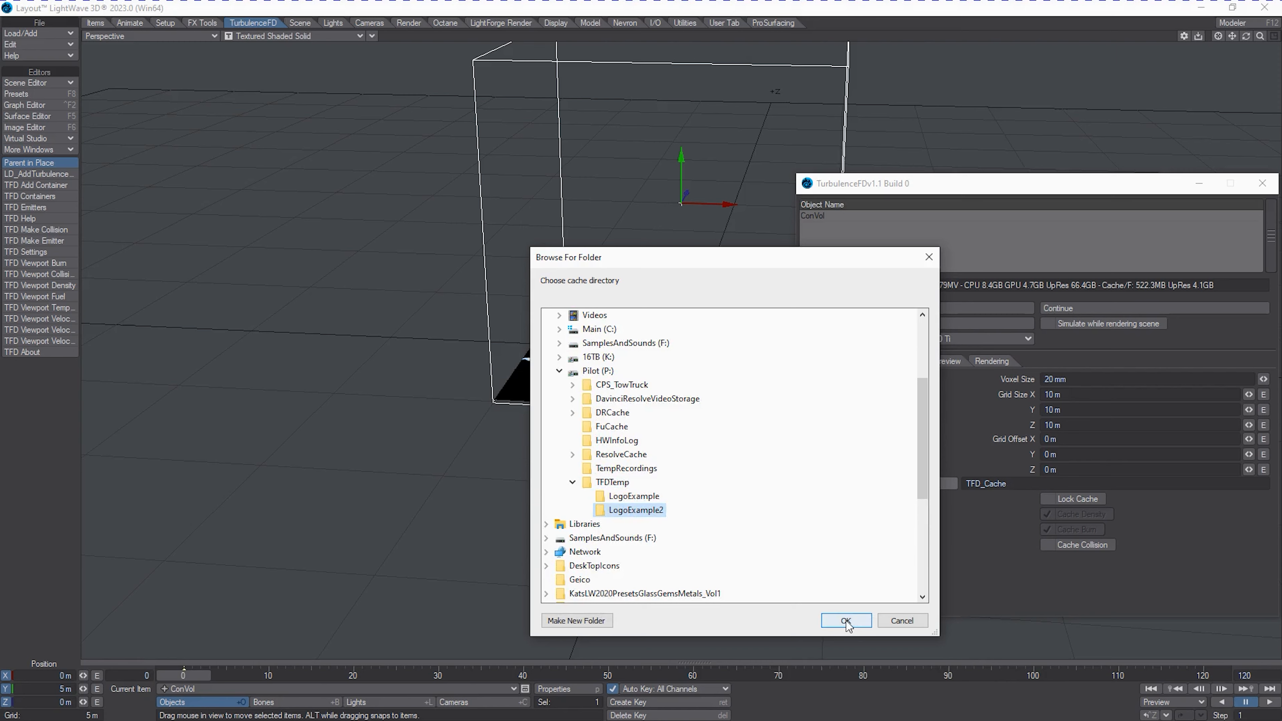
pyautogui.click(846, 620)
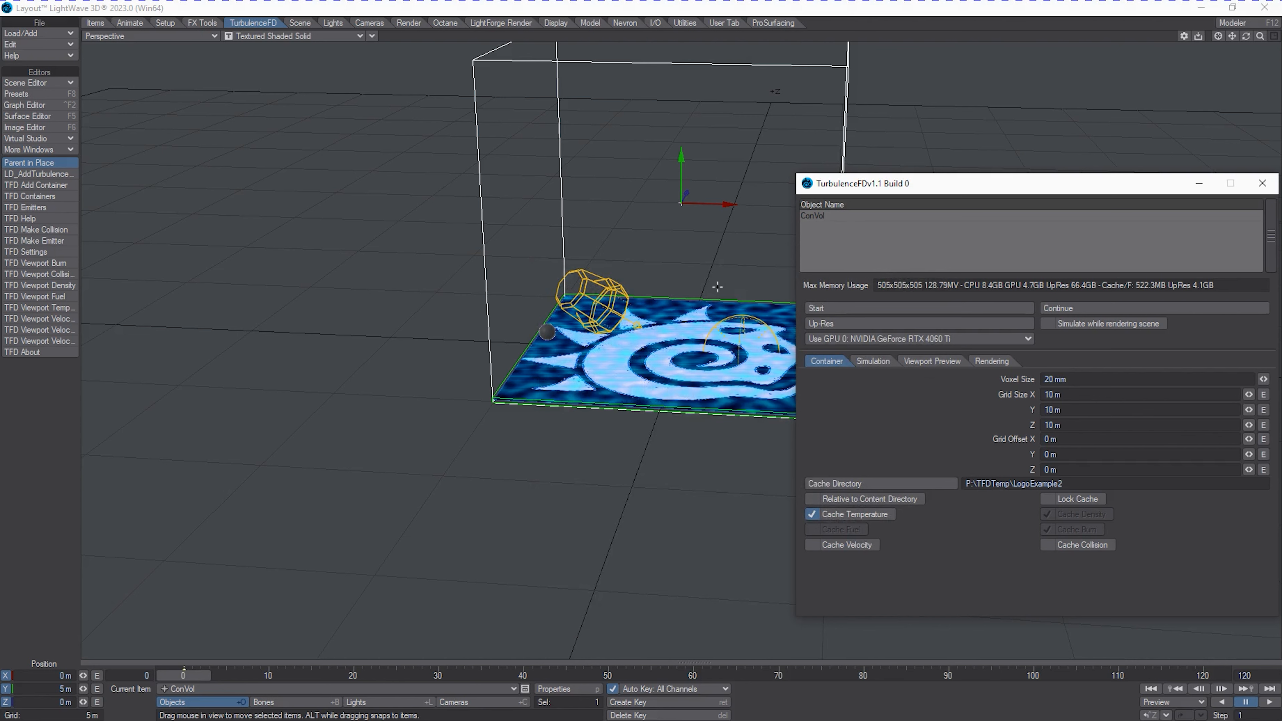
# Activate the density channel in ConVol's simulation settings and display the solver options.
pyautogui.moveTo(1245, 37); pyautogui.dragTo(1246, 36)
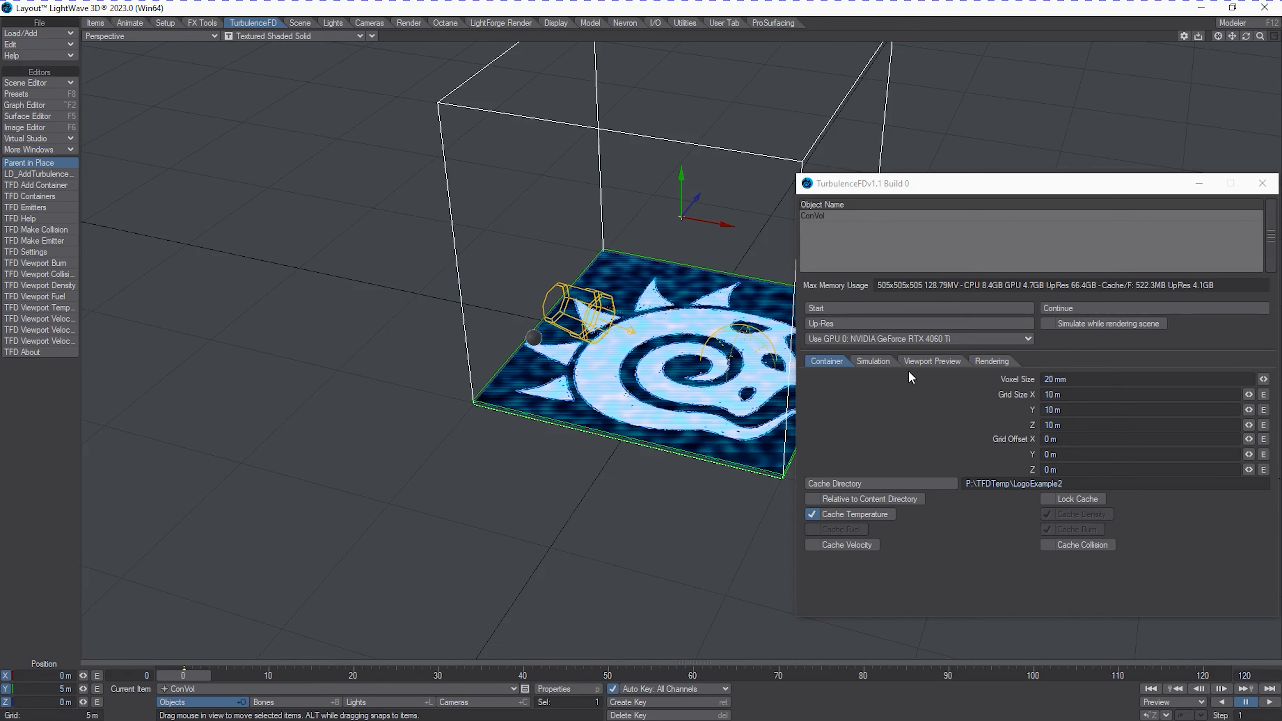
pyautogui.click(891, 364)
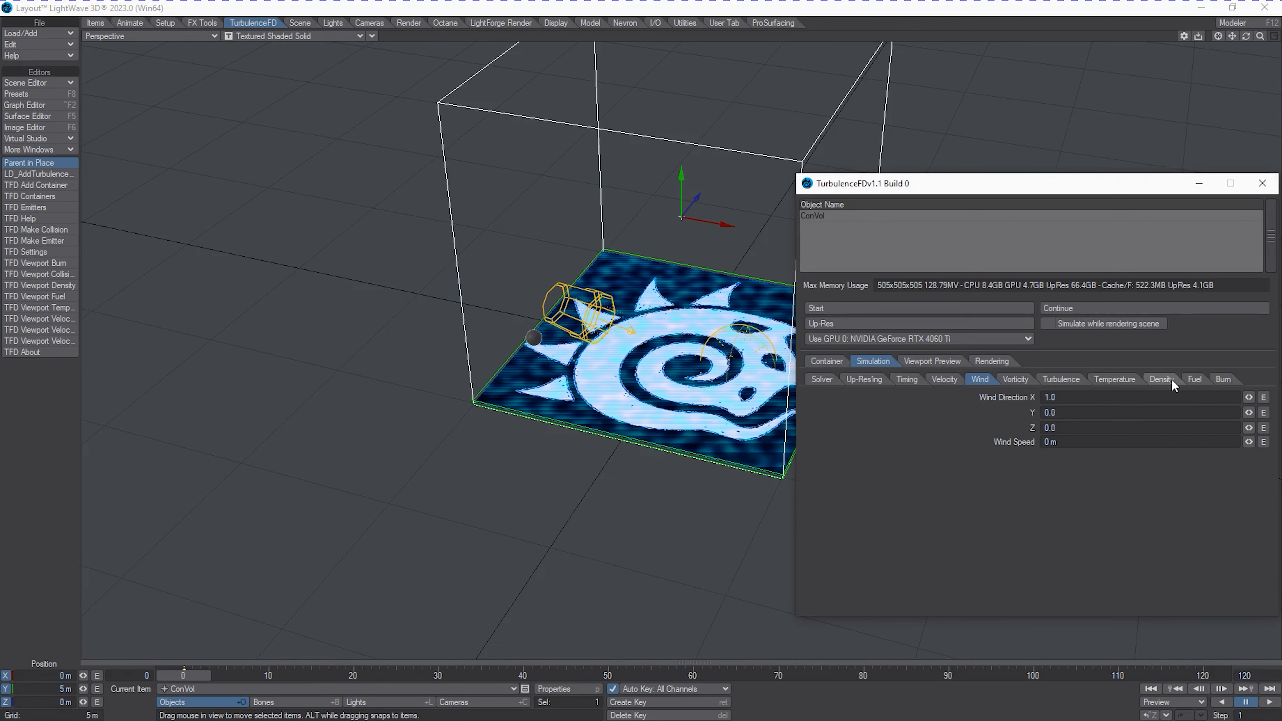
pyautogui.click(1118, 378)
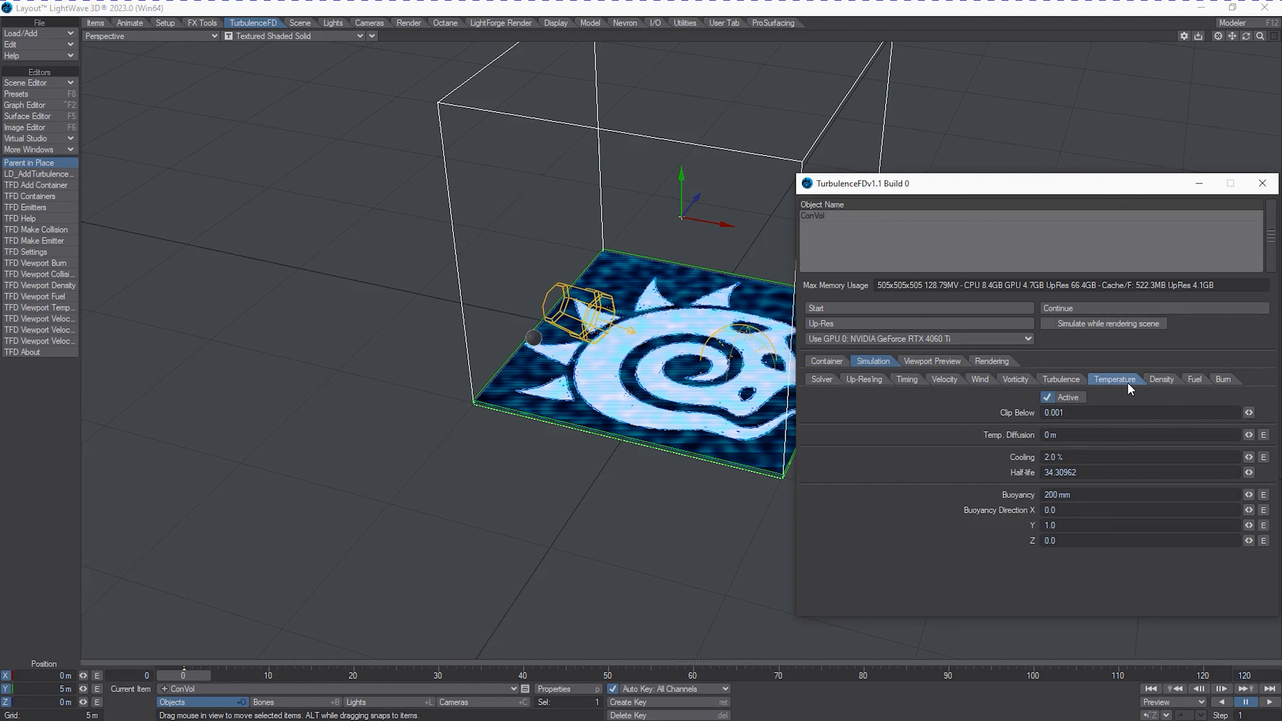
pyautogui.click(1154, 379)
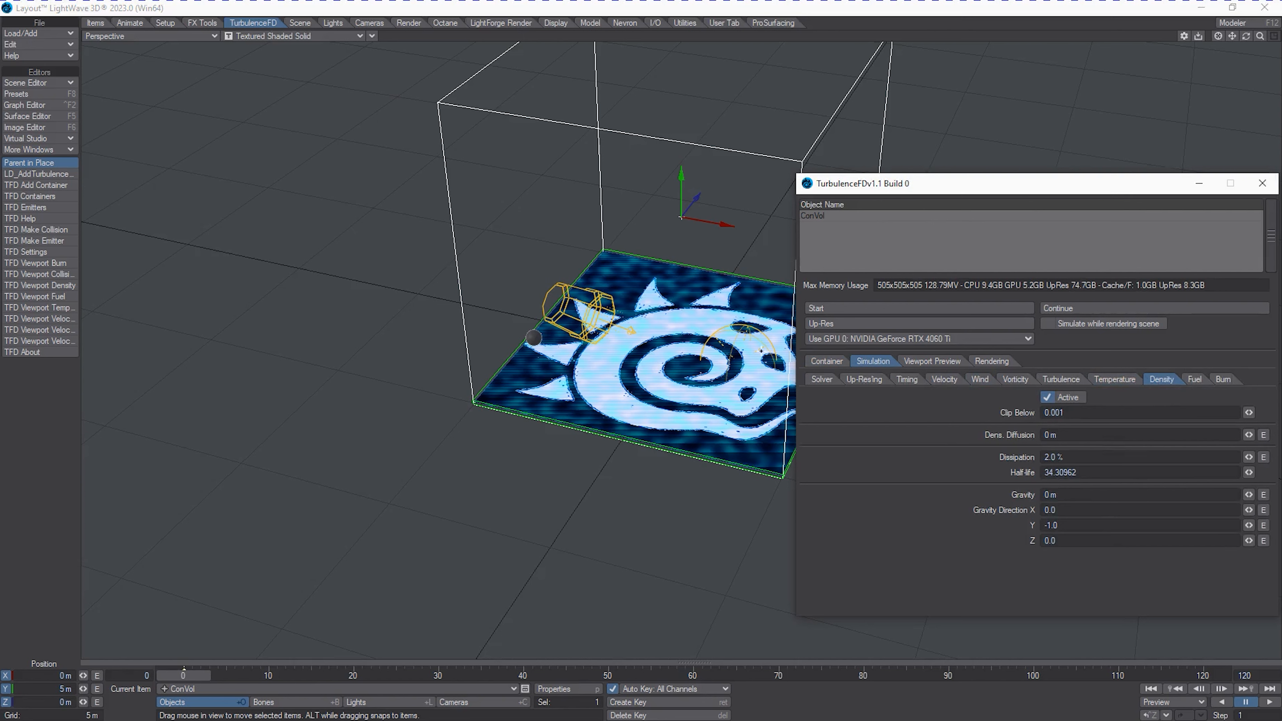
pyautogui.click(813, 382)
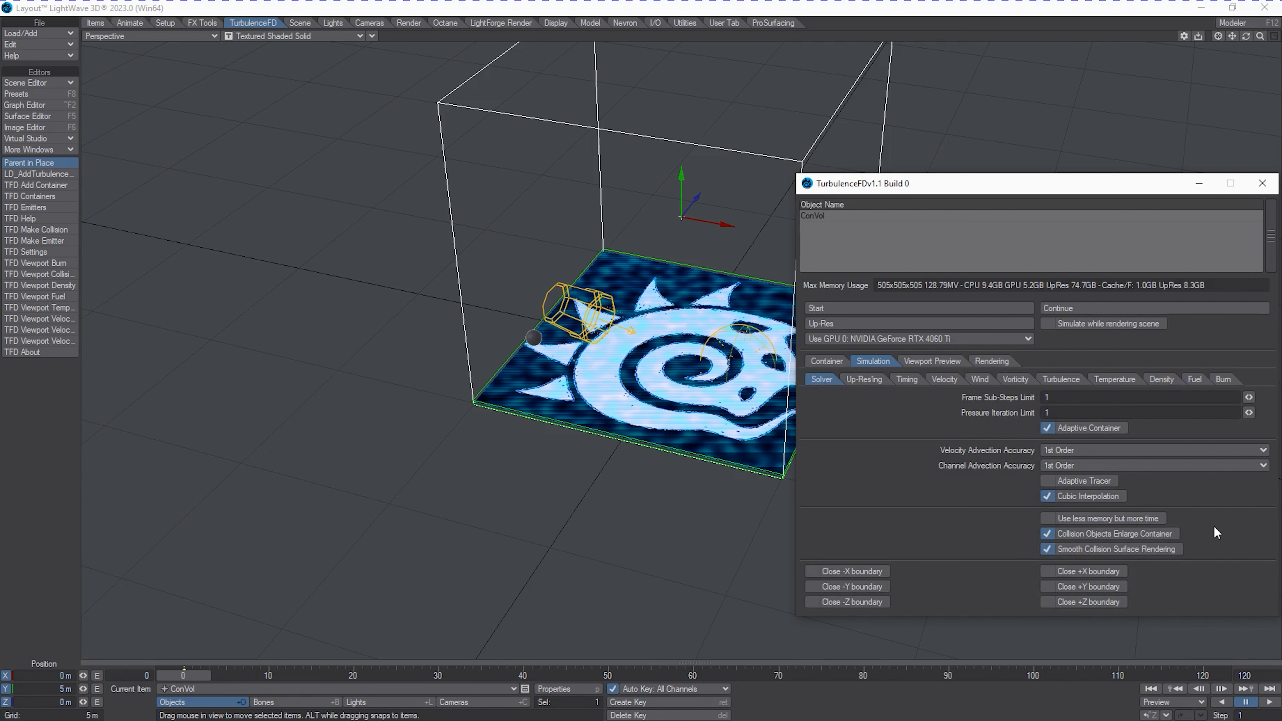
# Set ConVol's voxel size to 25 mm.
pyautogui.click(830, 360)
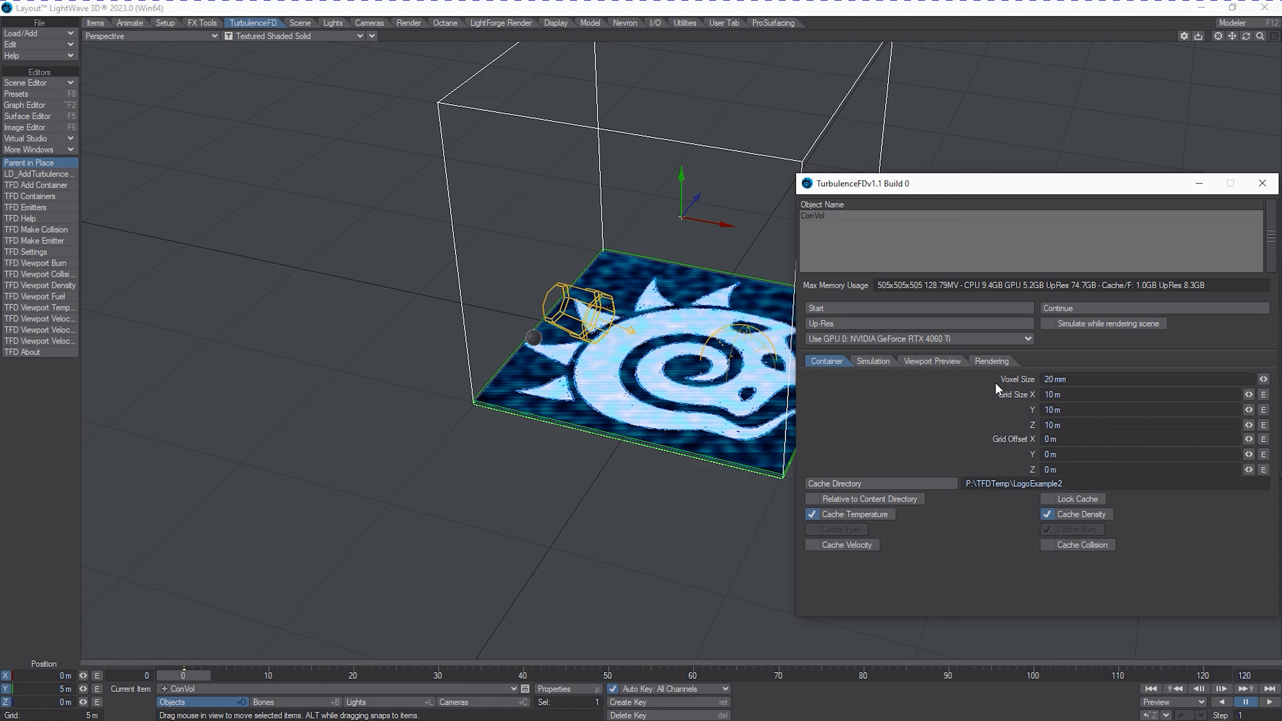
pyautogui.doubleClick(1049, 380)
pyautogui.write('25')
pyautogui.press('Tab')
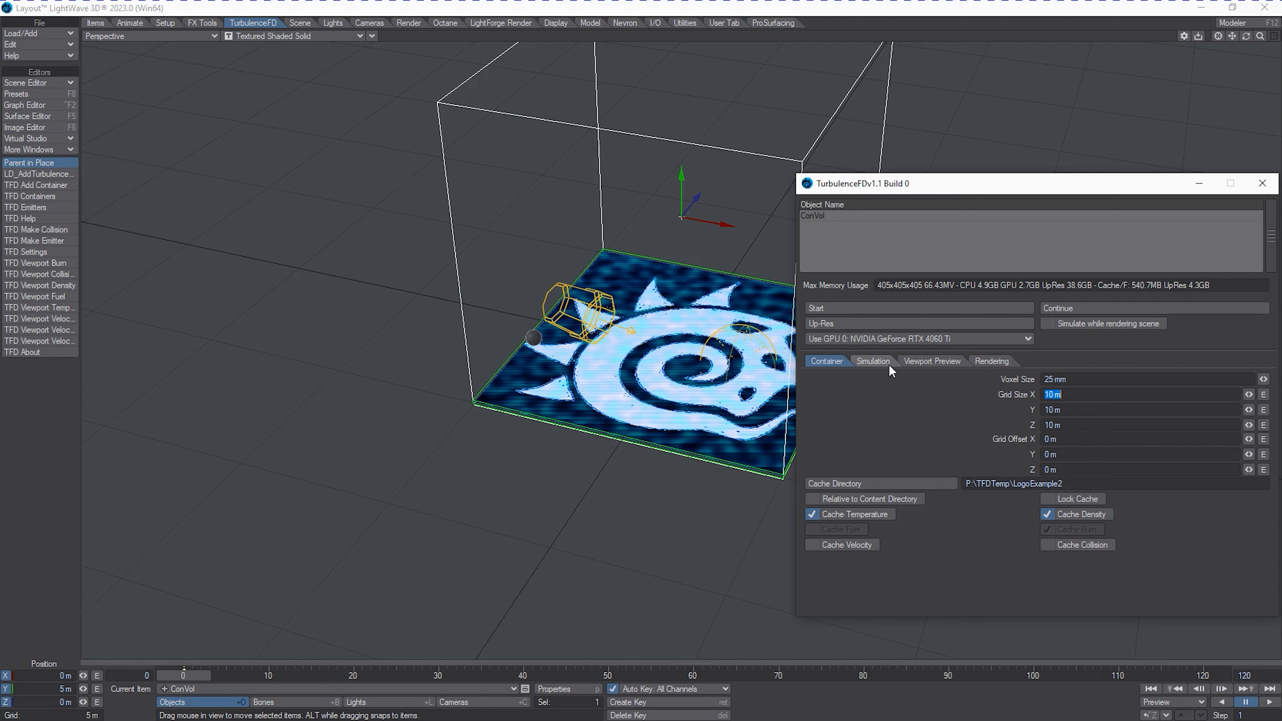
# Make the FireBallEmitter object a TurbulenceFD fluid emitter, with the Fluid Emitters window open clear of the container settings.
pyautogui.click(25, 208)
pyautogui.moveTo(839, 475); pyautogui.dragTo(876, 560)
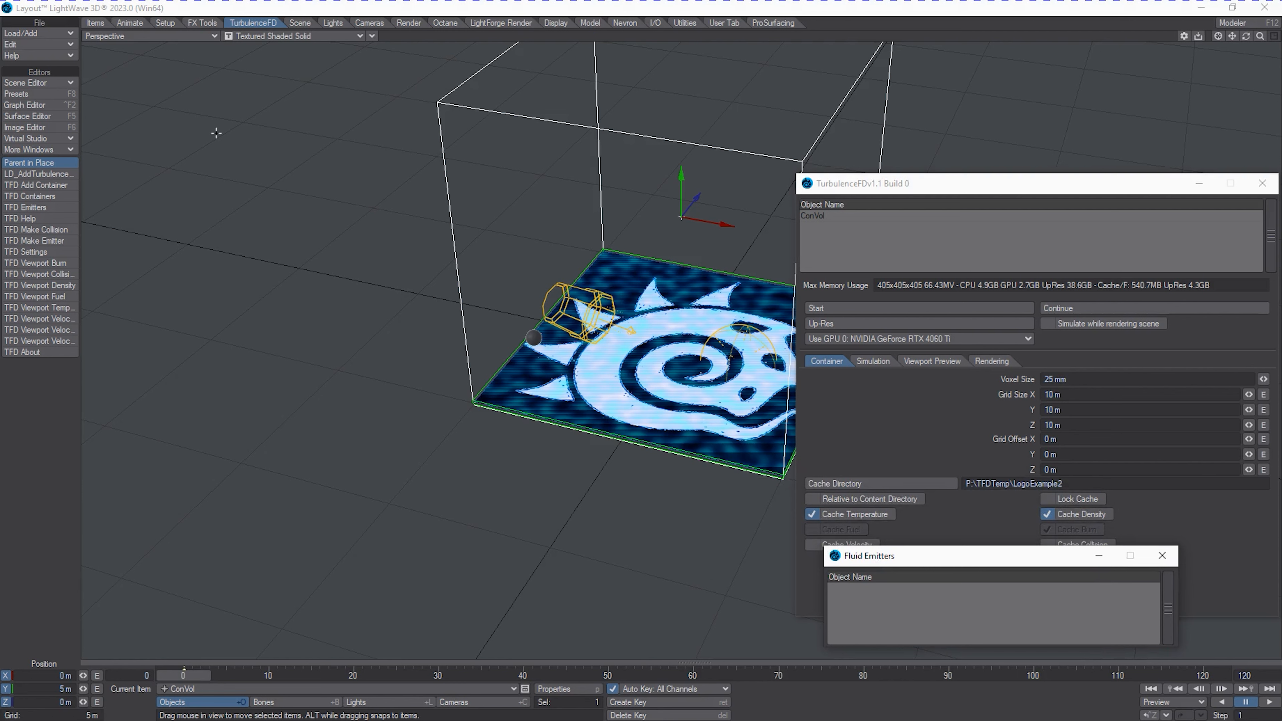
pyautogui.click(247, 682)
pyautogui.click(246, 673)
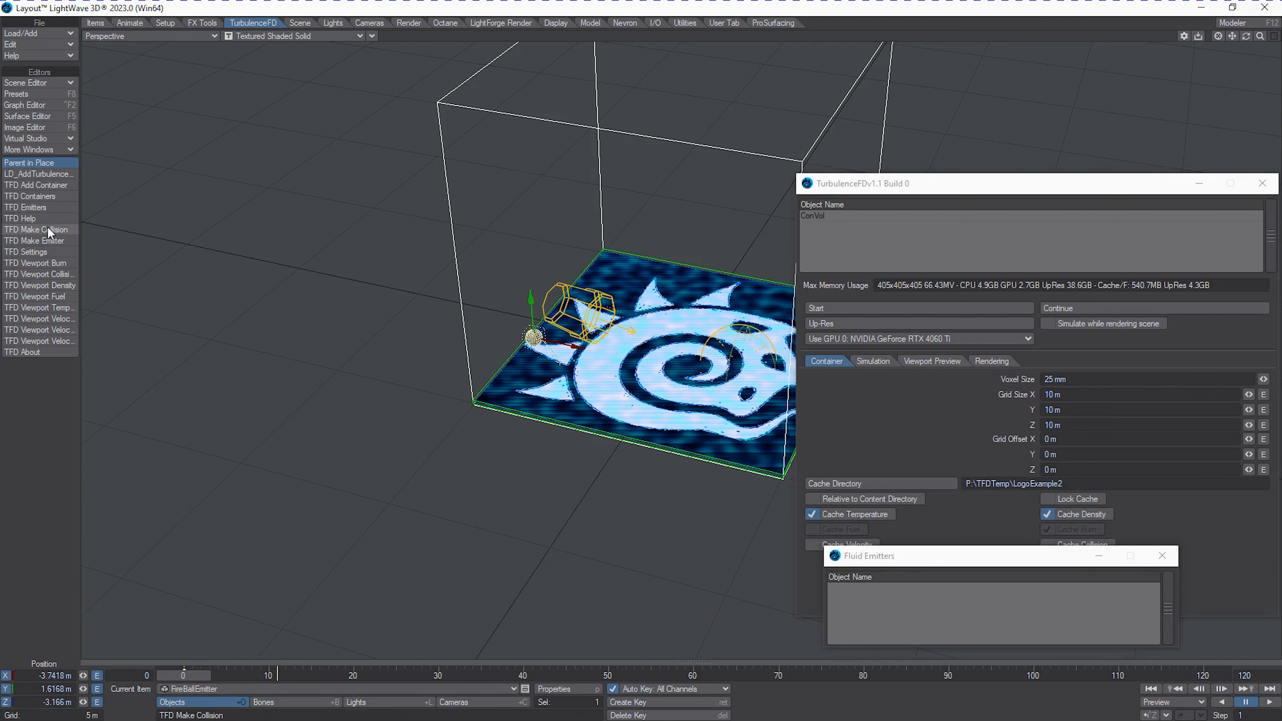
pyautogui.click(49, 240)
pyautogui.moveTo(990, 556); pyautogui.dragTo(316, 356)
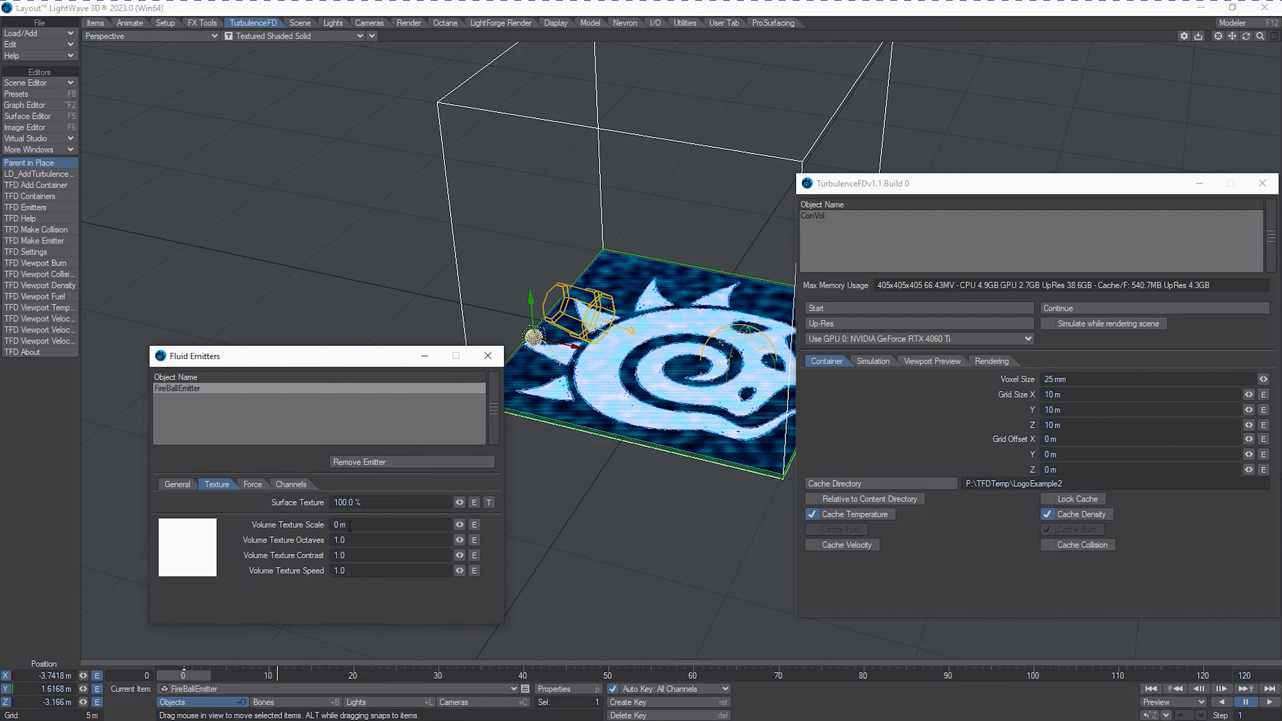
# Set the FireBallEmitter's volume texture scale to 0.5 m and display its general emitter settings.
pyautogui.moveTo(350, 526); pyautogui.dragTo(148, 505)
pyautogui.write('.5')
pyautogui.press('Tab')
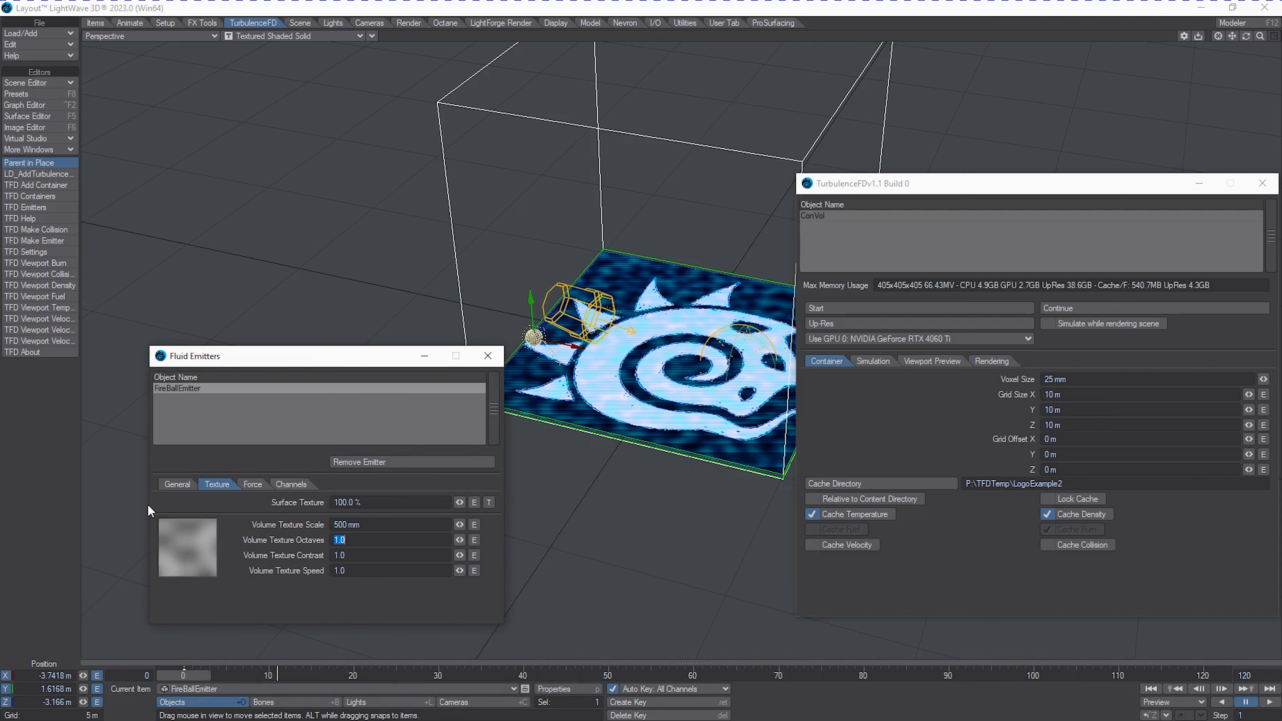
pyautogui.click(178, 485)
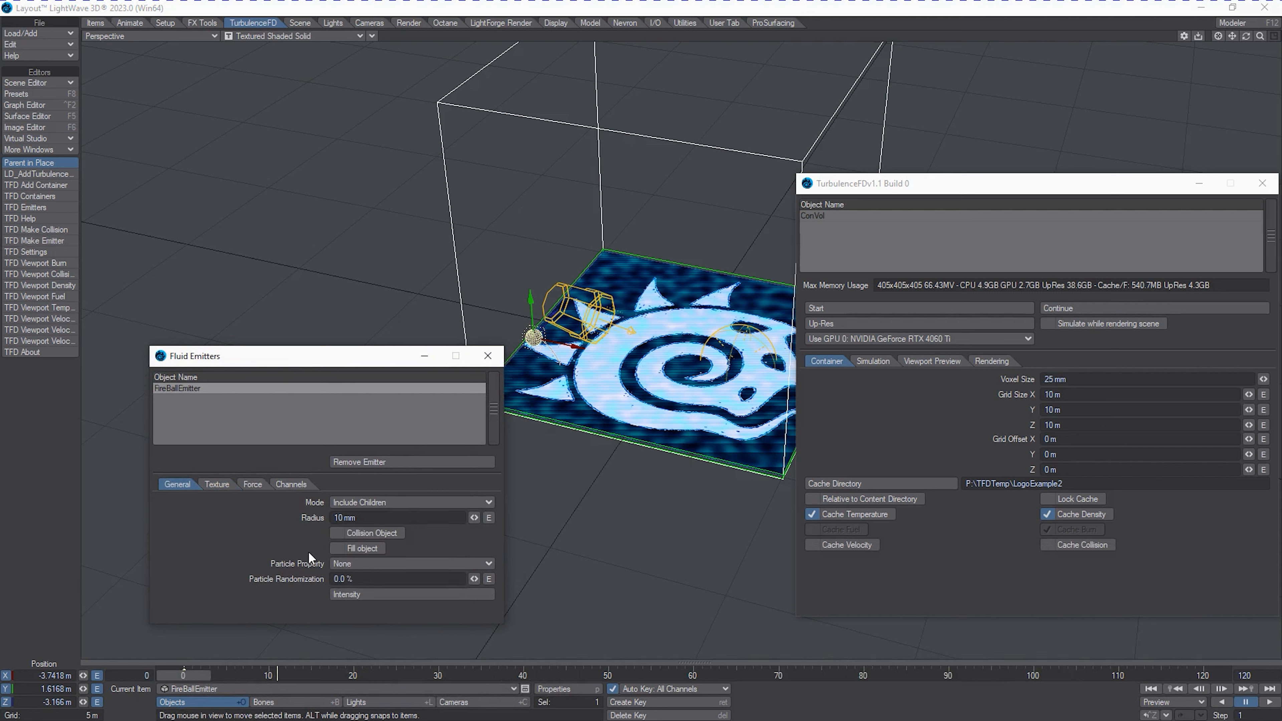
# Set the FireBallEmitter to Single Object mode, make it a collision object, and set its radius to 20 mm.
pyautogui.click(363, 504)
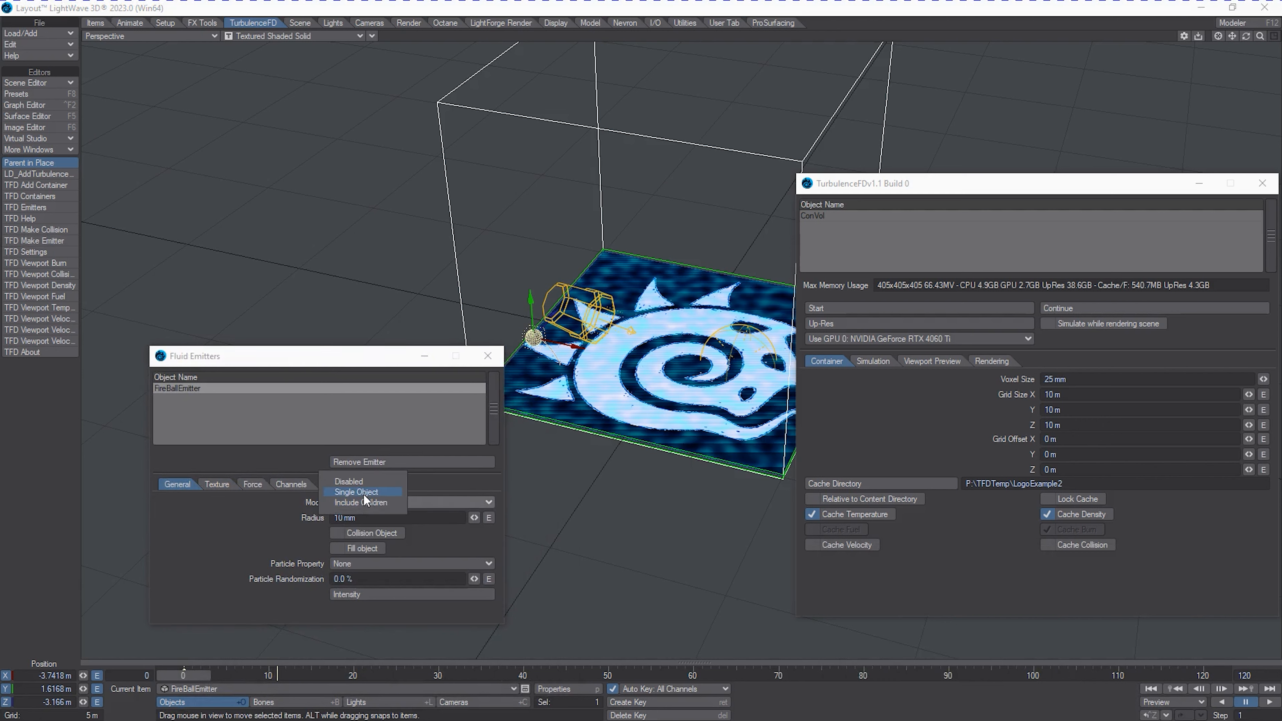
pyautogui.click(364, 496)
pyautogui.click(350, 532)
pyautogui.doubleClick(339, 518)
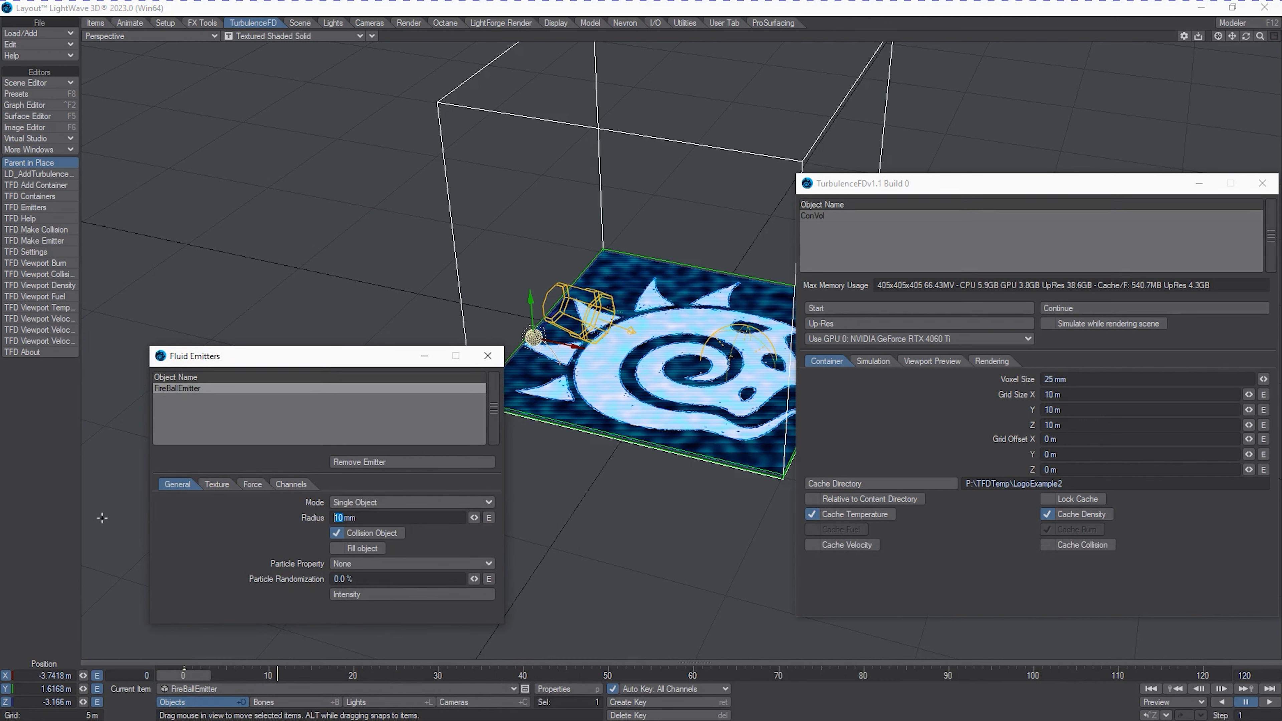
pyautogui.write('20')
pyautogui.press('Tab')
pyautogui.click(234, 553)
pyautogui.moveTo(286, 356); pyautogui.dragTo(257, 351)
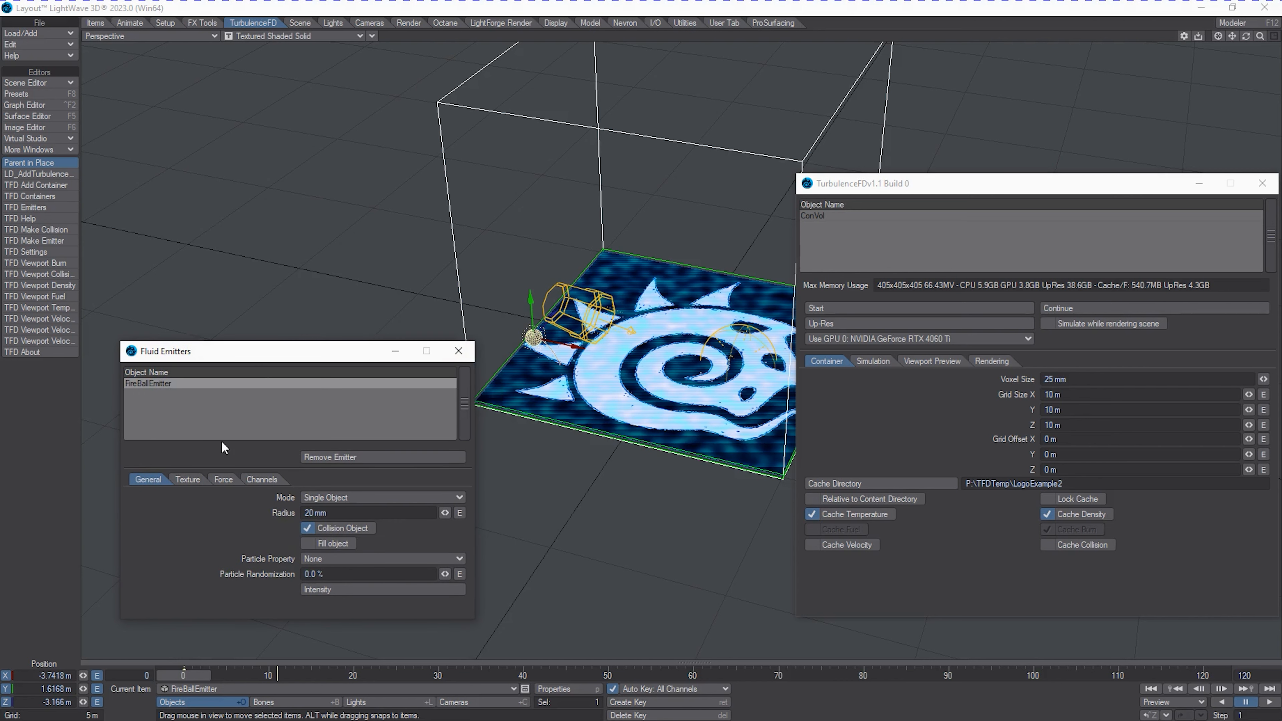
# Set the FireBallEmitter's pressure force to 1.
pyautogui.click(192, 480)
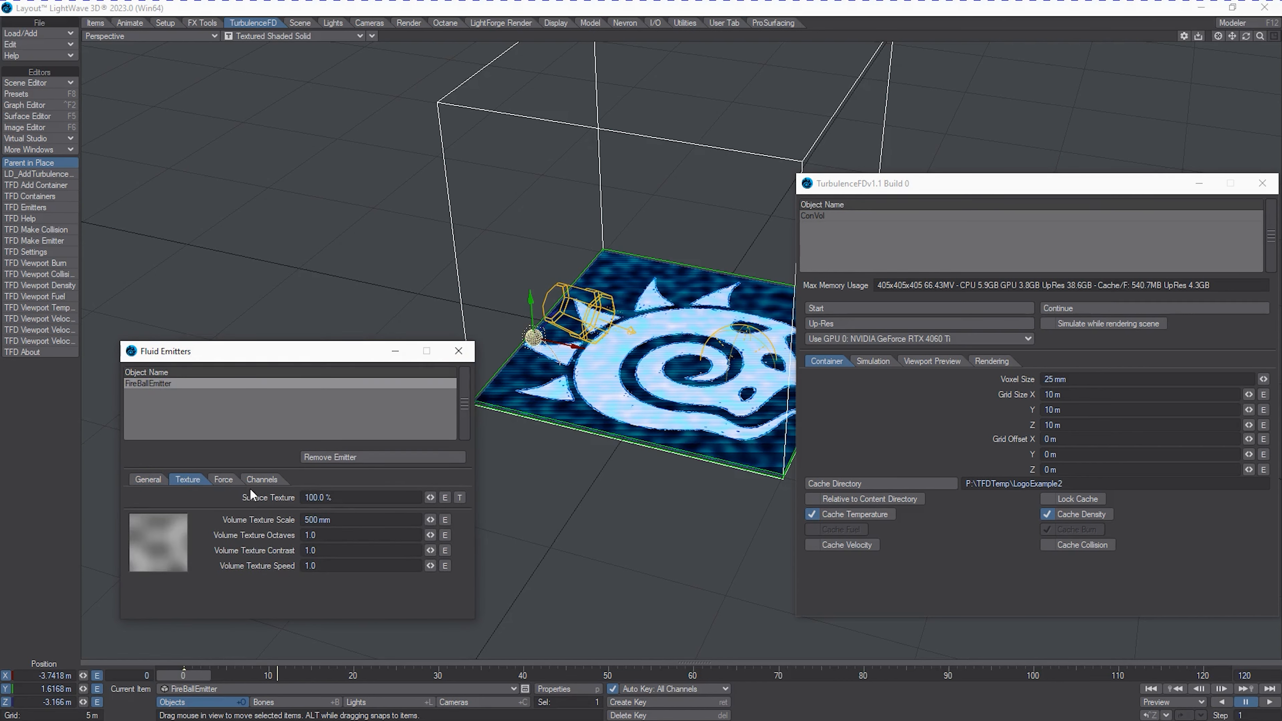
pyautogui.click(227, 482)
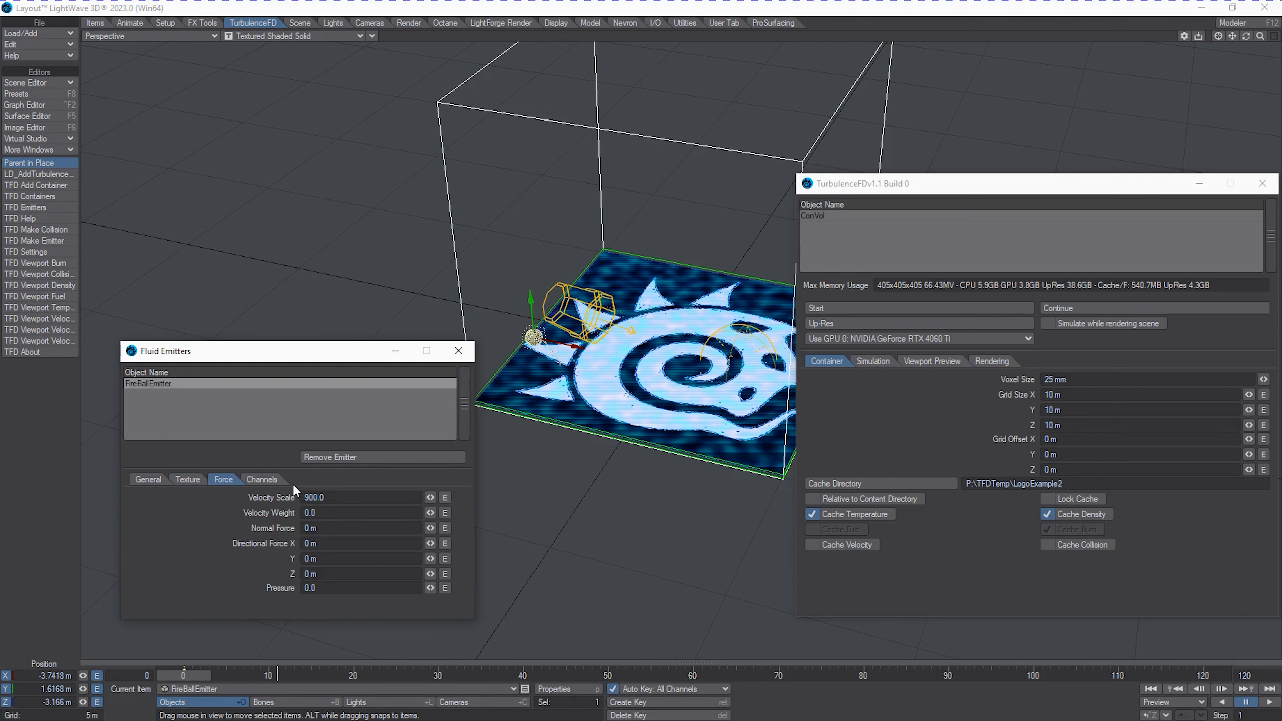
pyautogui.click(327, 589)
pyautogui.write('1')
pyautogui.press('Return')
# Set the FireBallEmitter's temperature and density channel values to 1.0 each.
pyautogui.click(263, 481)
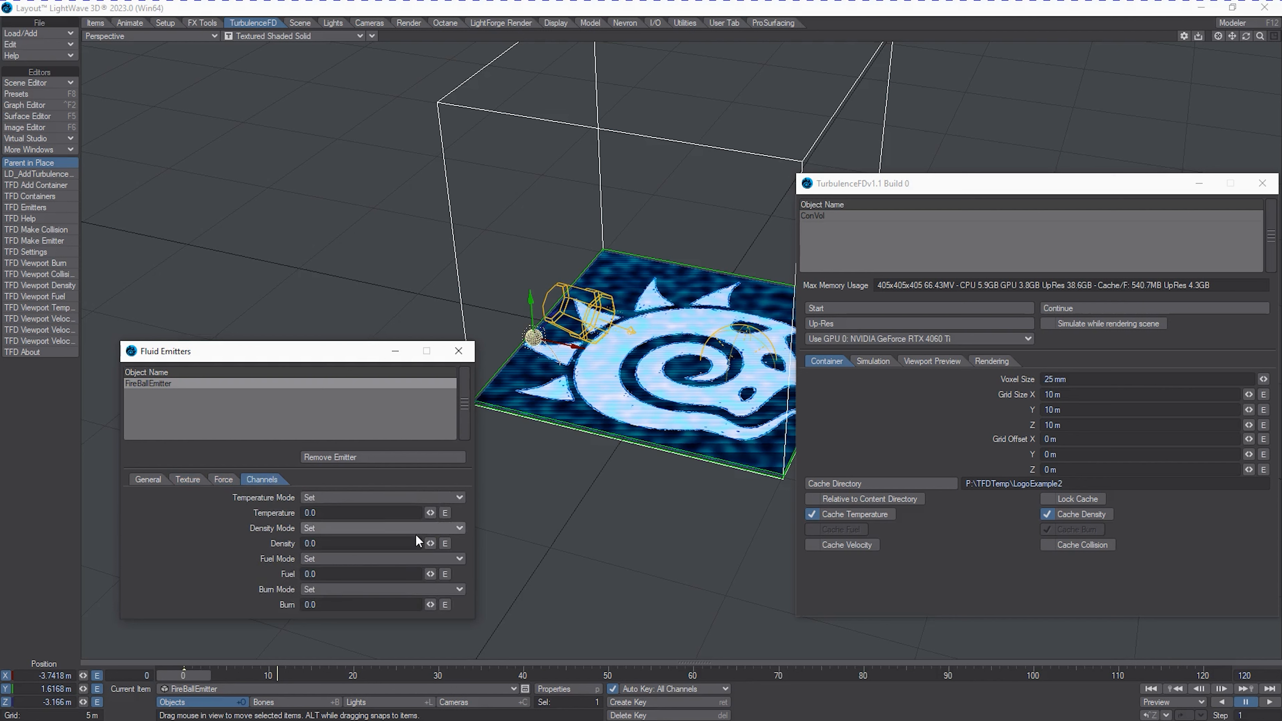
pyautogui.click(324, 514)
pyautogui.write('1')
pyautogui.press('Tab')
pyautogui.write('1')
pyautogui.press('Tab')
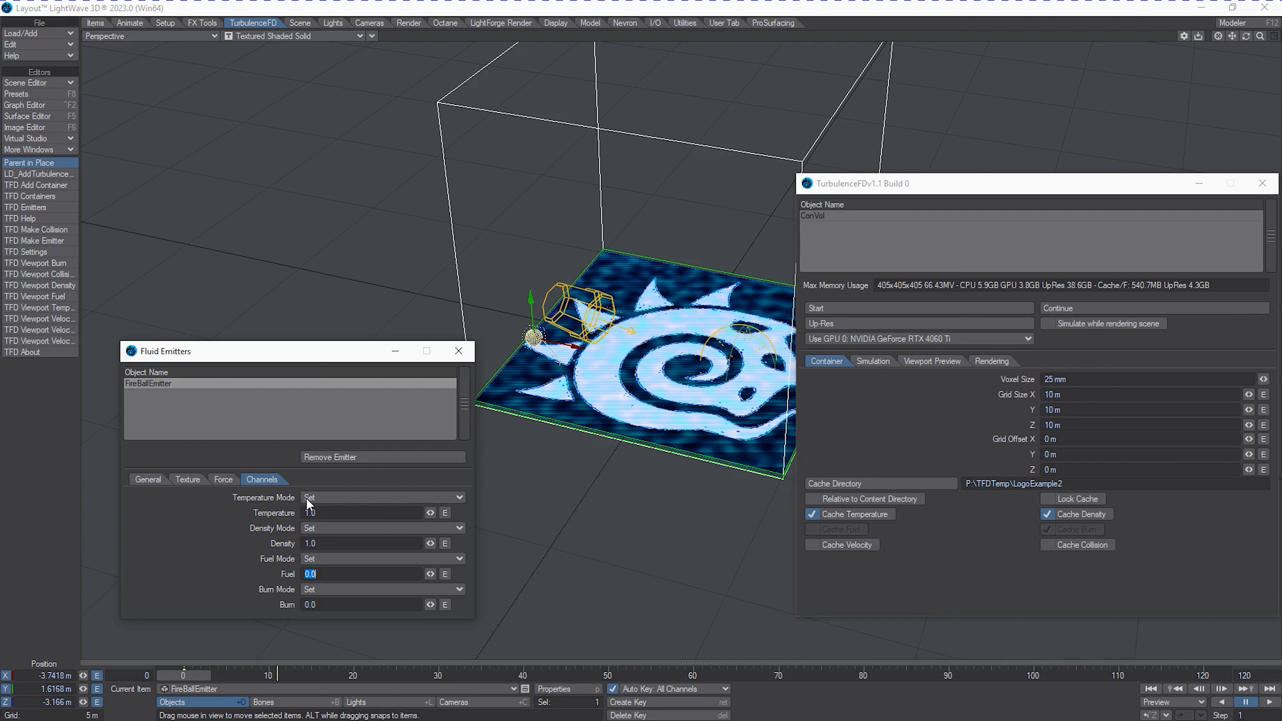
# Make the OilFireGroundPlane object a TurbulenceFD fluid emitter and select it in the Fluid Emitters window.
pyautogui.click(360, 689)
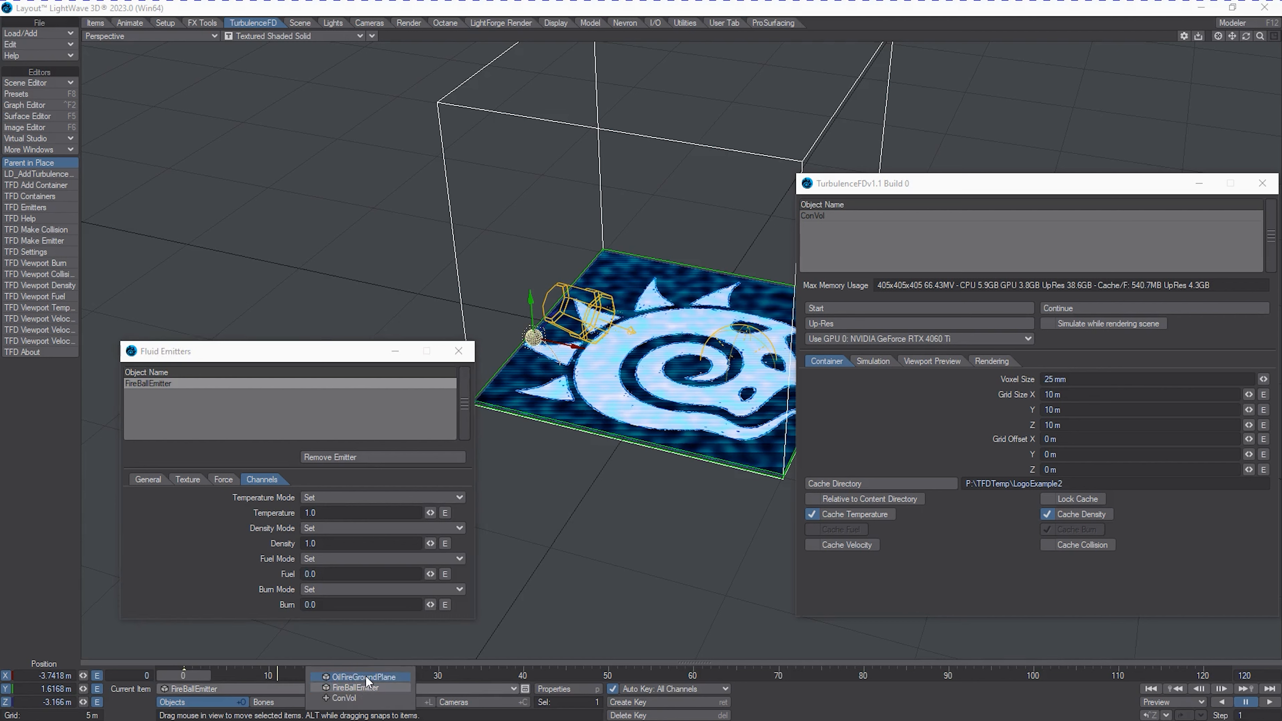
pyautogui.click(366, 675)
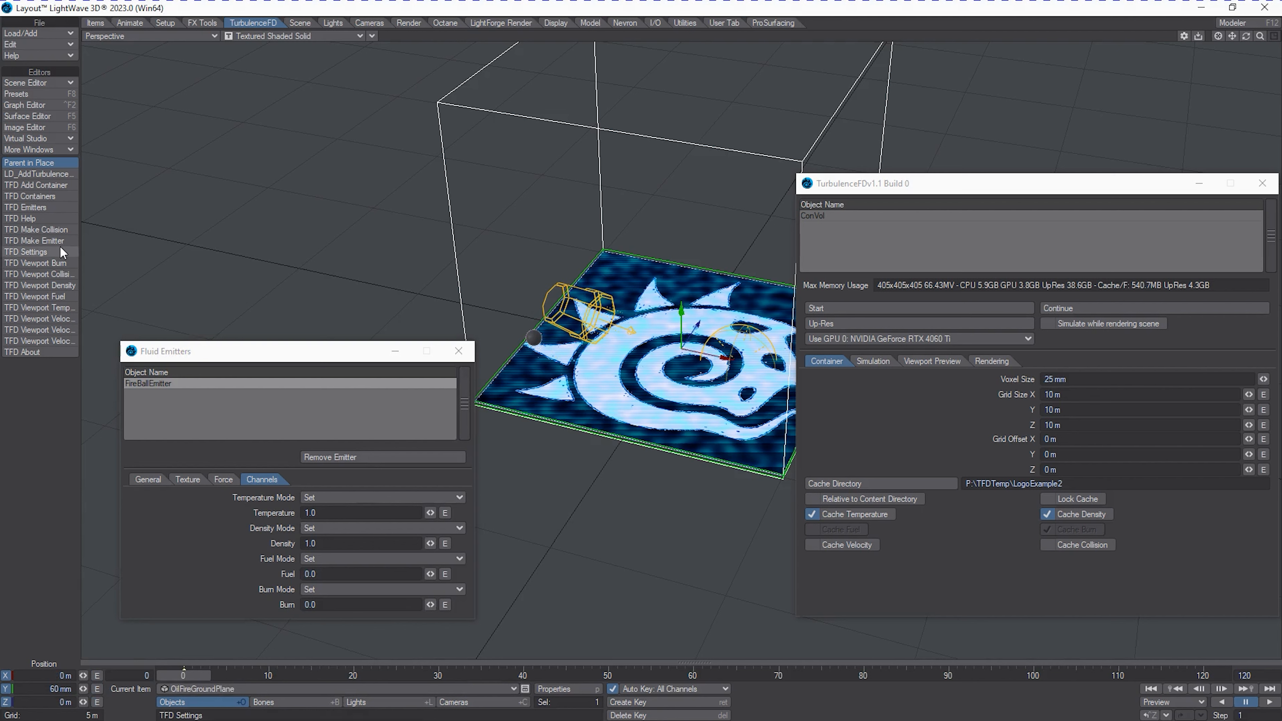
pyautogui.click(50, 240)
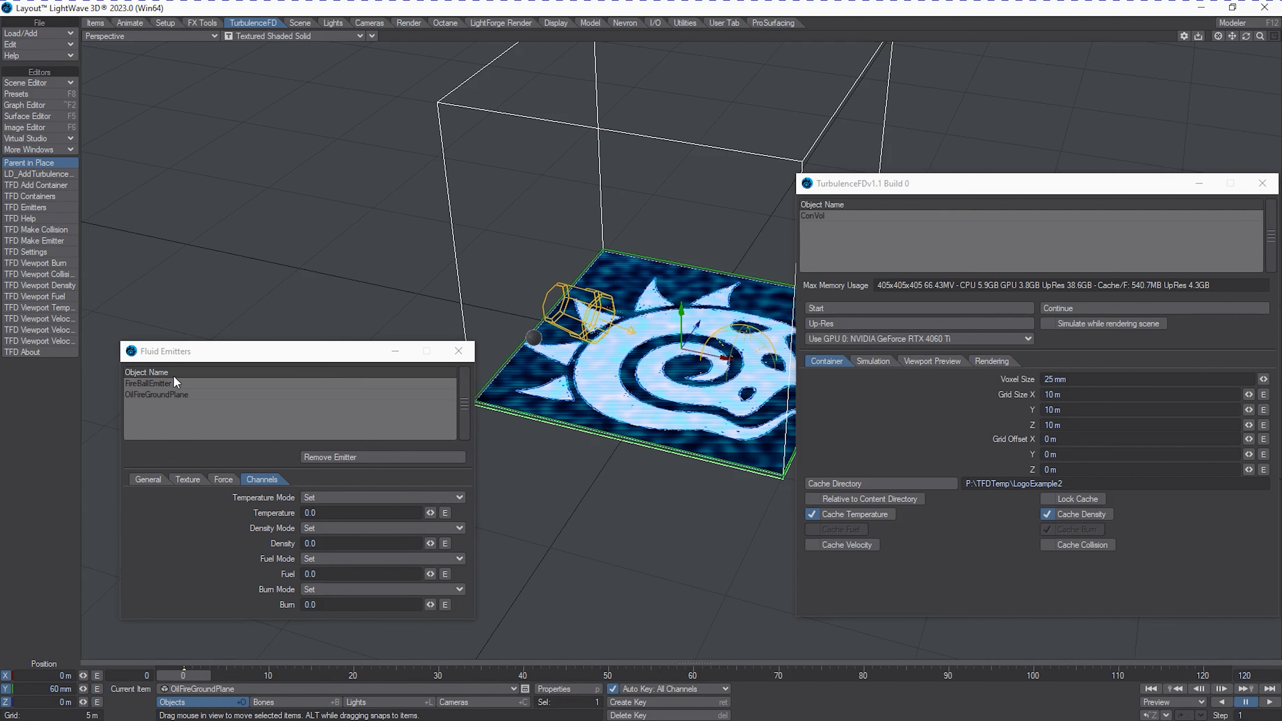
pyautogui.click(169, 393)
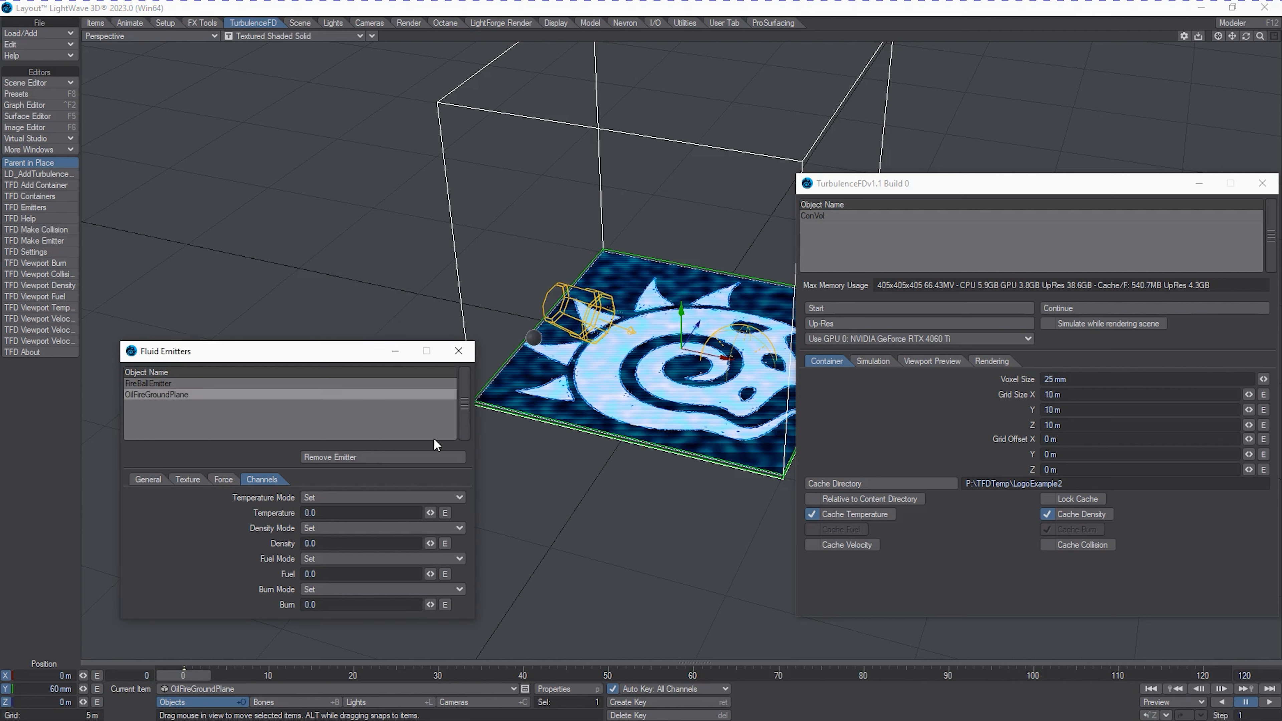
# Set the OilFireGroundPlane emitter to Single Object mode with Collision Object enabled and a radius of 25 mm.
pyautogui.click(143, 479)
pyautogui.click(328, 498)
pyautogui.click(331, 488)
pyautogui.click(188, 511)
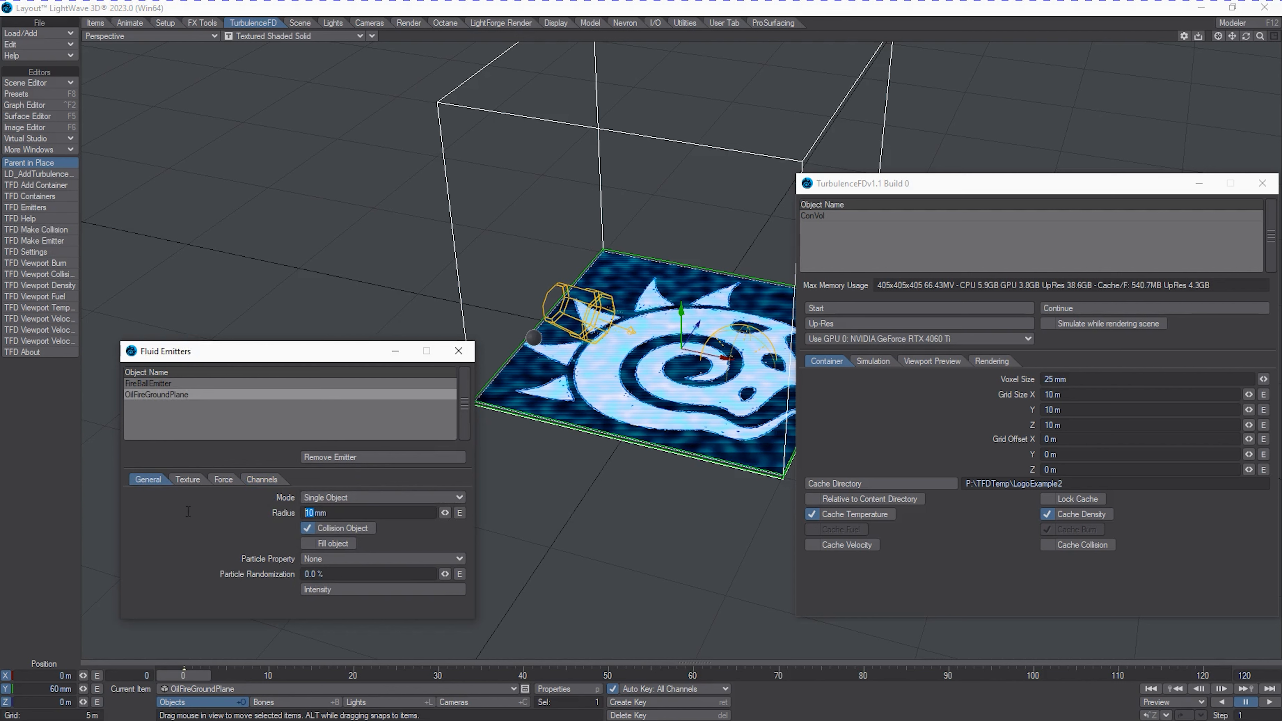
pyautogui.write('25')
pyautogui.press('Tab')
pyautogui.click(184, 571)
# Run a partial test simulation of ConVol, and set its viewport preview to use the Fire Shader.
pyautogui.click(873, 308)
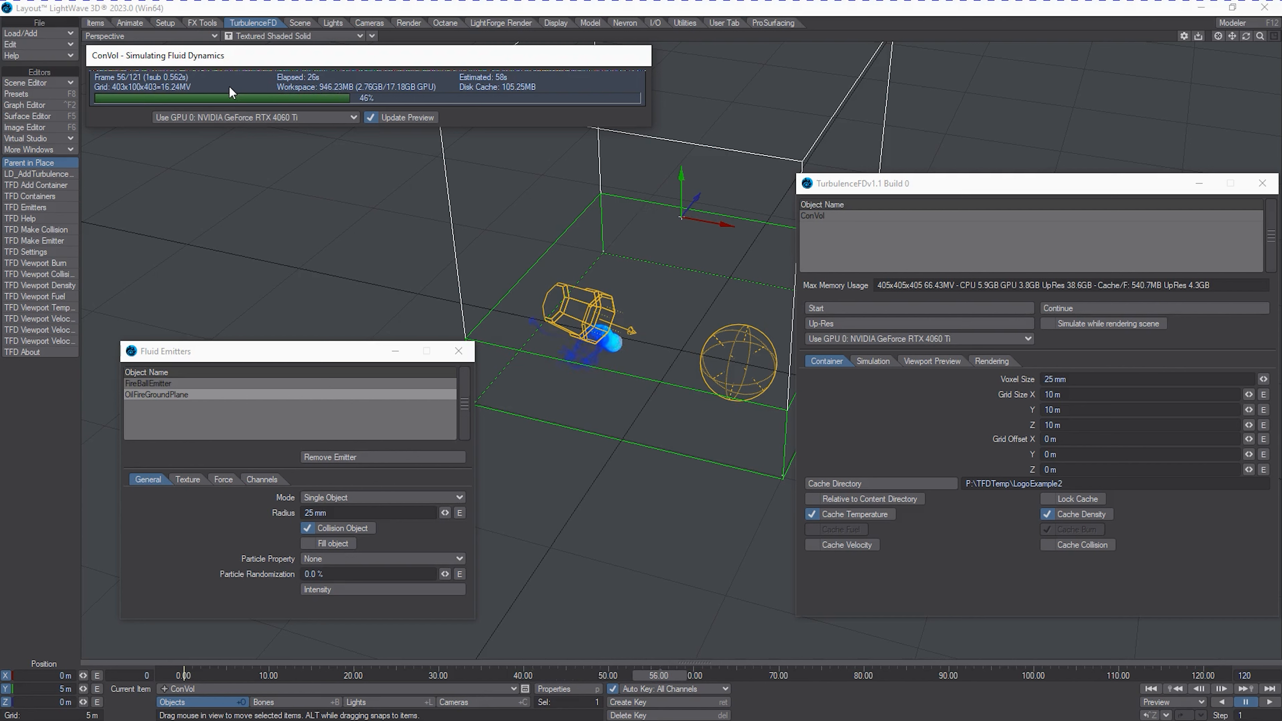
pyautogui.press('Escape')
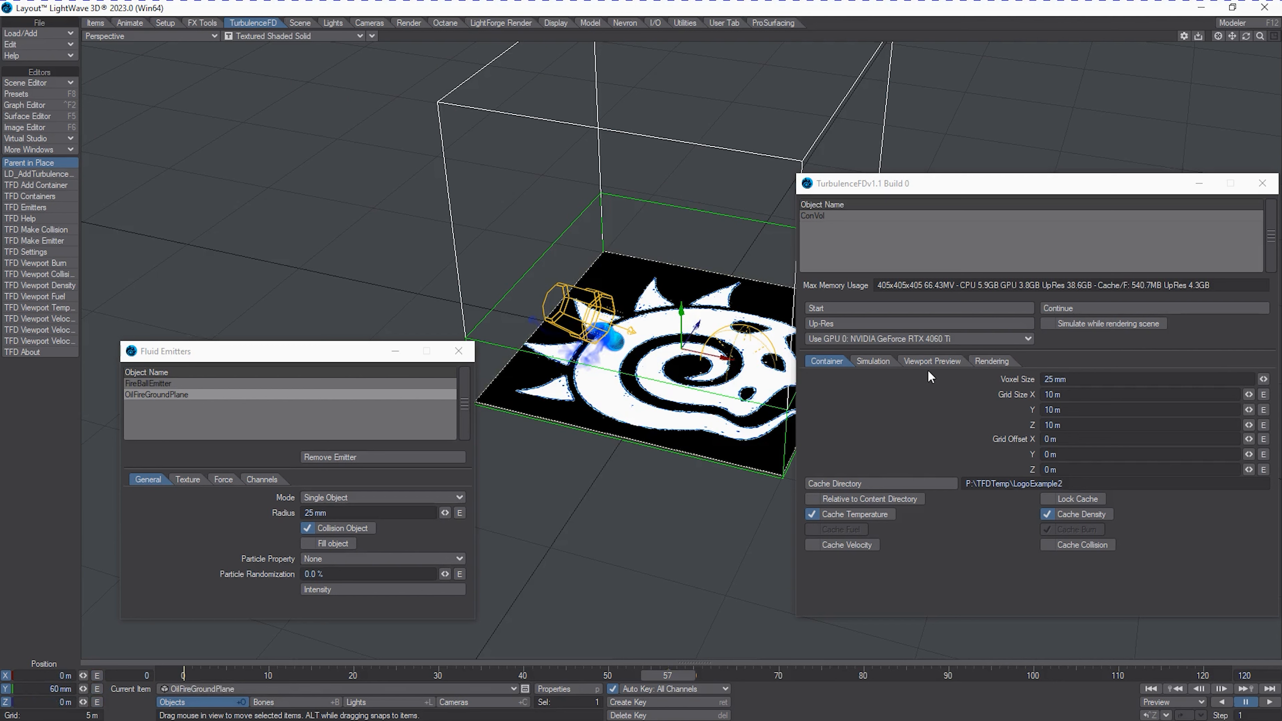
pyautogui.click(906, 362)
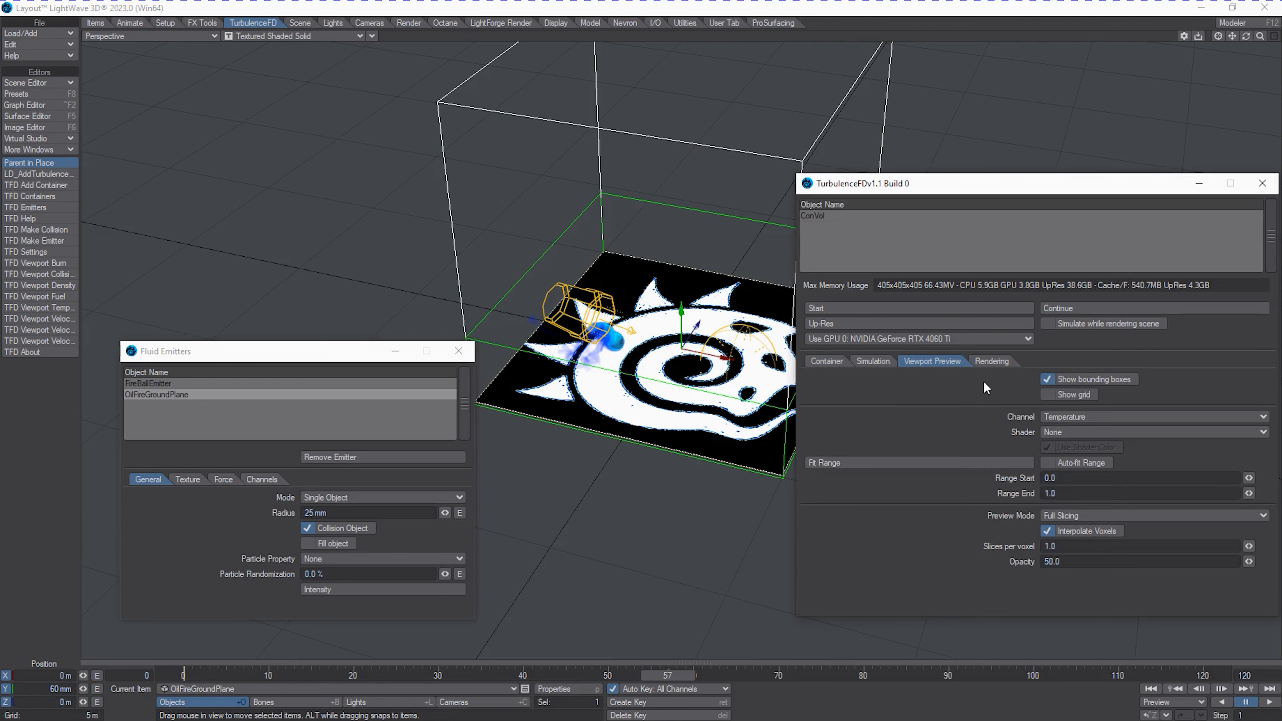
pyautogui.click(1095, 432)
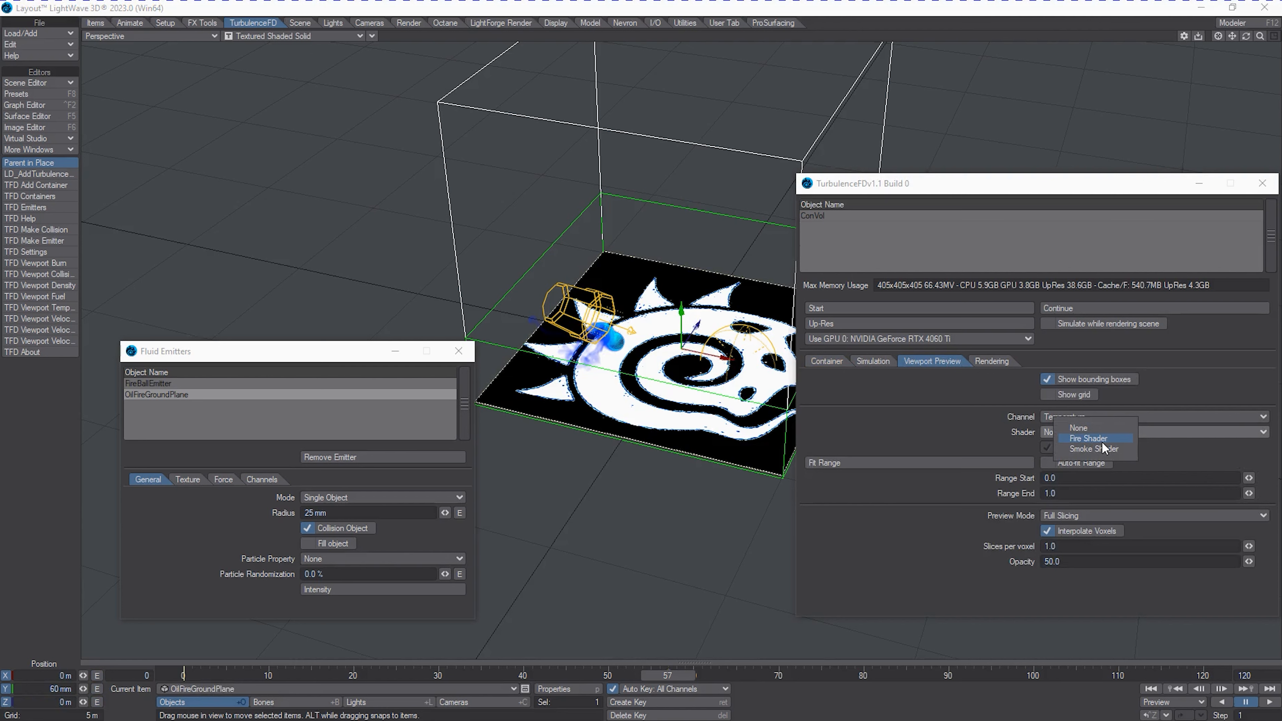
pyautogui.click(1102, 439)
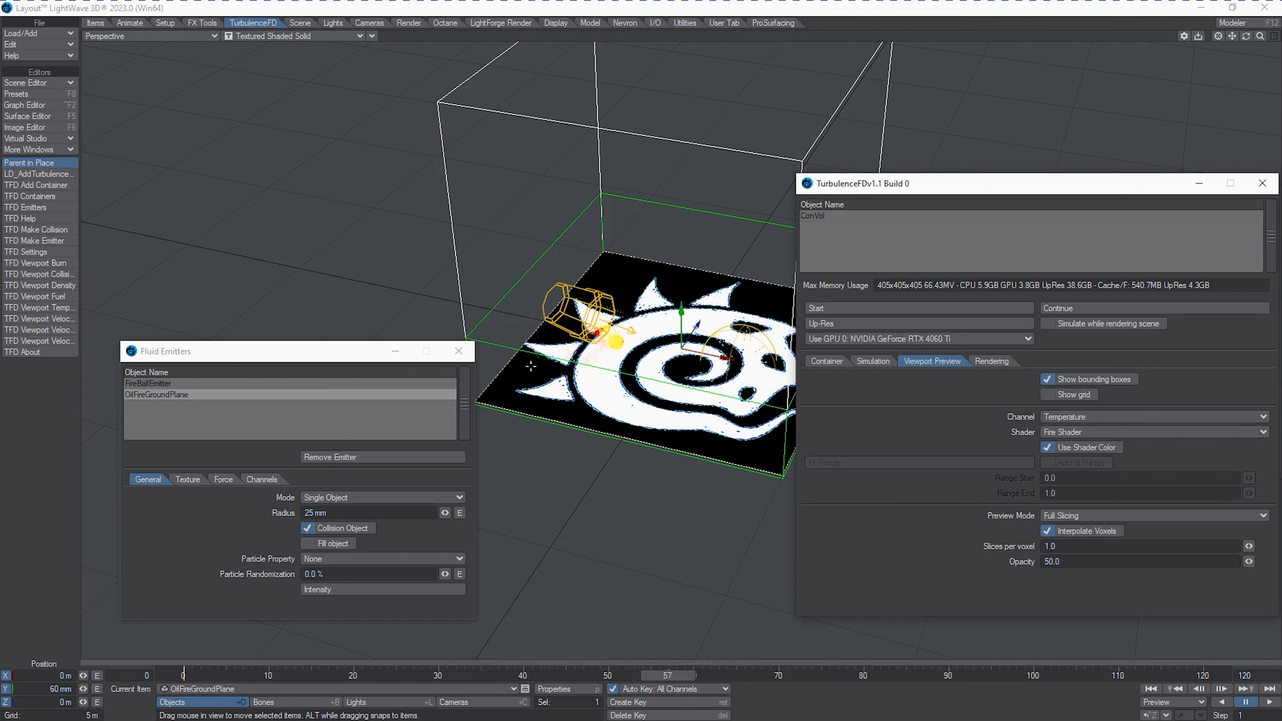
pyautogui.moveTo(1271, 39); pyautogui.dragTo(1258, 41)
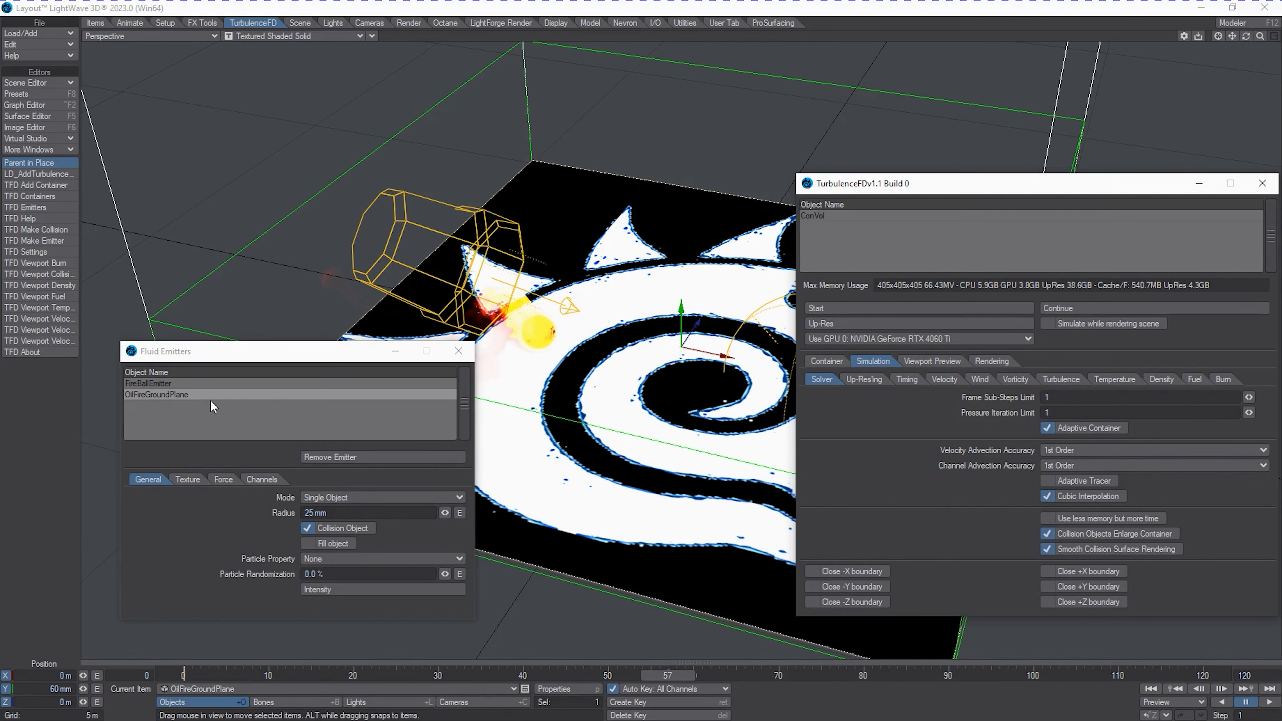
# Set the OilFireGroundPlane emitter's fuel channel to 0.5 and its burn channel to 0.352.
pyautogui.click(262, 478)
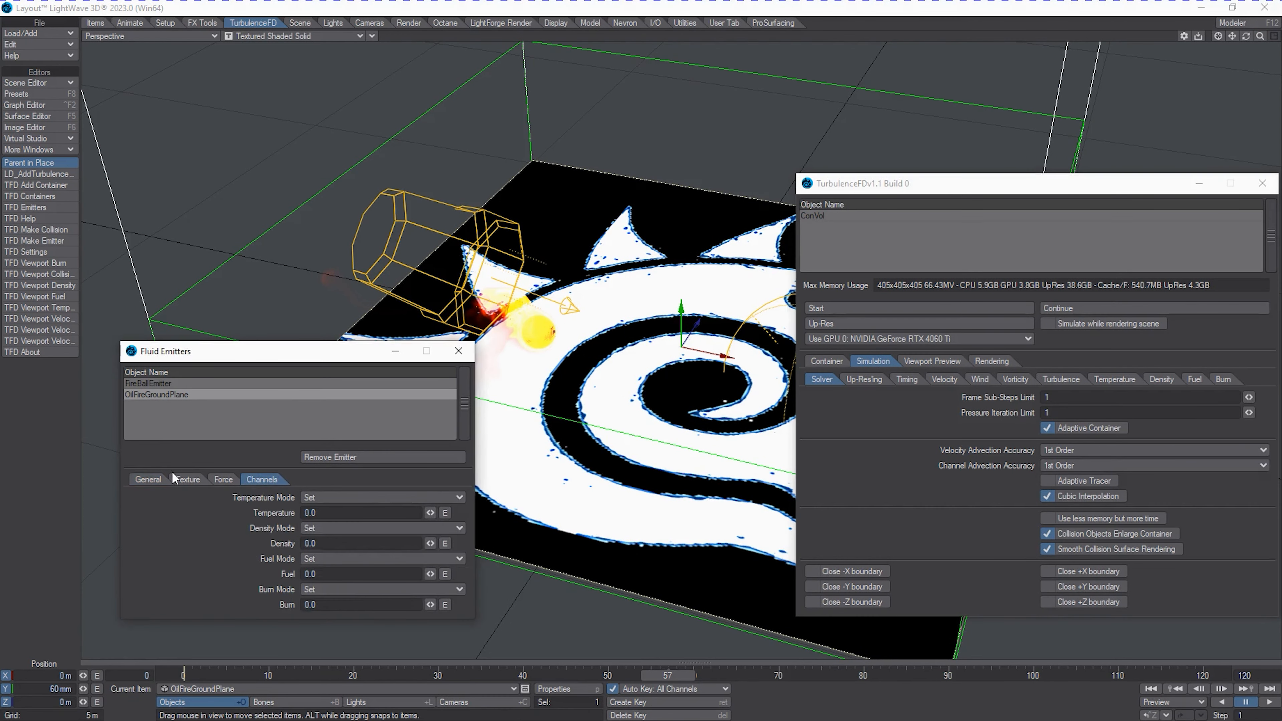
pyautogui.click(353, 574)
pyautogui.write('0.5')
pyautogui.press('Tab')
pyautogui.write('0.352')
# Give the OilFireGroundPlane emitter a UV-projected surface texture using the OilFireUV map and the image LWLogo_4K.png.
pyautogui.click(185, 479)
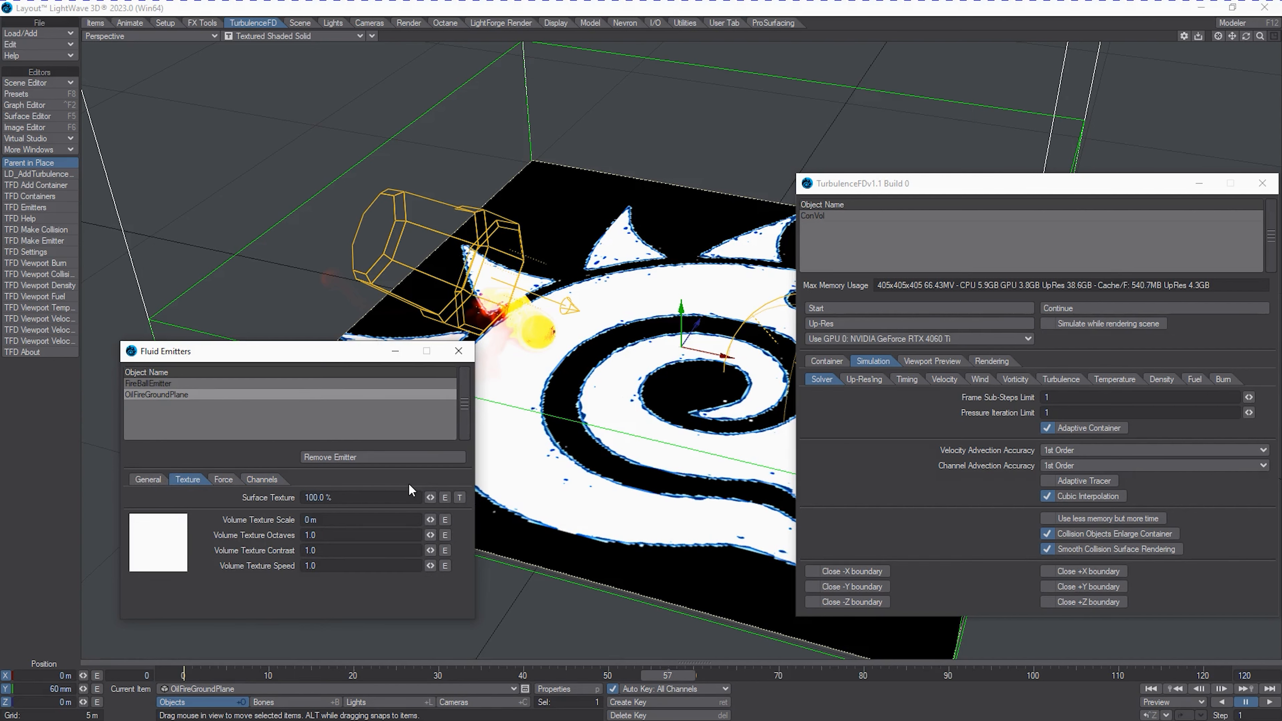
pyautogui.click(460, 498)
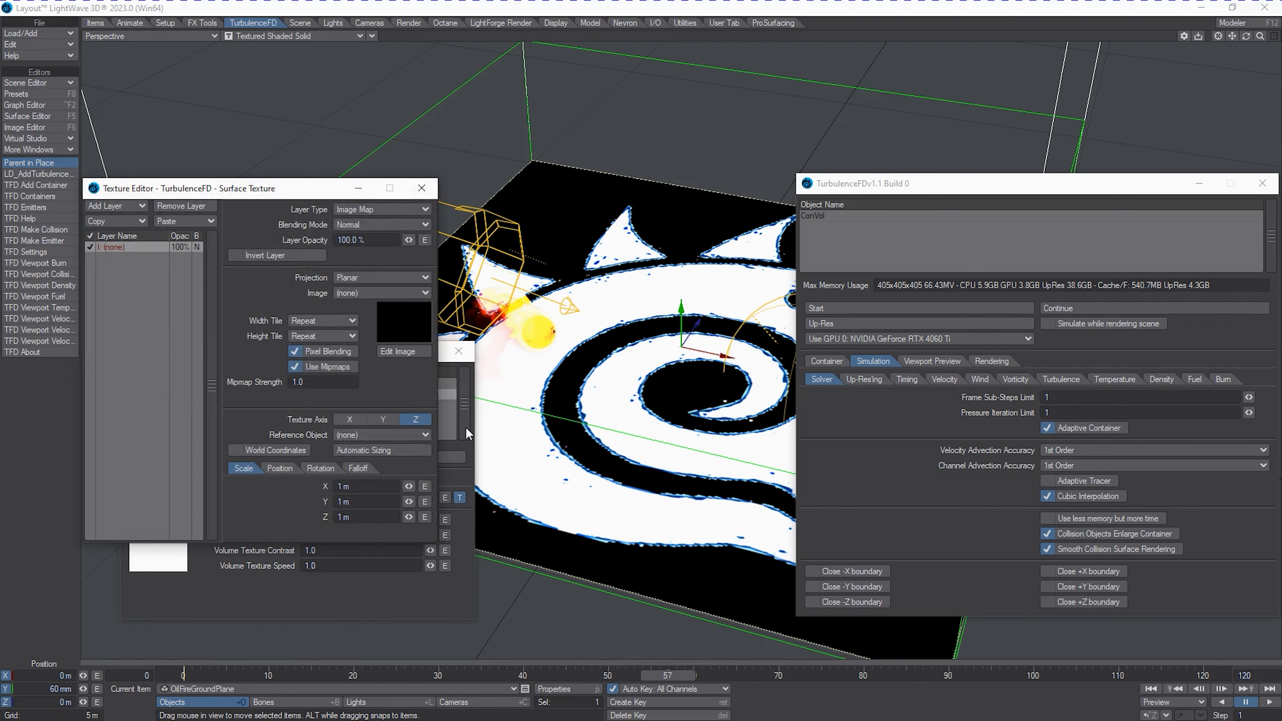
pyautogui.moveTo(221, 193); pyautogui.dragTo(234, 155)
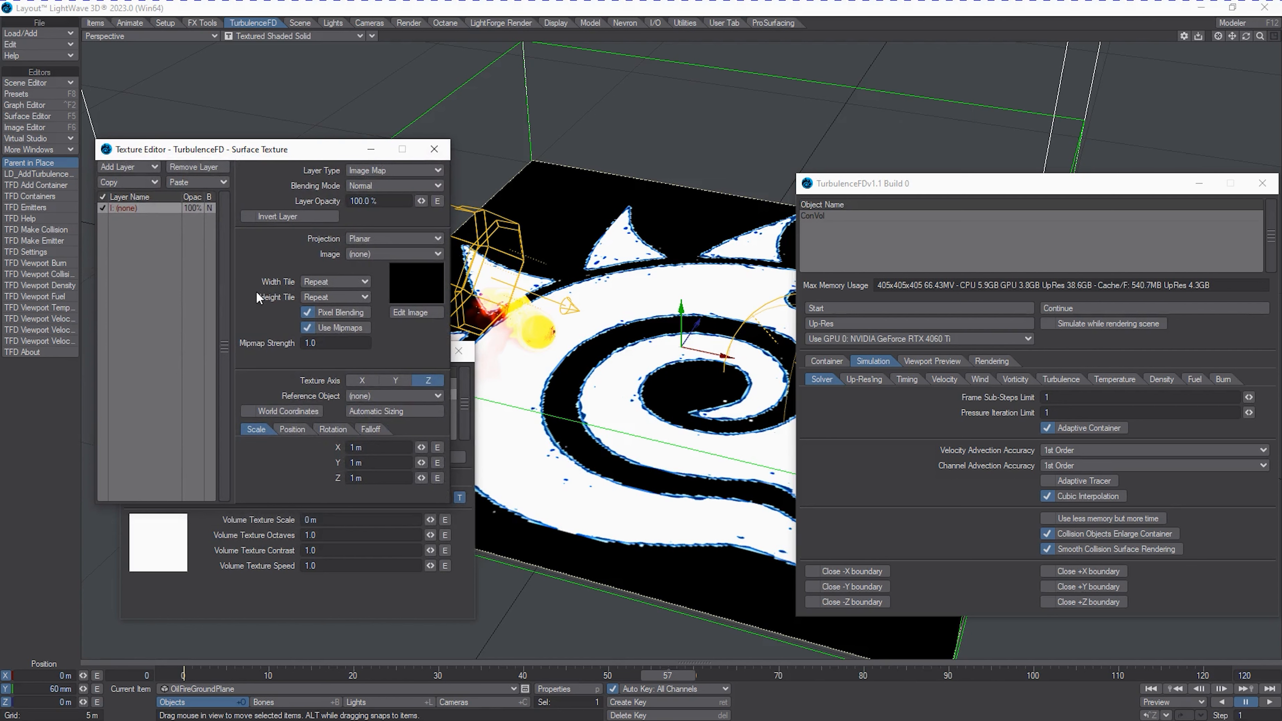
pyautogui.click(366, 241)
pyautogui.click(373, 285)
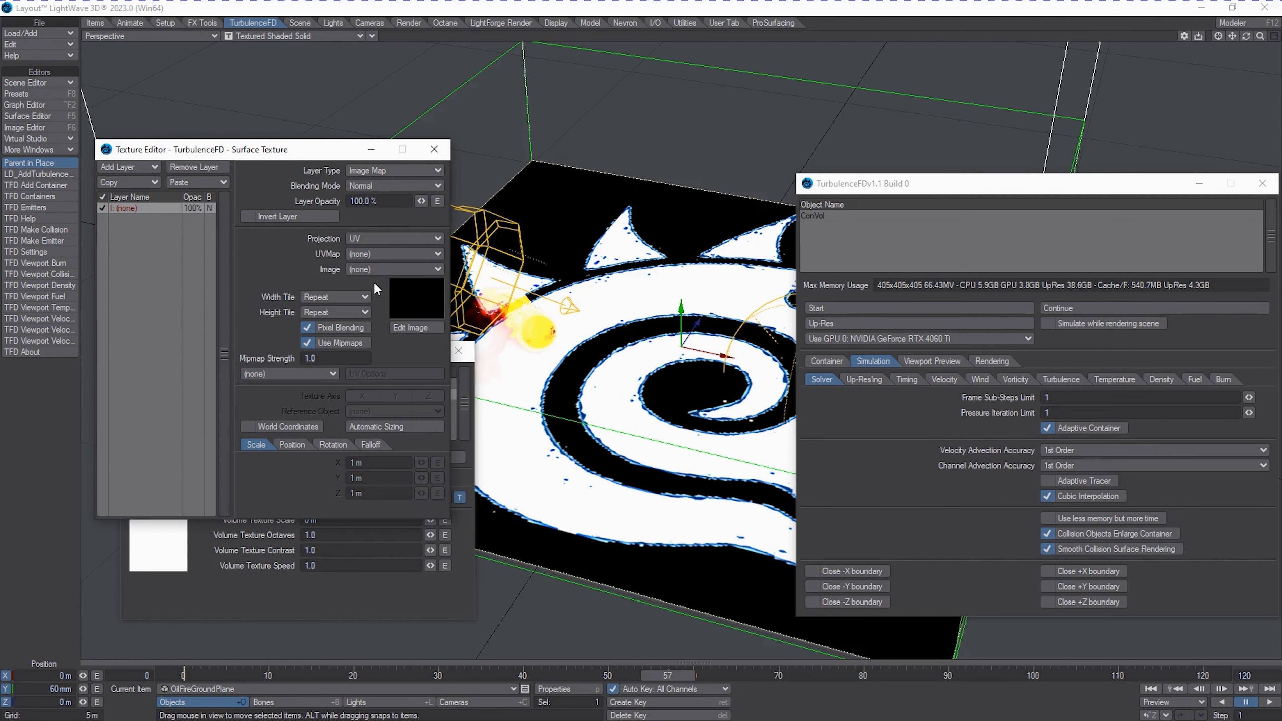
pyautogui.click(380, 253)
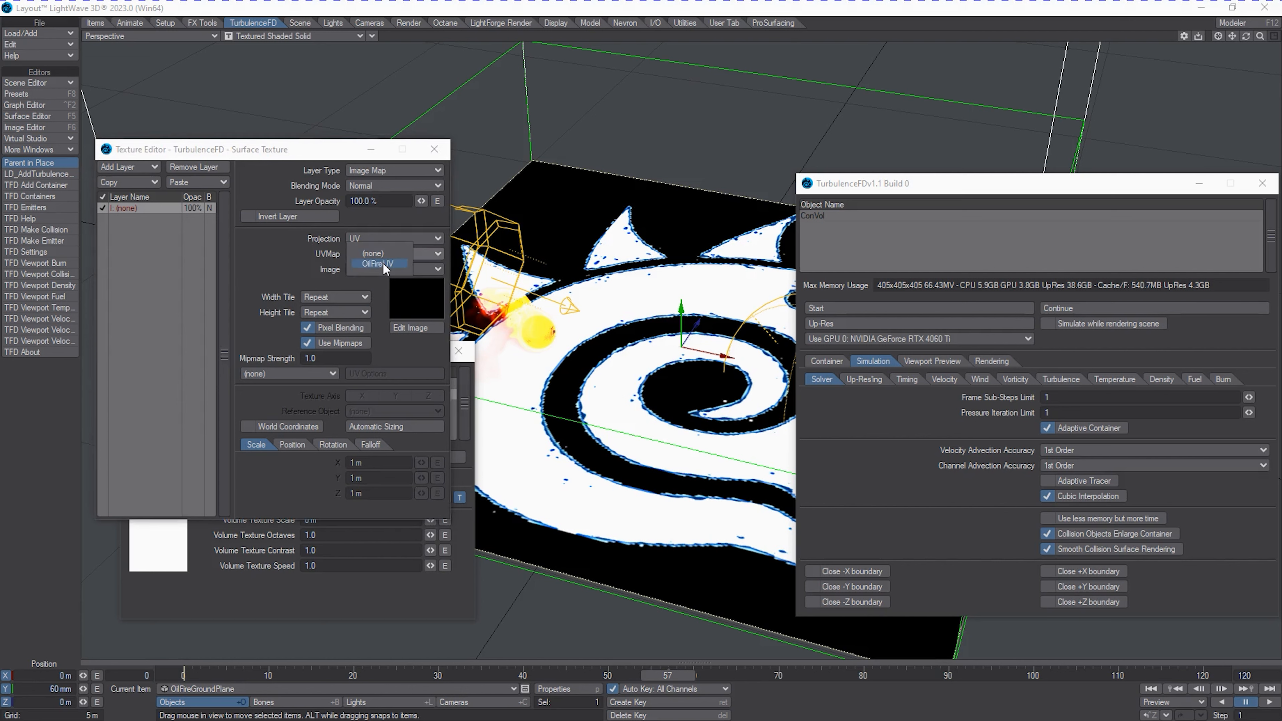
pyautogui.click(382, 262)
pyautogui.click(384, 270)
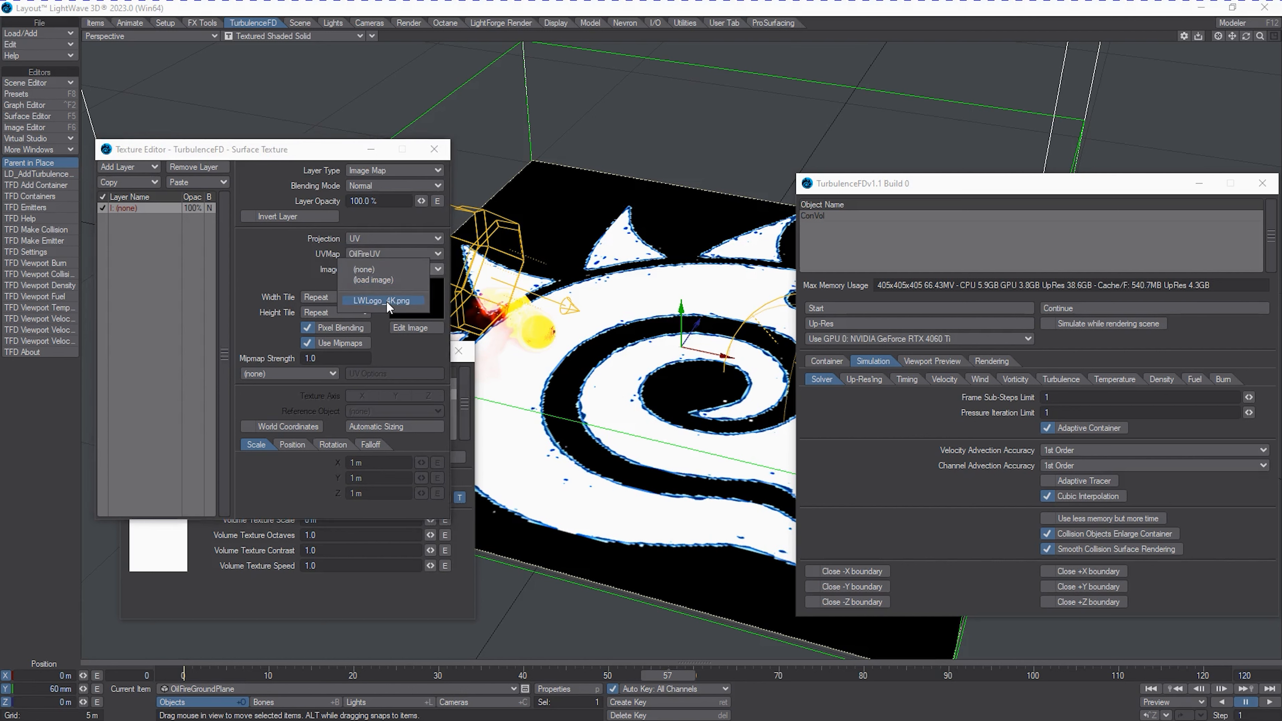
pyautogui.click(387, 300)
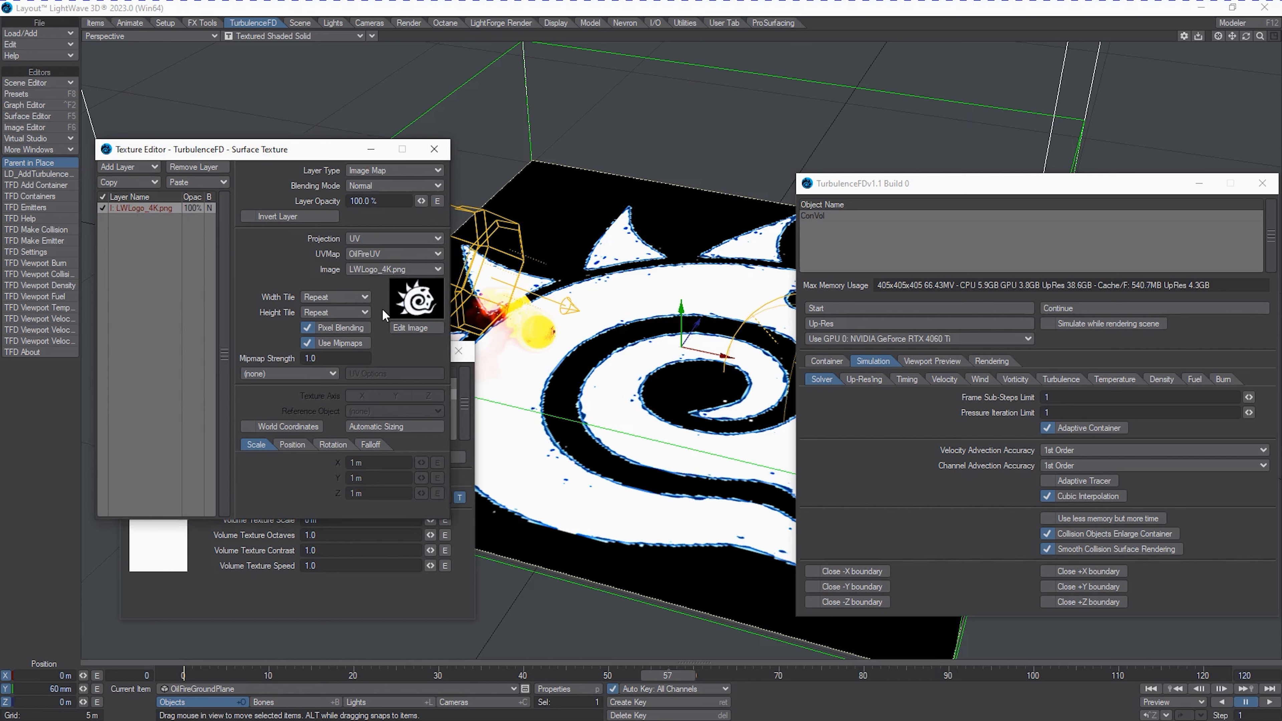
# Examine the source settings of the LWLogo_4K.png image in the Image Editor.
pyautogui.click(394, 329)
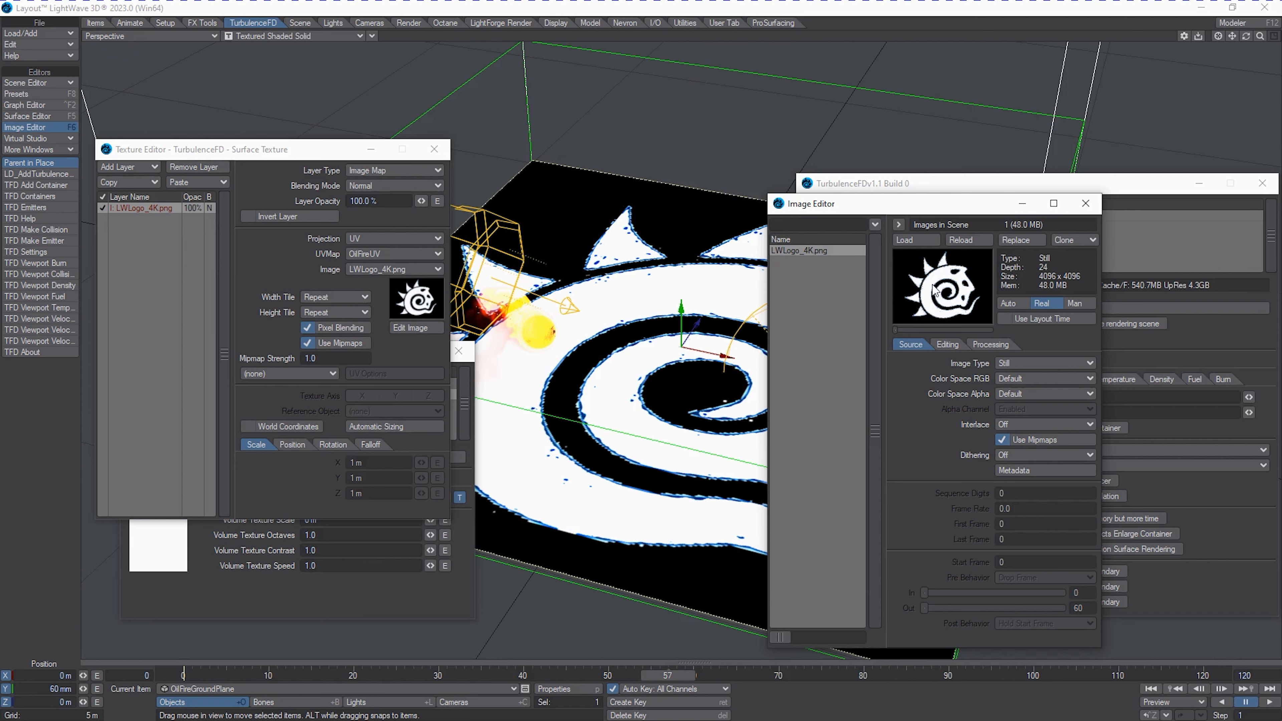
pyautogui.click(1086, 204)
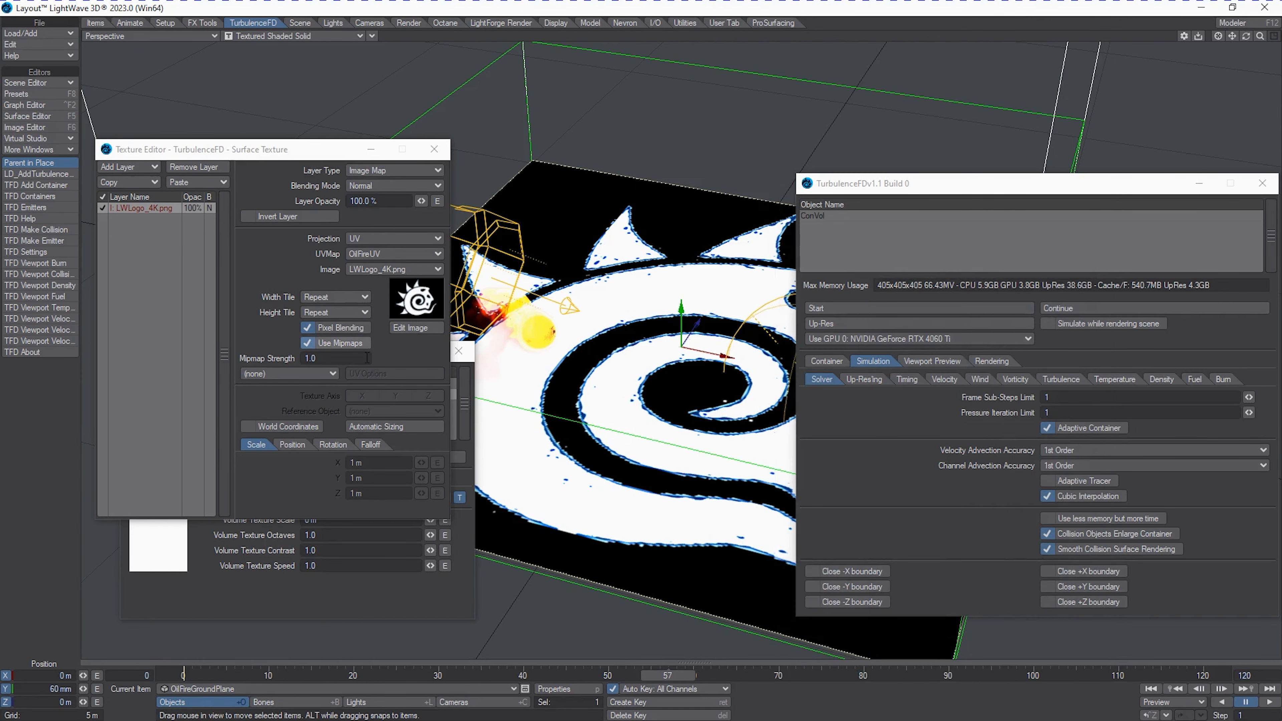
pyautogui.click(407, 327)
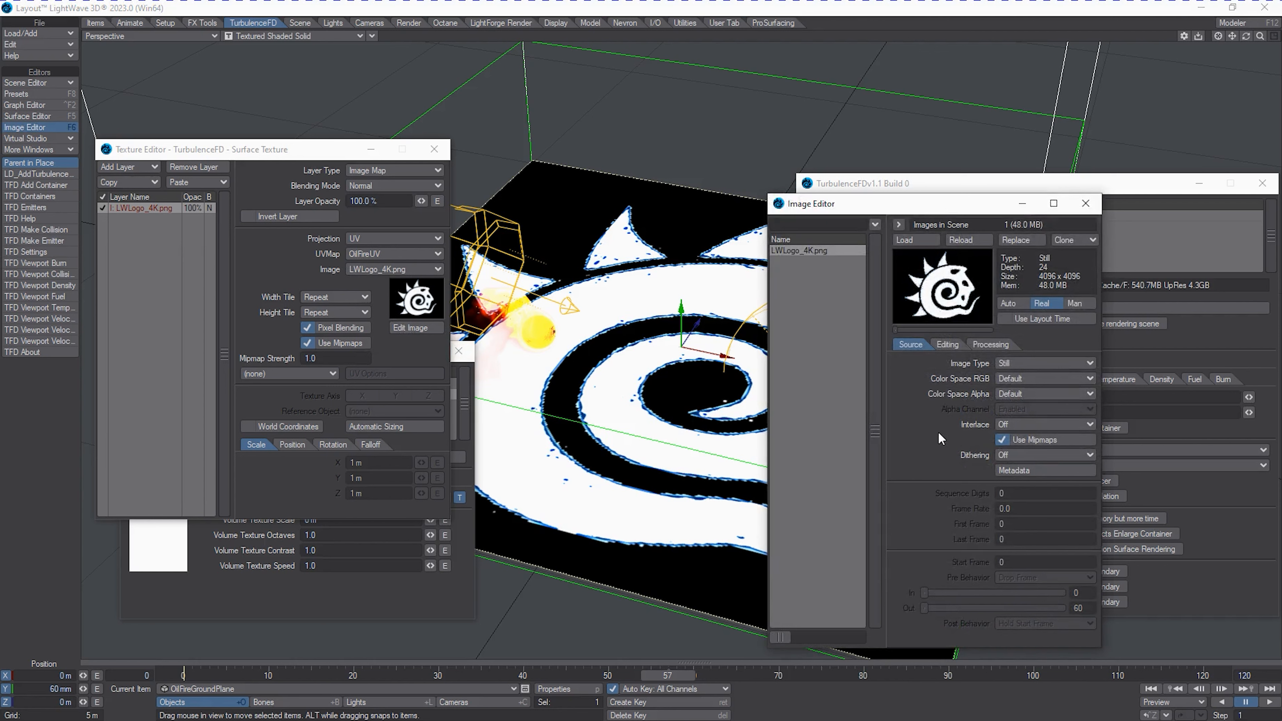
pyautogui.click(1085, 203)
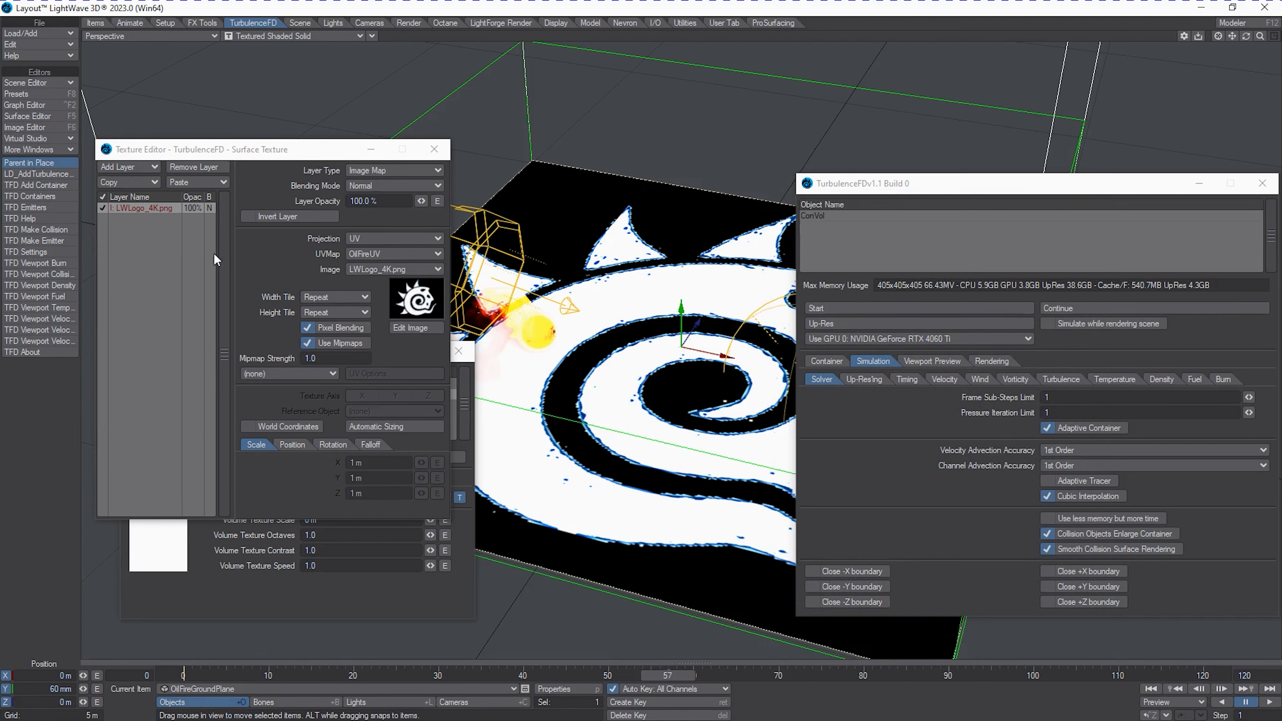
# Add a procedural Turbulence layer to the surface texture and place it beneath the logo image layer.
pyautogui.click(130, 162)
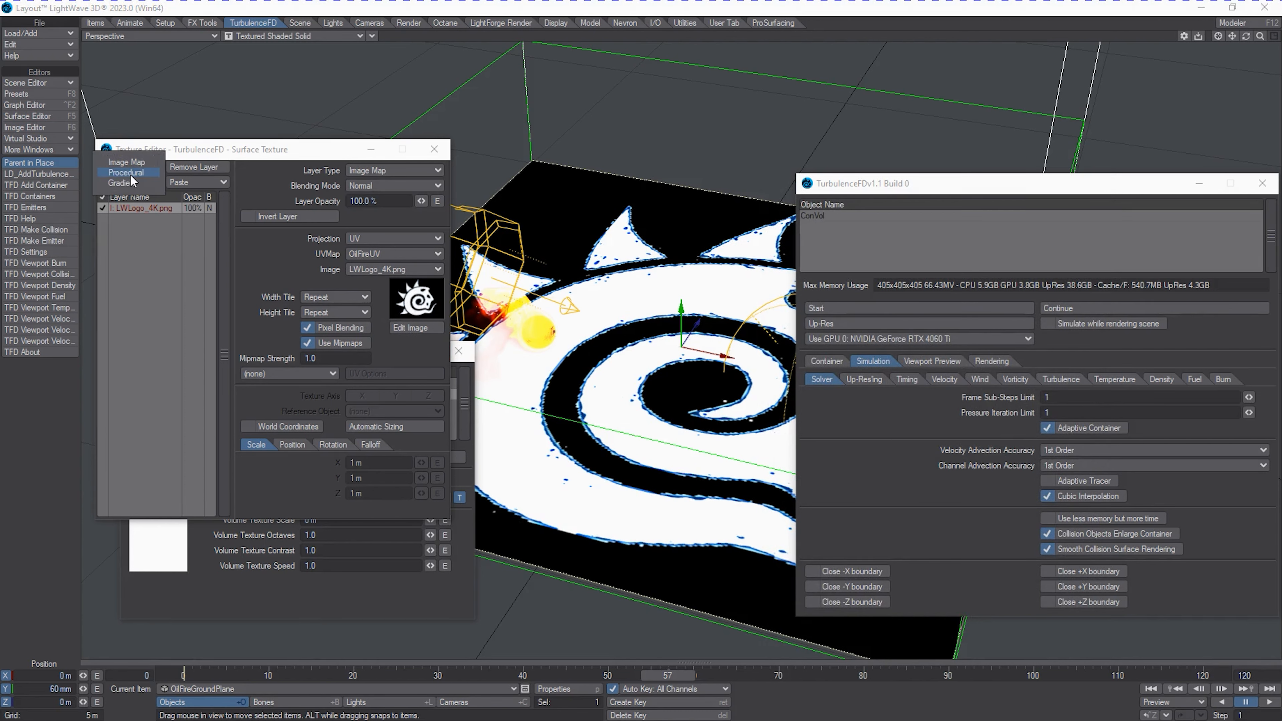
pyautogui.click(134, 174)
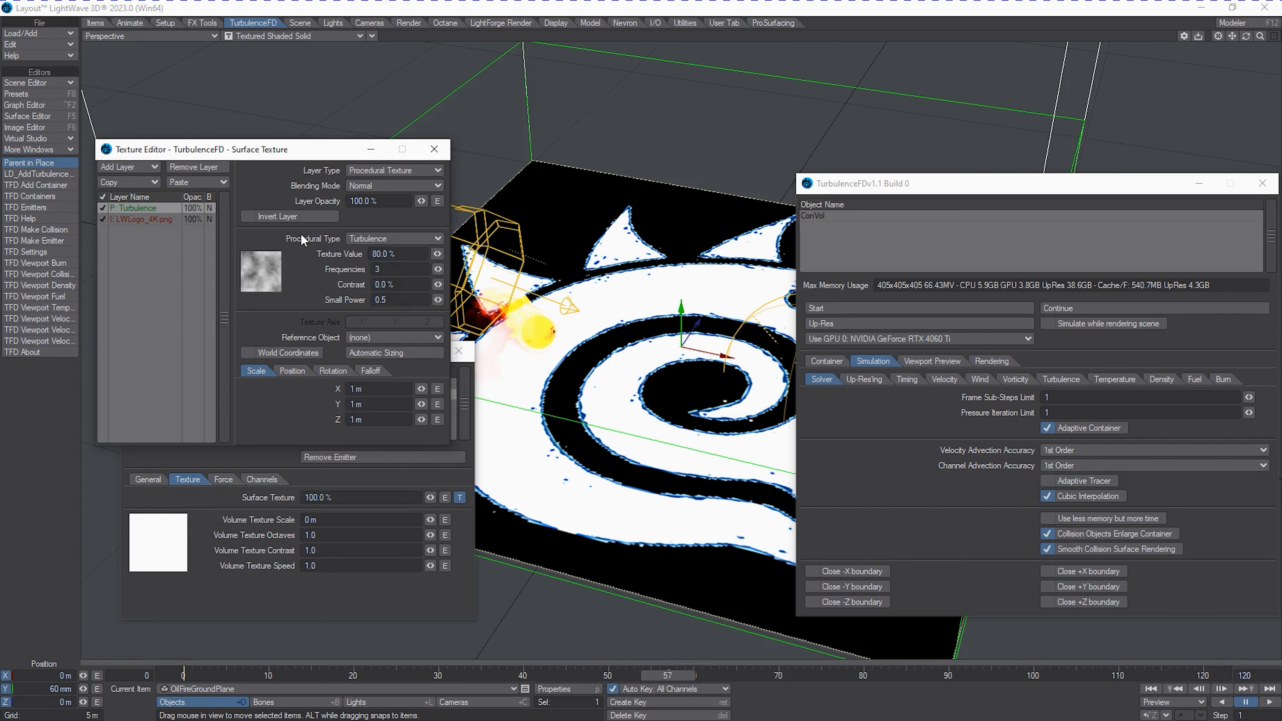
pyautogui.moveTo(150, 232); pyautogui.dragTo(151, 234)
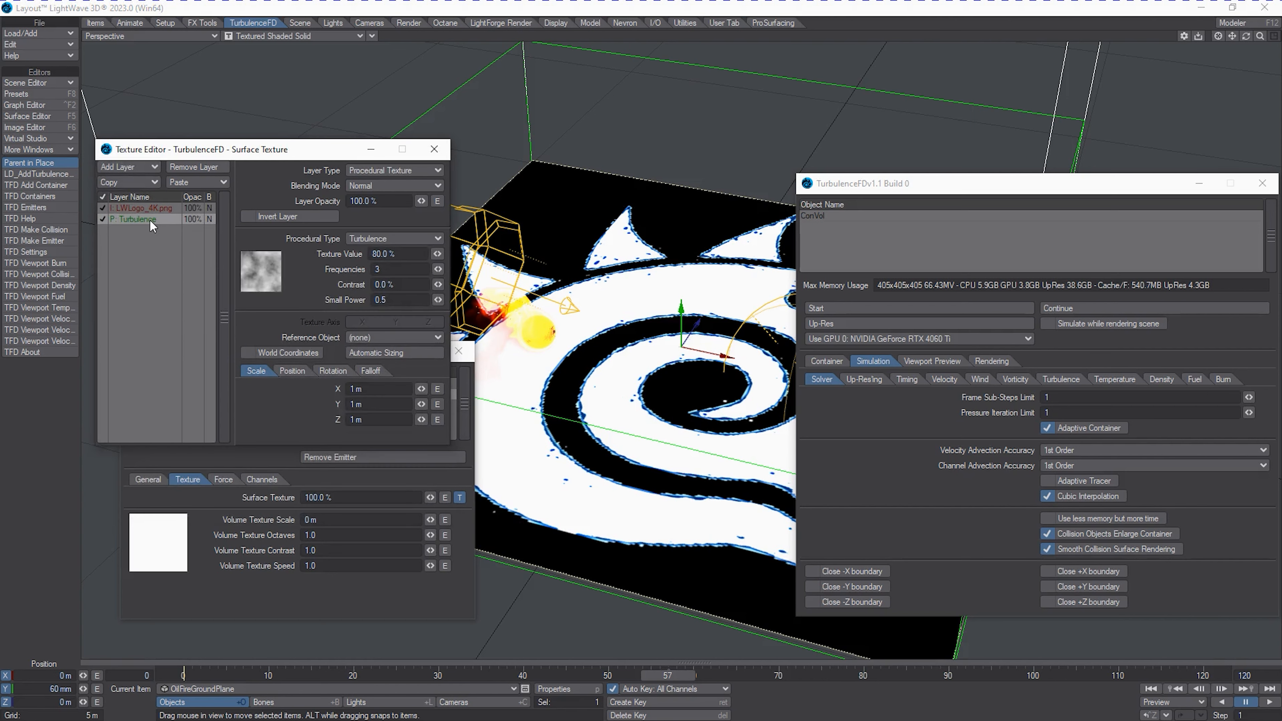
# Change the surface texture's procedural layer to the Value type with a texture value of 0%.
pyautogui.click(395, 191)
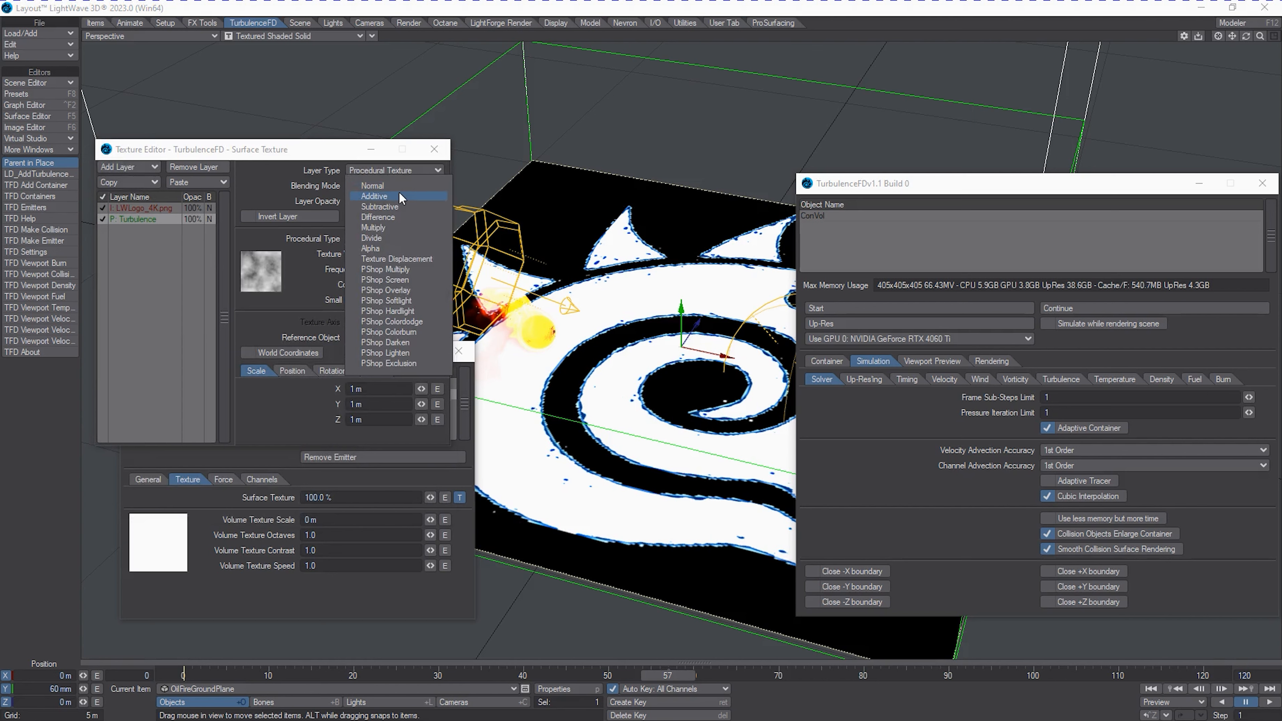
pyautogui.click(398, 191)
pyautogui.click(395, 232)
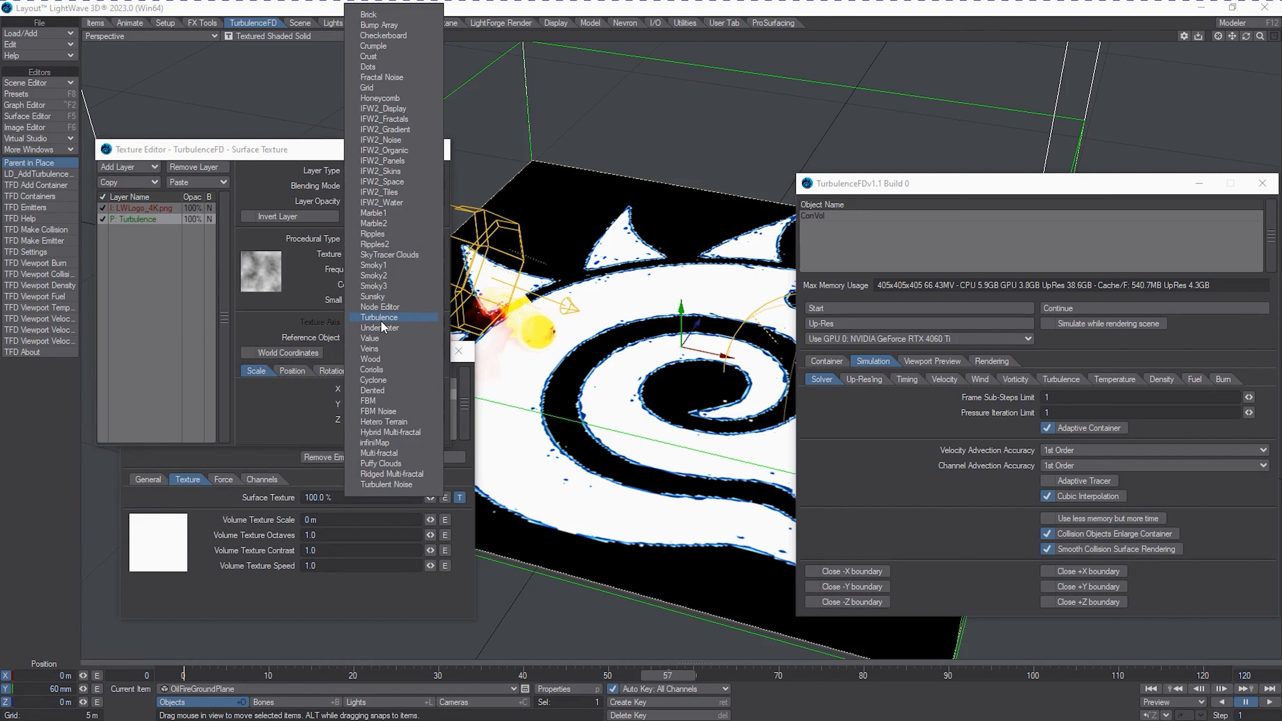
pyautogui.click(380, 337)
pyautogui.doubleClick(387, 255)
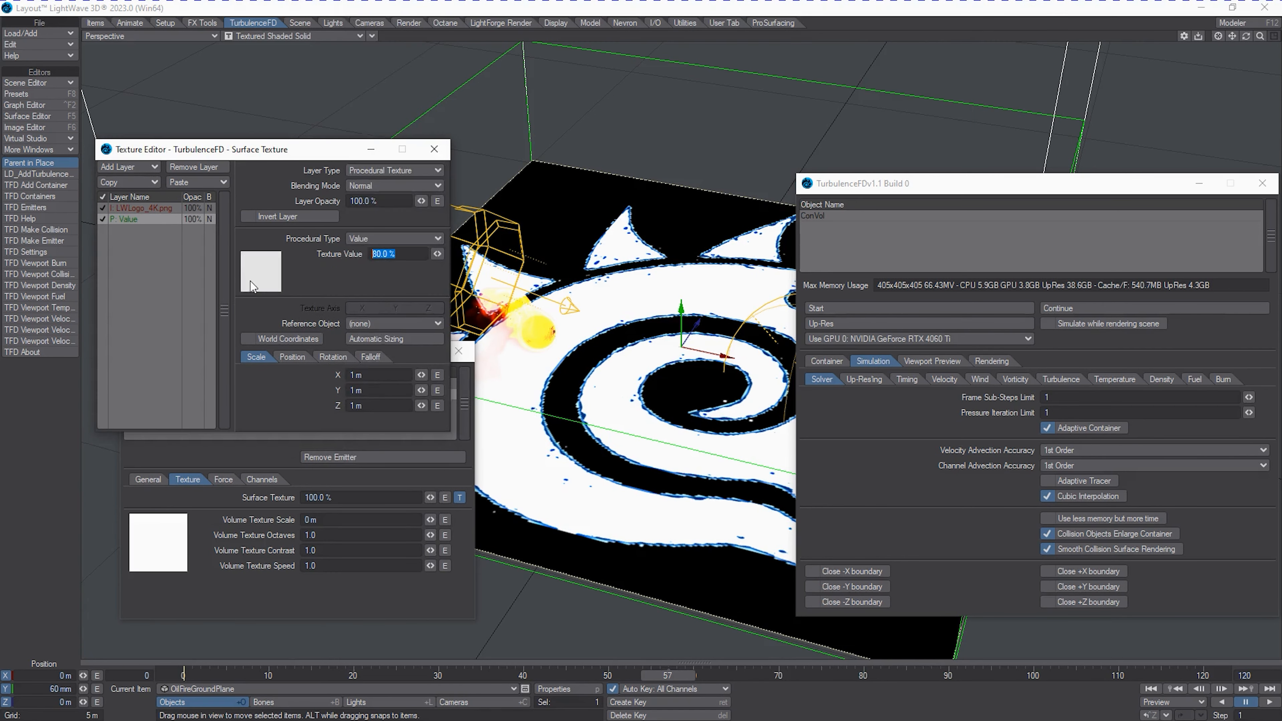
pyautogui.write('0')
pyautogui.press('Return')
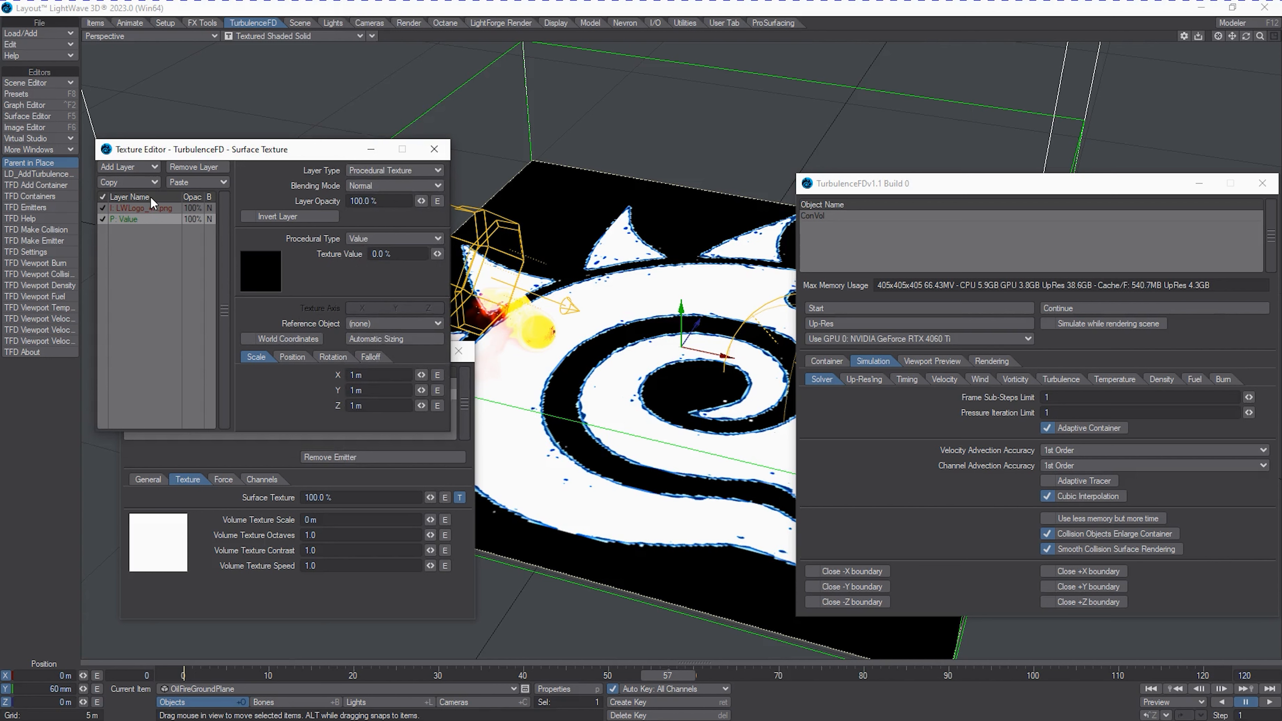
pyautogui.click(149, 208)
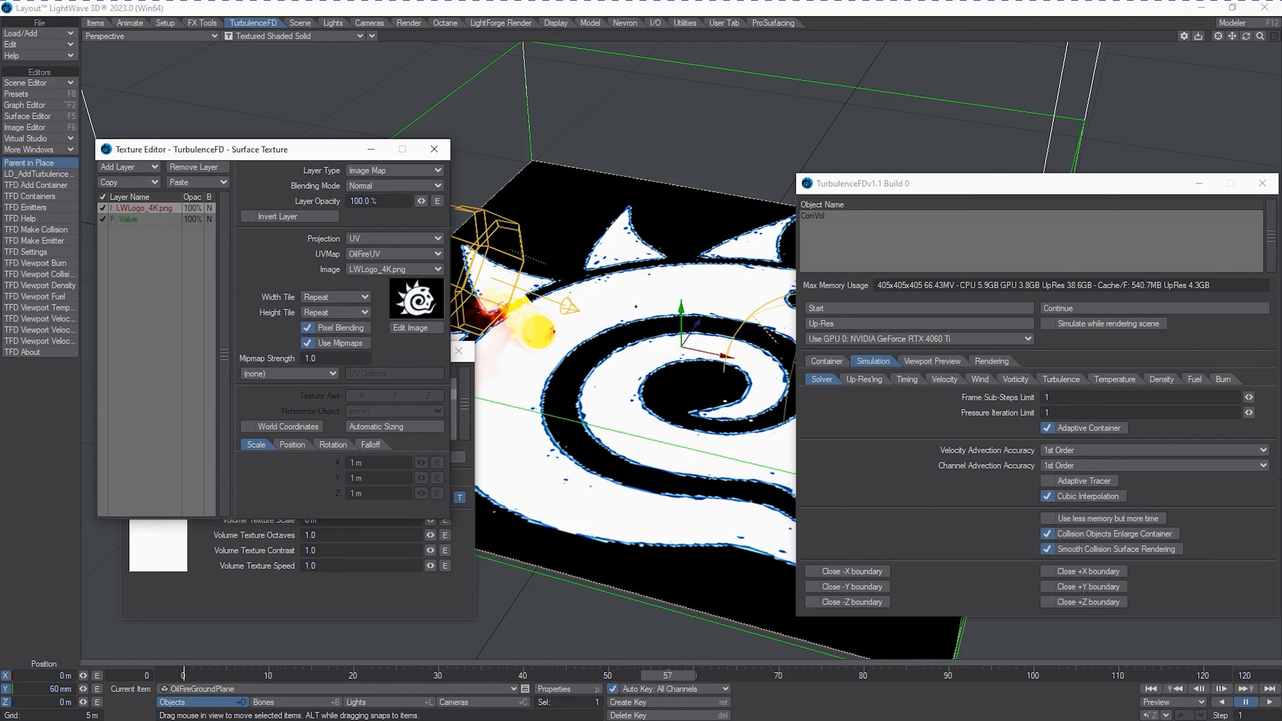
pyautogui.click(432, 150)
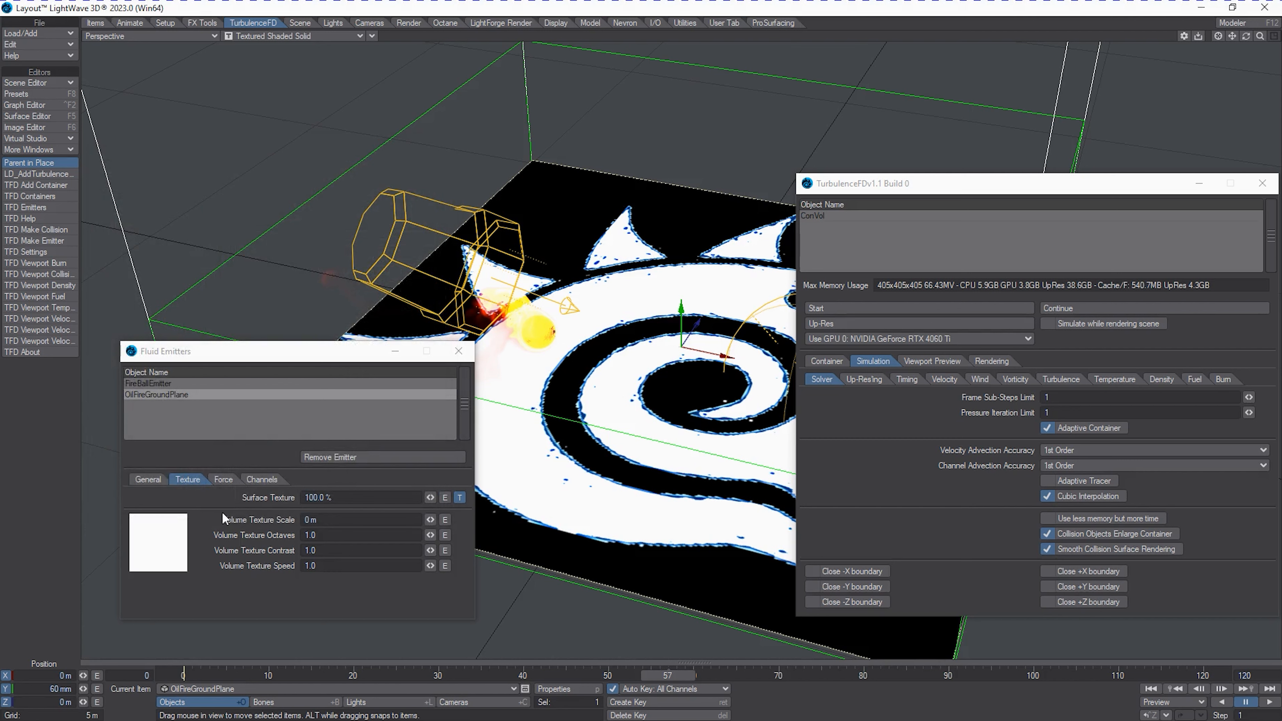
# Activate the container's fuel simulation and use Temperature as the fuel mask channel.
pyautogui.click(267, 479)
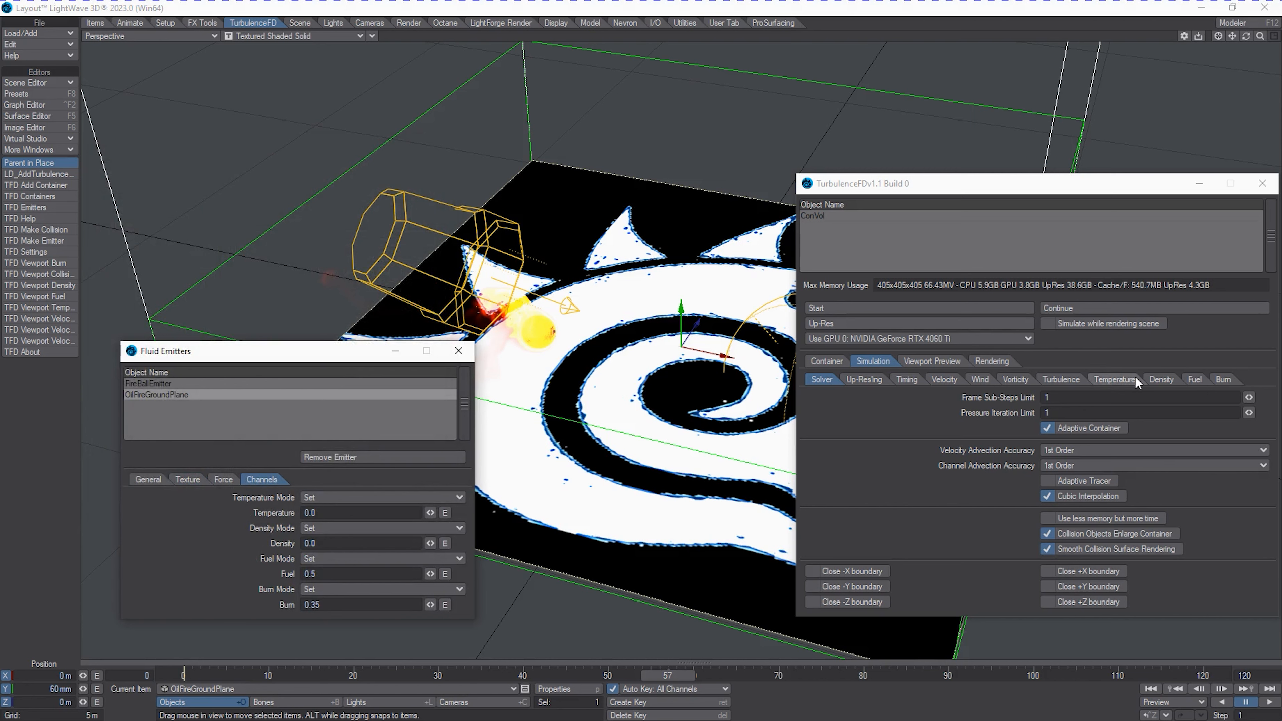
pyautogui.click(1195, 379)
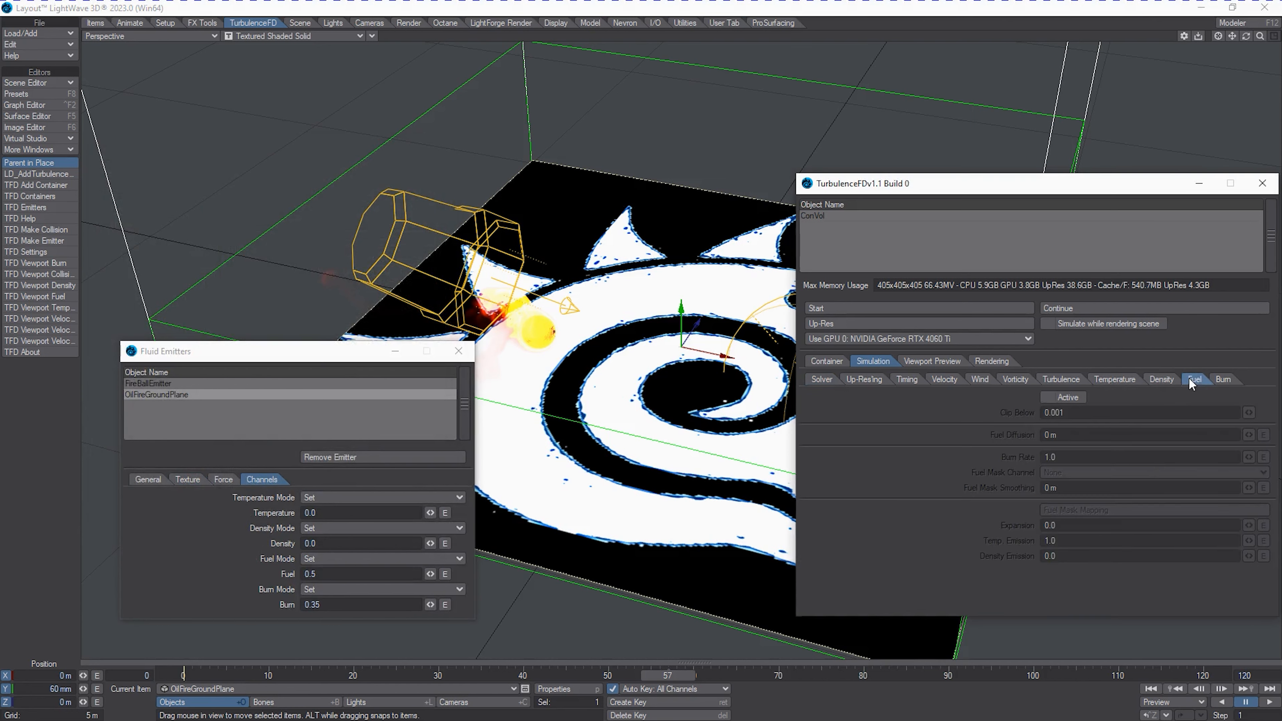
pyautogui.click(1056, 398)
pyautogui.click(1105, 472)
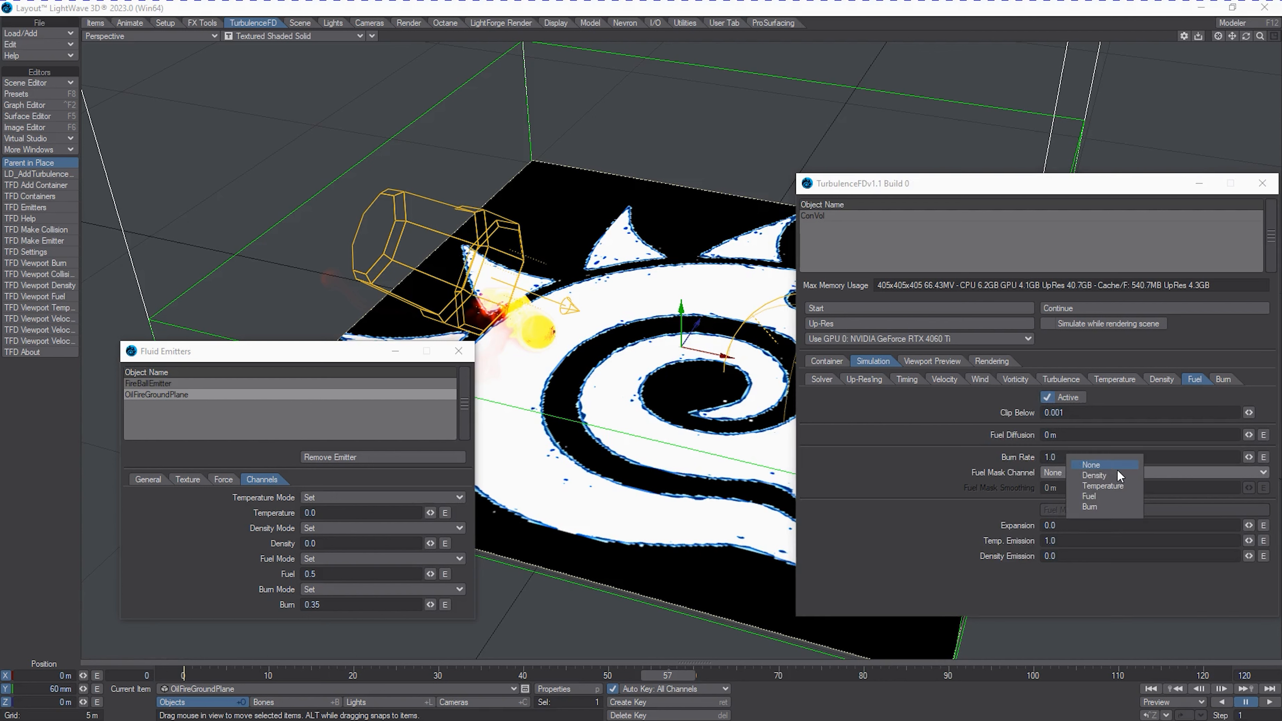
pyautogui.click(1120, 486)
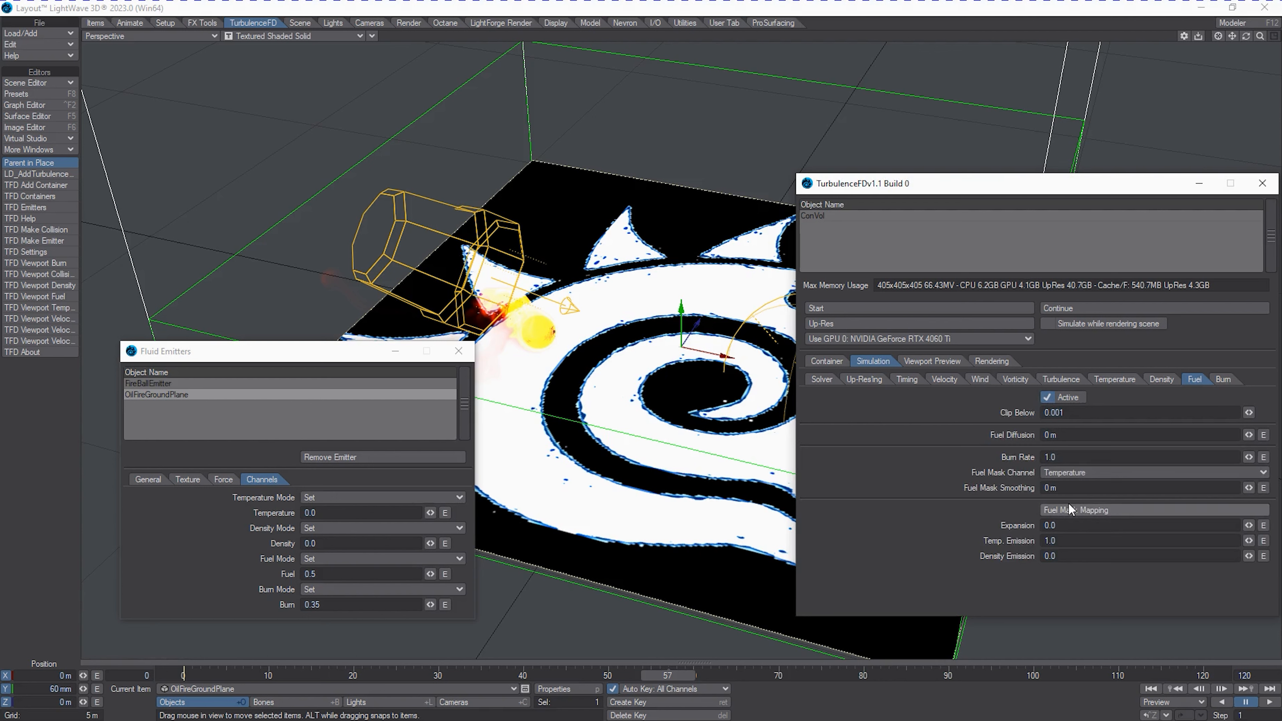
# Set the fuel's expansion to 4, temperature emission to 0.5 and density emission to 0.5.
pyautogui.moveTo(1064, 525); pyautogui.dragTo(1013, 522)
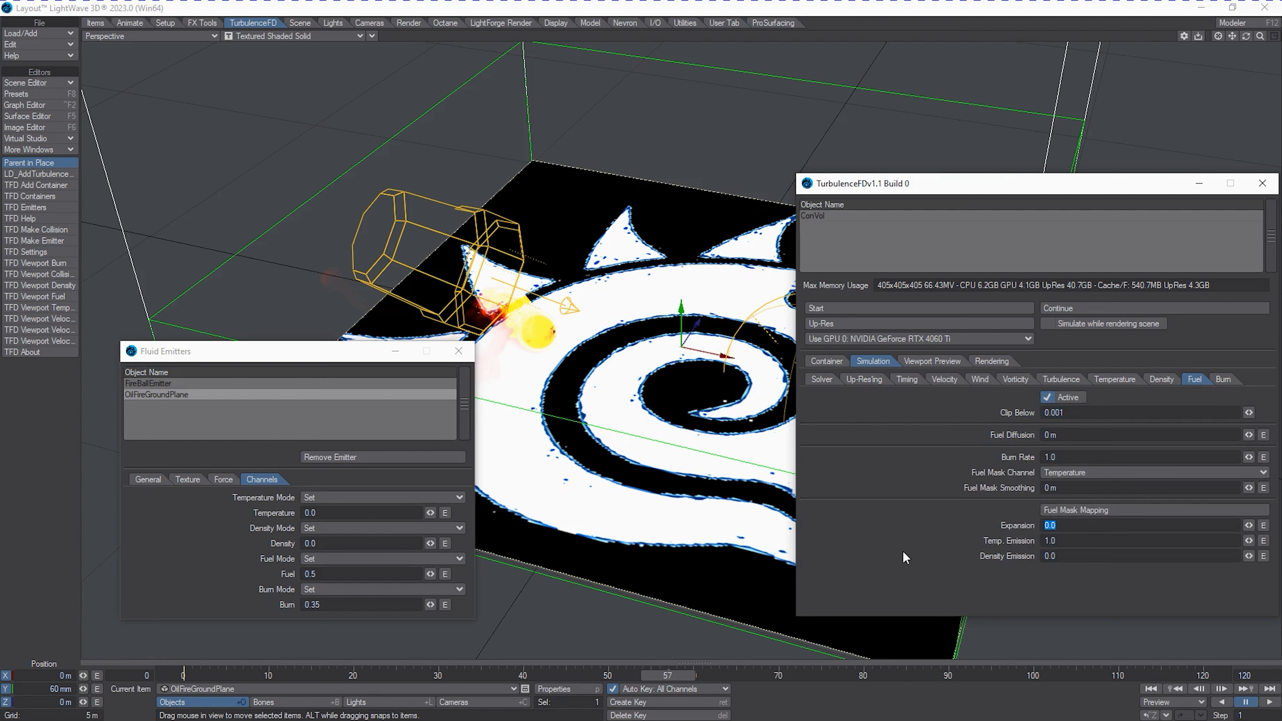
pyautogui.write('4')
pyautogui.press('Tab')
pyautogui.write('0.5')
pyautogui.press('Tab')
pyautogui.write('.5')
# Activate the burn channel in the container's simulation settings.
pyautogui.click(1224, 379)
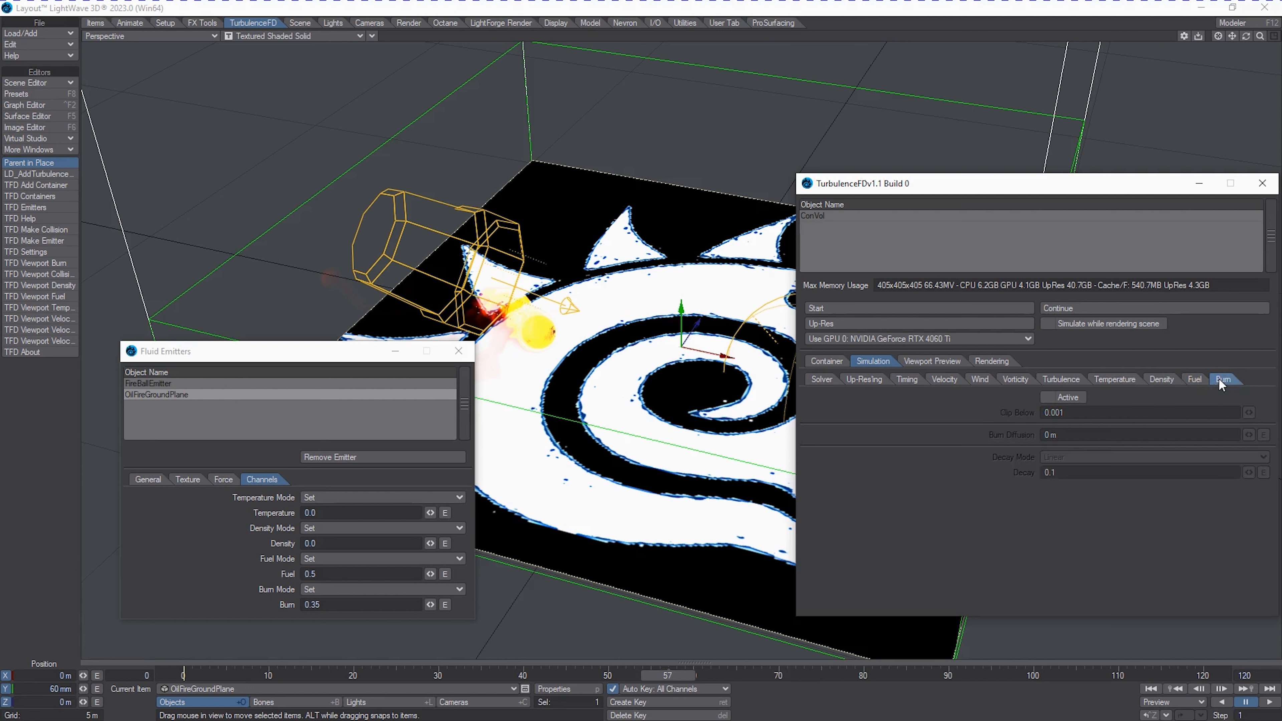
pyautogui.click(1079, 454)
pyautogui.click(910, 461)
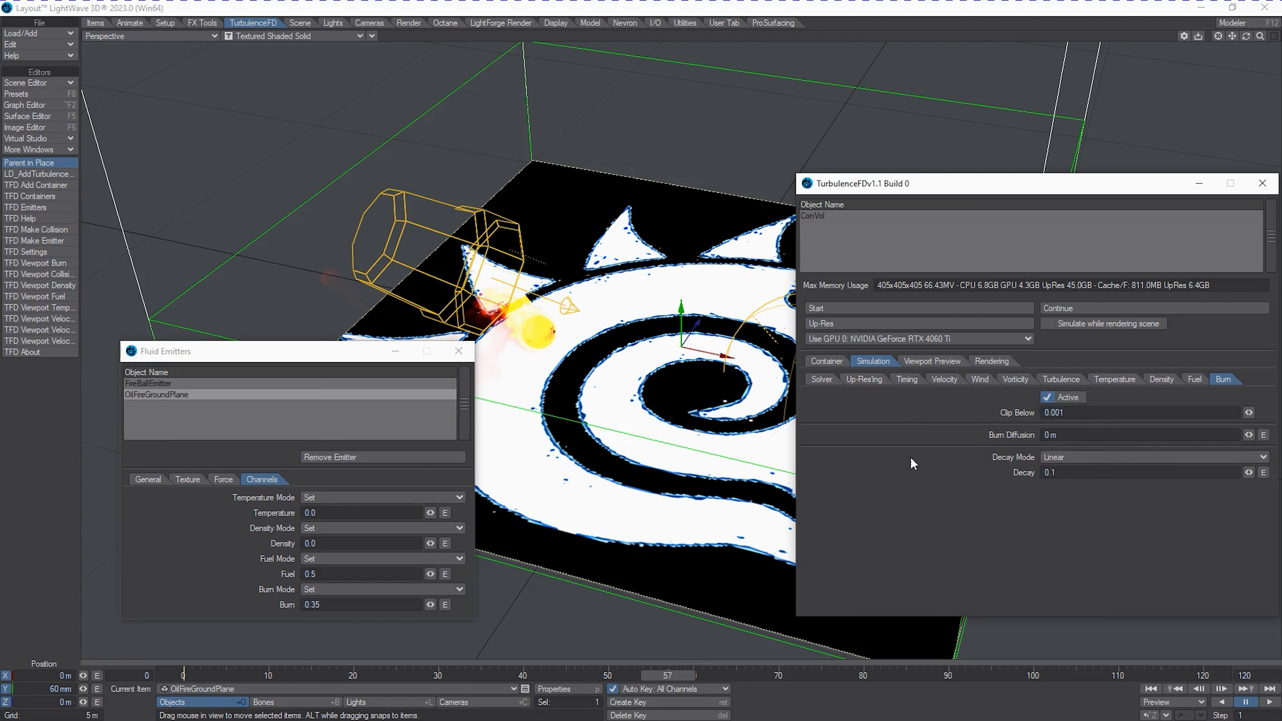
# Save the scene under the name LogoFire2.
pyautogui.moveTo(305, 352); pyautogui.dragTo(267, 362)
pyautogui.click(43, 34)
pyautogui.write('LogoFire2')
pyautogui.press('Return')
# Run the ConVol fluid simulation and scrub through the cached fire, stopping at frame 94.
pyautogui.click(836, 309)
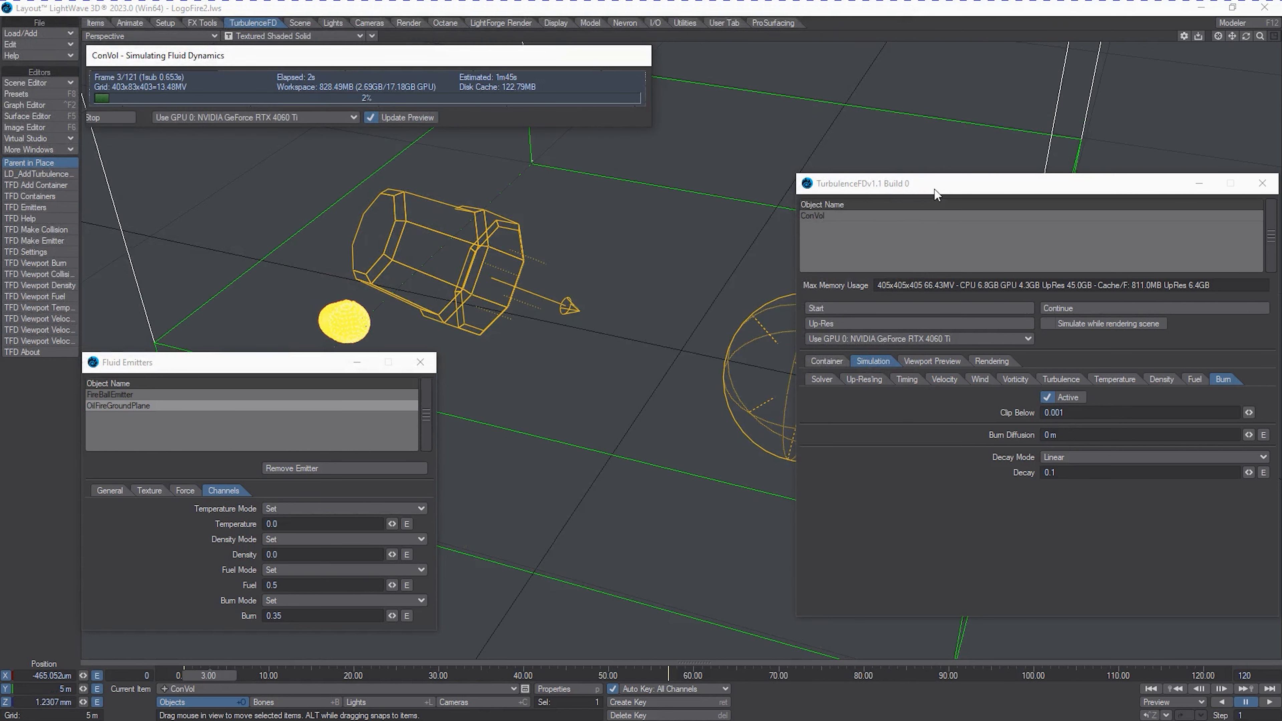
pyautogui.moveTo(1014, 188); pyautogui.dragTo(1281, 172)
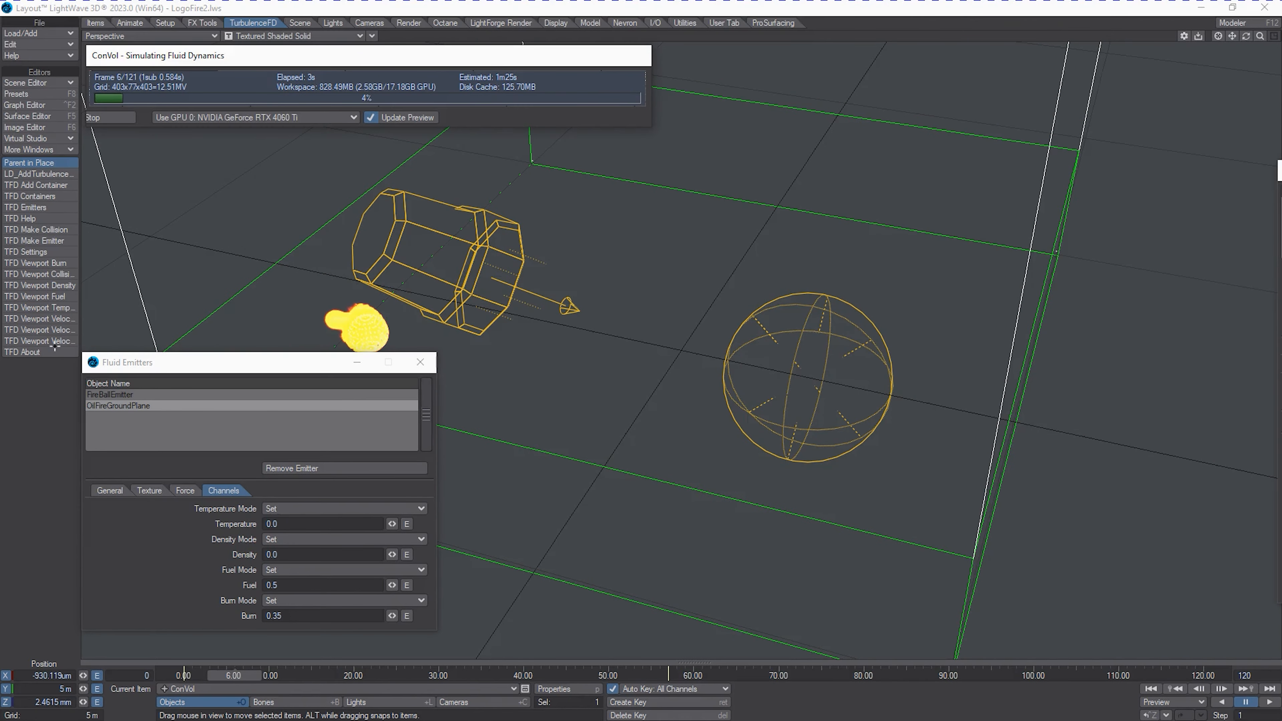
pyautogui.moveTo(151, 363); pyautogui.dragTo(980, 368)
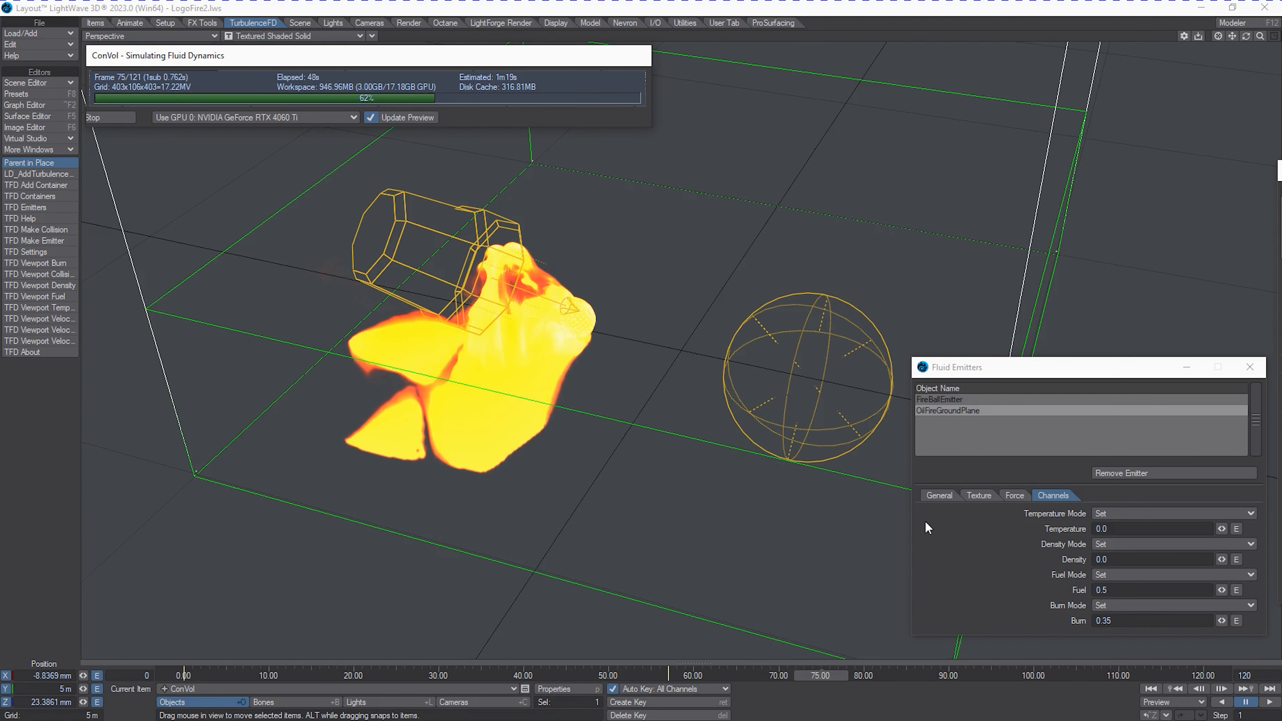
pyautogui.click(428, 119)
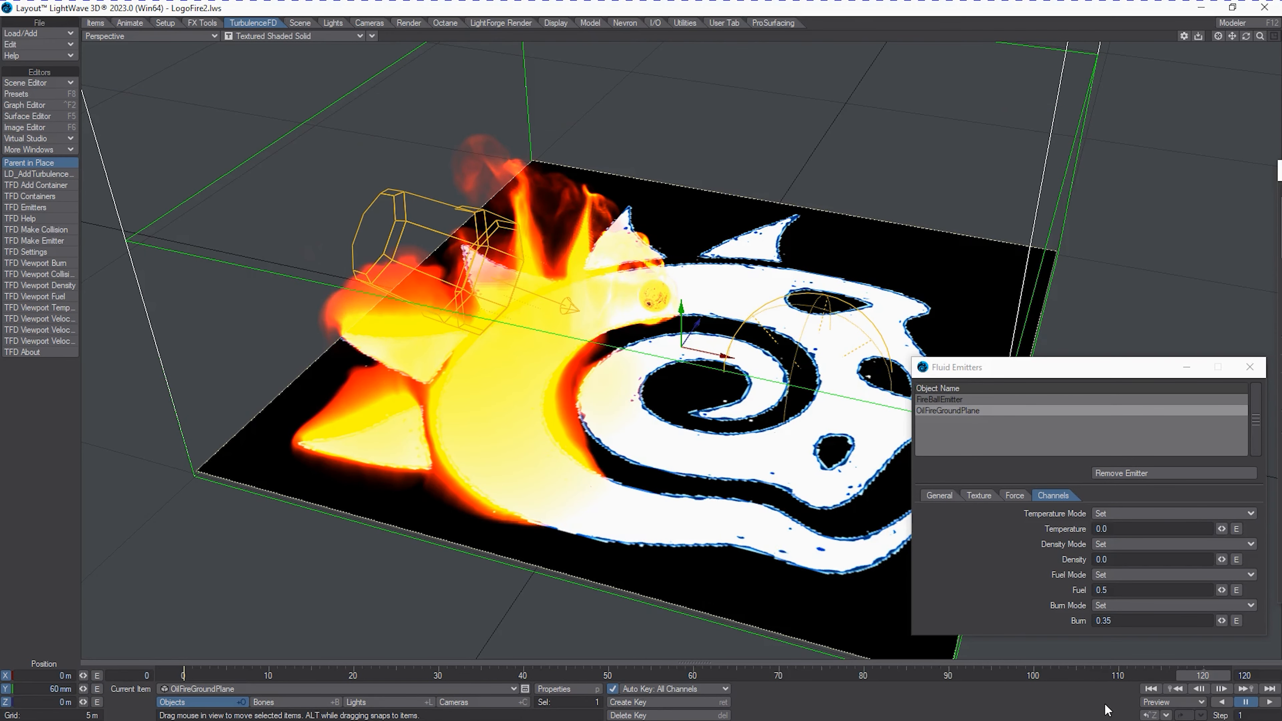
pyautogui.moveTo(1200, 677); pyautogui.dragTo(353, 676)
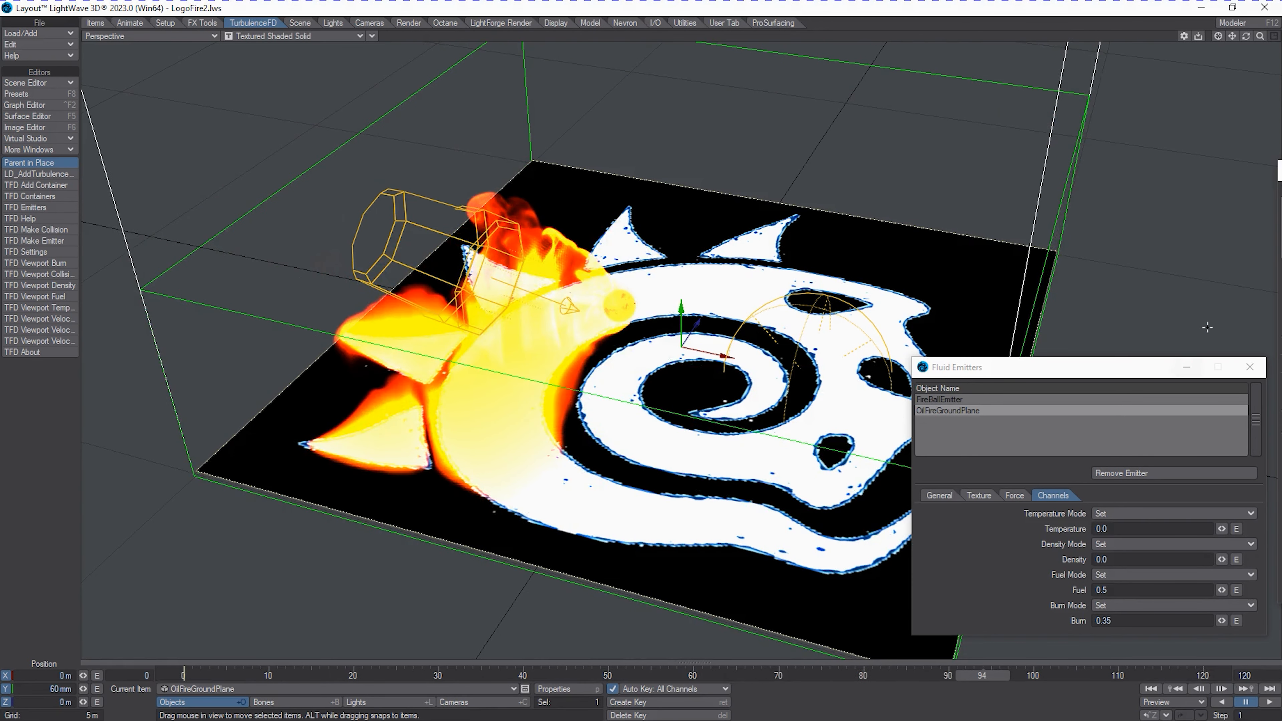
# Map the container's smoke shader to the Density channel.
pyautogui.moveTo(1281, 127); pyautogui.dragTo(744, 127)
pyautogui.click(806, 305)
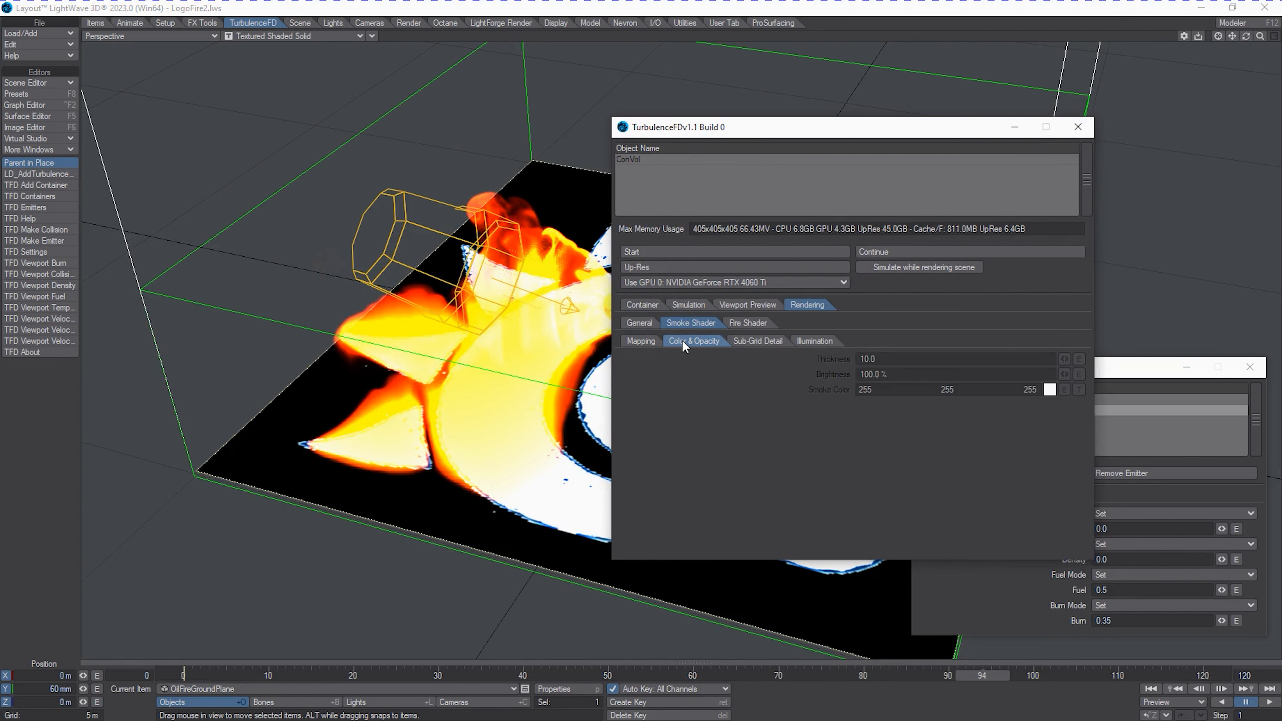
pyautogui.click(653, 341)
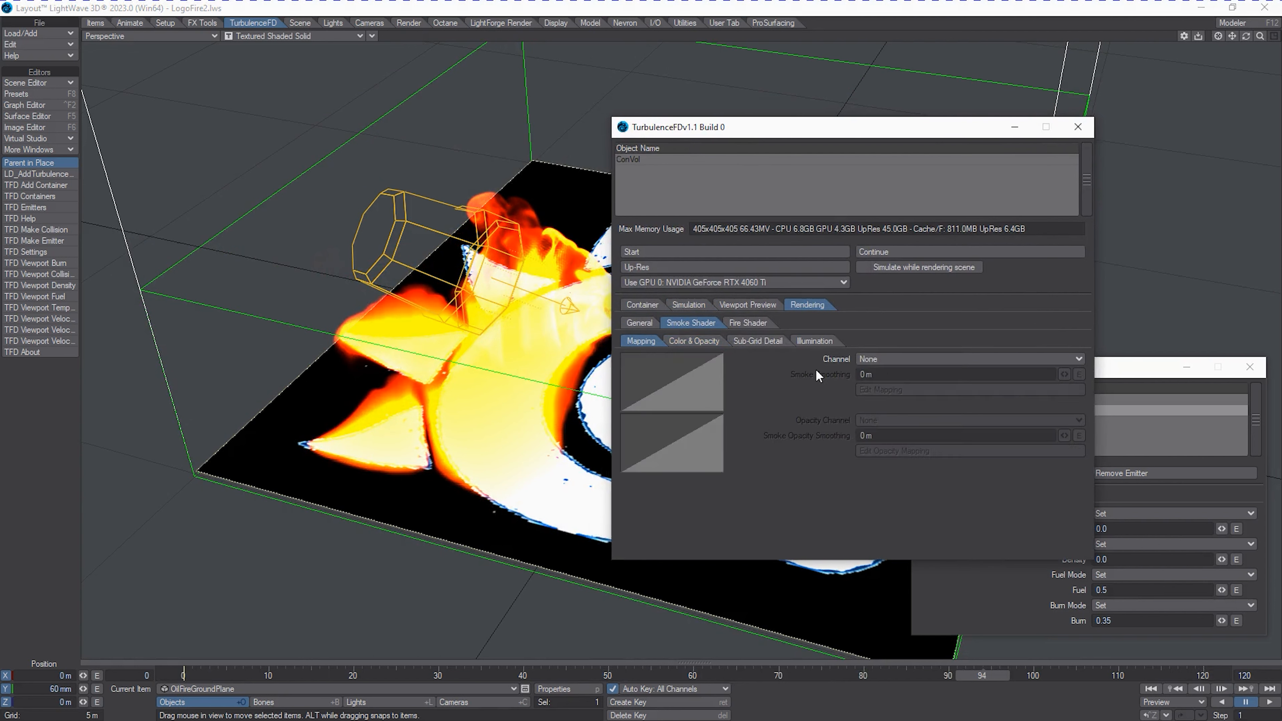
pyautogui.click(899, 360)
pyautogui.click(907, 371)
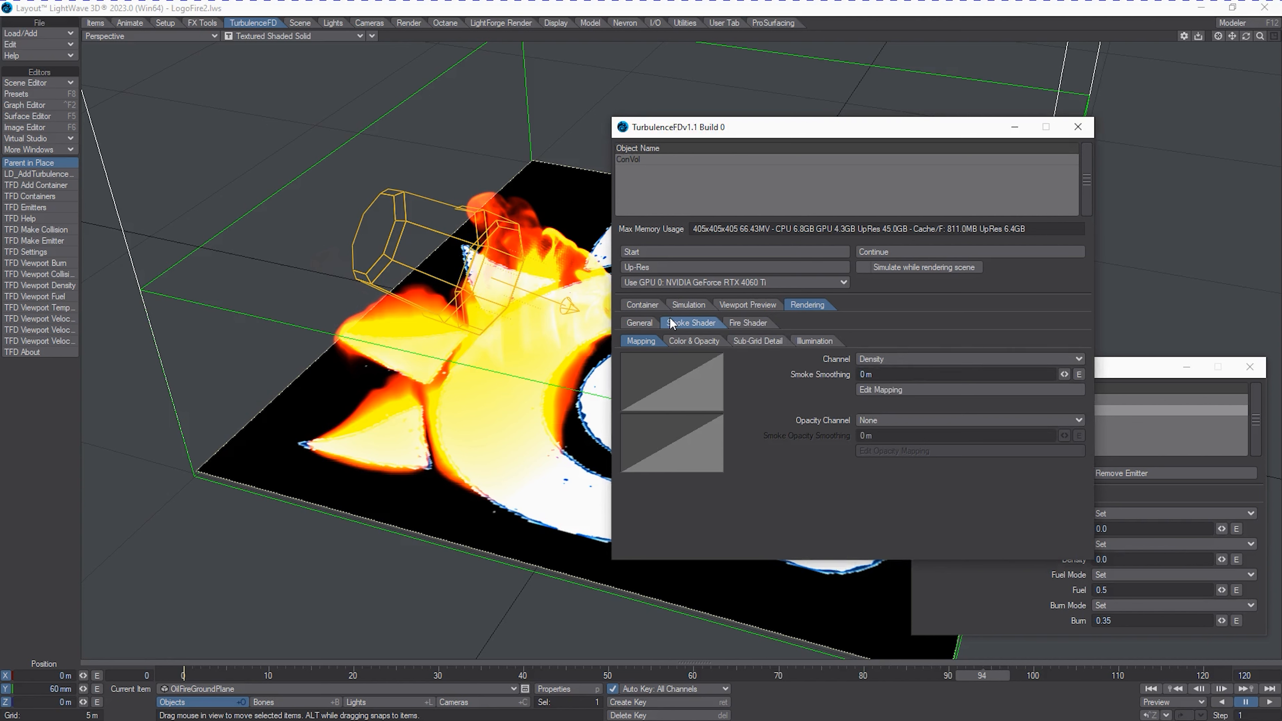
# Shift the start point of the smoke mapping curve to about 0.1 with an output of 0.
pyautogui.click(888, 390)
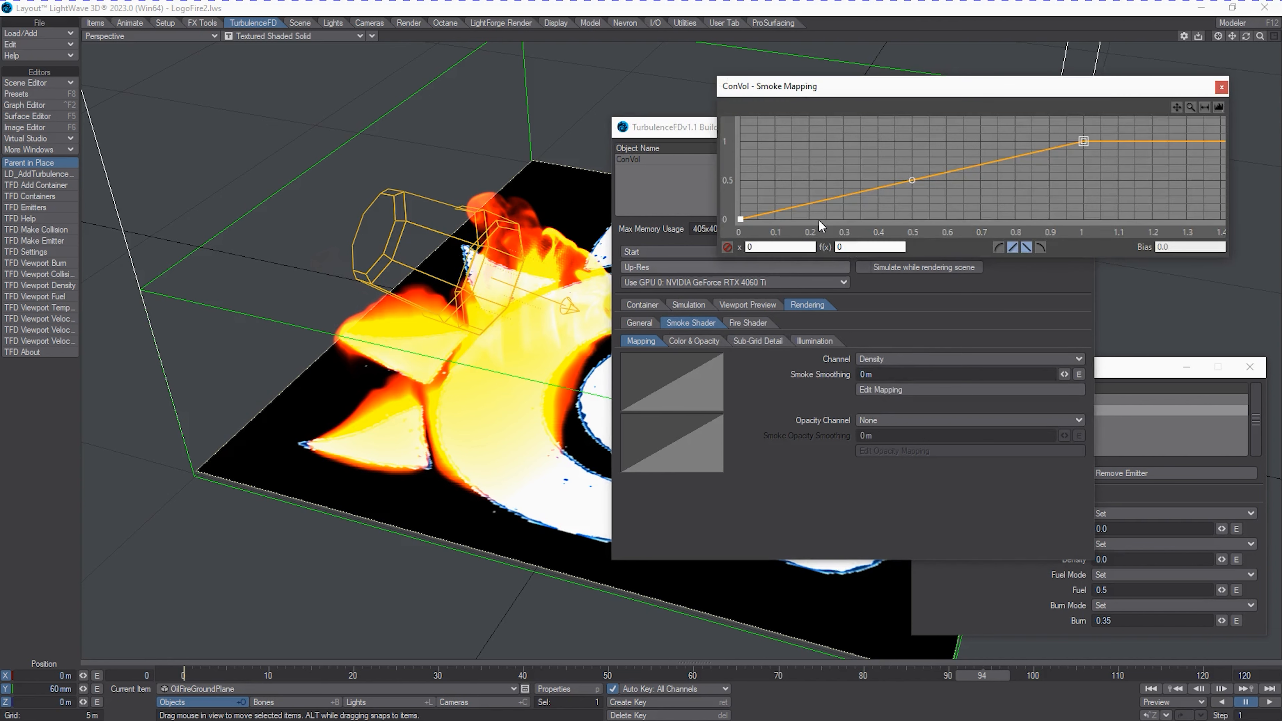
pyautogui.moveTo(740, 220); pyautogui.dragTo(775, 240)
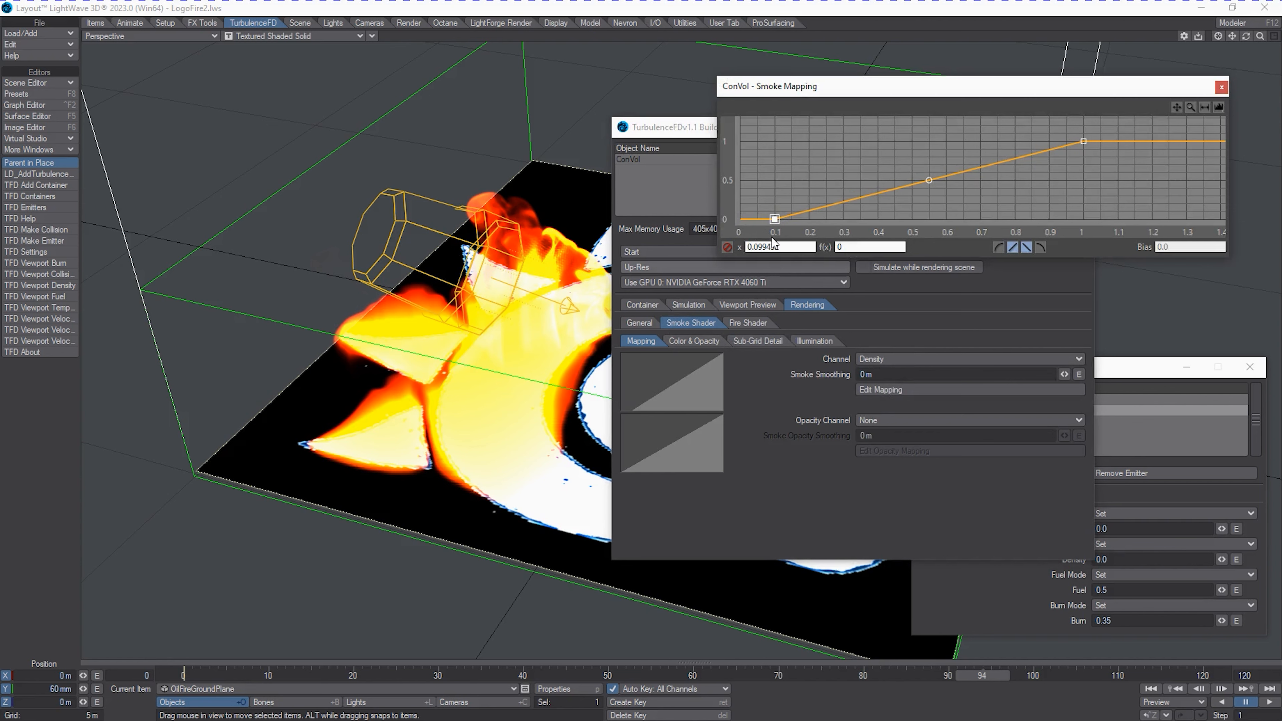
pyautogui.click(1224, 88)
# Set the smoke shader's illumination resolution to 50%.
pyautogui.click(814, 341)
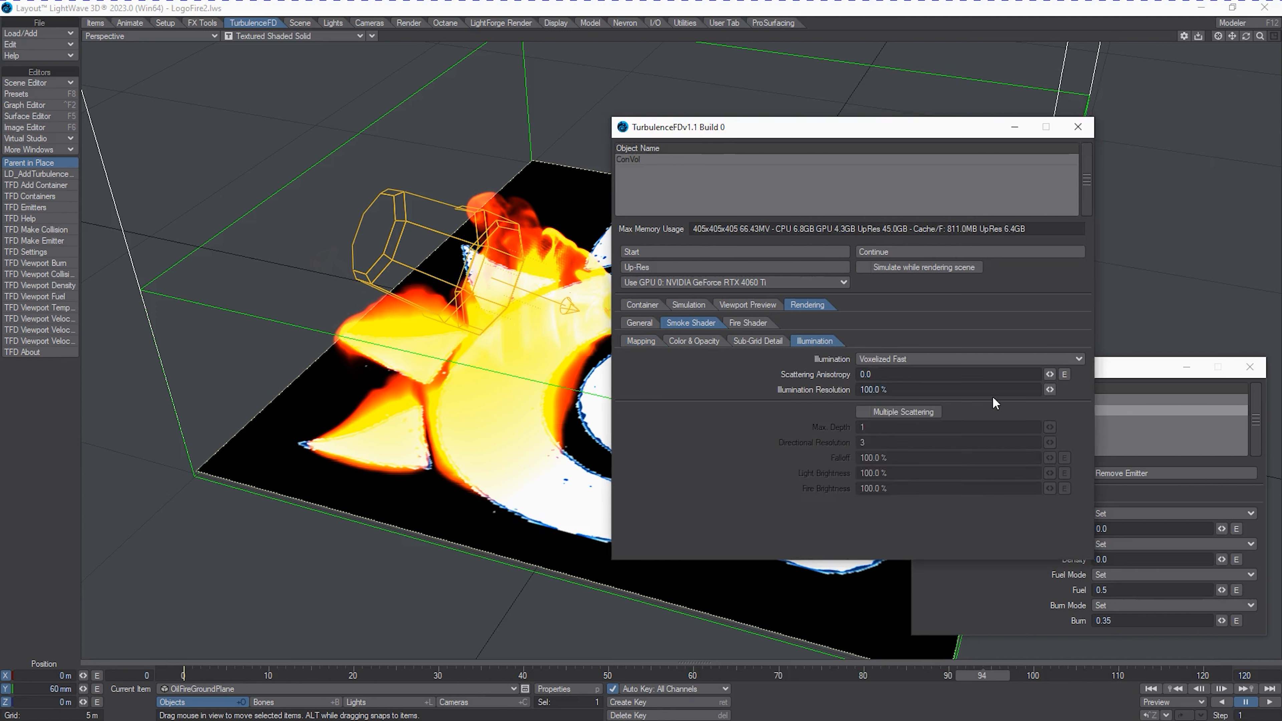
pyautogui.click(904, 387)
pyautogui.write('50')
pyautogui.press('Return')
# Enable multiple scattering for the smoke with a falloff of 30% and a maximum depth of 2.
pyautogui.click(861, 413)
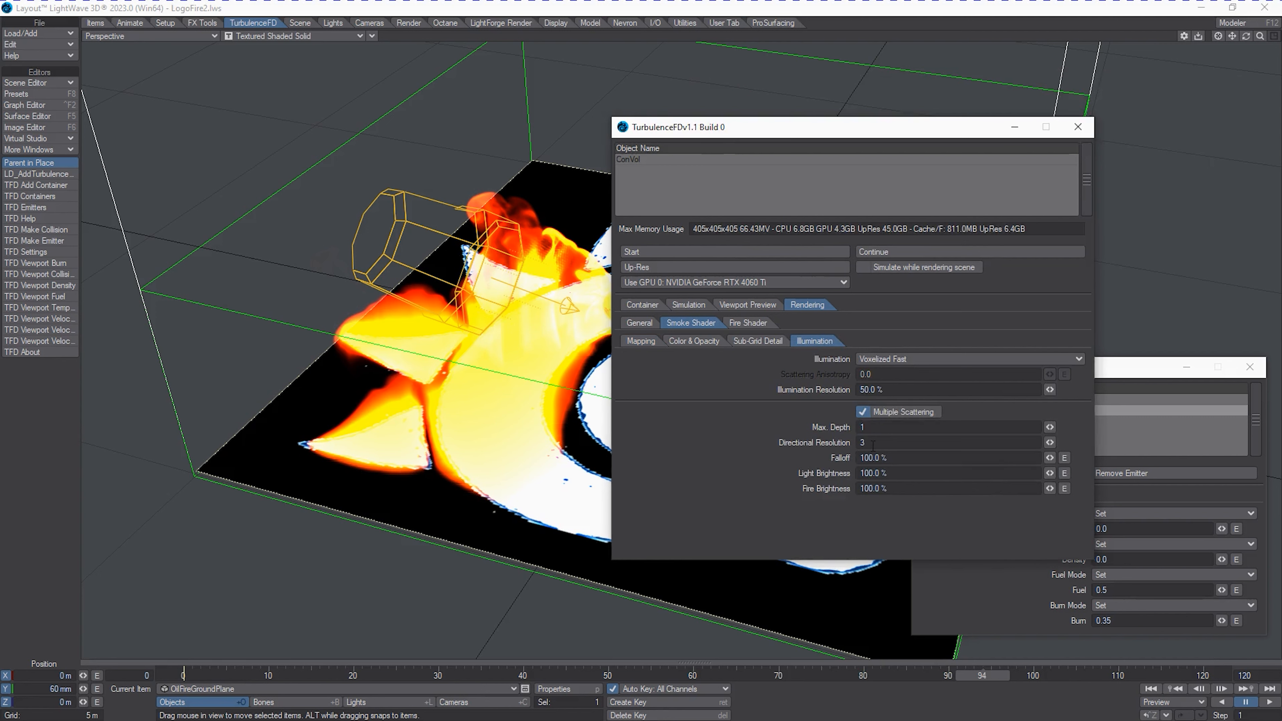
pyautogui.click(906, 458)
pyautogui.write('30')
pyautogui.press('Tab')
pyautogui.click(892, 429)
pyautogui.write('2')
pyautogui.press('Tab')
# Open the fire shader's color mapping curve and place its window clear of the other settings.
pyautogui.click(743, 325)
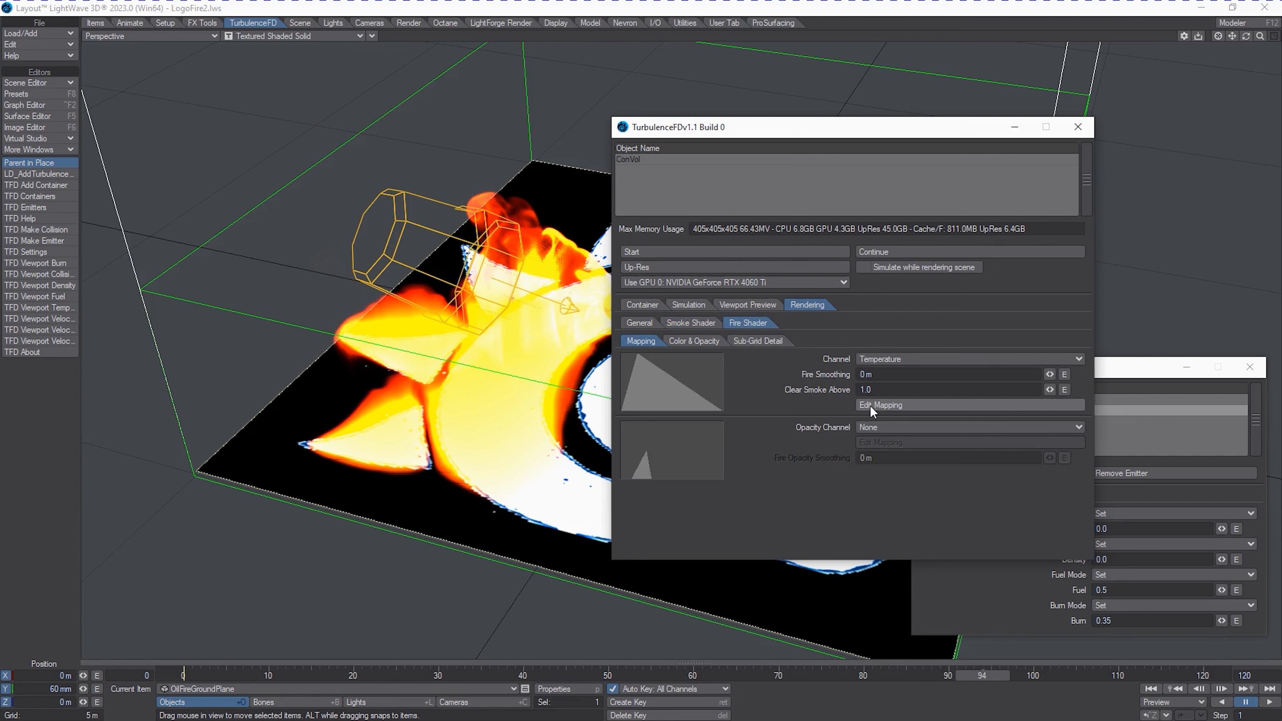
pyautogui.moveTo(850, 129); pyautogui.dragTo(936, 95)
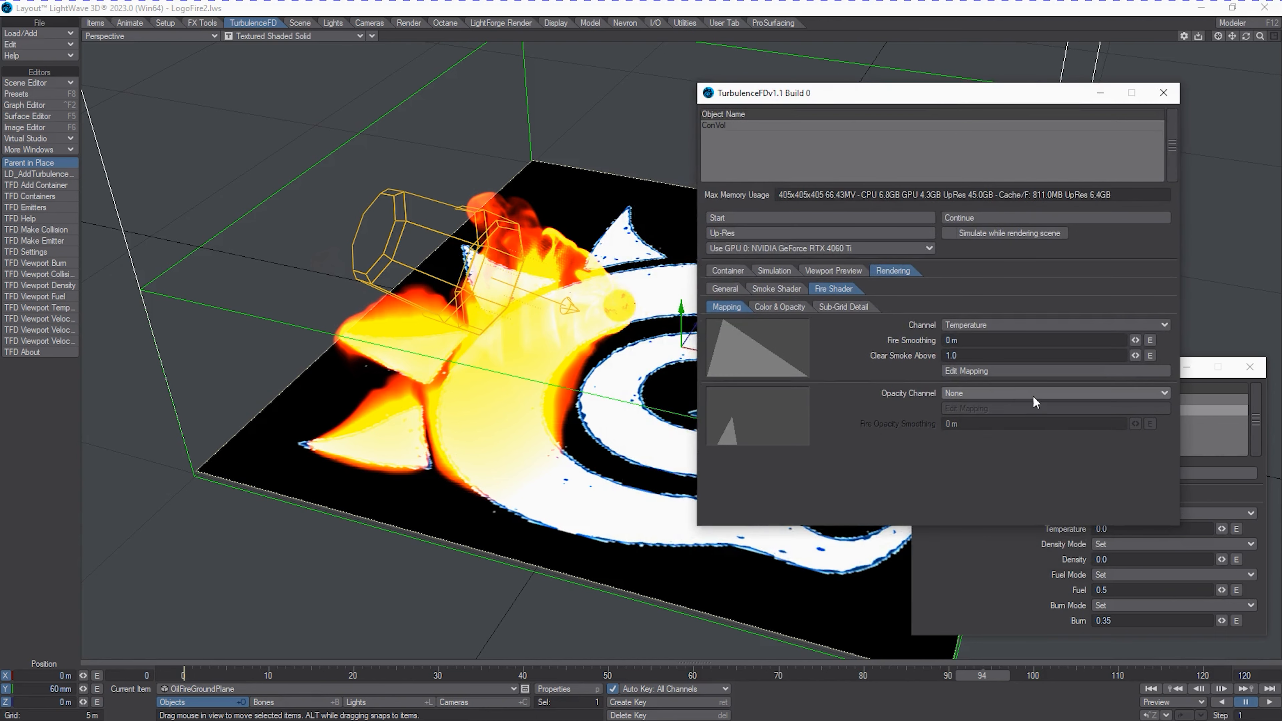
pyautogui.click(997, 370)
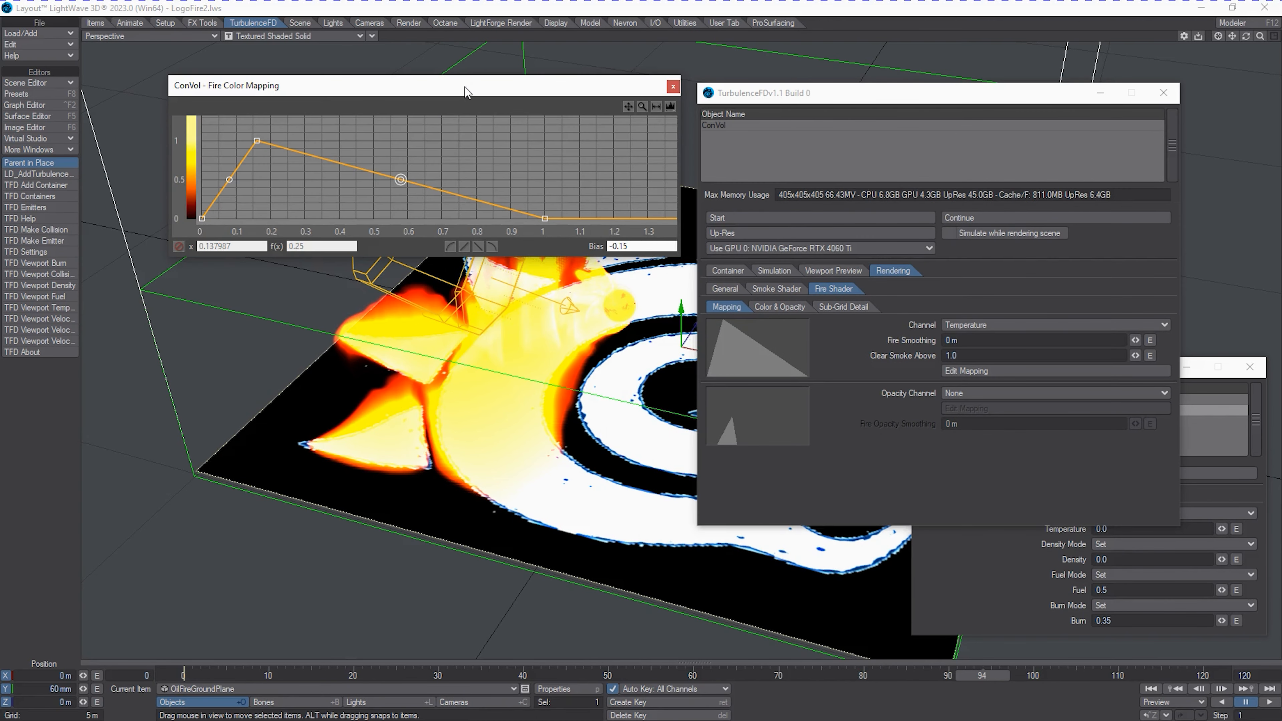
pyautogui.moveTo(467, 86); pyautogui.dragTo(359, 419)
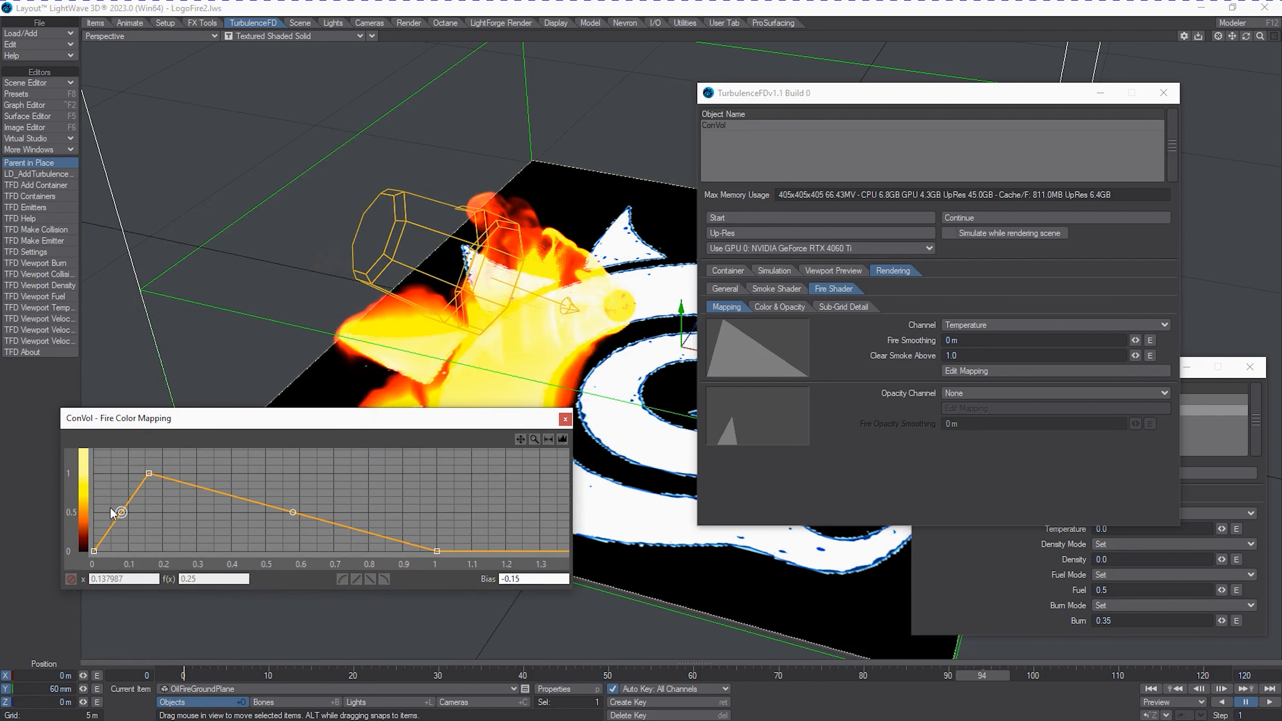
# Set the fire shader's black body white point to 2 and its damping to 6.
pyautogui.click(779, 307)
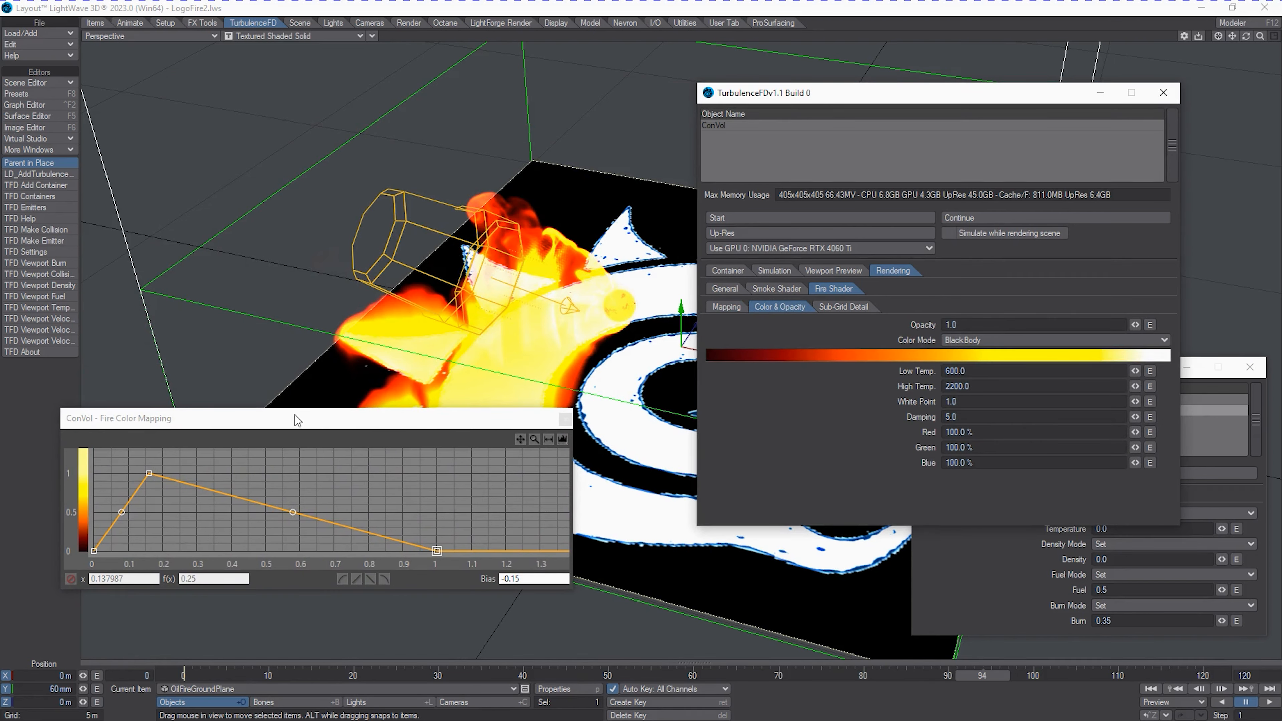
pyautogui.moveTo(298, 426); pyautogui.dragTo(314, 473)
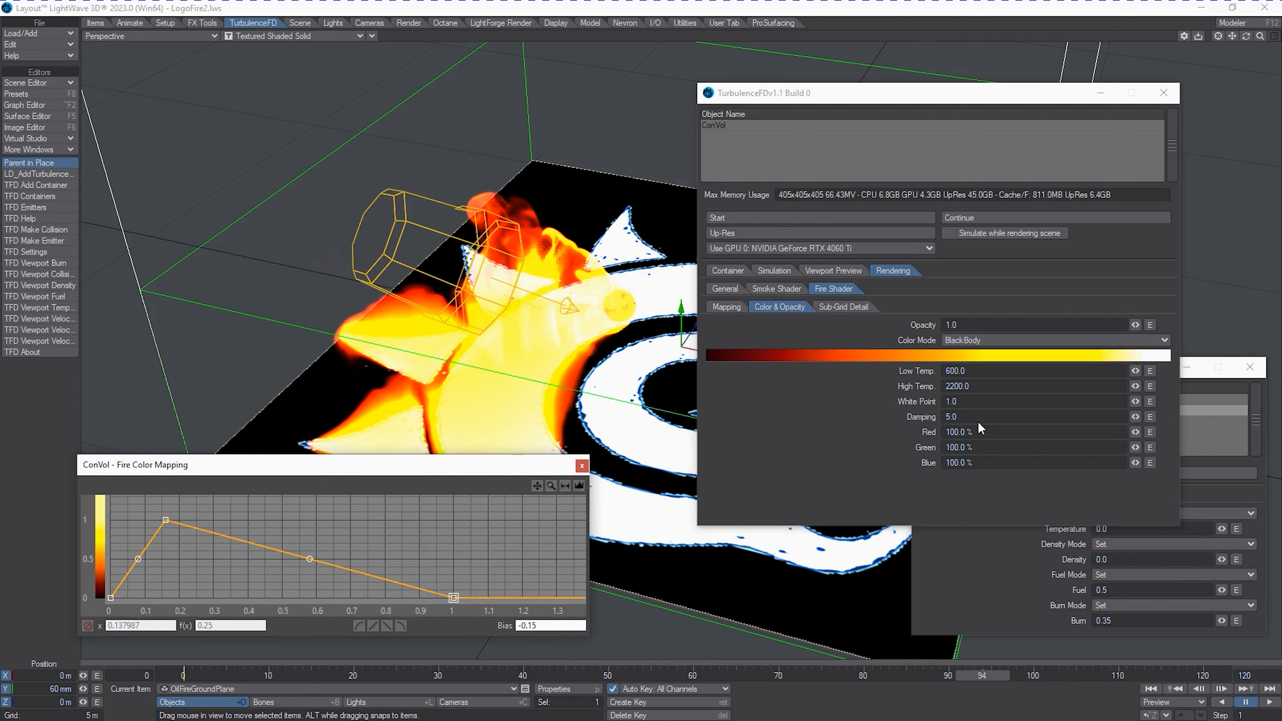
pyautogui.click(970, 403)
pyautogui.write('2')
pyautogui.press('Tab')
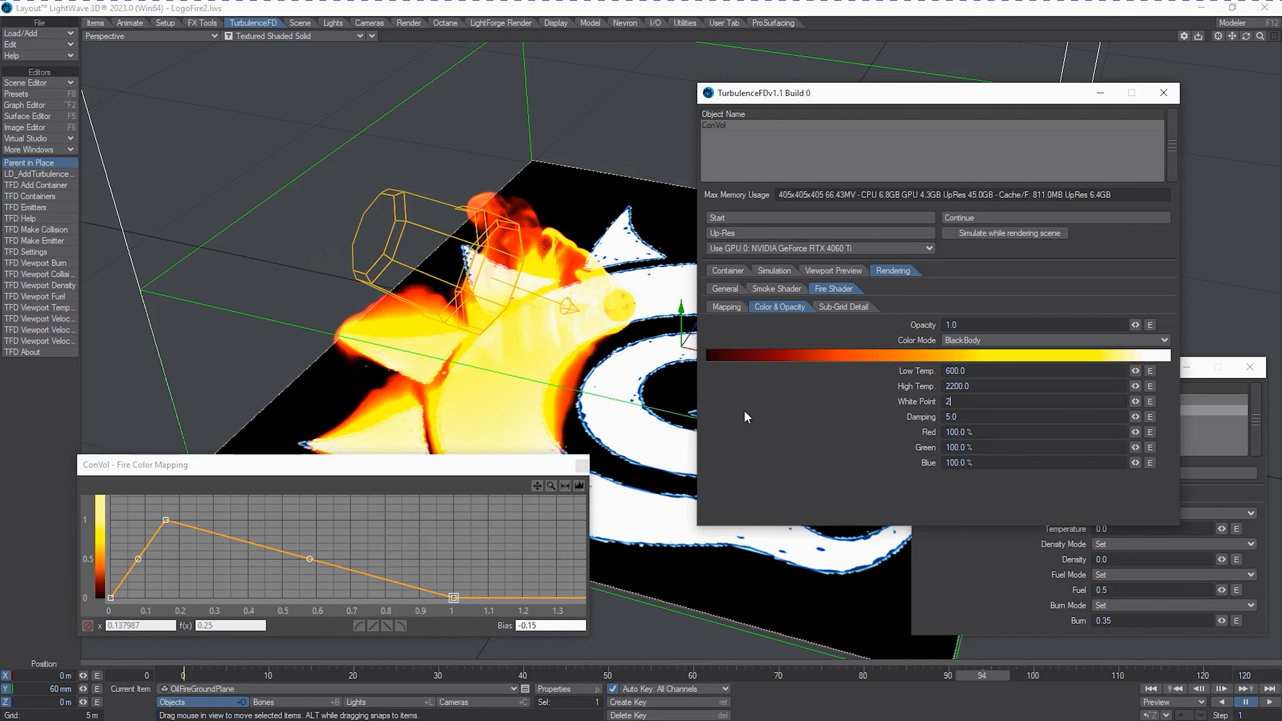
pyautogui.write('6')
pyautogui.press('Tab')
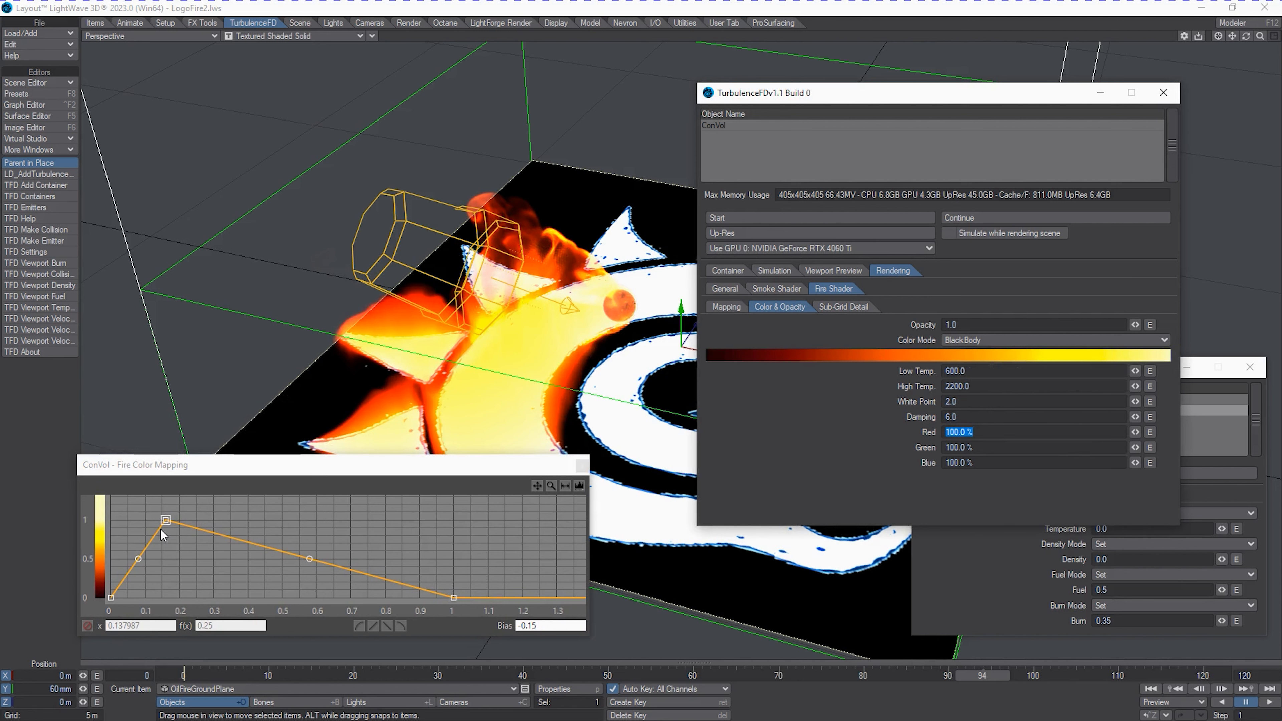
# Reshape the fire color mapping with its peak at about 0.1, height 0.97, and its start point at about 0.03.
pyautogui.moveTo(166, 520); pyautogui.dragTo(145, 522)
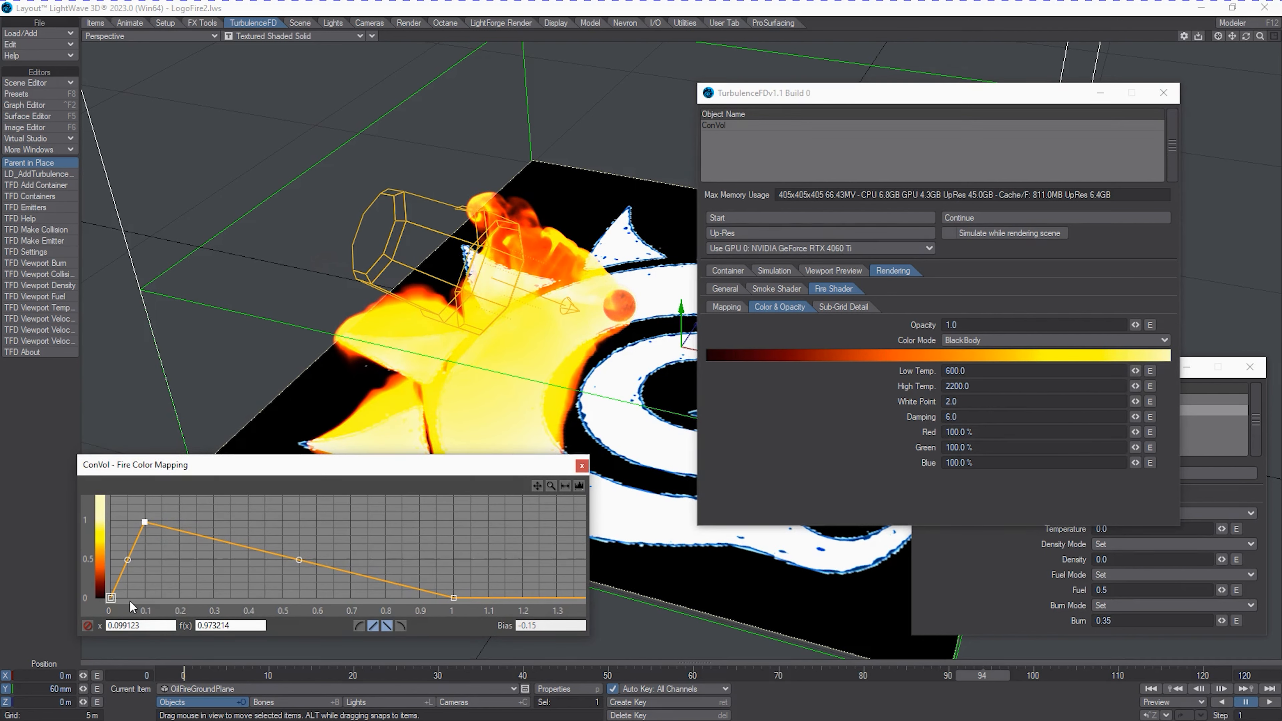
pyautogui.moveTo(111, 598); pyautogui.dragTo(120, 610)
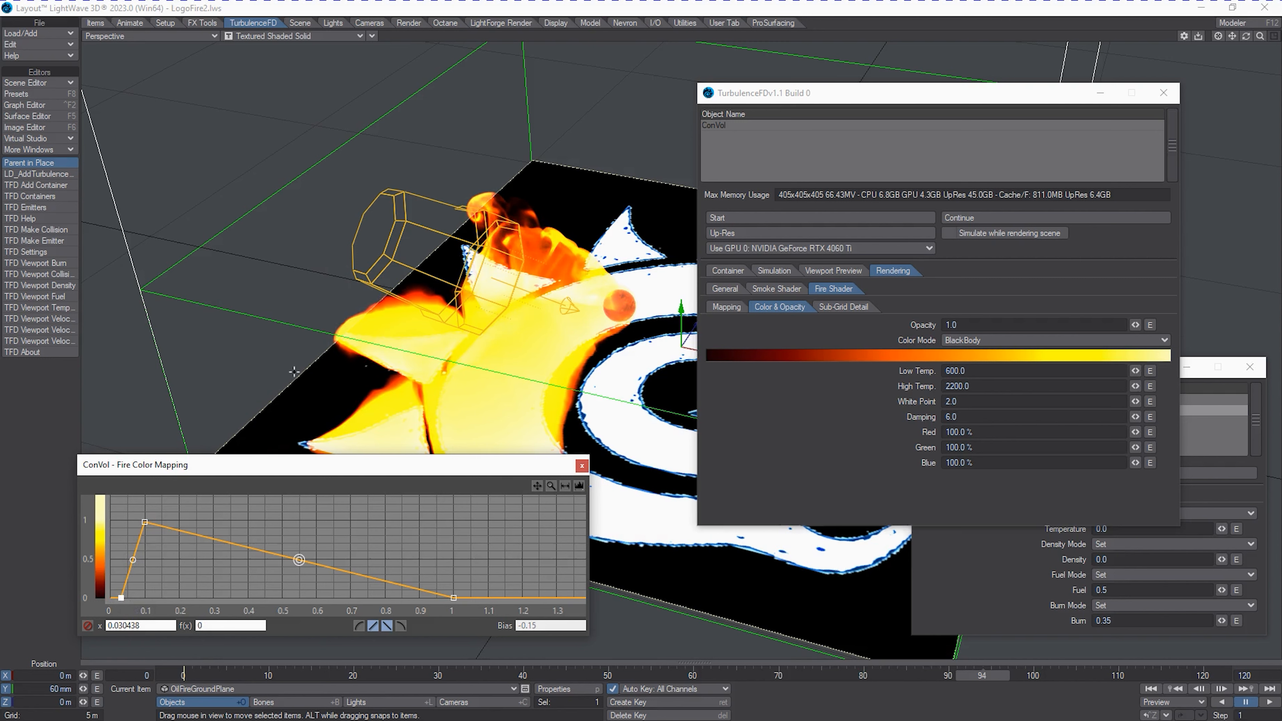
# Add a second peak to the fire color mapping at about 0.24, height 0.78, with low points at about 0.13 and 0.34.
pyautogui.moveTo(305, 472); pyautogui.dragTo(308, 487)
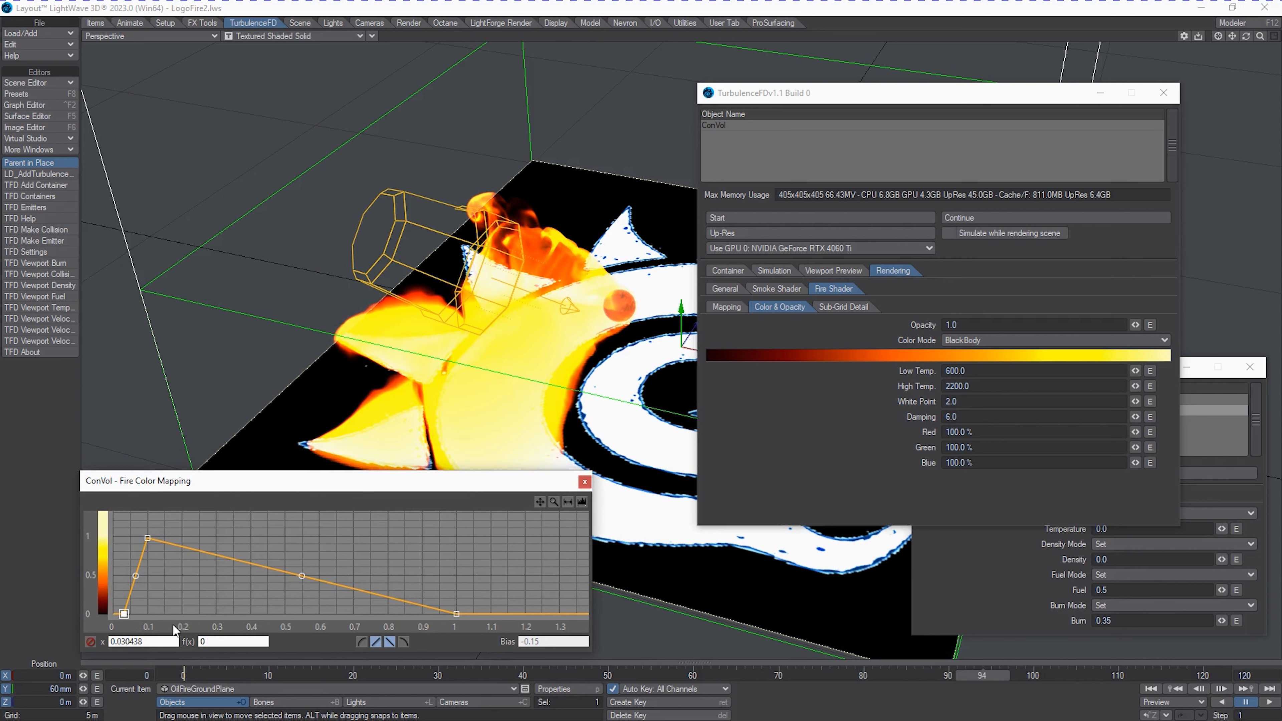
pyautogui.doubleClick(158, 593)
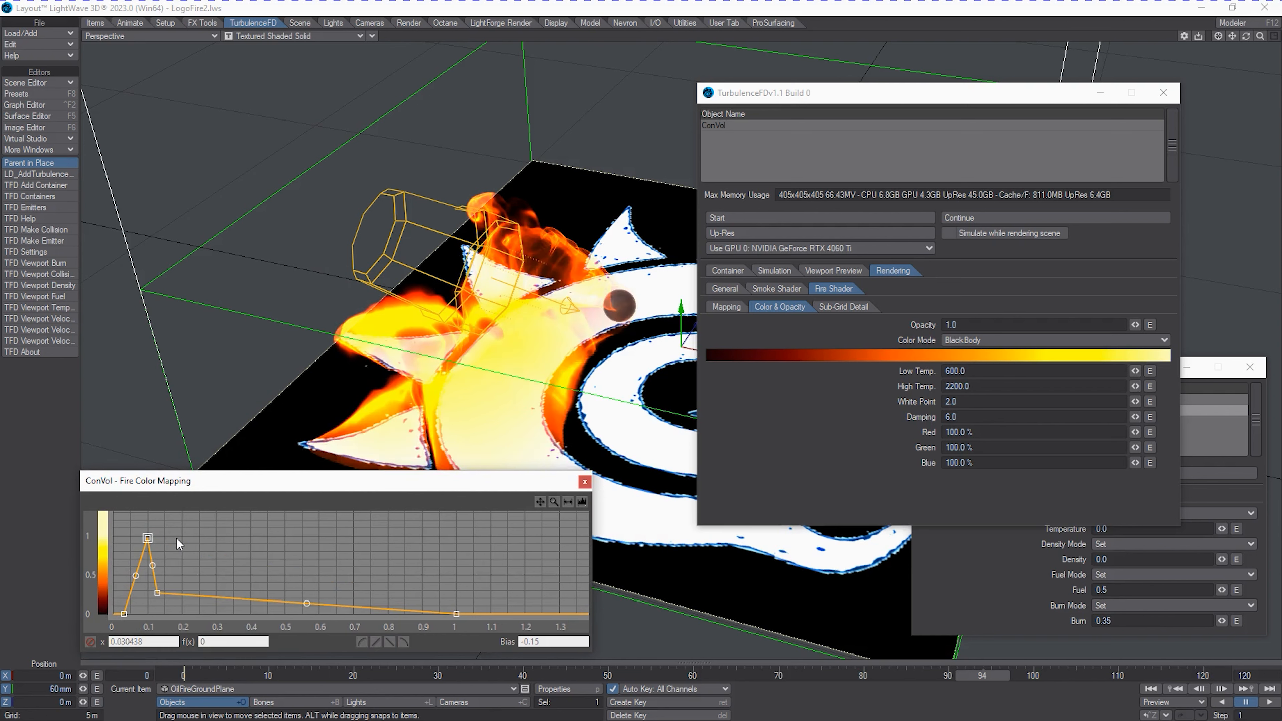
pyautogui.doubleClick(182, 540)
pyautogui.doubleClick(210, 595)
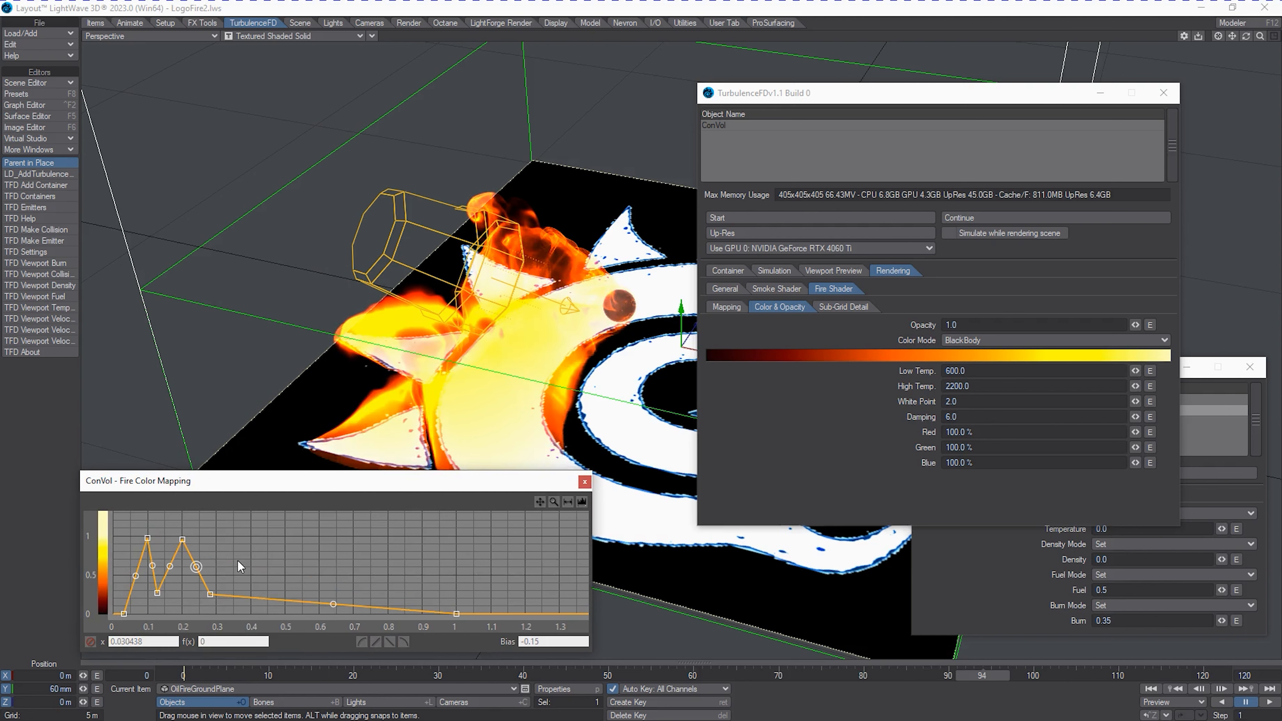
pyautogui.moveTo(217, 591); pyautogui.dragTo(228, 596)
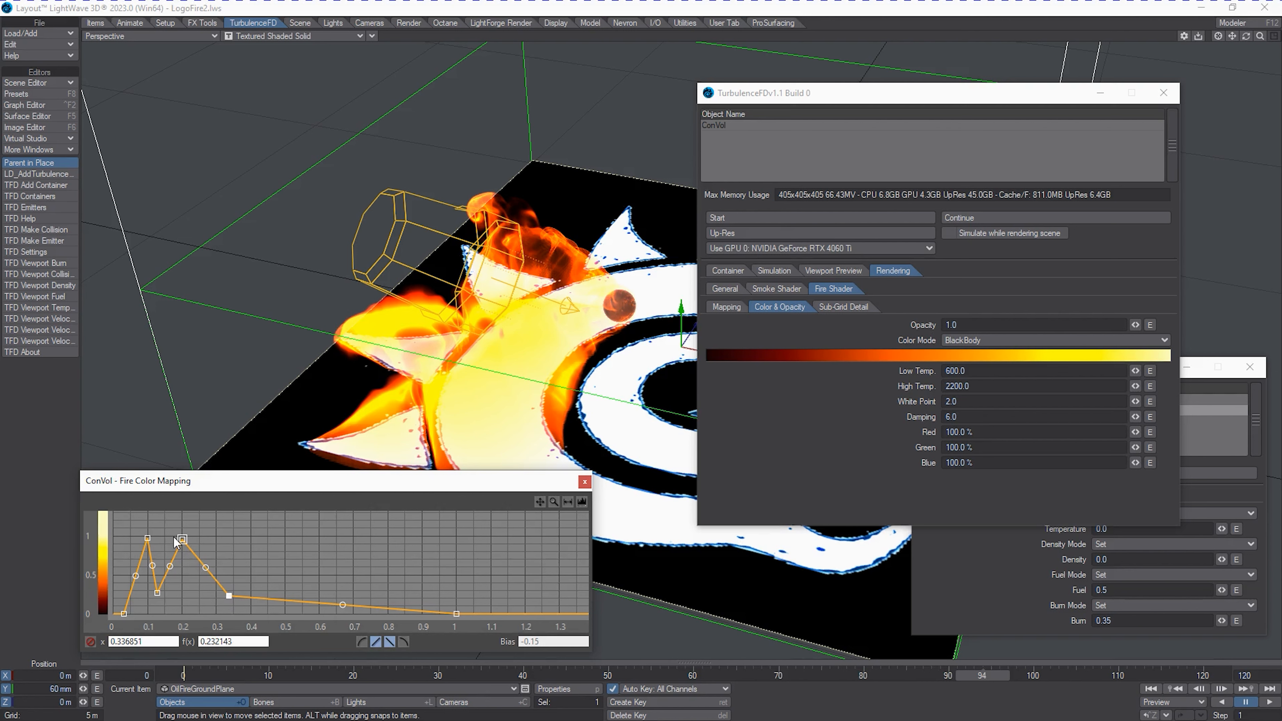
pyautogui.moveTo(181, 539); pyautogui.dragTo(195, 557)
pyautogui.moveTo(156, 596); pyautogui.dragTo(158, 600)
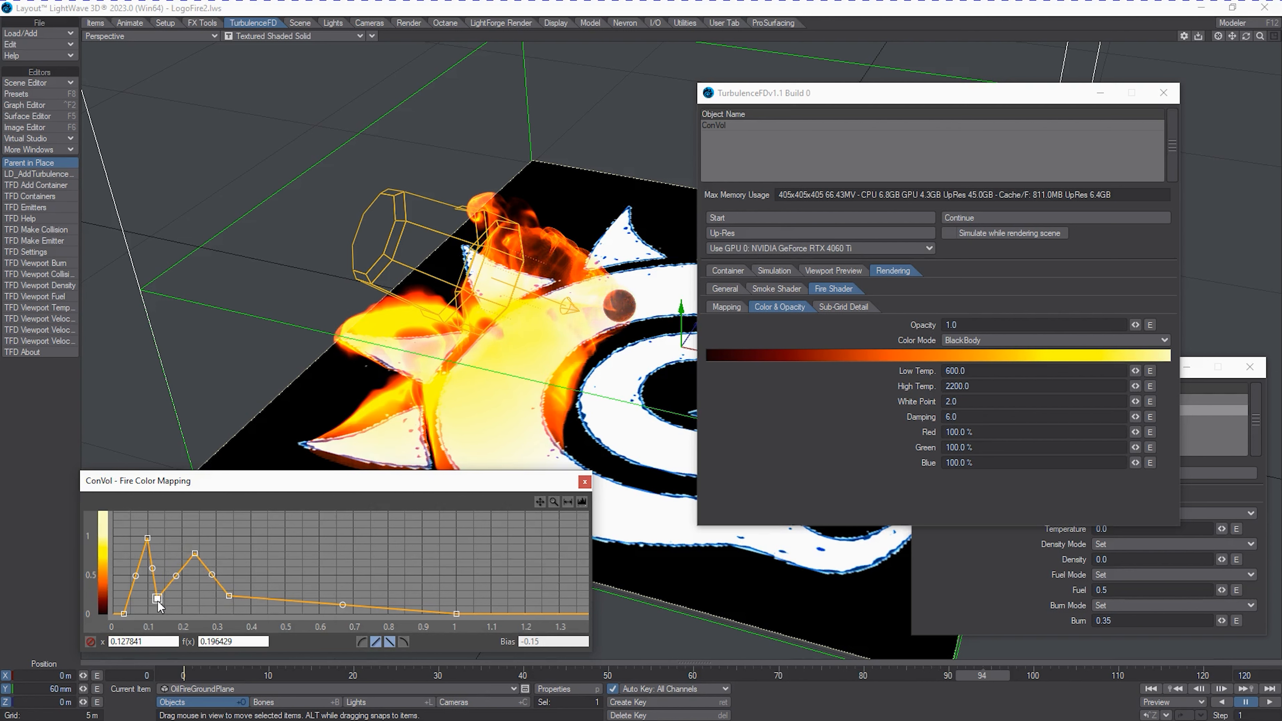
# Curve the mapping segments around the second peak and shift the low point after it to about 0.42, height 0.08.
pyautogui.click(141, 577)
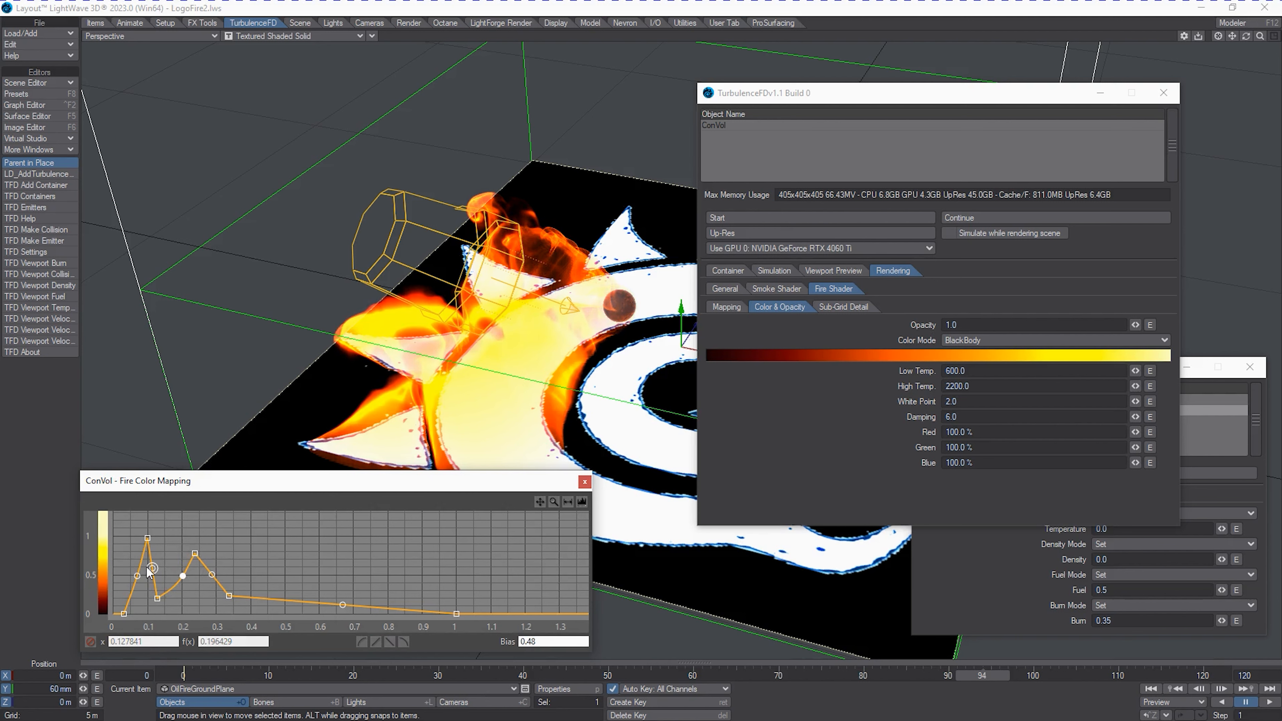
pyautogui.click(151, 569)
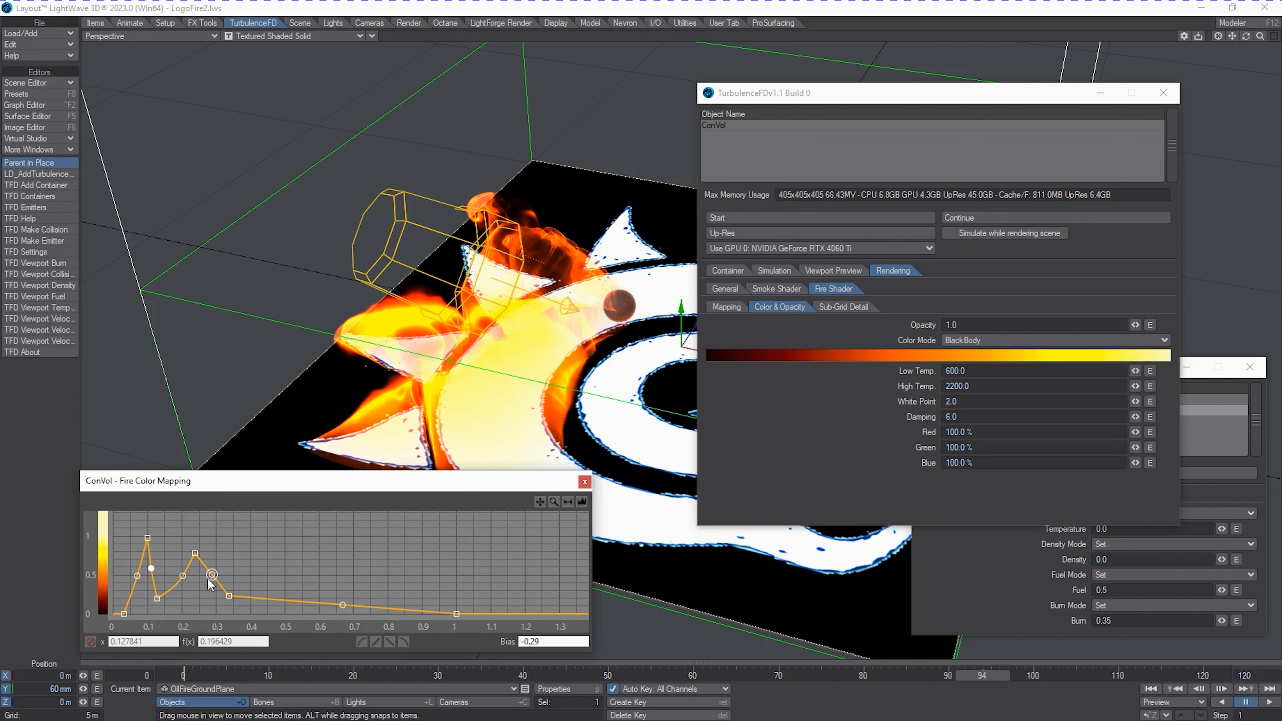
pyautogui.moveTo(209, 579); pyautogui.dragTo(154, 588)
pyautogui.click(226, 595)
pyautogui.moveTo(255, 598)
pyautogui.mouseDown()
pyautogui.moveTo(277, 599)
pyautogui.moveTo(259, 619)
pyautogui.moveTo(257, 607)
pyautogui.mouseUp()
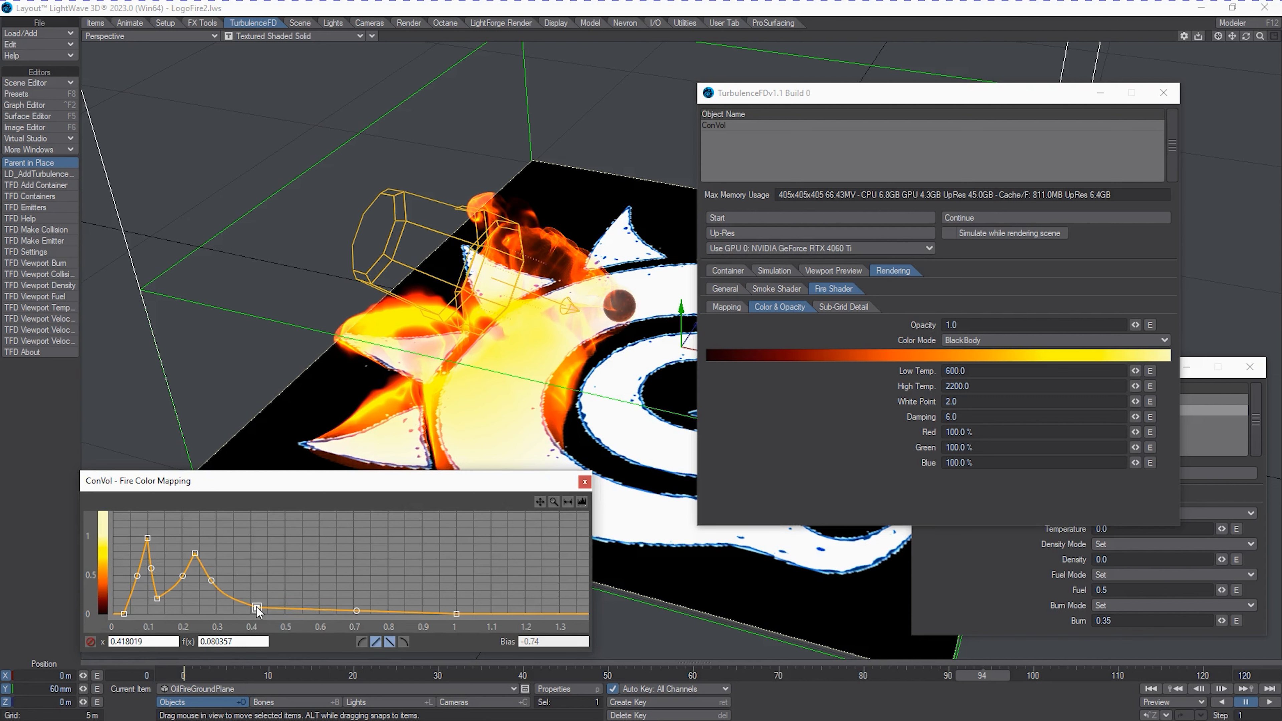
# Pull the mapping's end point in to about 0.63 and add a third peak at about 0.52, height 0.59.
pyautogui.click(455, 613)
pyautogui.moveTo(455, 613); pyautogui.dragTo(331, 635)
pyautogui.click(282, 551)
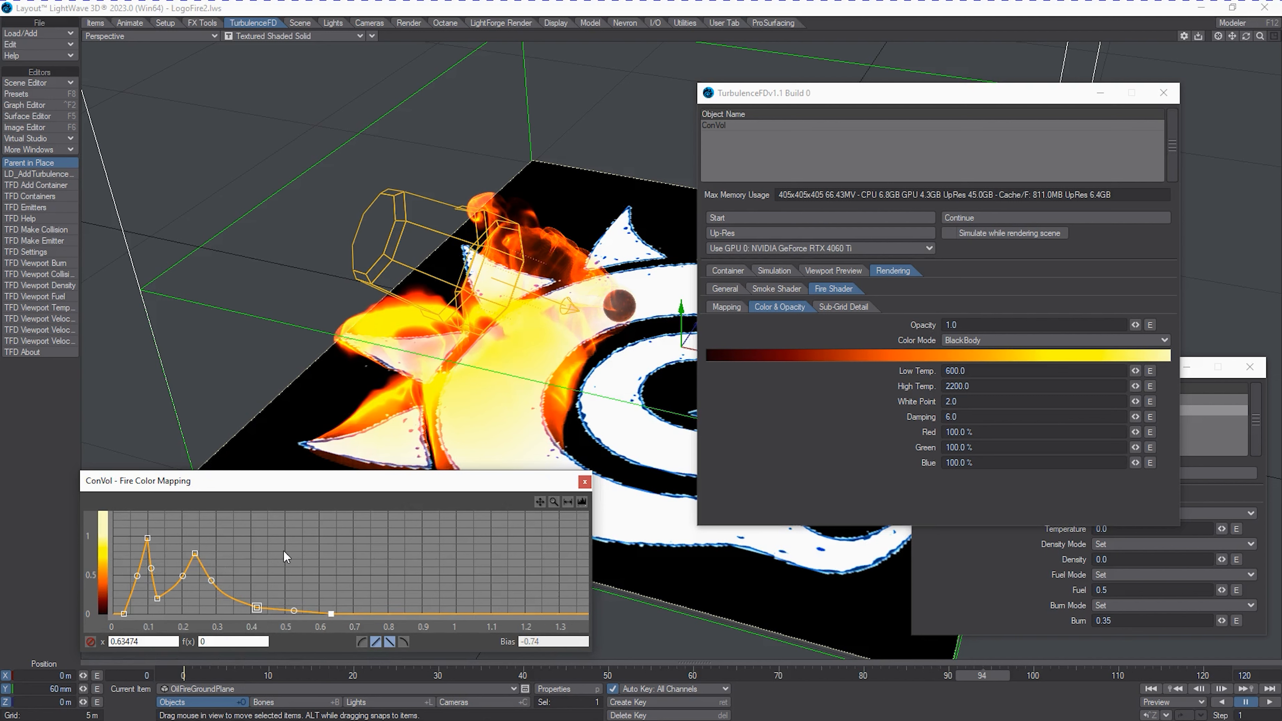
pyautogui.moveTo(285, 553); pyautogui.dragTo(292, 569)
# Set the fire shader's noise intensity to 250 mm and its largest noise scale to 500 mm.
pyautogui.click(865, 309)
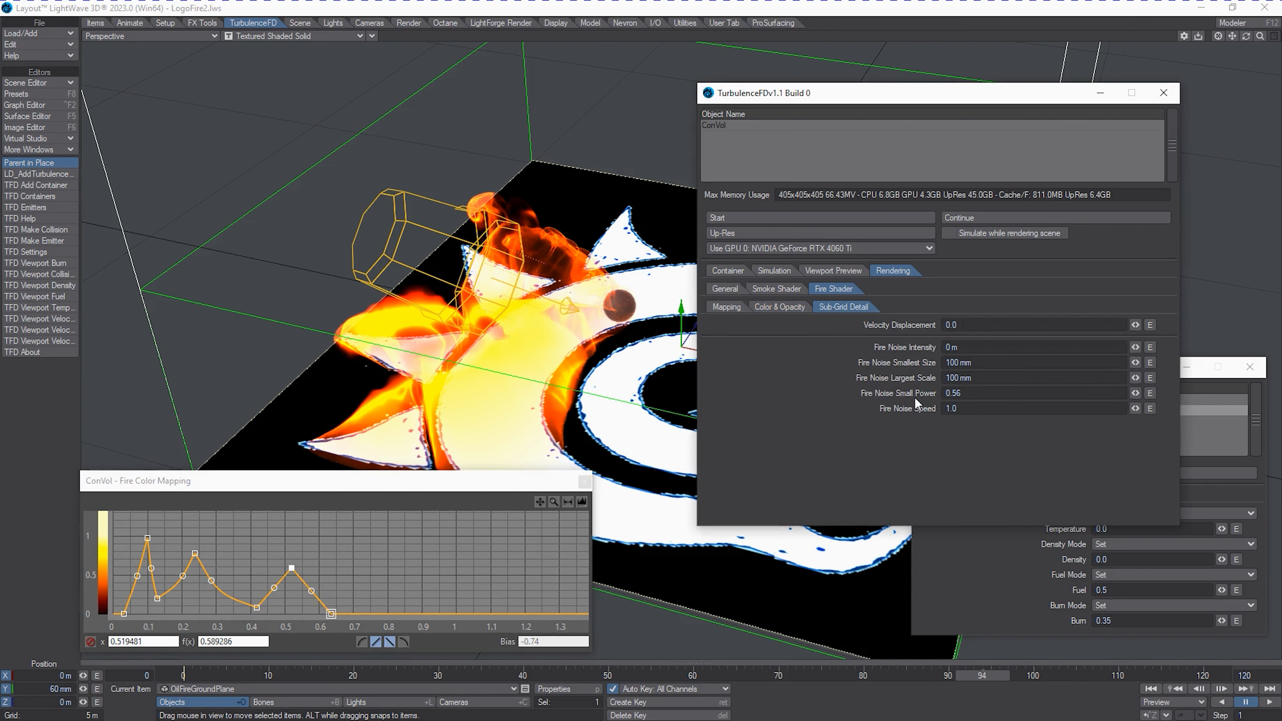
pyautogui.click(989, 348)
pyautogui.write('250mm')
pyautogui.press('Tab')
pyautogui.press('Tab')
pyautogui.write('.52')
pyautogui.press('Return')
# Set the smoke shader's mapping channel to None.
pyautogui.click(781, 292)
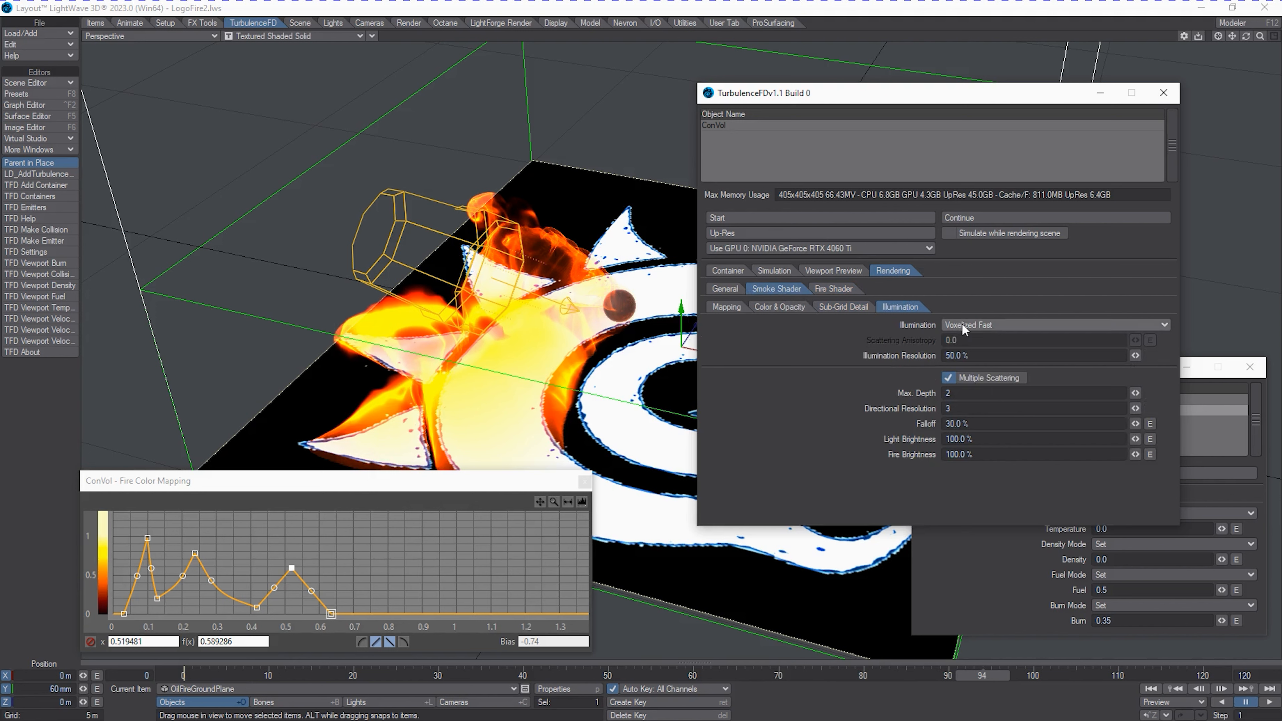
pyautogui.click(767, 308)
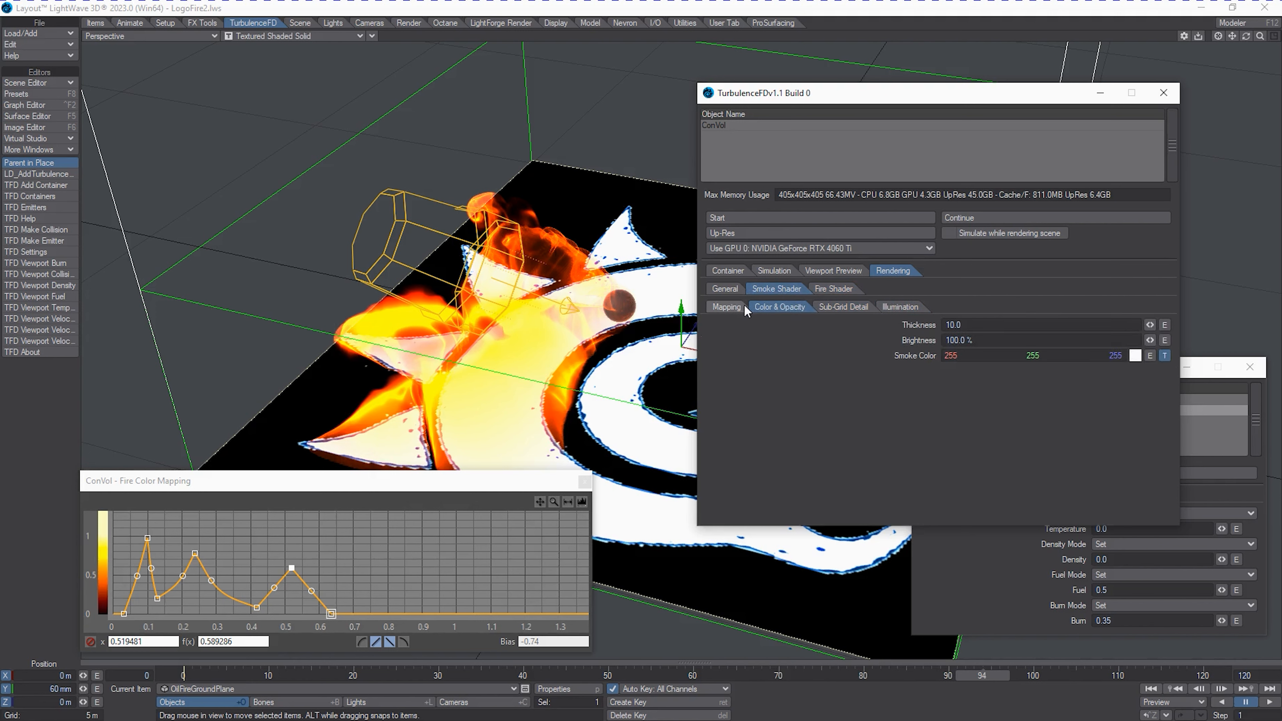
pyautogui.click(727, 307)
pyautogui.click(976, 325)
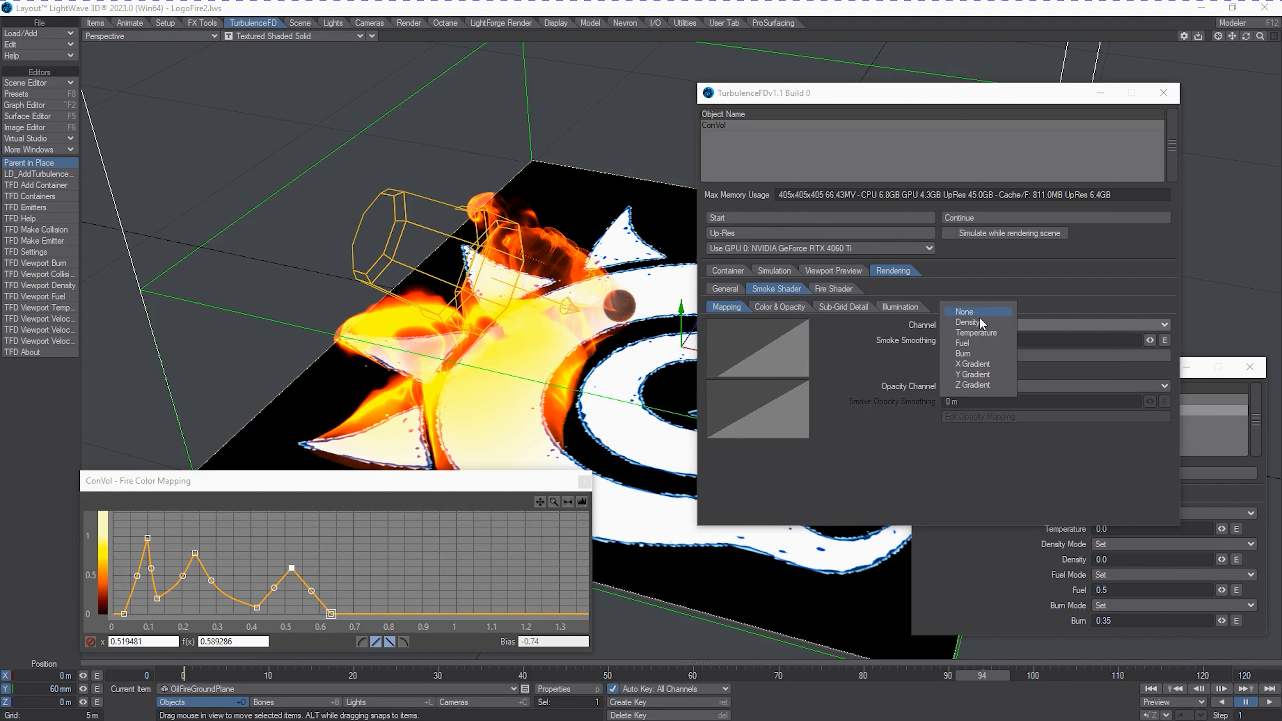
pyautogui.click(977, 312)
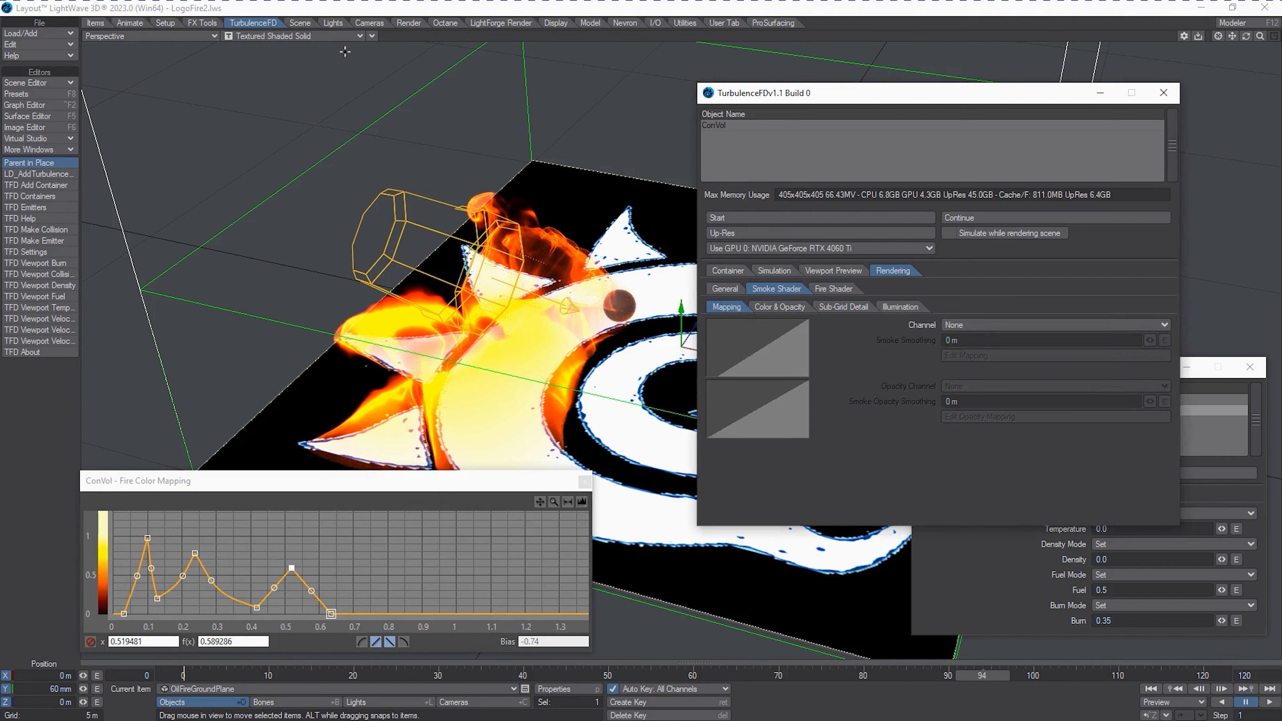
# Switch the perspective view to VPR and enable legacy volumetrics in the render properties, clearing that window from view.
pyautogui.click(330, 33)
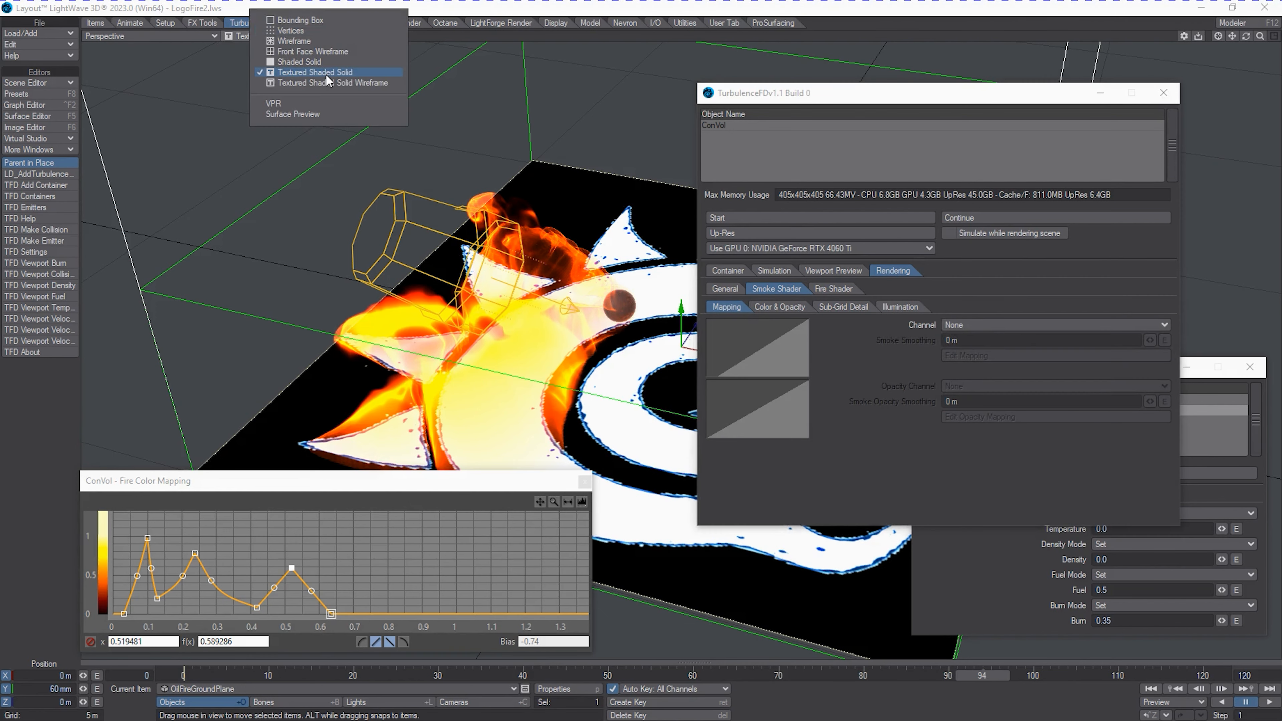
pyautogui.click(316, 103)
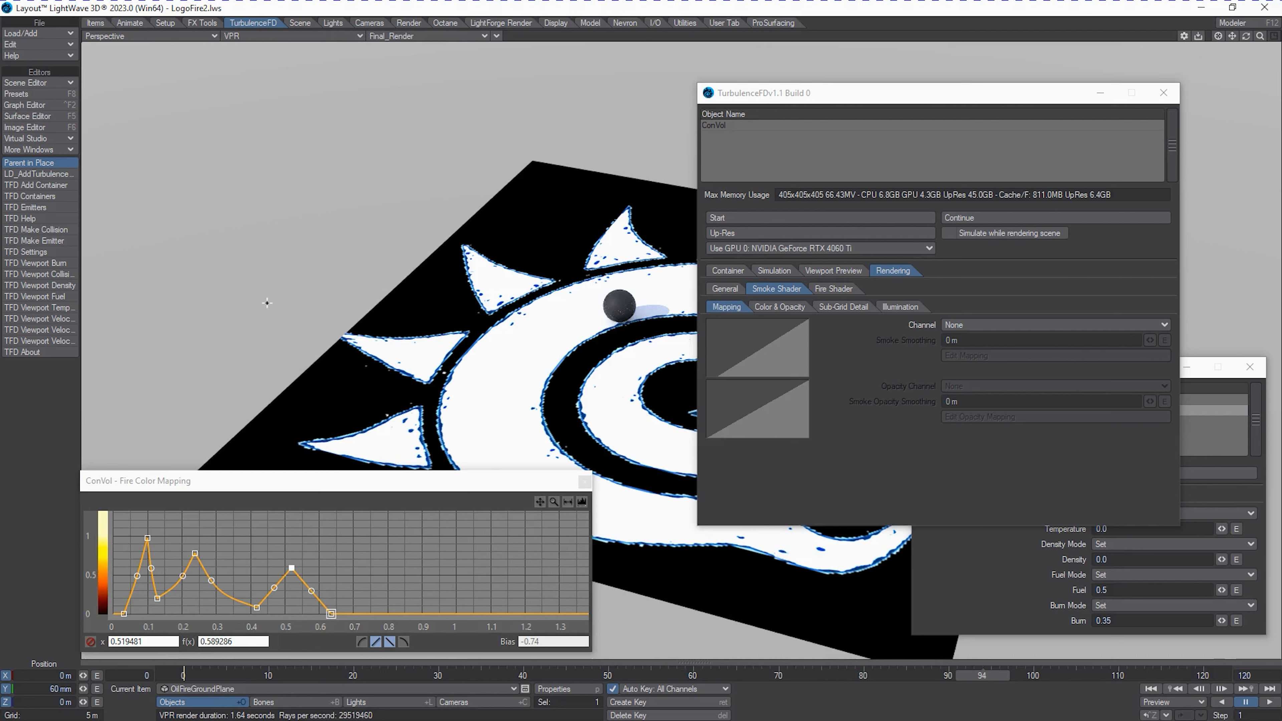
pyautogui.click(410, 30)
pyautogui.click(45, 190)
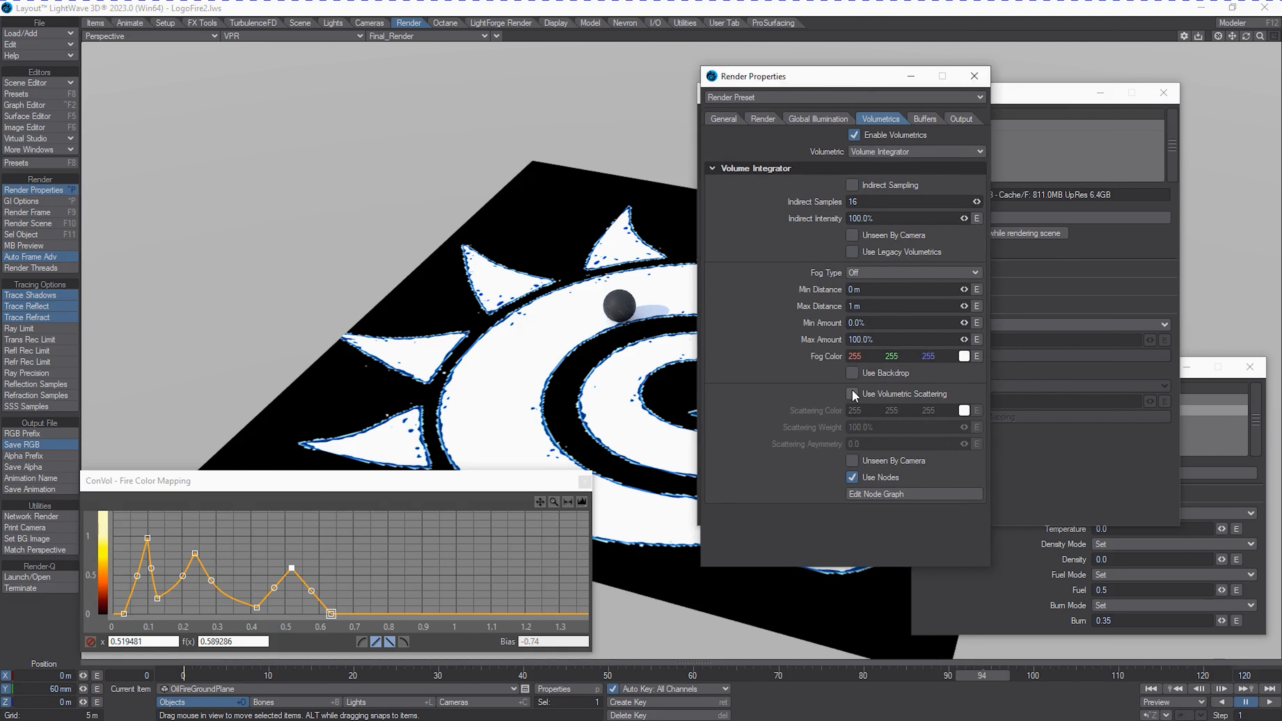
pyautogui.click(852, 252)
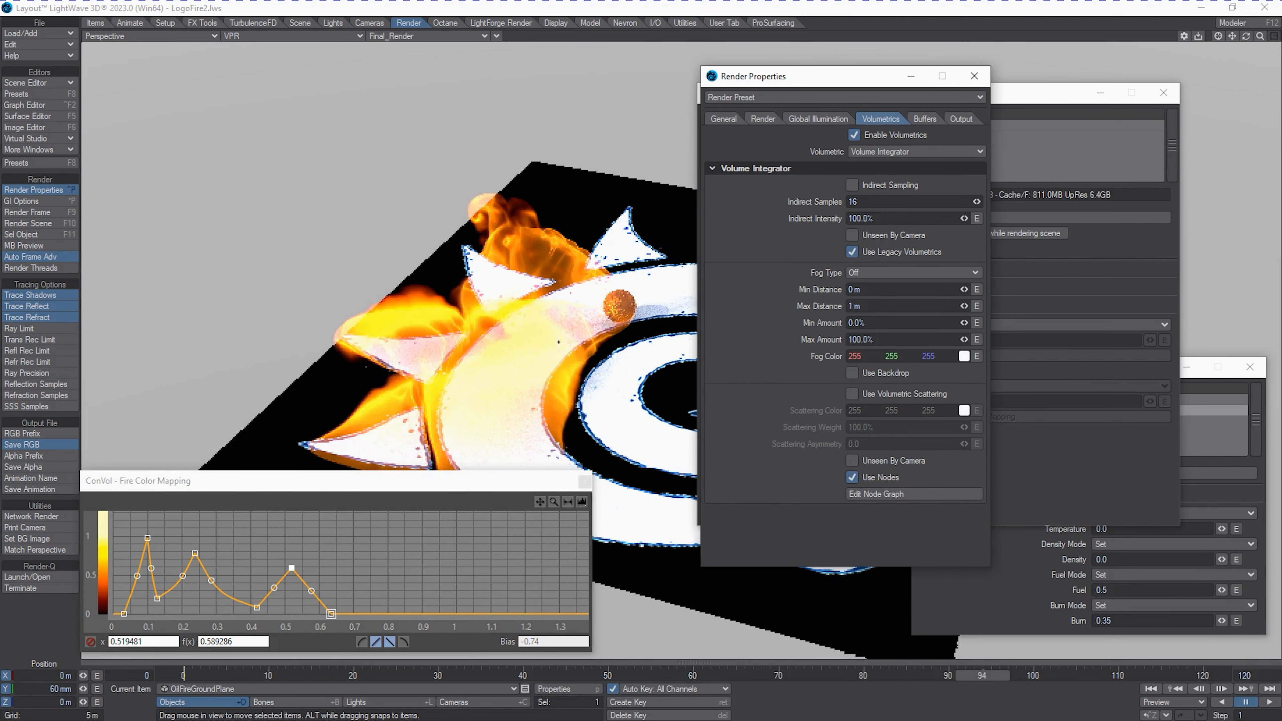
pyautogui.moveTo(837, 84); pyautogui.dragTo(1281, 86)
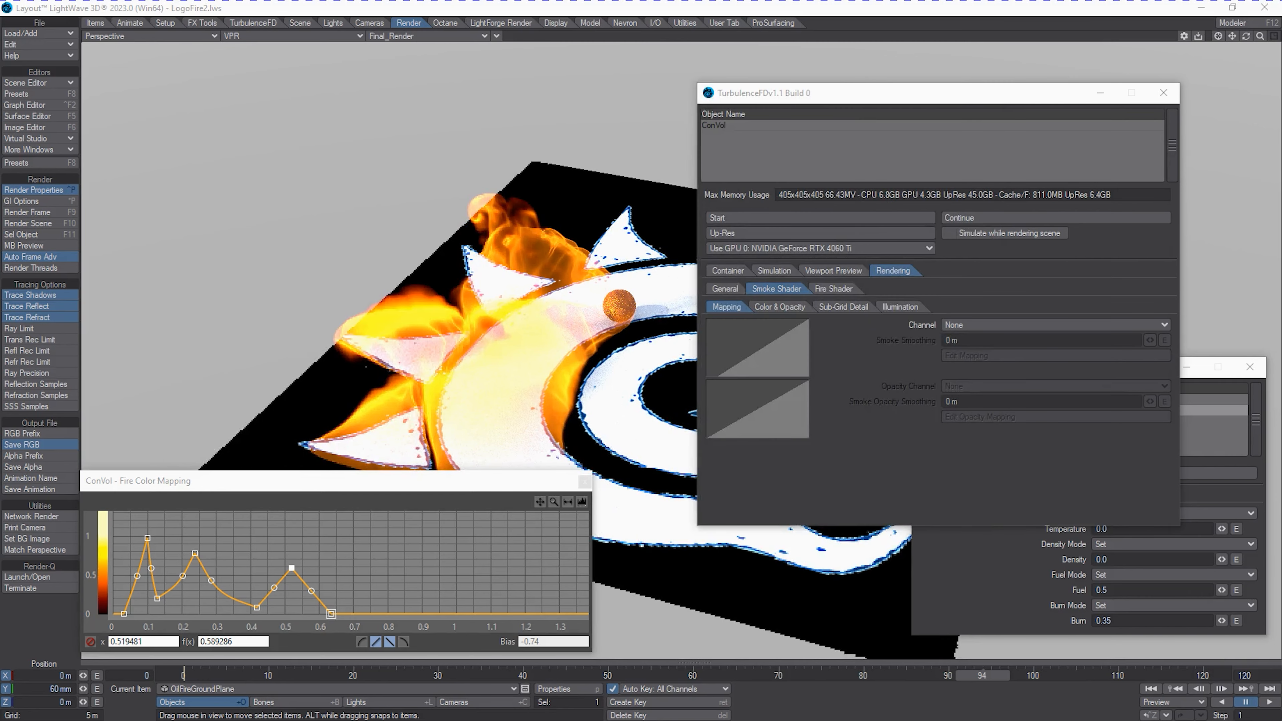
# Set the fire shader's smallest noise size to 50 mm and its noise intensity to 1 m.
pyautogui.click(834, 288)
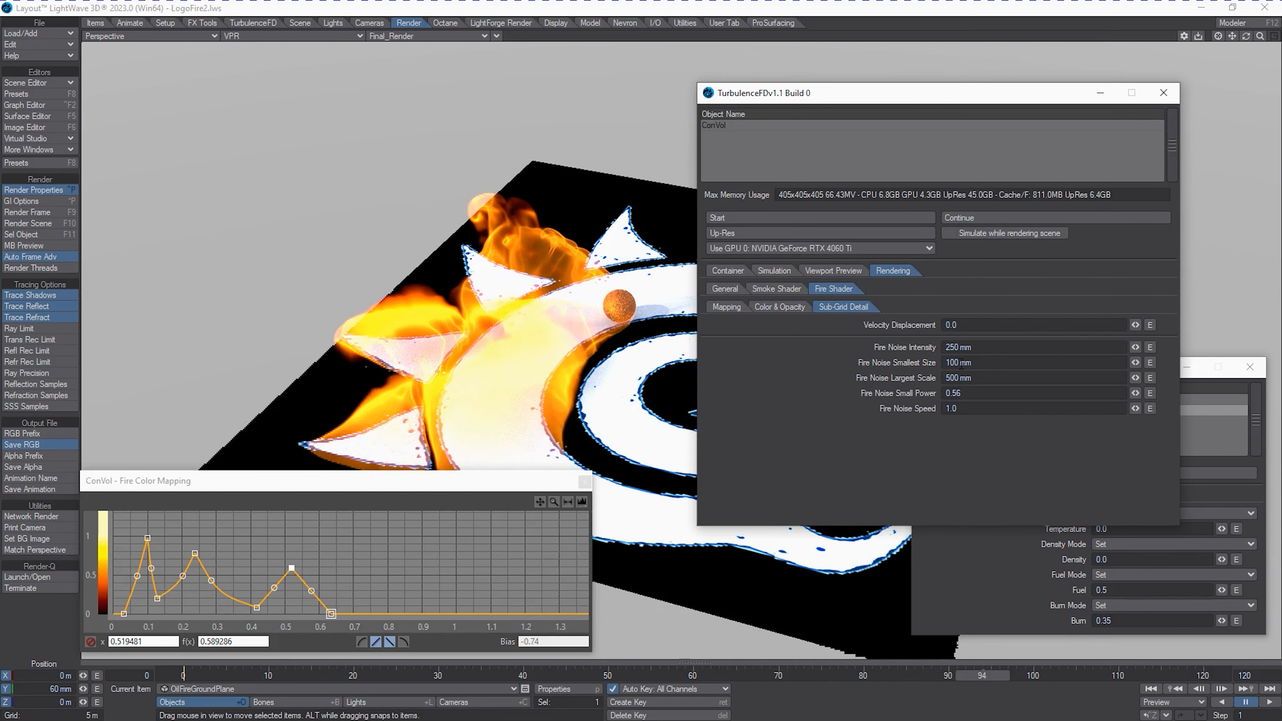
pyautogui.moveTo(959, 363); pyautogui.dragTo(881, 370)
pyautogui.write('50')
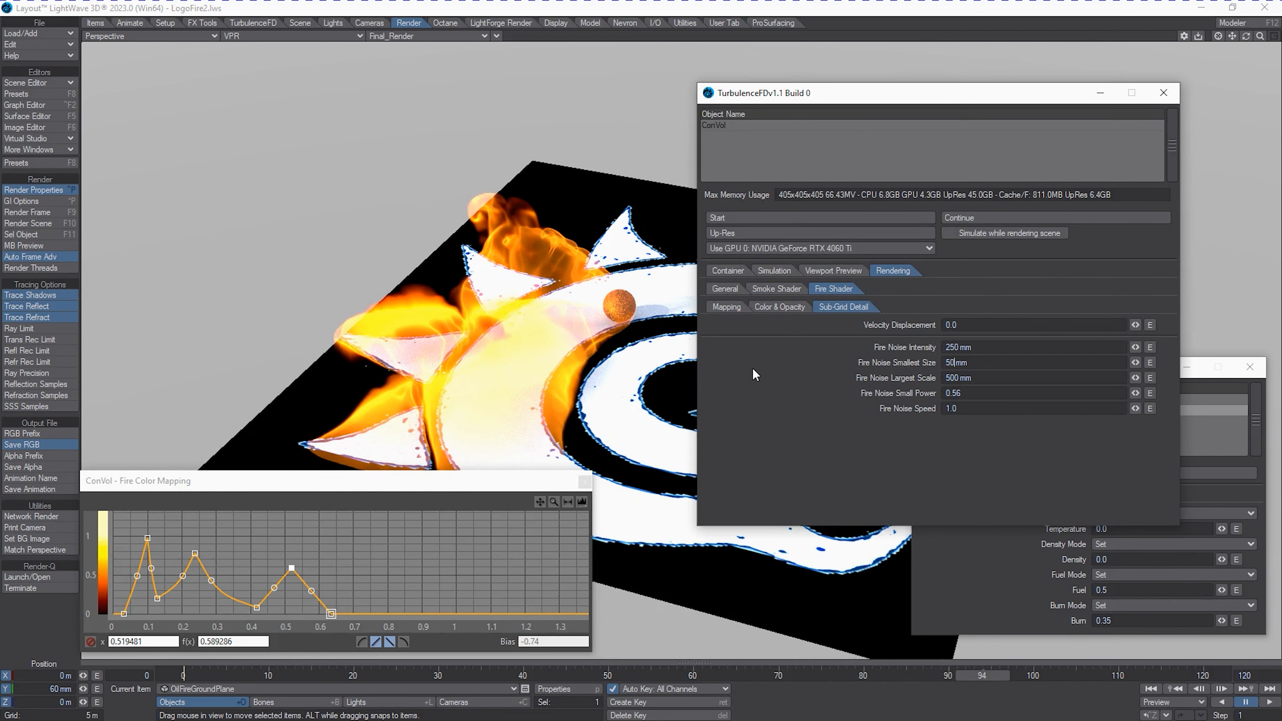
pyautogui.press('Tab')
pyautogui.press('Return')
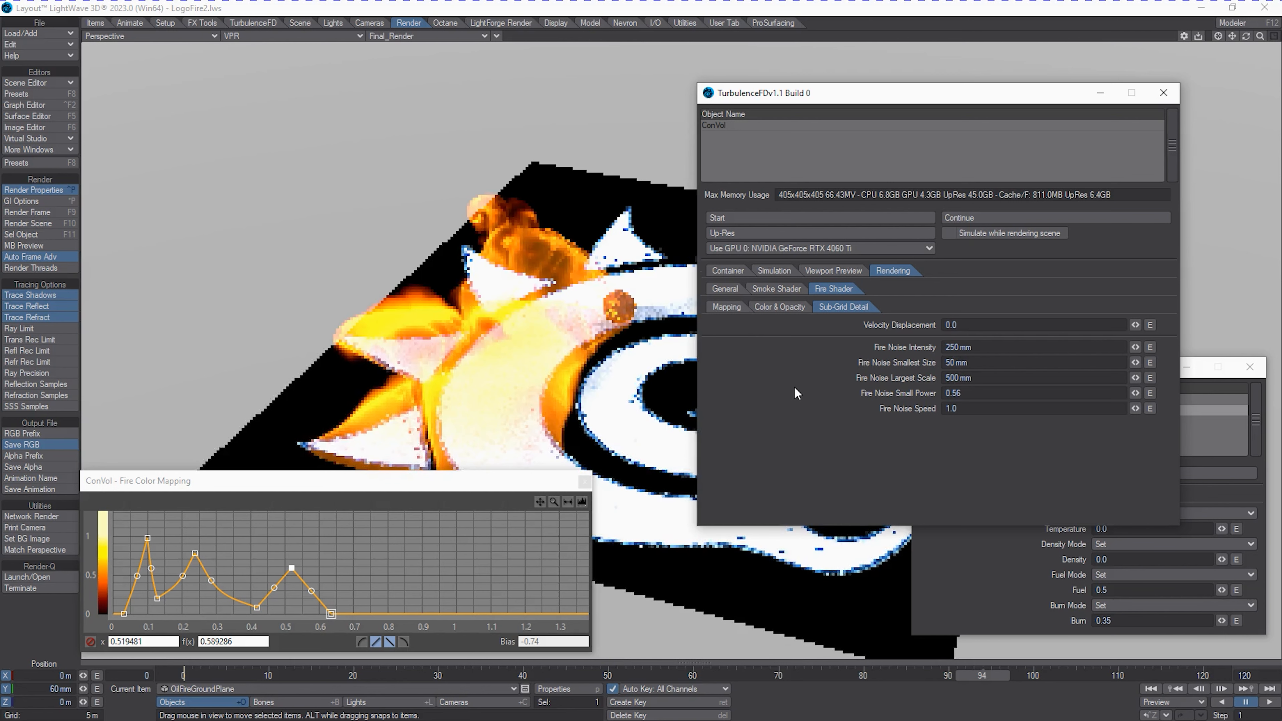
pyautogui.moveTo(975, 348); pyautogui.dragTo(904, 350)
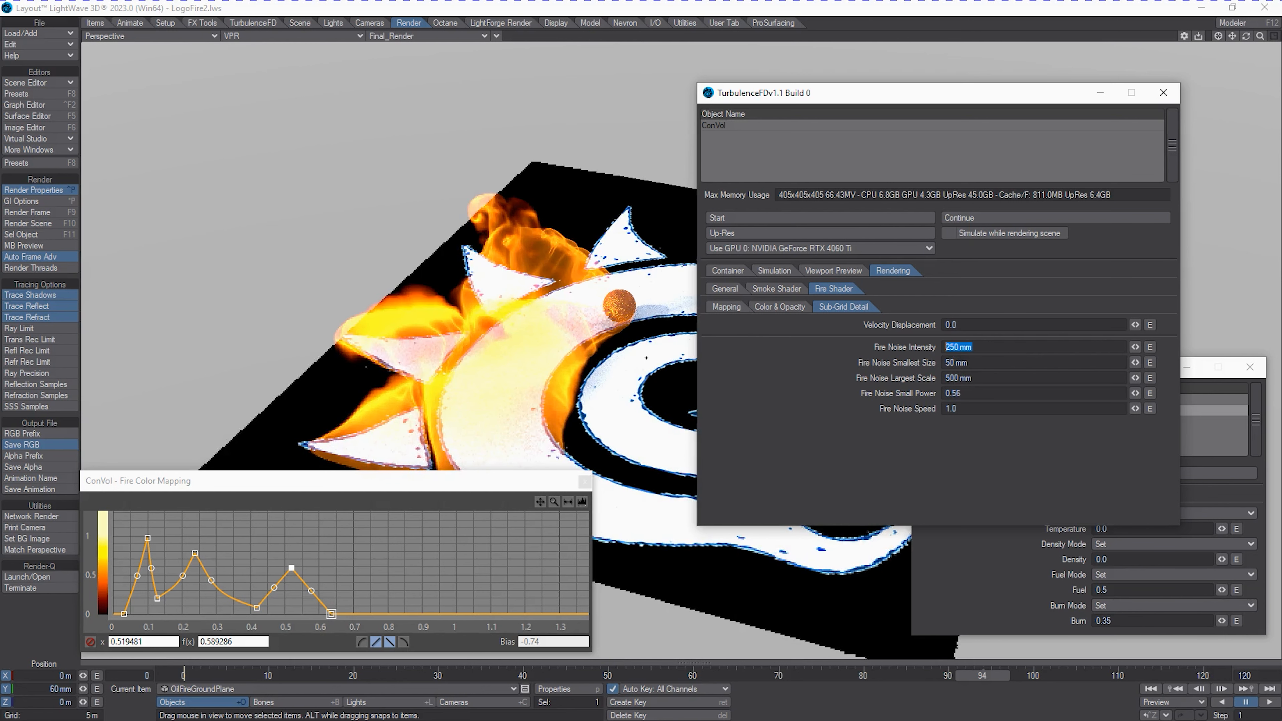
pyautogui.write('1')
pyautogui.press('Tab')
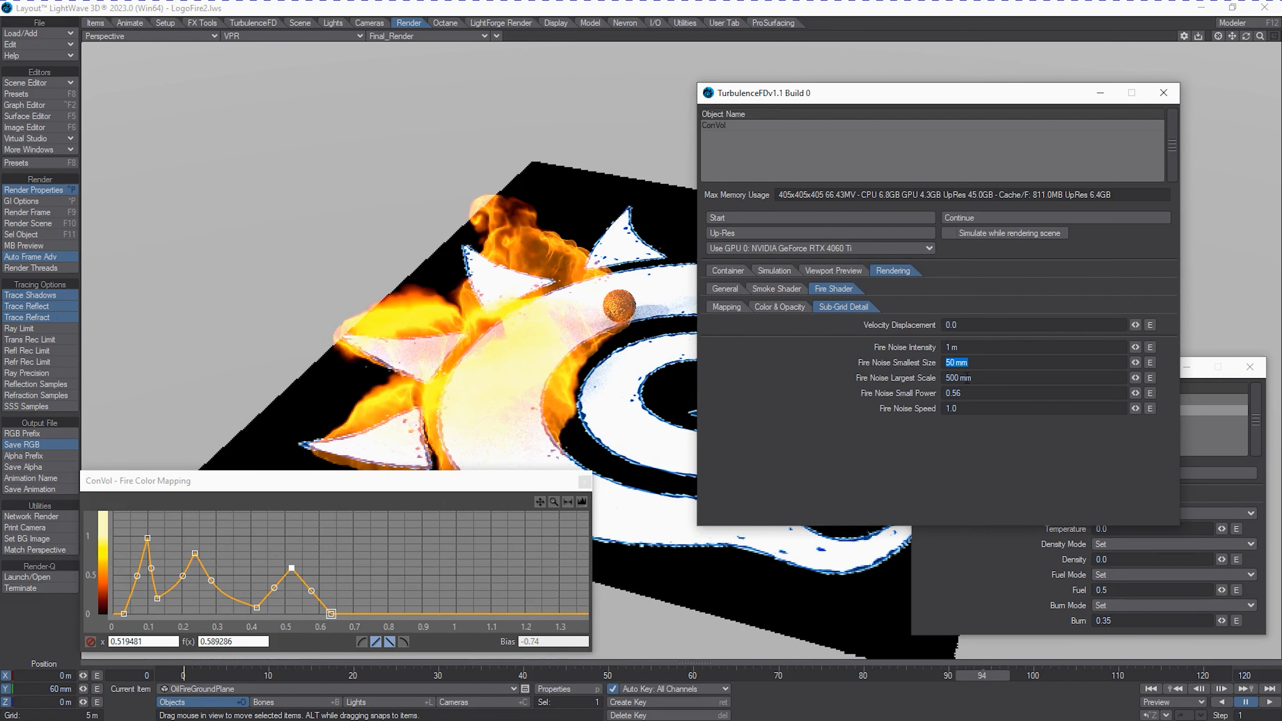
# Set the fire shader's opacity to 0.8.
pyautogui.click(785, 309)
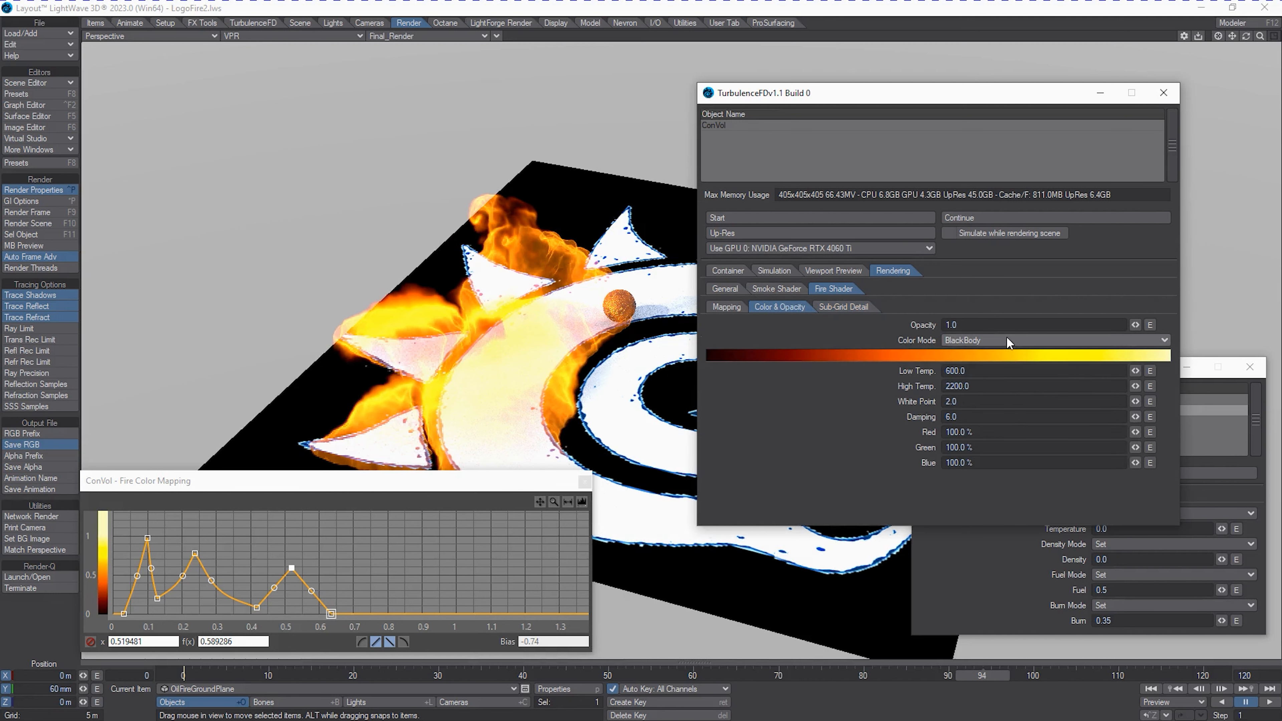
pyautogui.moveTo(971, 326); pyautogui.dragTo(611, 377)
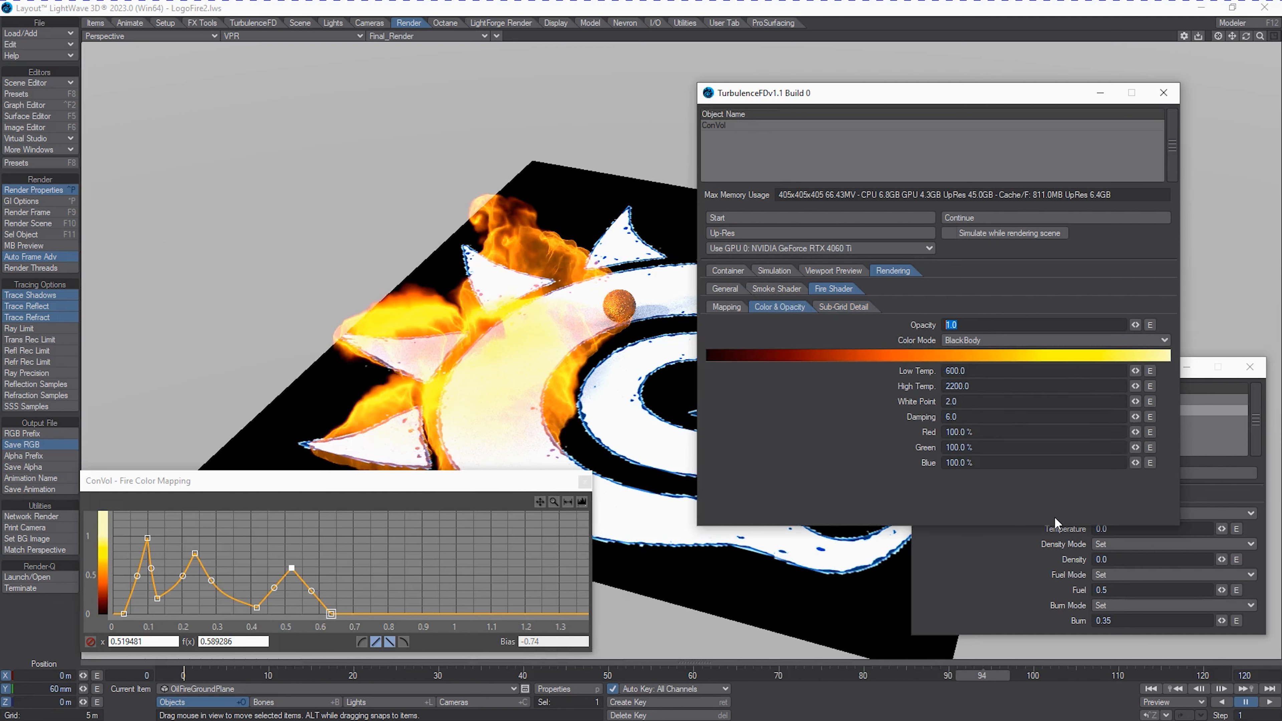
pyautogui.write('0.8')
pyautogui.press('Tab')
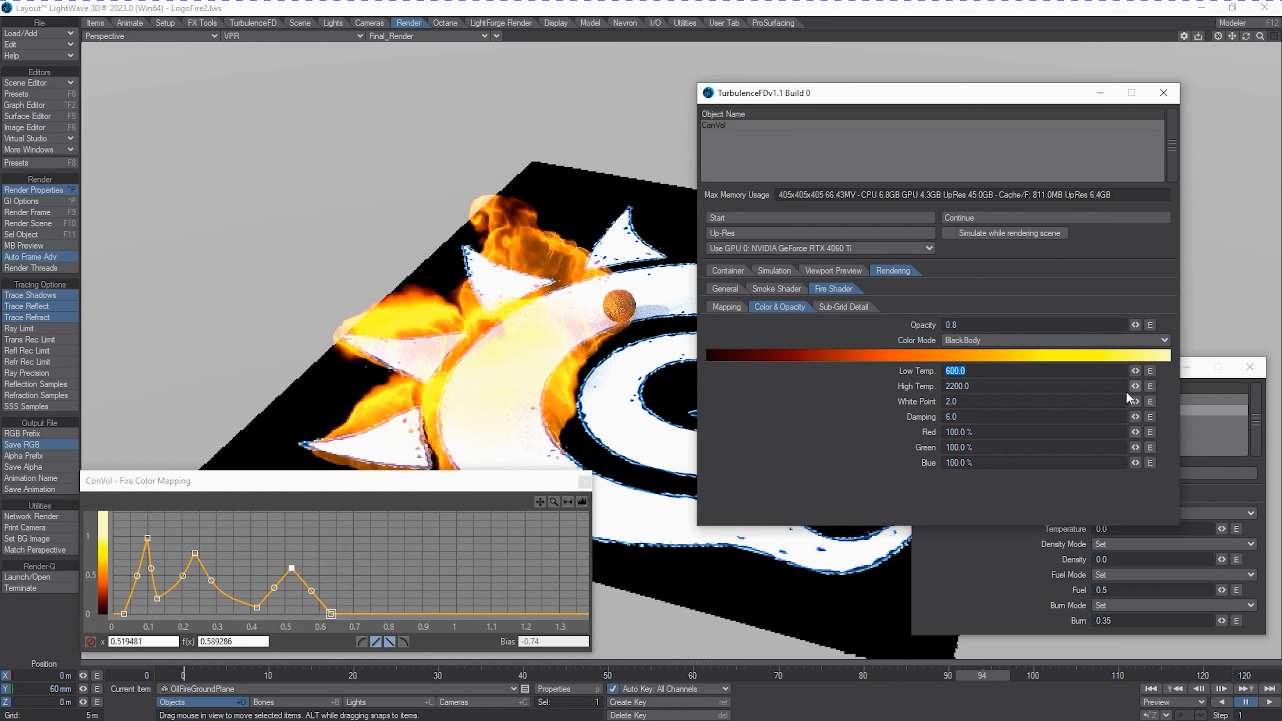
# Set the fire's black body color levels to 70% red, 105% green and 90% blue.
pyautogui.press('Tab')
pyautogui.press('Tab')
pyautogui.press('Tab')
pyautogui.press('Tab')
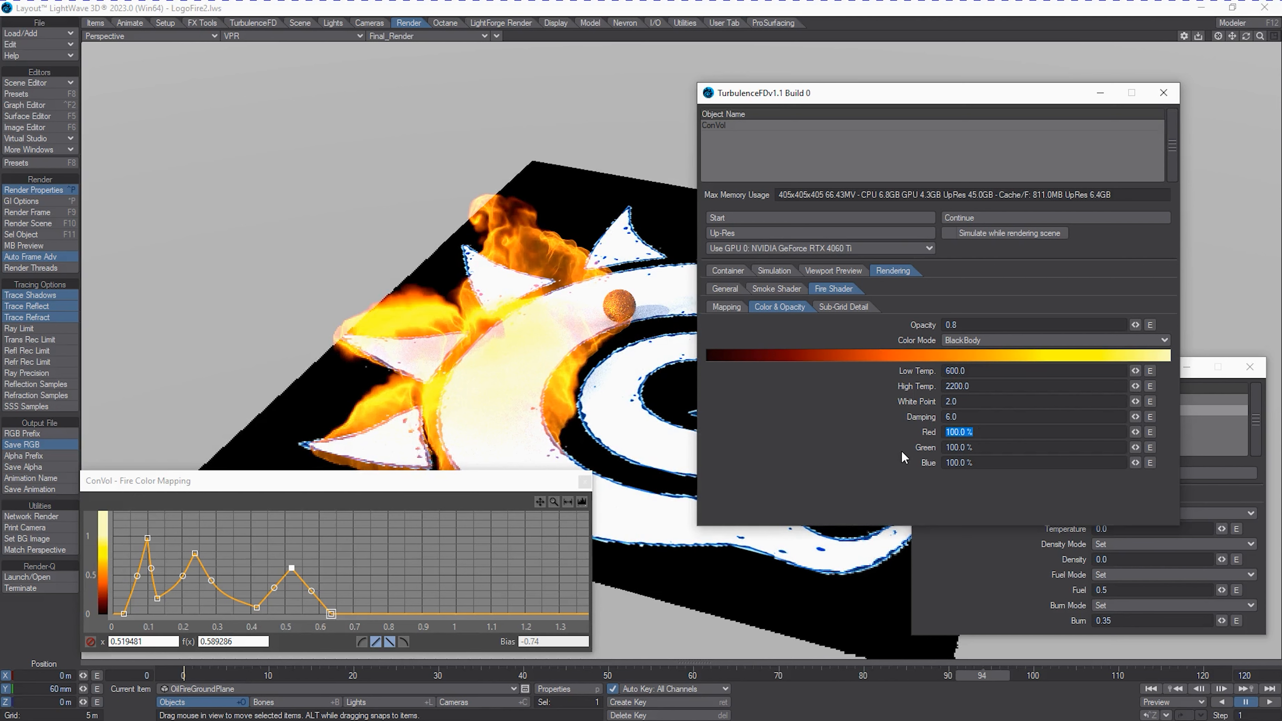
pyautogui.write('70')
pyautogui.press('Tab')
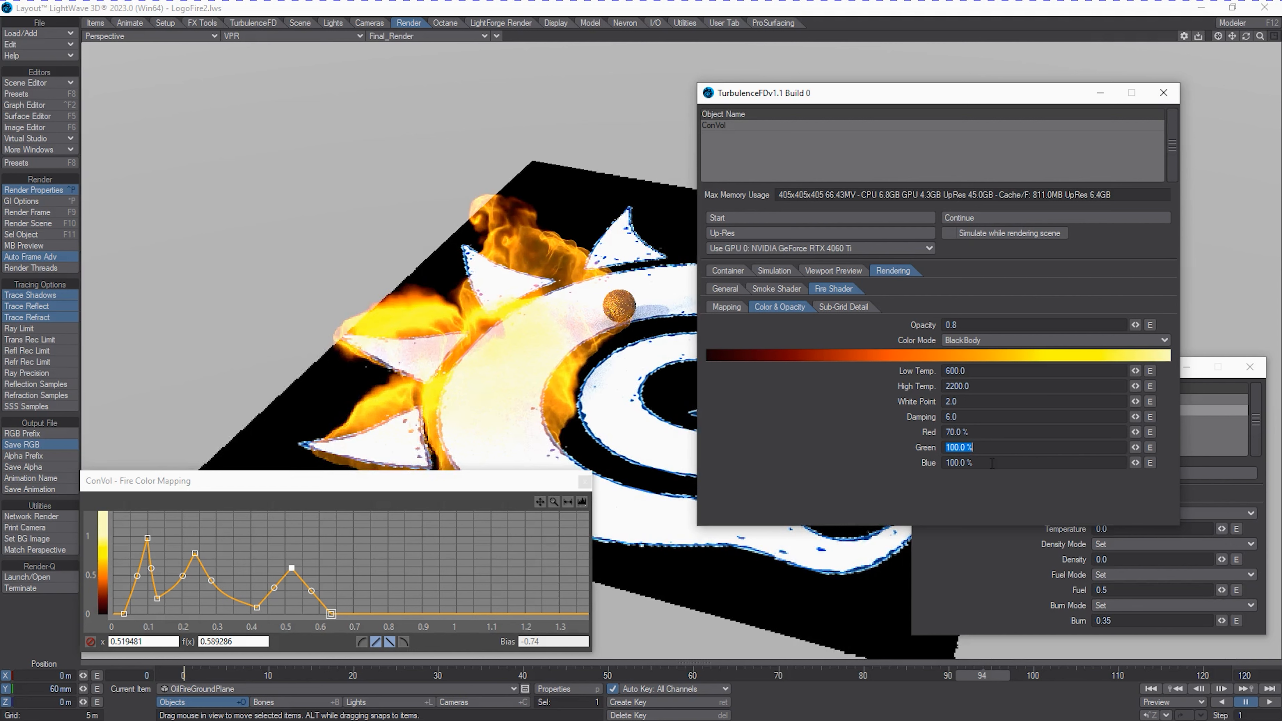
pyautogui.write('1')
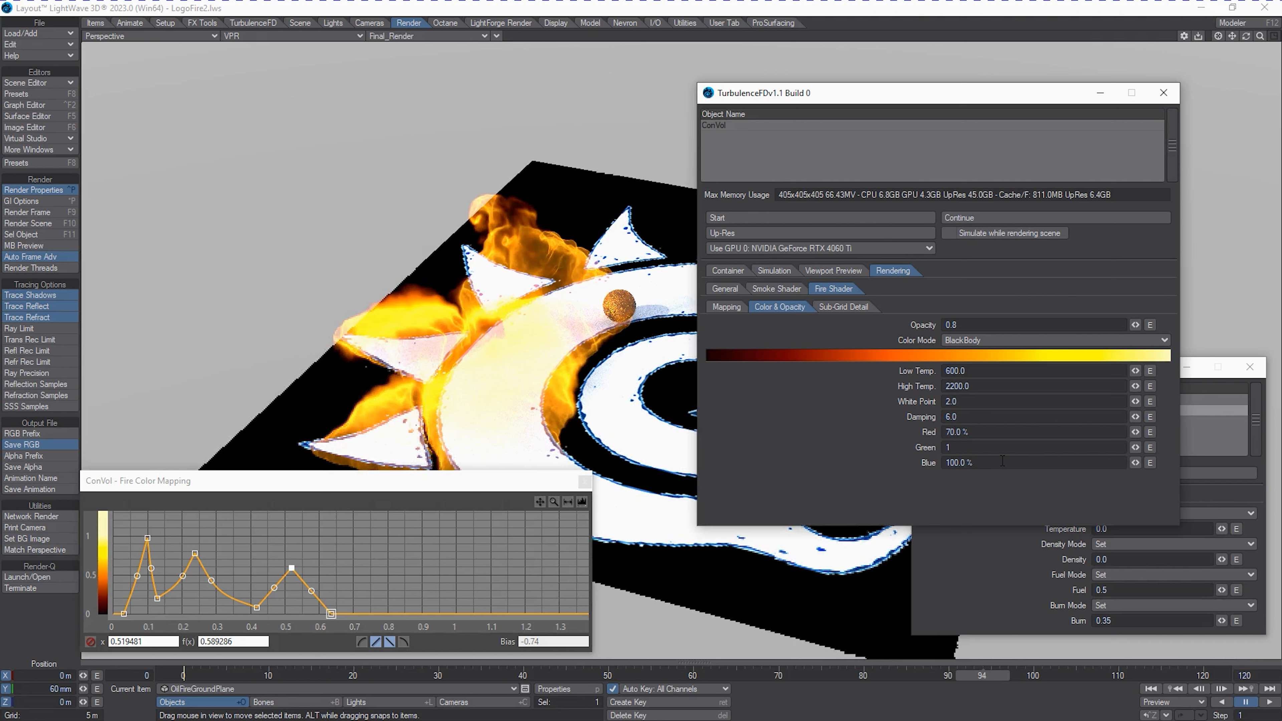
pyautogui.write('05')
pyautogui.press('Tab')
pyautogui.write('90')
pyautogui.press('Return')
# Turn off the smoke shader's multiple scattering and set its mapping channel to Density.
pyautogui.click(770, 290)
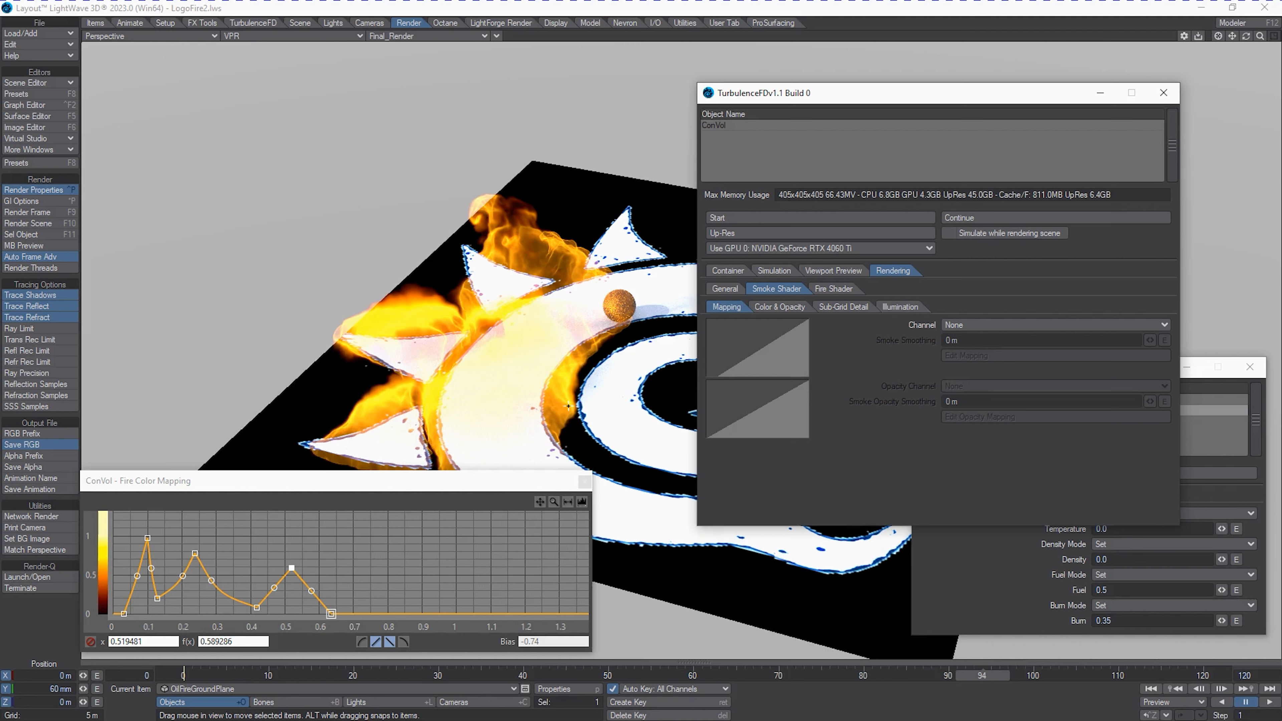
pyautogui.click(898, 307)
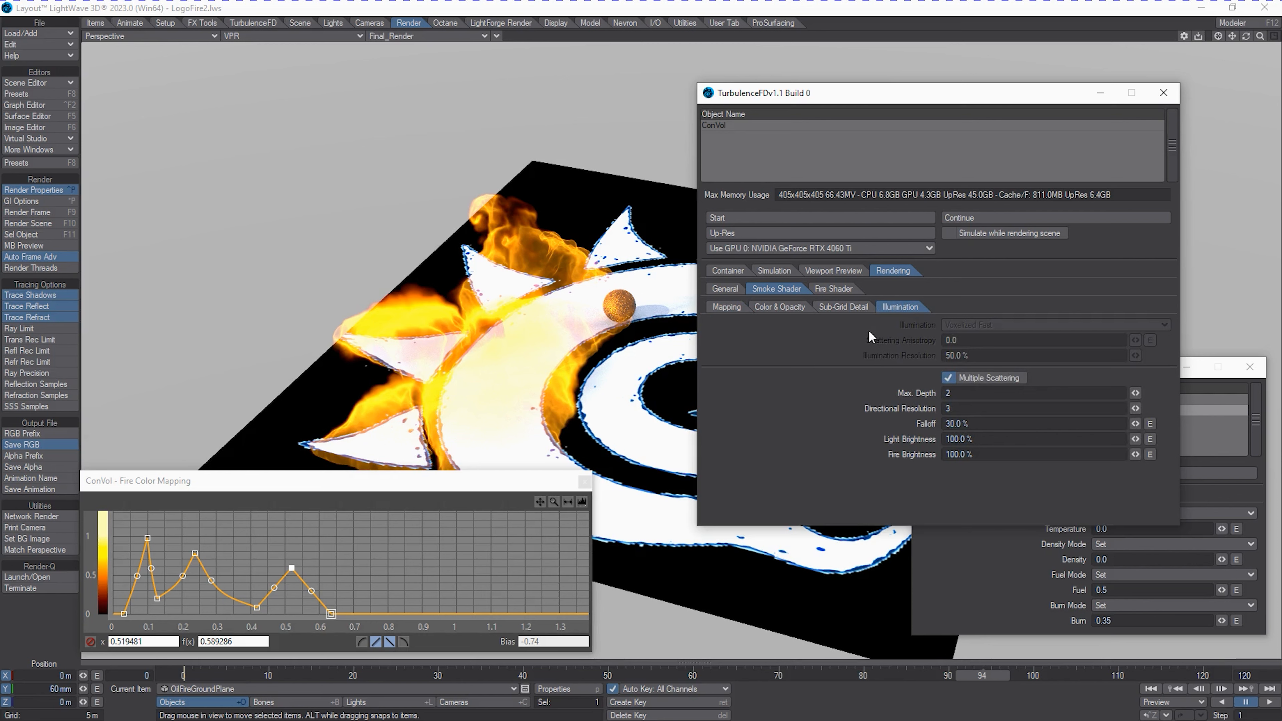
pyautogui.click(958, 378)
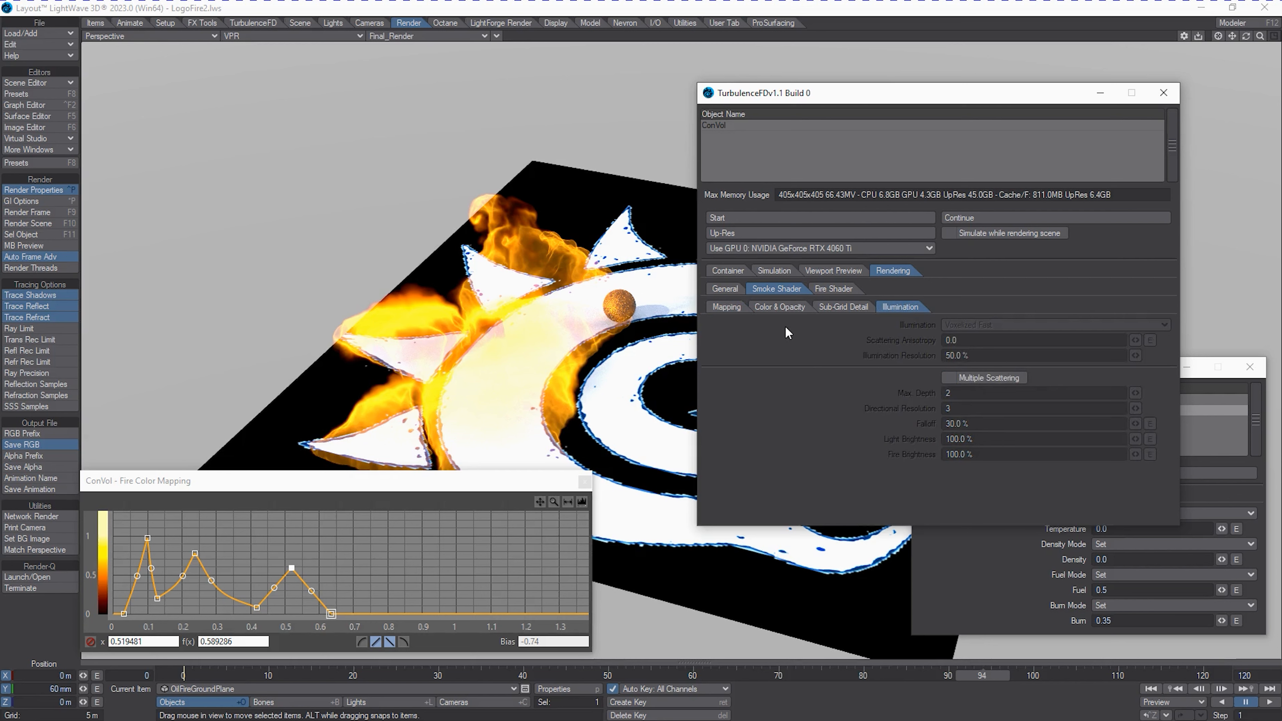
pyautogui.click(739, 309)
pyautogui.click(990, 328)
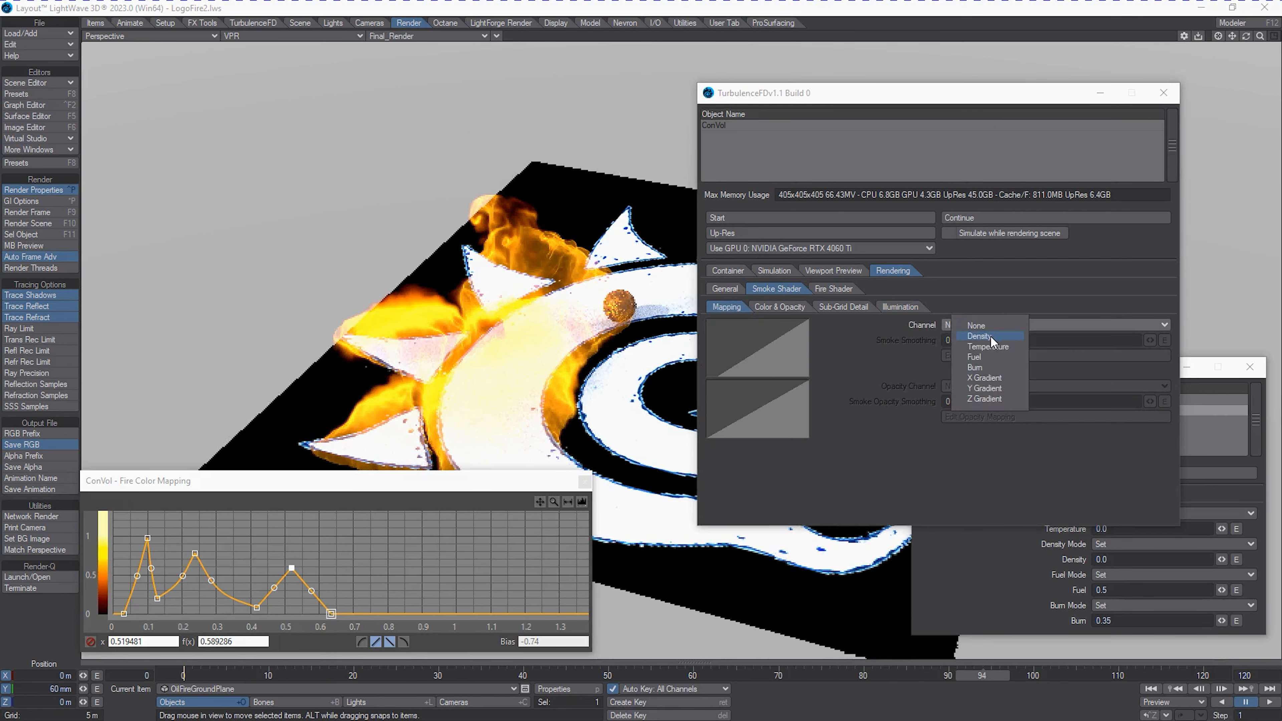
pyautogui.click(990, 337)
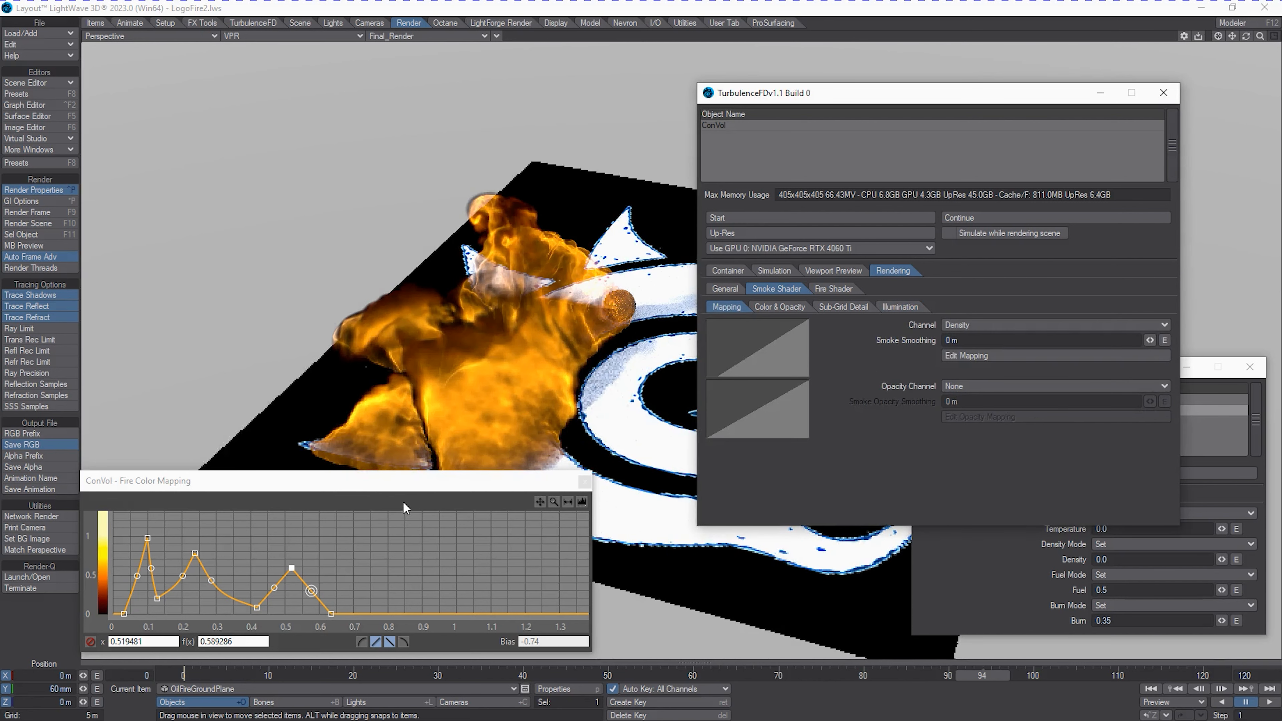
# Turn off the gradient layer in the smoke color texture and remove the texture from the smoke color.
pyautogui.click(408, 558)
pyautogui.moveTo(431, 488); pyautogui.dragTo(458, 513)
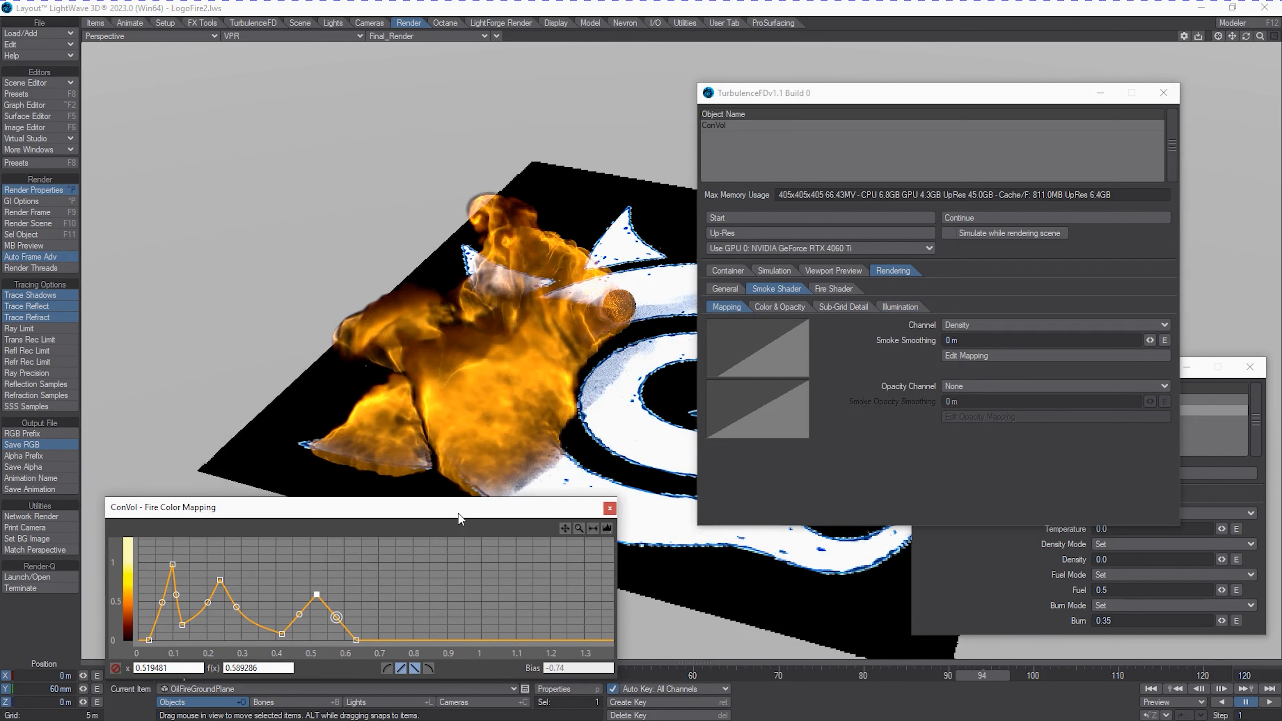
pyautogui.click(856, 308)
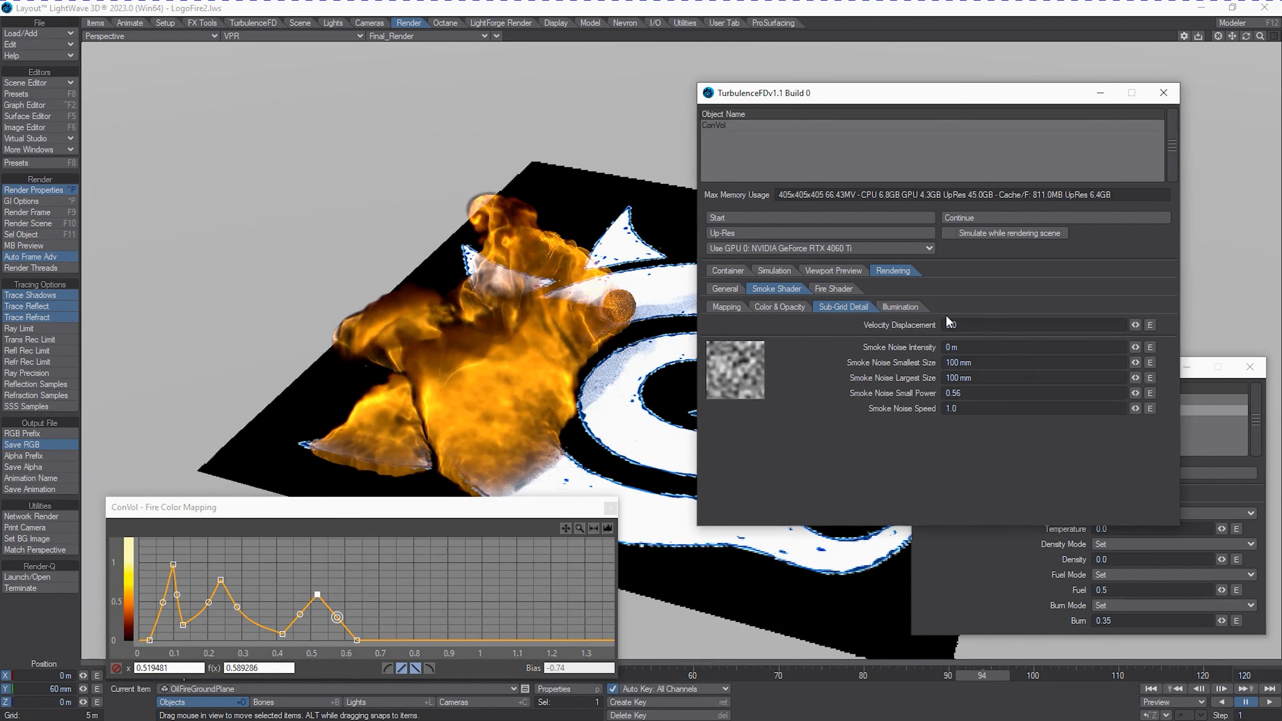
pyautogui.click(805, 306)
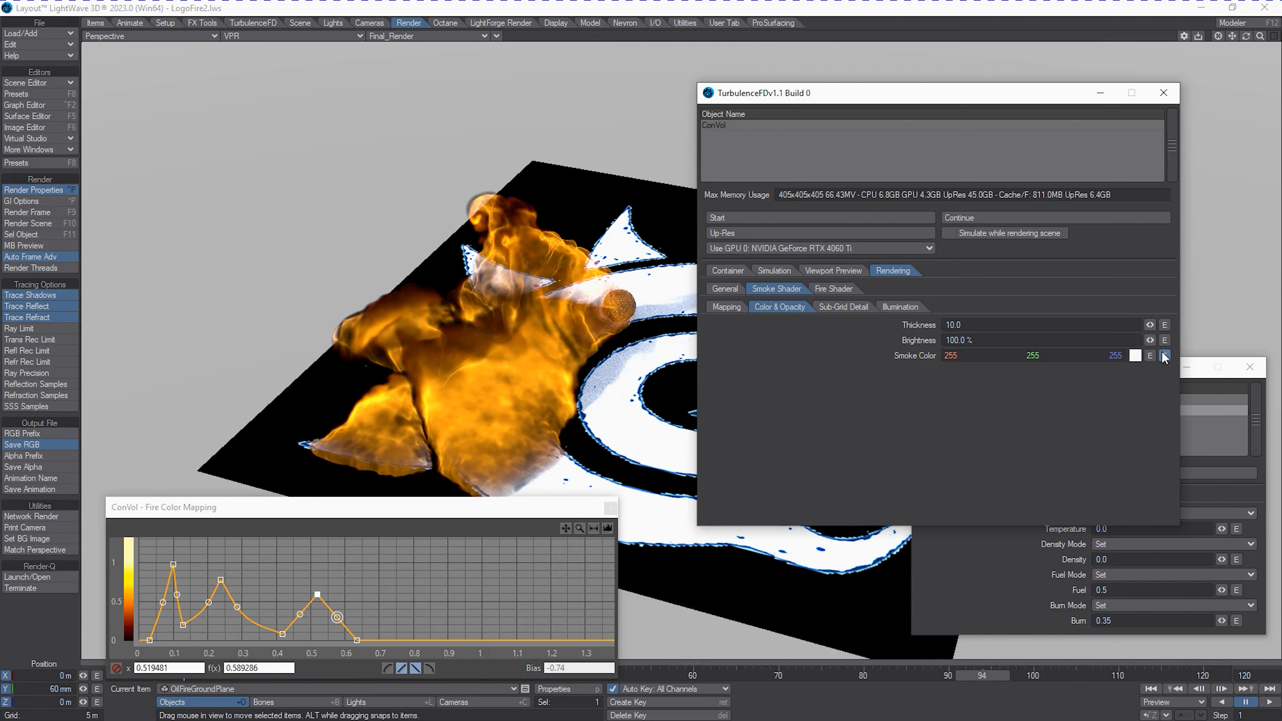
pyautogui.click(1164, 356)
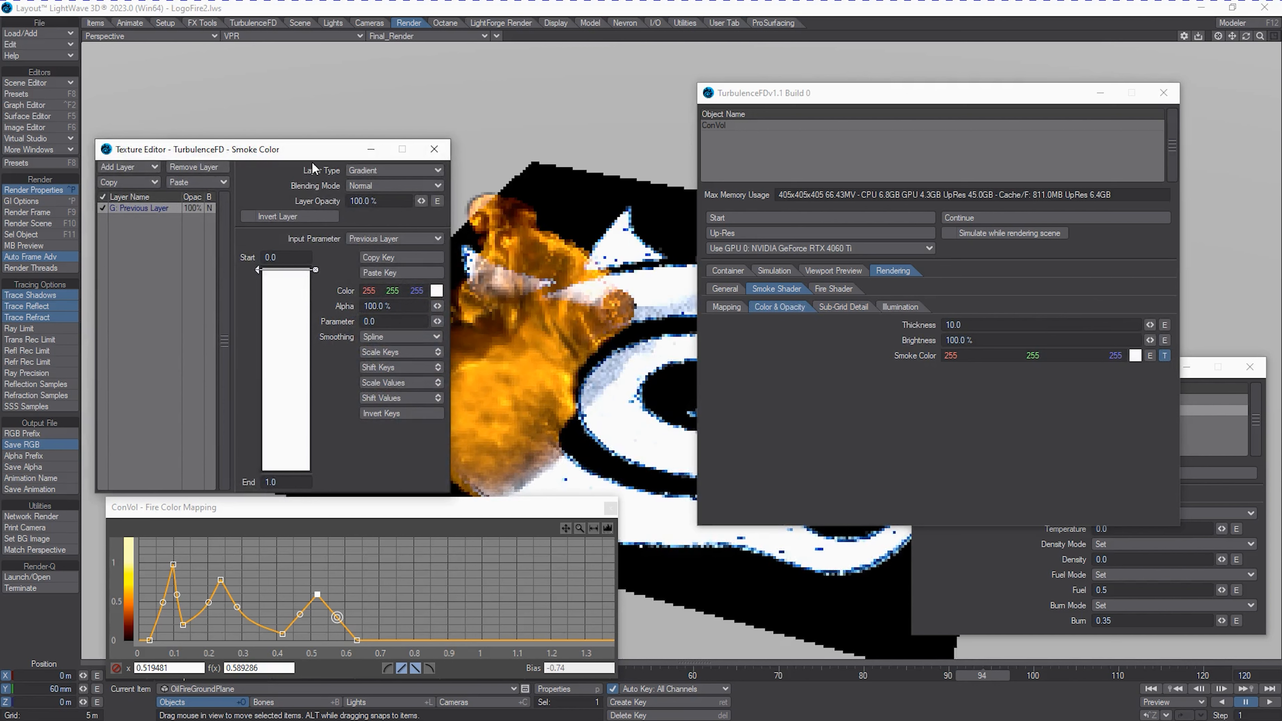
pyautogui.click(428, 153)
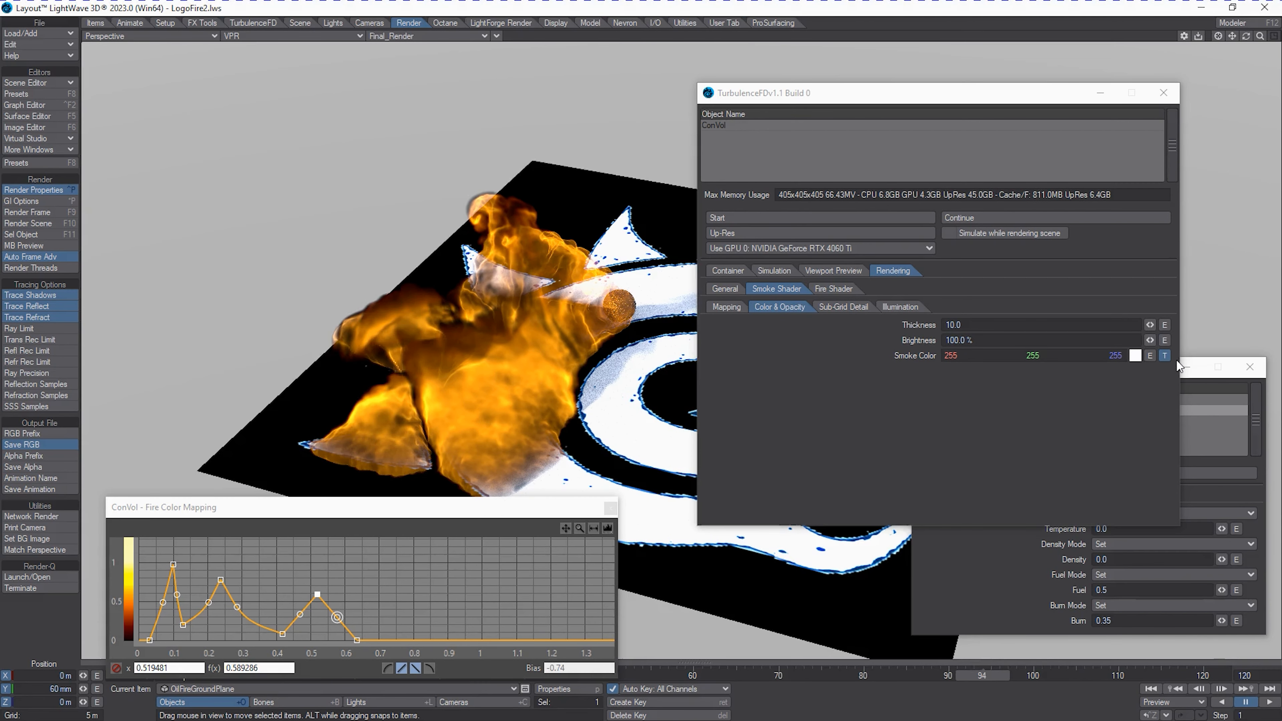
pyautogui.click(1164, 356)
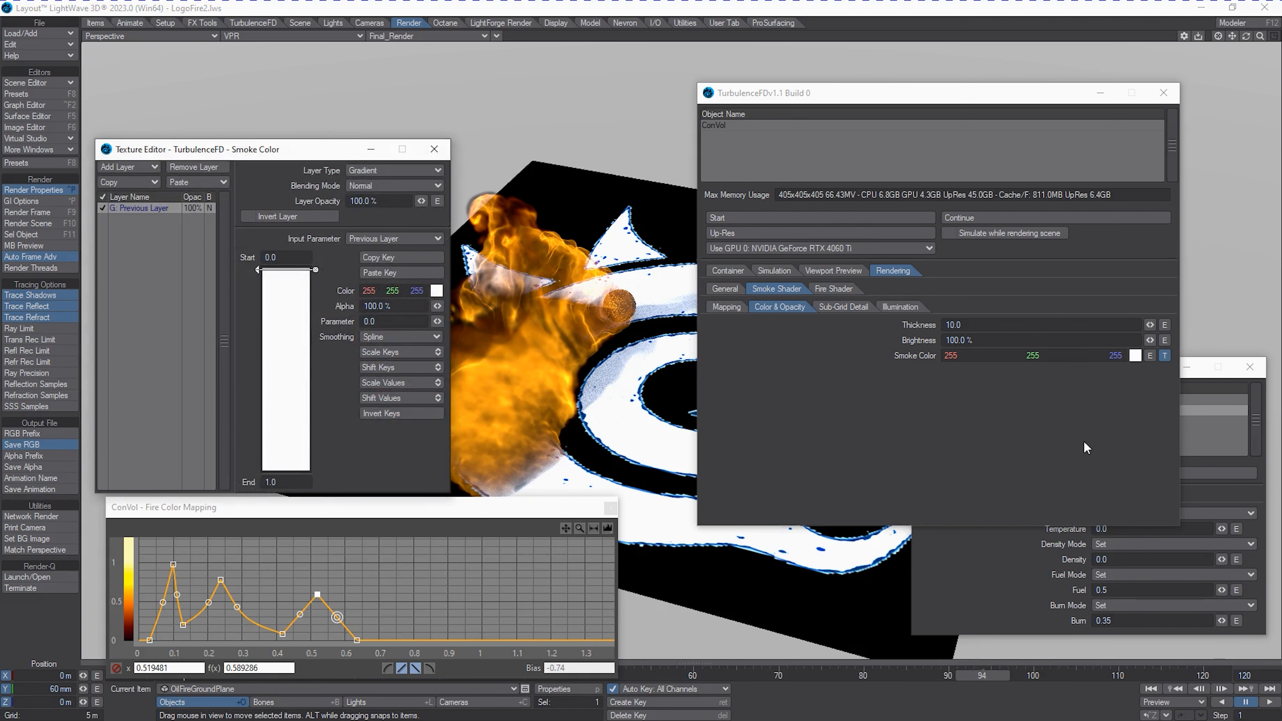
pyautogui.click(102, 208)
pyautogui.click(434, 150)
pyautogui.click(1168, 354)
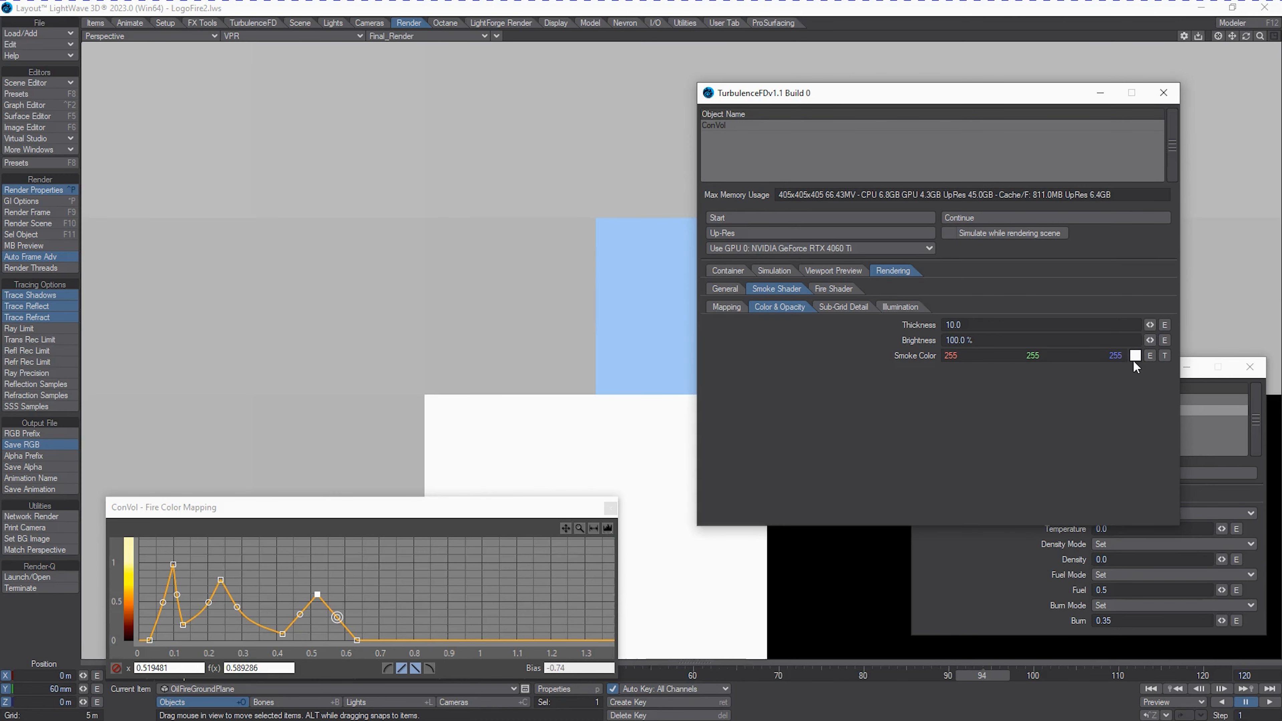
# Set the smoke shader's color to a near-black gray with a value of 10.
pyautogui.click(1135, 355)
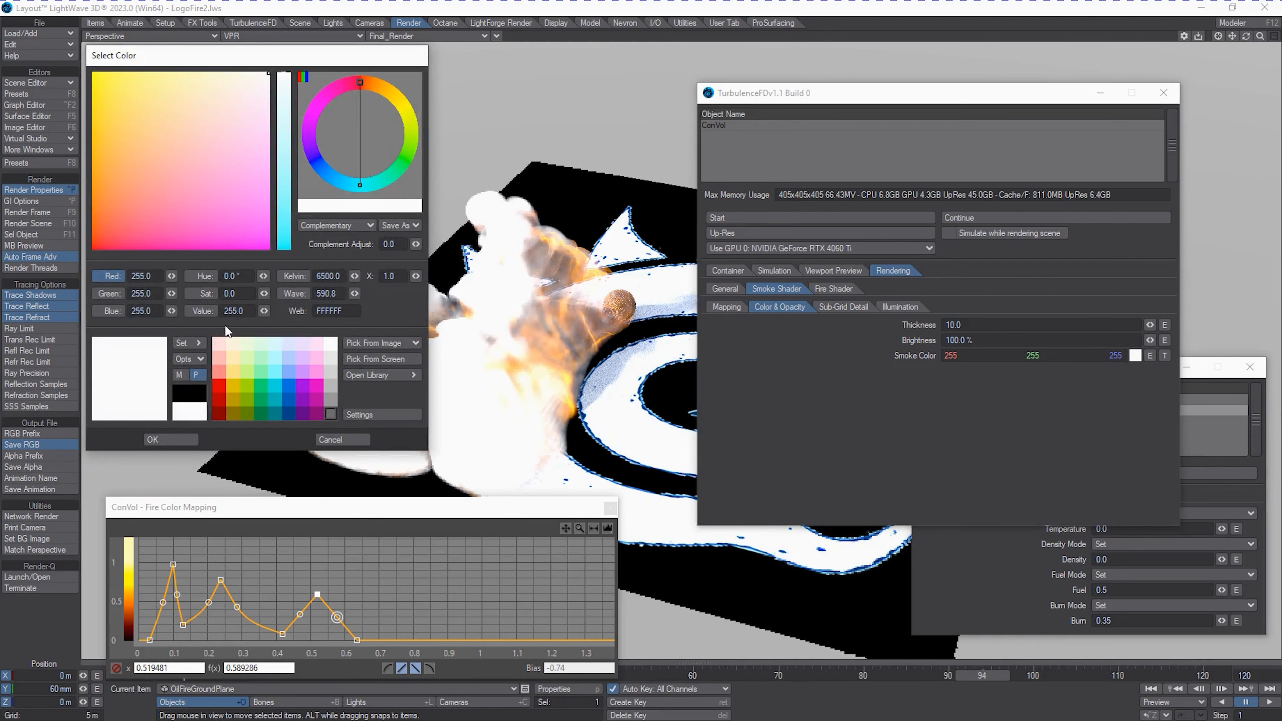
pyautogui.click(233, 310)
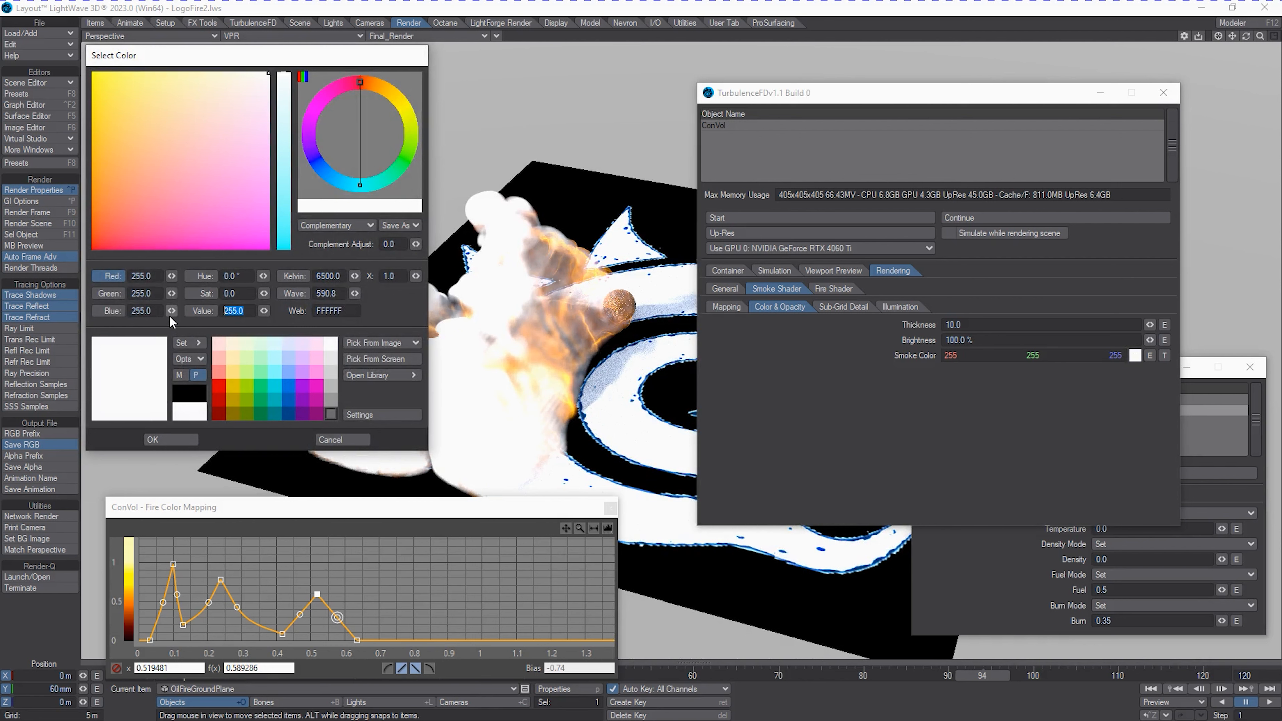
pyautogui.write('10')
pyautogui.press('Tab')
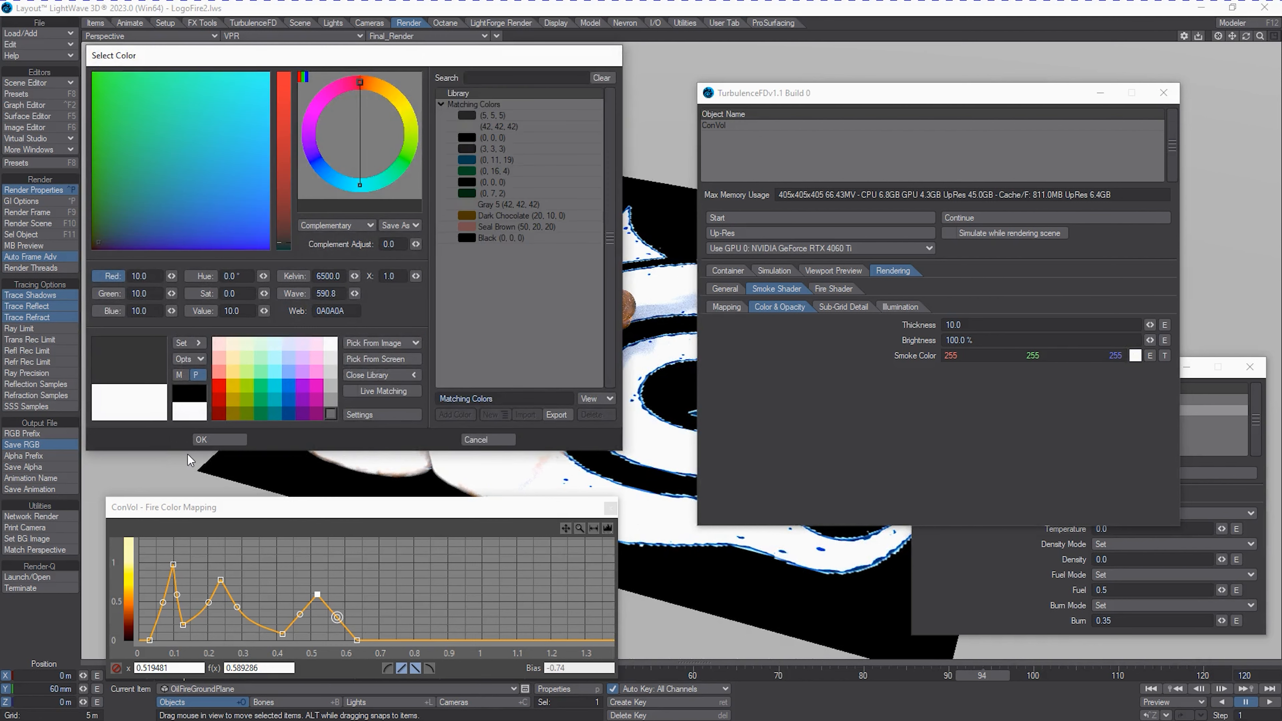
pyautogui.click(190, 439)
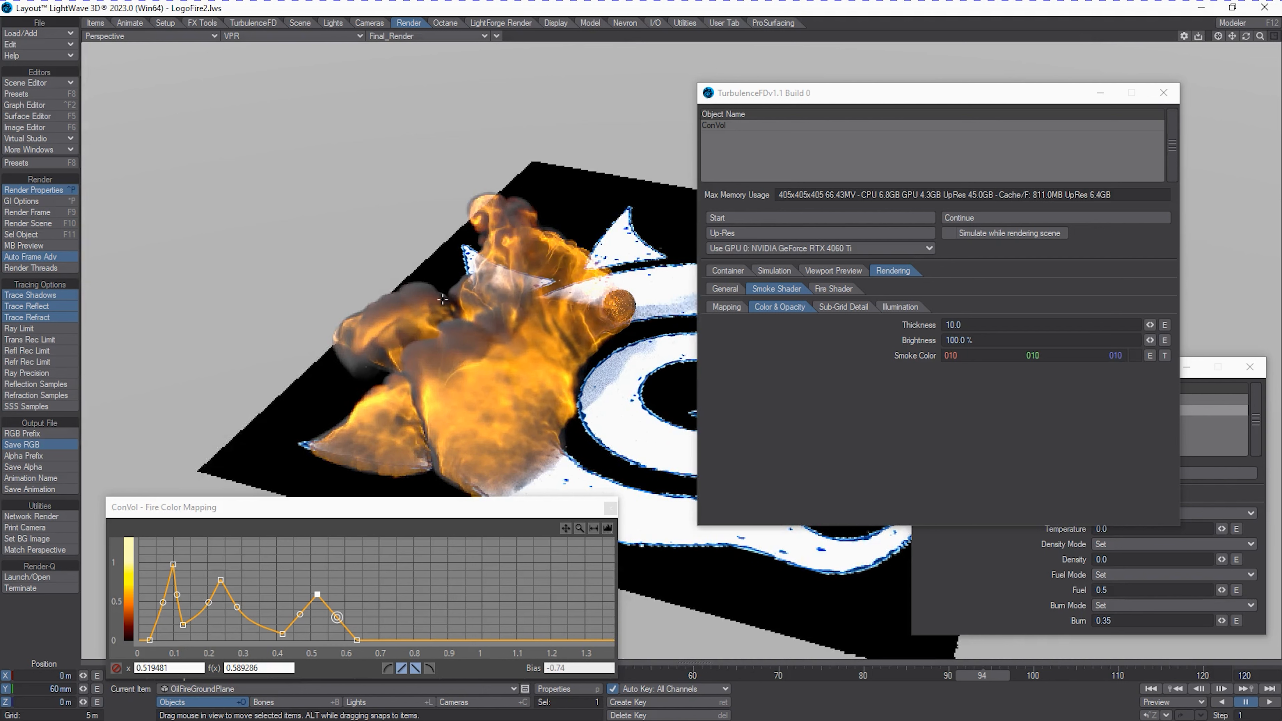
# Set the smoke shader's noise intensity to 500 mm.
pyautogui.click(832, 309)
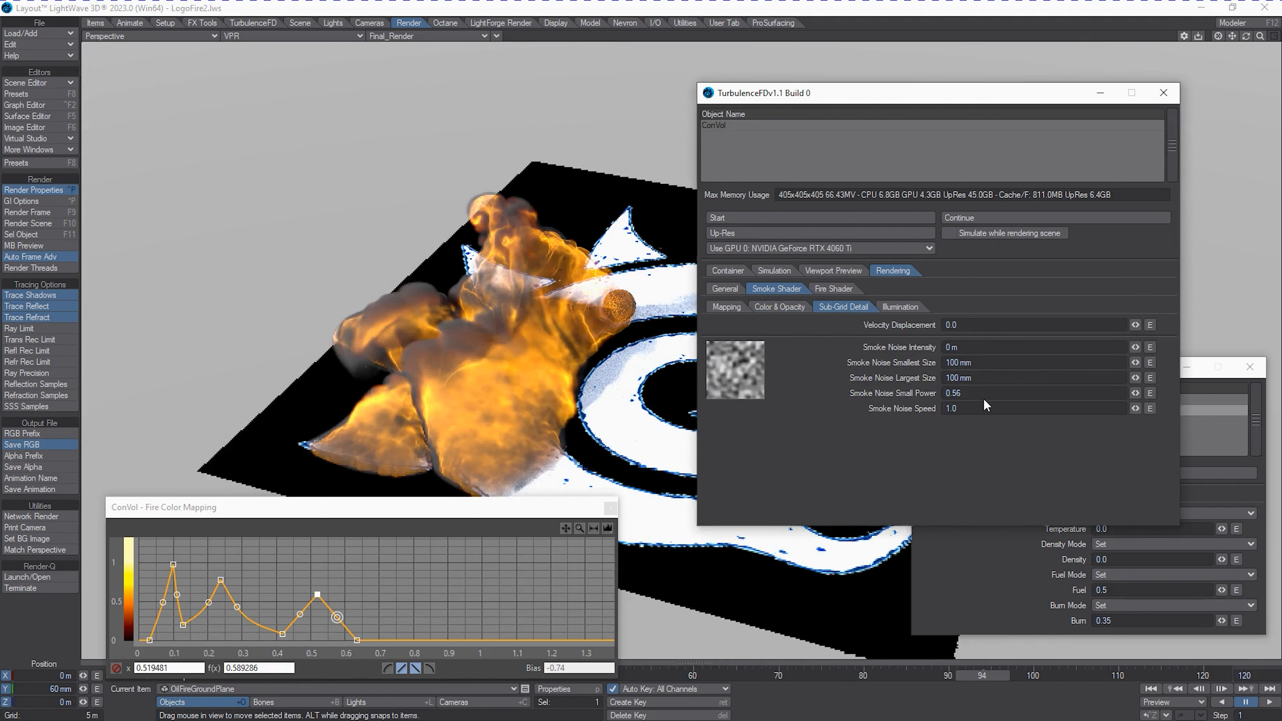
pyautogui.click(952, 347)
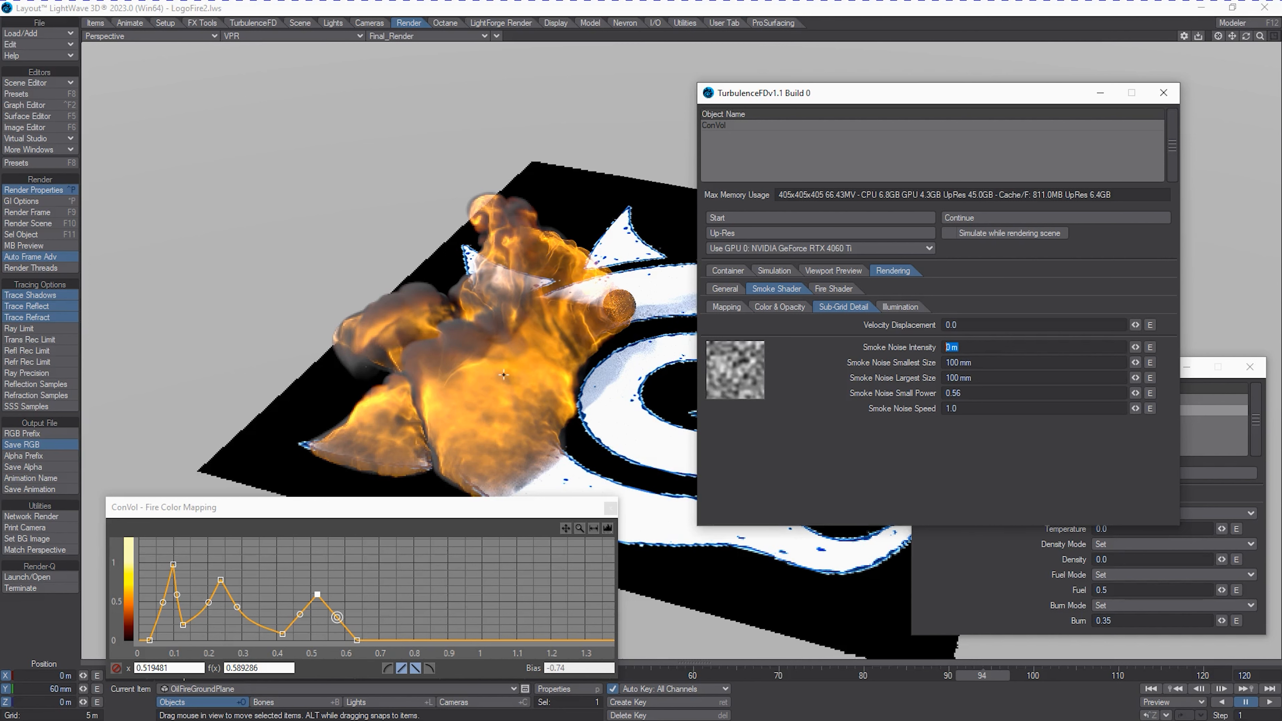
pyautogui.write('500')
pyautogui.press('Tab')
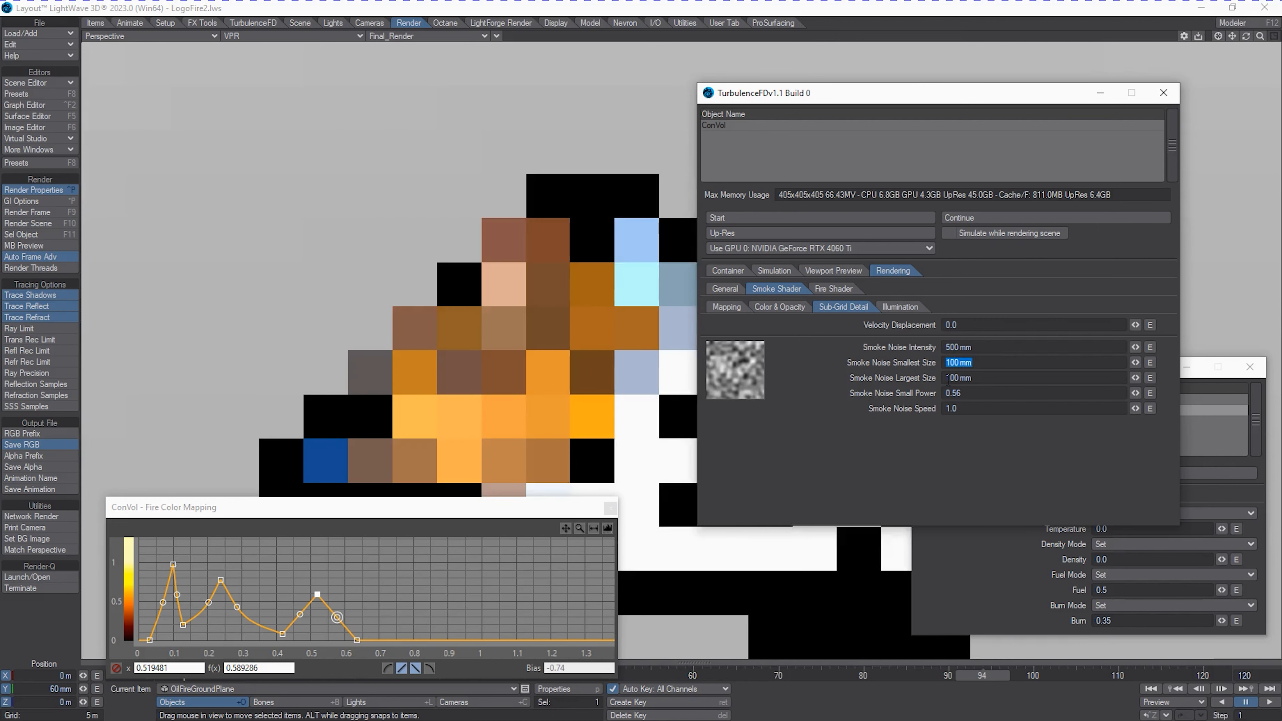
# Set the smoke noise's smallest size to 25 mm and its largest size to 300 m.
pyautogui.click(987, 377)
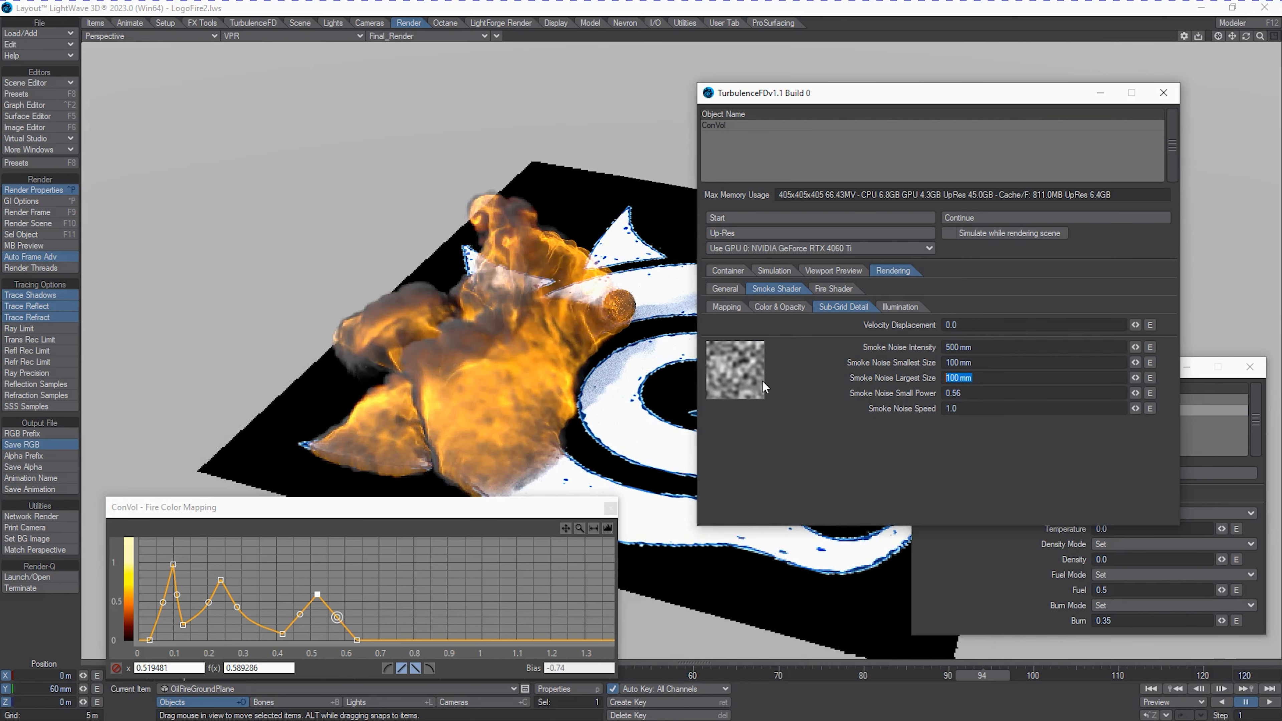
pyautogui.click(959, 362)
pyautogui.doubleClick(959, 363)
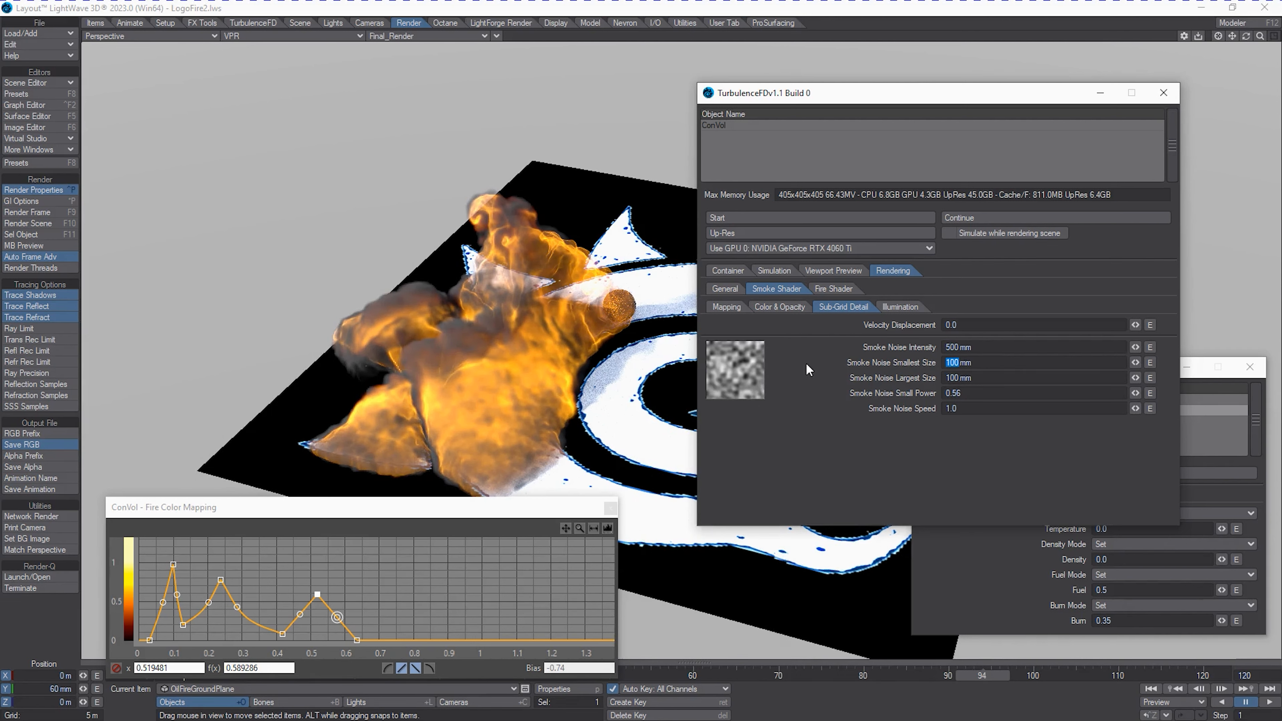
pyautogui.write('25')
pyautogui.press('Tab')
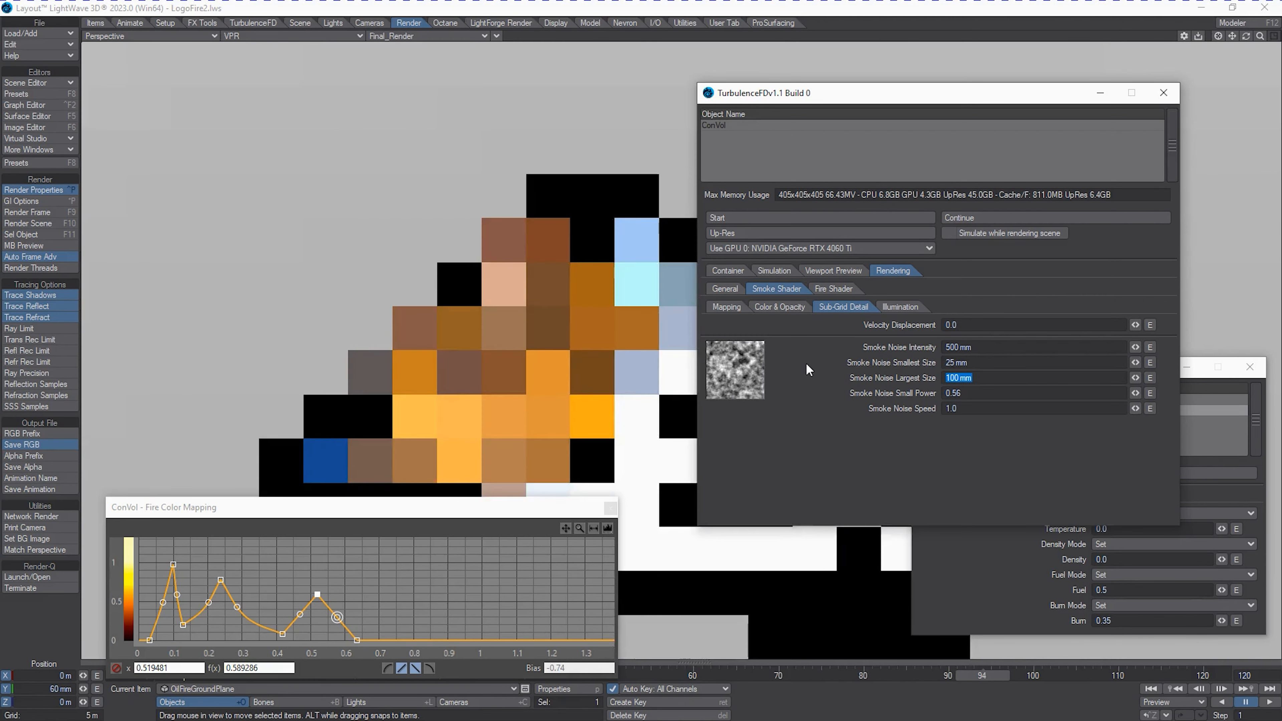
pyautogui.write('300')
pyautogui.press('Tab')
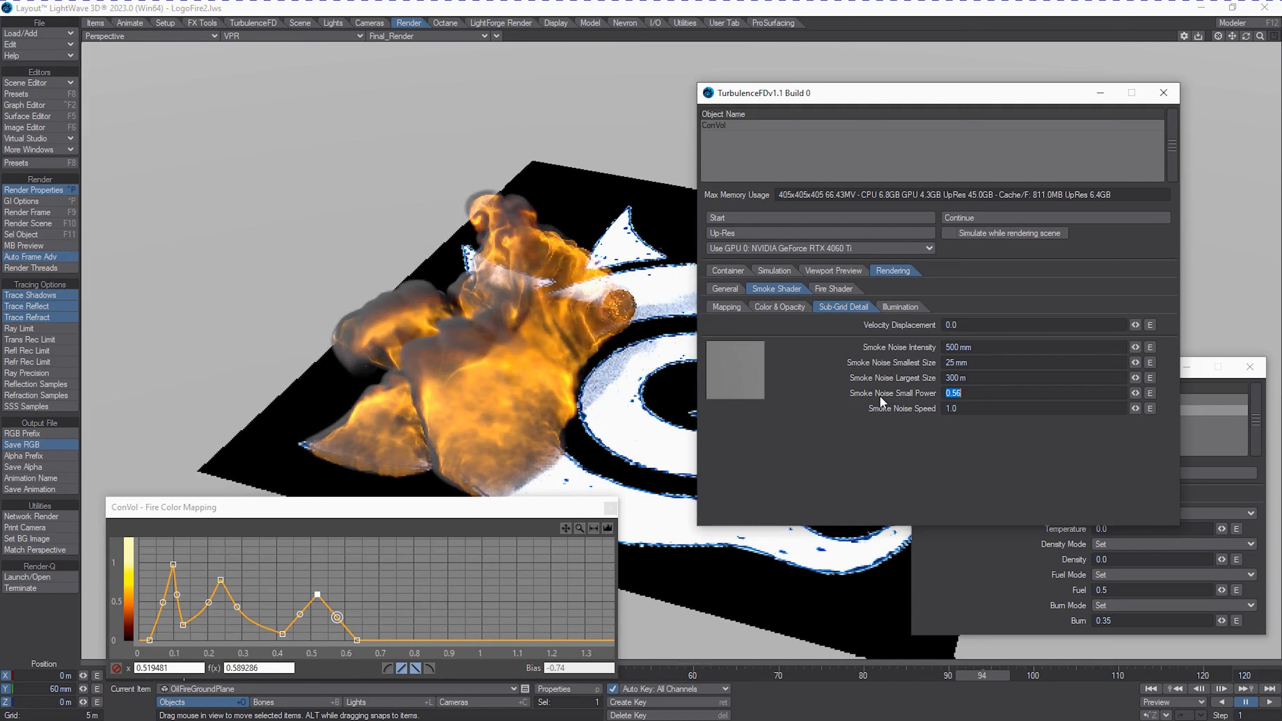
# Switch the viewport to Textured Shaded Solid and preview the Density channel with the Smoke Shader.
pyautogui.click(327, 37)
pyautogui.click(326, 73)
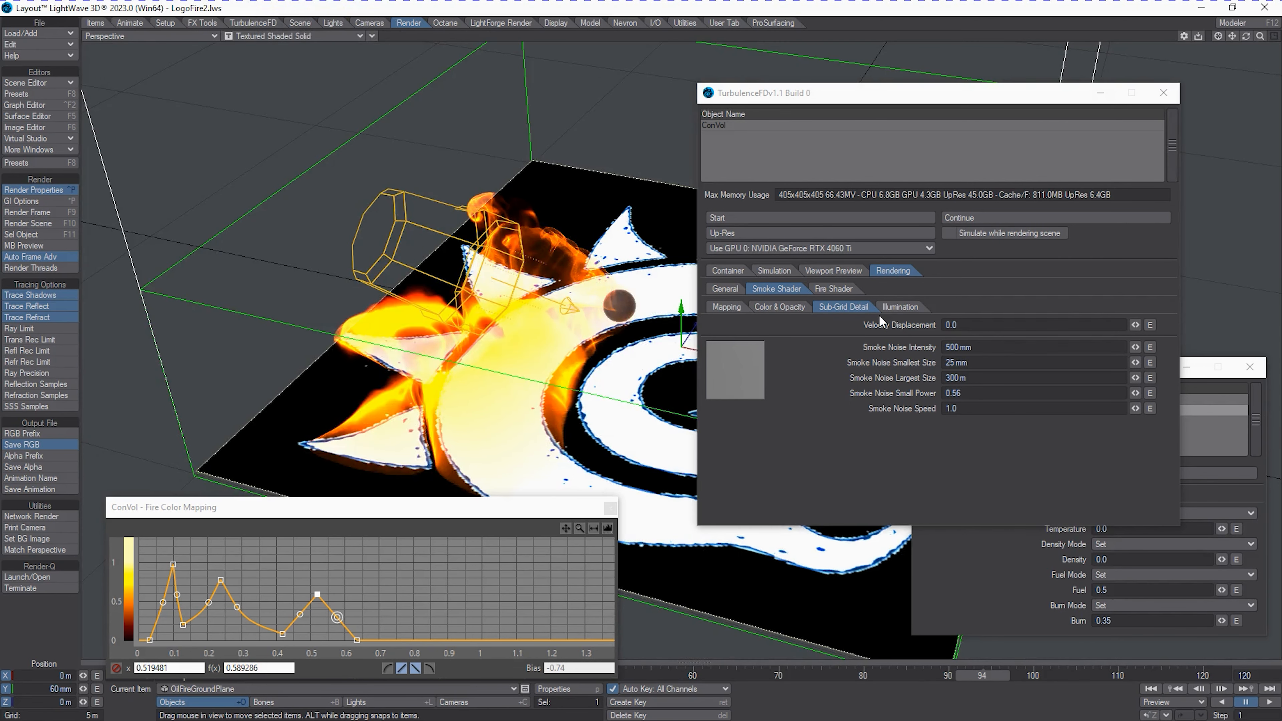
pyautogui.click(832, 270)
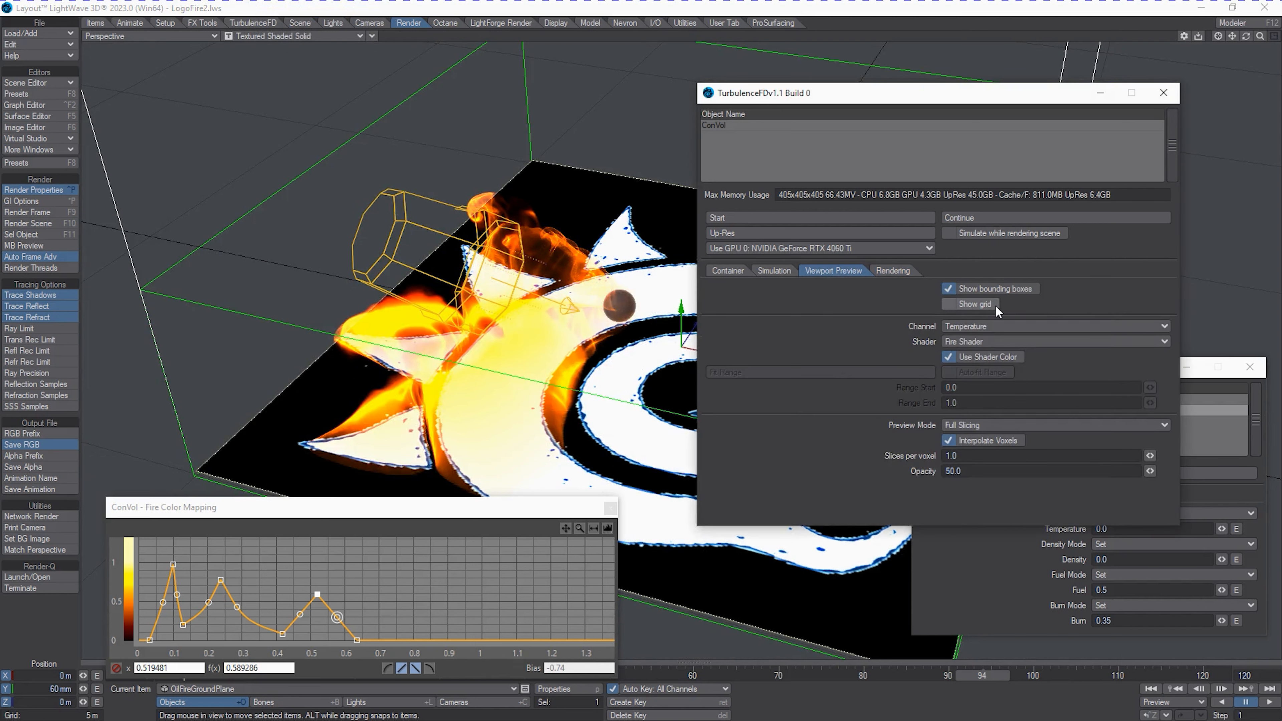
pyautogui.click(1004, 328)
pyautogui.click(1007, 320)
pyautogui.click(1004, 341)
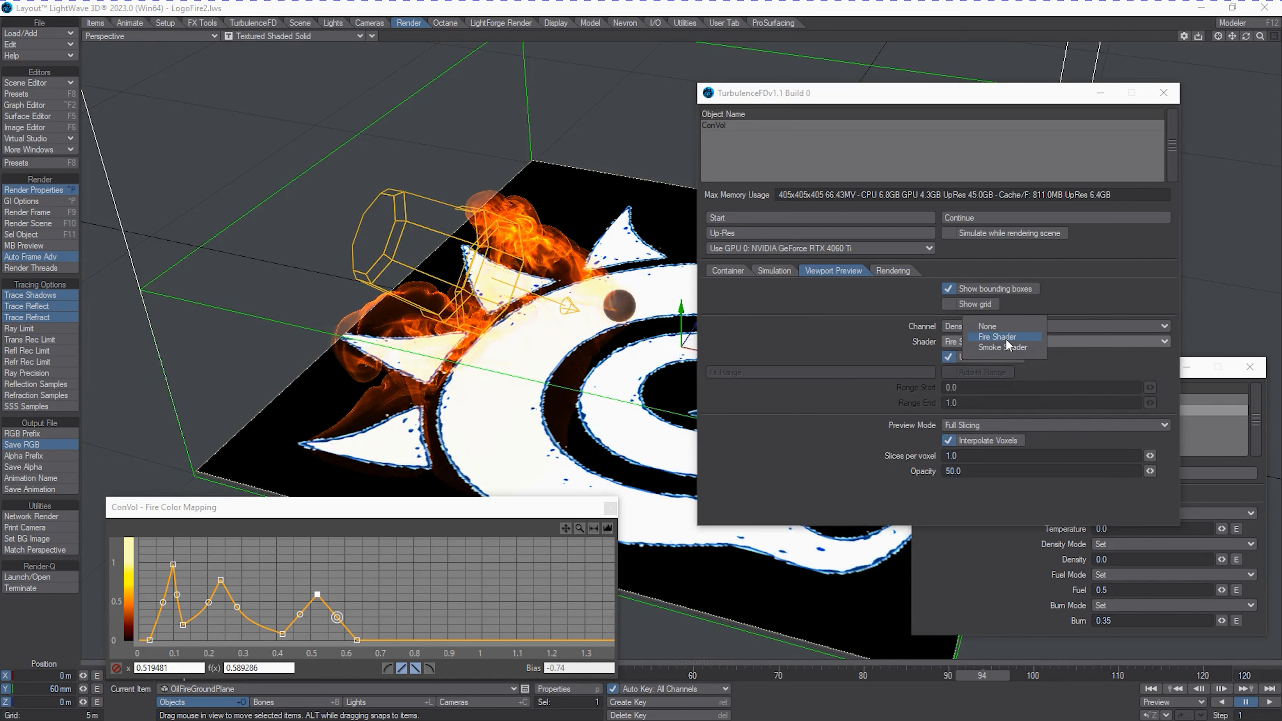
pyautogui.click(1006, 346)
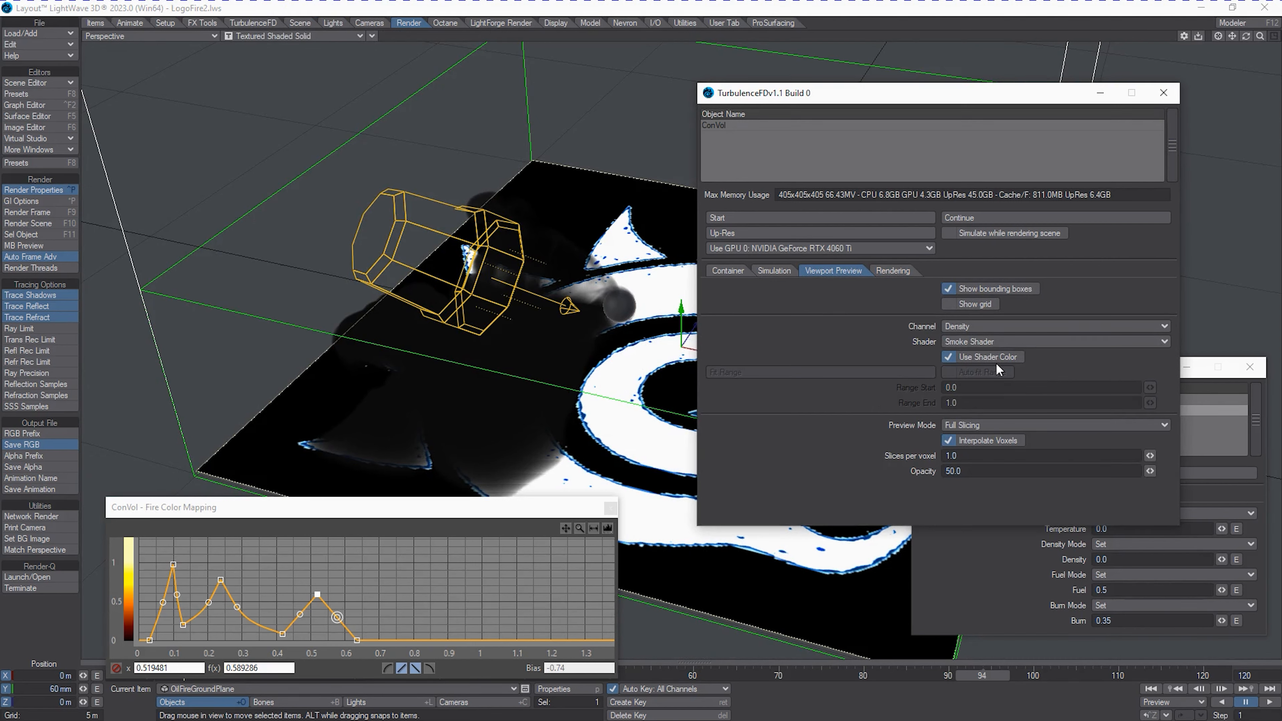
# Set the viewport preview back to the Temperature channel with the Fire Shader.
pyautogui.click(983, 328)
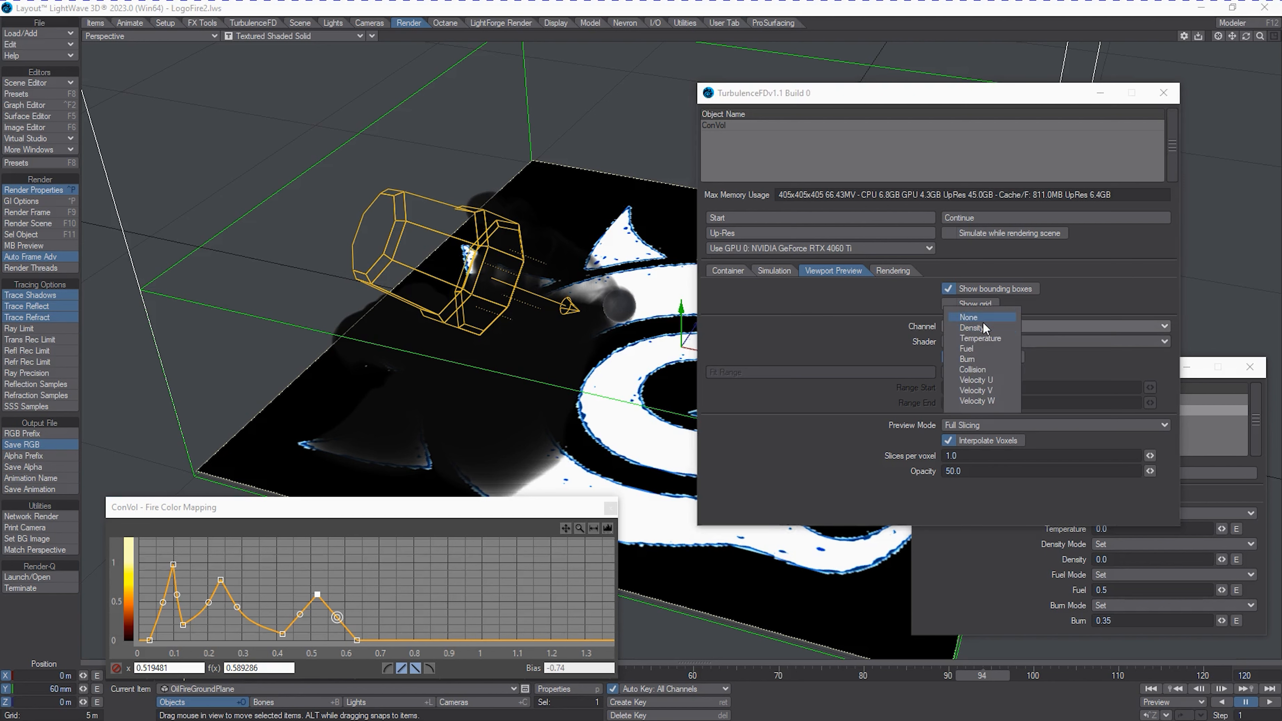
pyautogui.click(987, 338)
pyautogui.click(992, 343)
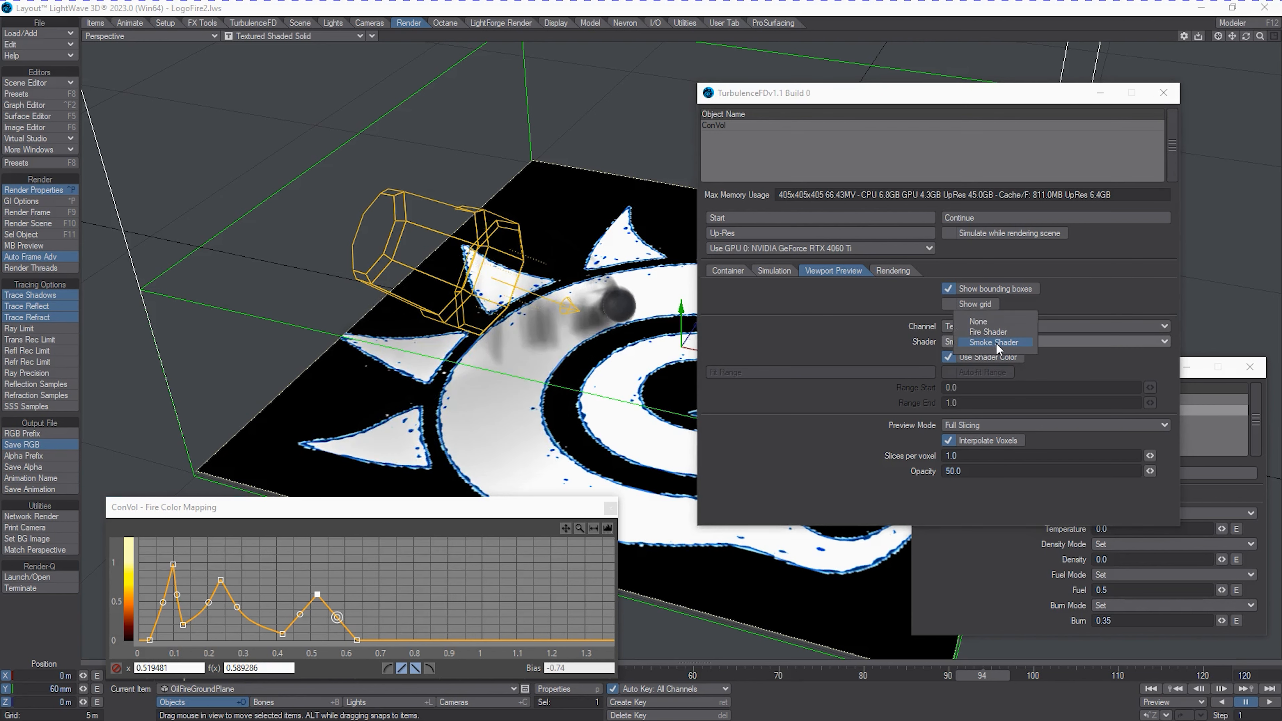
pyautogui.click(996, 333)
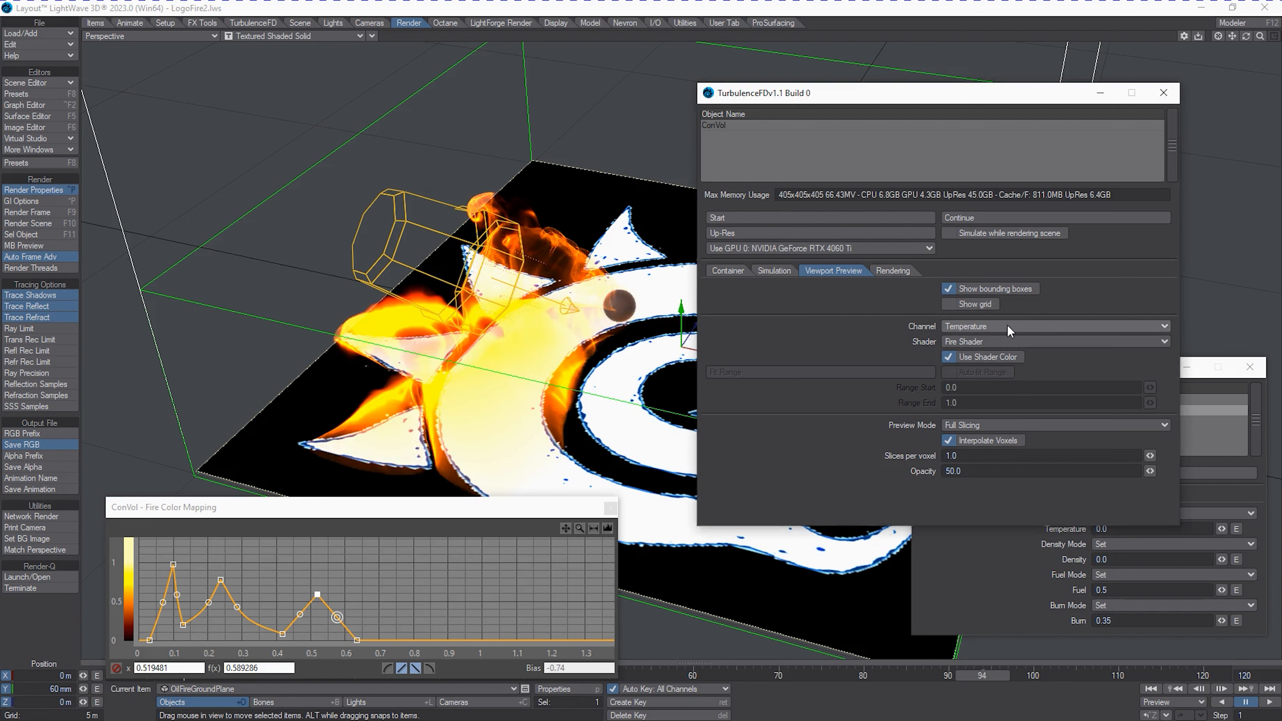
# Turn on the smoke shader's multiple scattering and render frame 94.
pyautogui.click(890, 271)
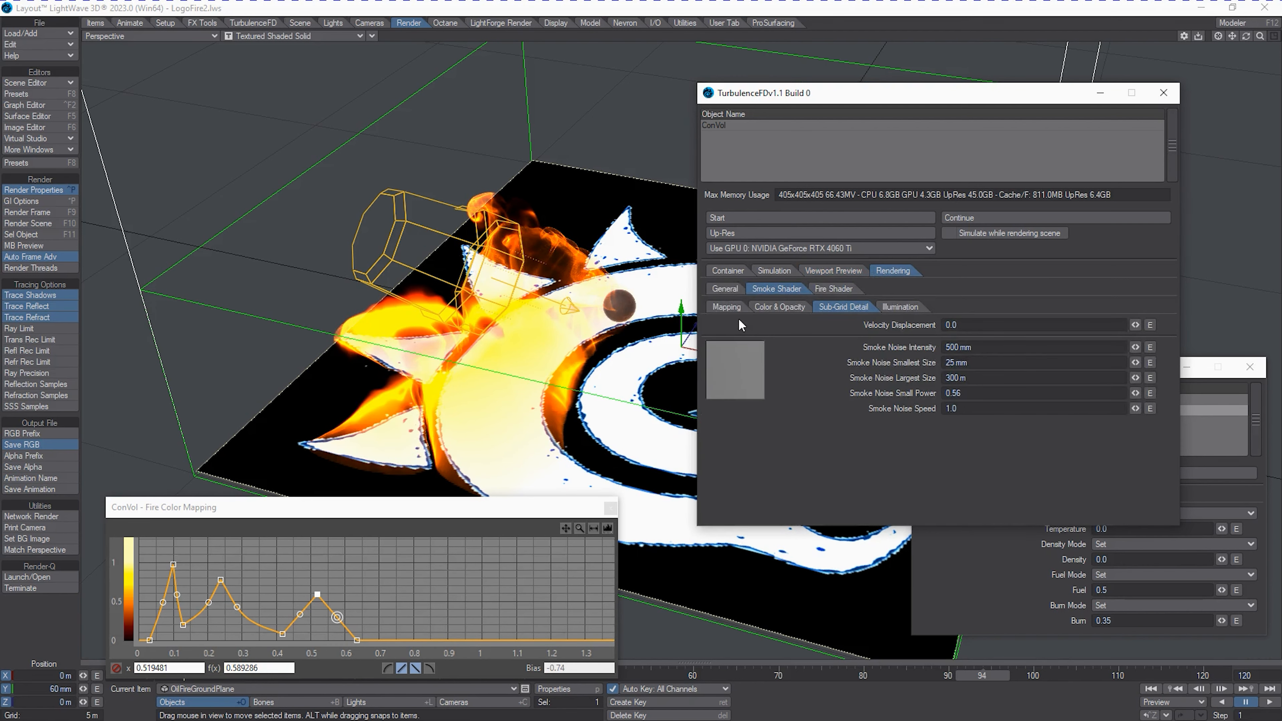
pyautogui.click(950, 378)
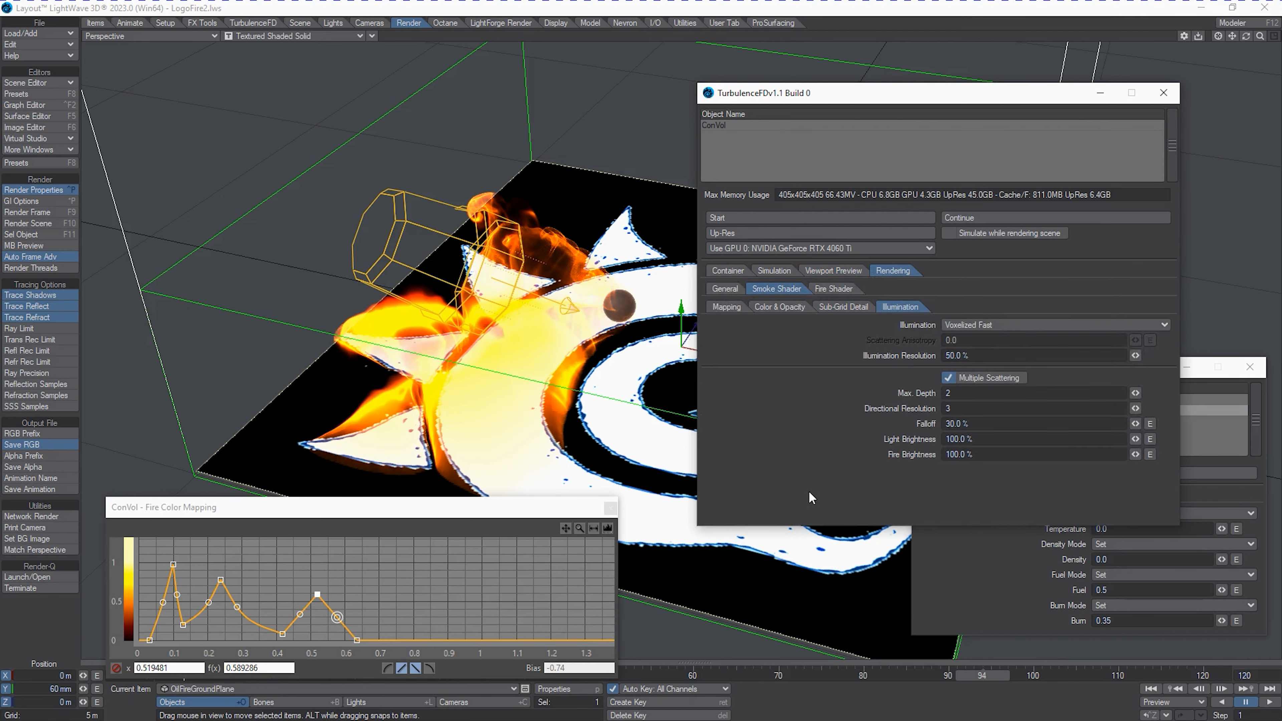
pyautogui.press('F9')
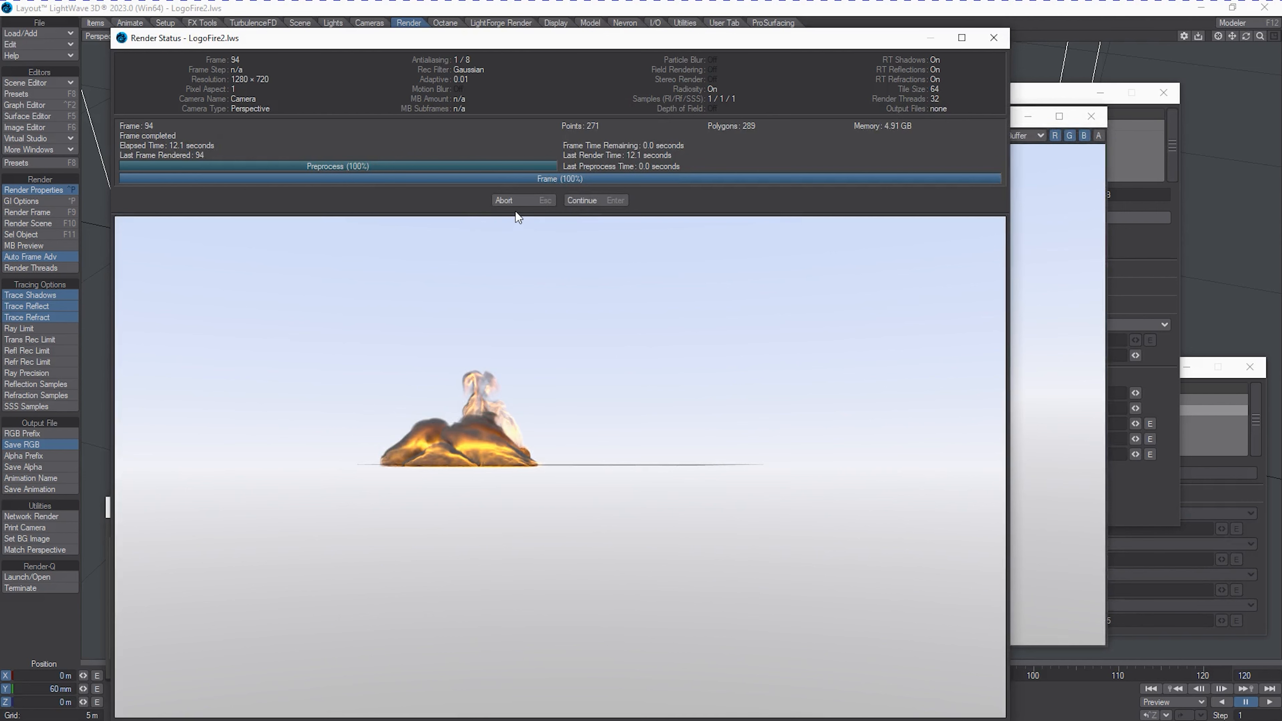
pyautogui.click(525, 201)
pyautogui.moveTo(762, 119); pyautogui.dragTo(1281, 133)
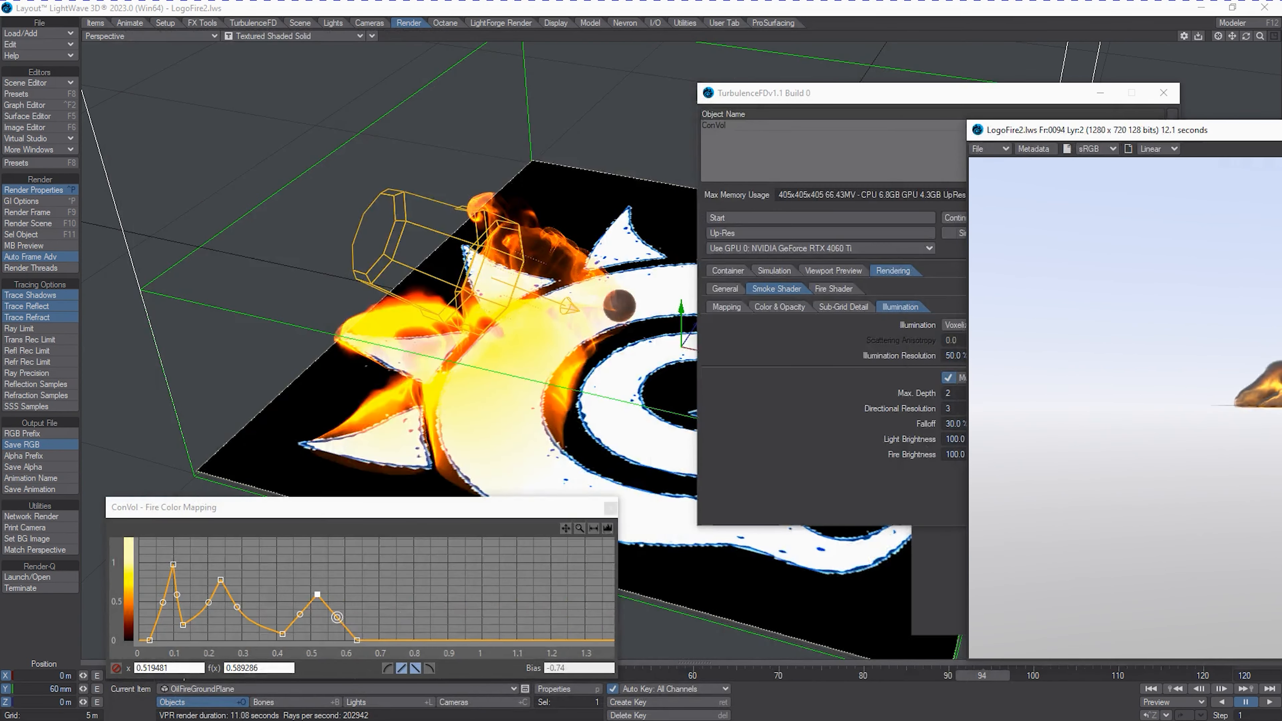
# Show the scene through the current camera and go to frame 0.
pyautogui.click(179, 32)
pyautogui.moveTo(158, 104)
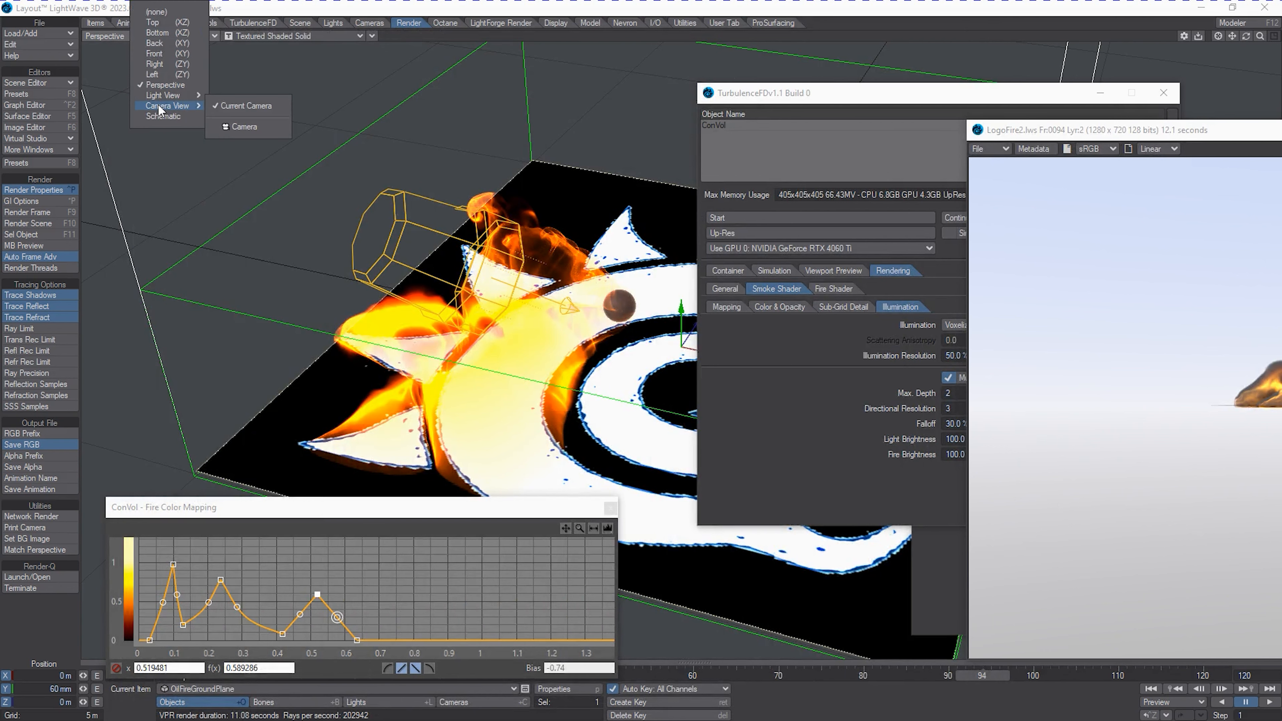
pyautogui.click(237, 104)
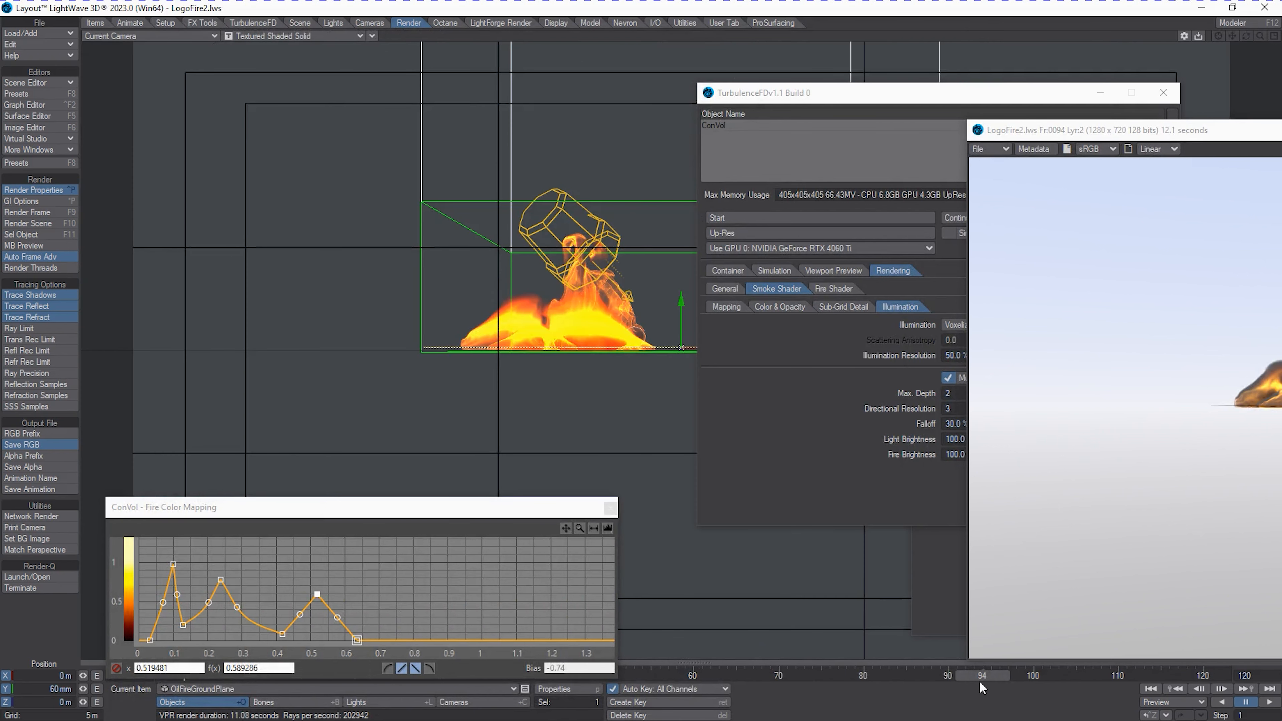
pyautogui.moveTo(980, 677); pyautogui.dragTo(184, 675)
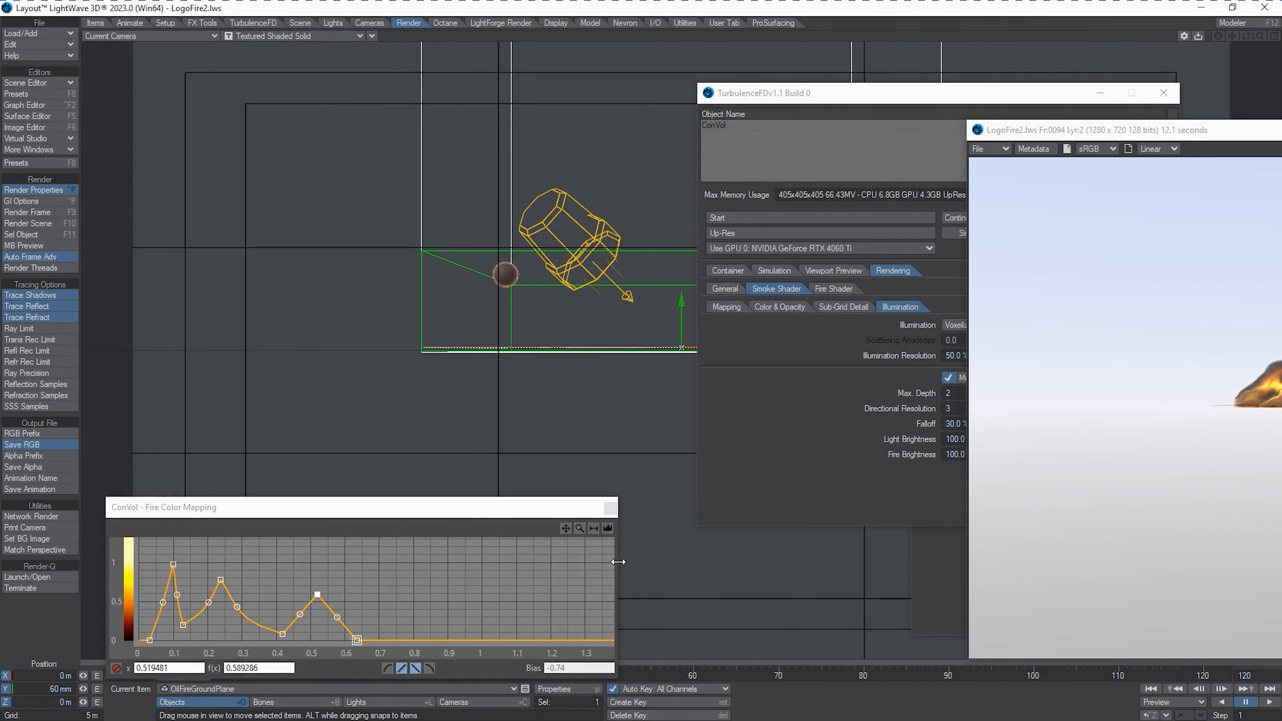
# Raise the camera and rotate it to about -3.3° heading and 17.5° pitch, then close the Fire Color Mapping window.
pyautogui.hotkey('shift', 'c')
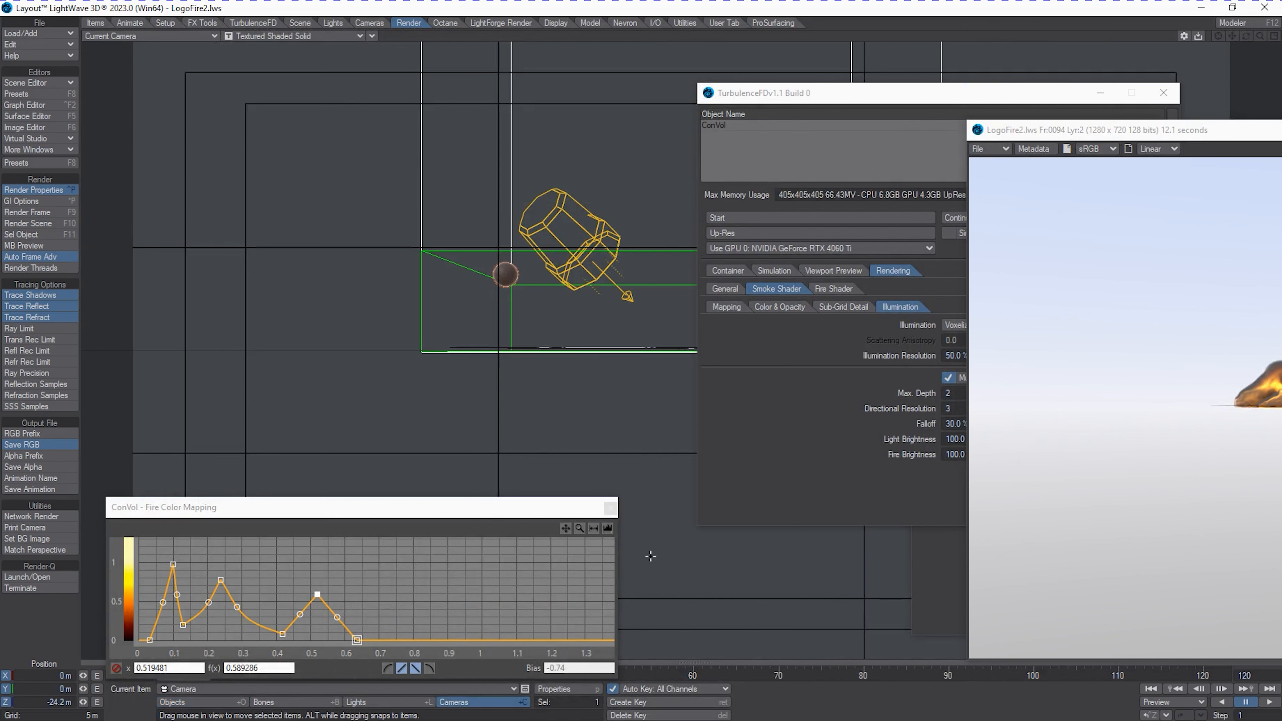
pyautogui.moveTo(635, 475); pyautogui.dragTo(602, 449, button='right')
pyautogui.press('y')
pyautogui.moveTo(602, 423); pyautogui.dragTo(618, 335)
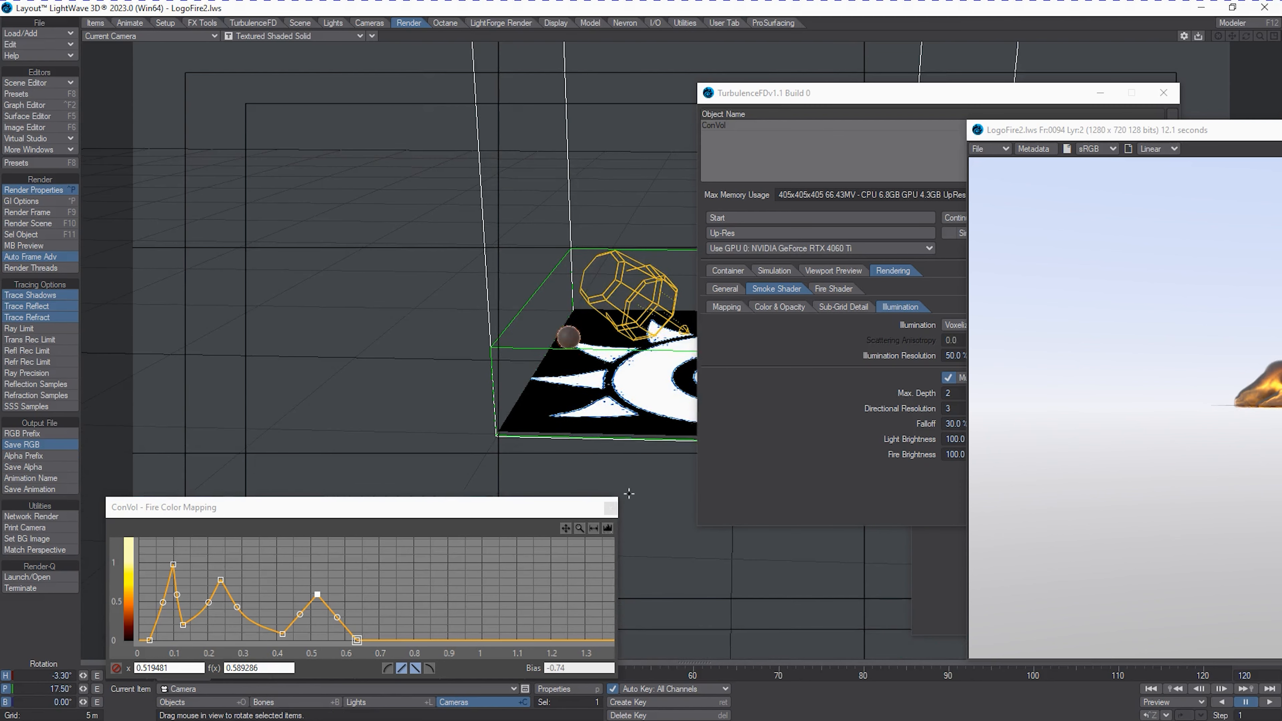
pyautogui.click(611, 508)
pyautogui.moveTo(1152, 132); pyautogui.dragTo(1281, 182)
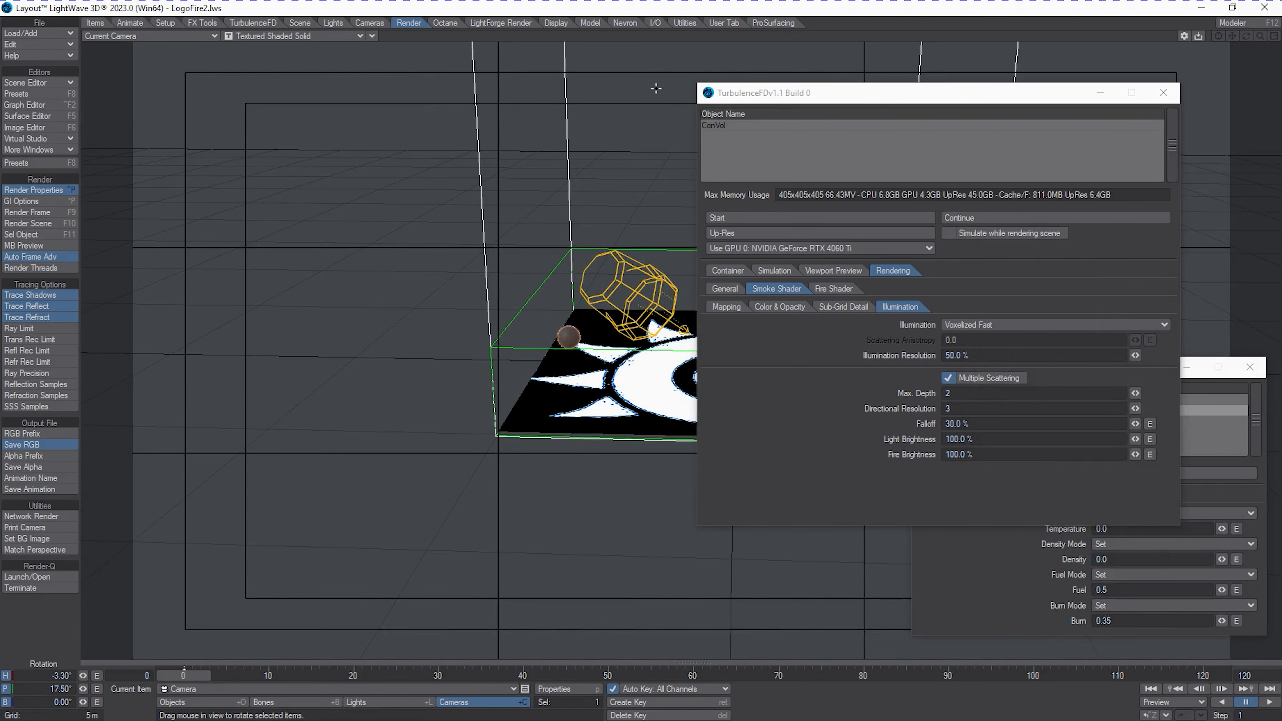
# Move the TurbulenceFD and Fluid Emitters windows aside and reframe the camera closer on the ground plane, at -18.1° heading and 15.7° pitch.
pyautogui.moveTo(808, 90); pyautogui.dragTo(0, 134)
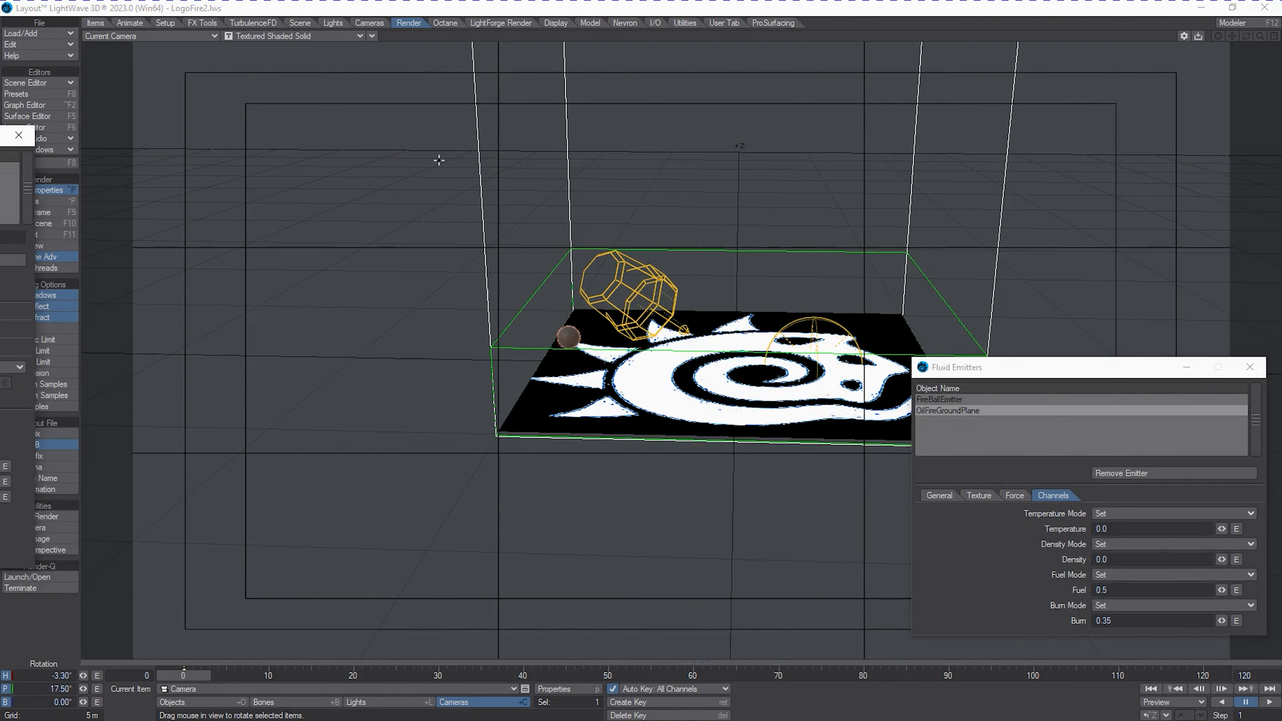
pyautogui.moveTo(971, 375); pyautogui.dragTo(1281, 333)
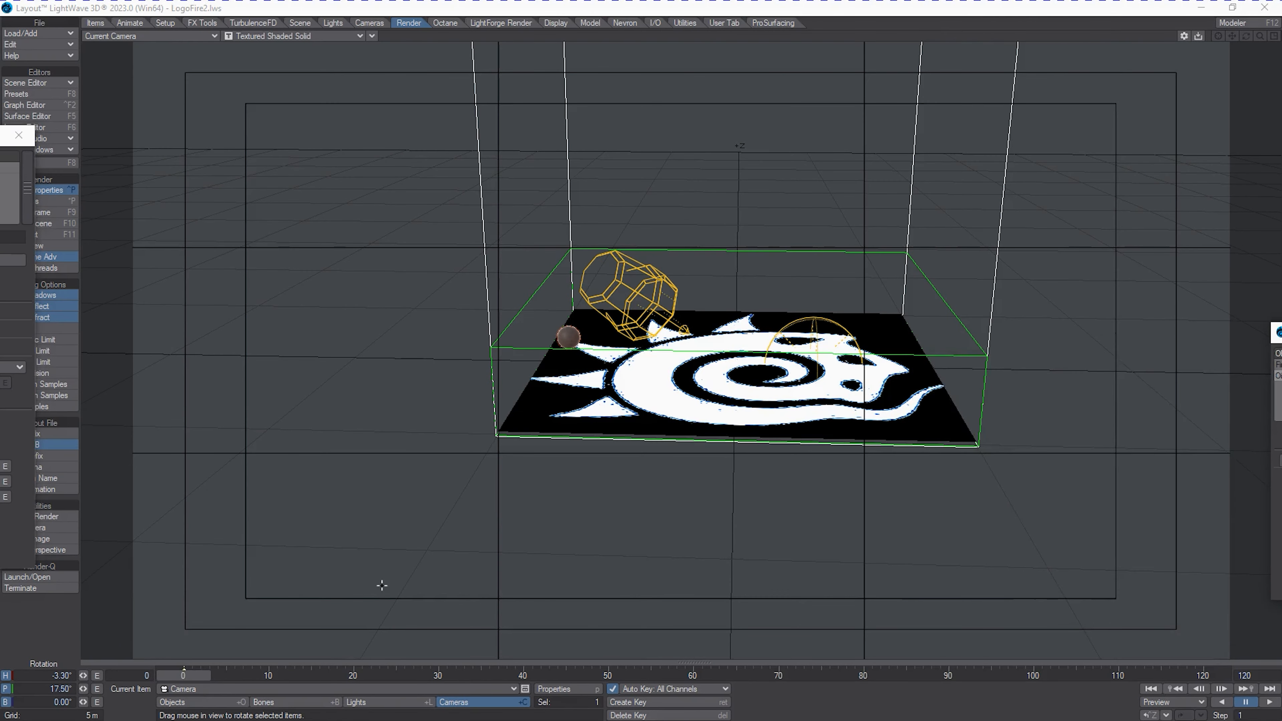
pyautogui.press('t')
pyautogui.moveTo(844, 584); pyautogui.dragTo(854, 581)
pyautogui.press('y')
pyautogui.moveTo(778, 544); pyautogui.dragTo(780, 546)
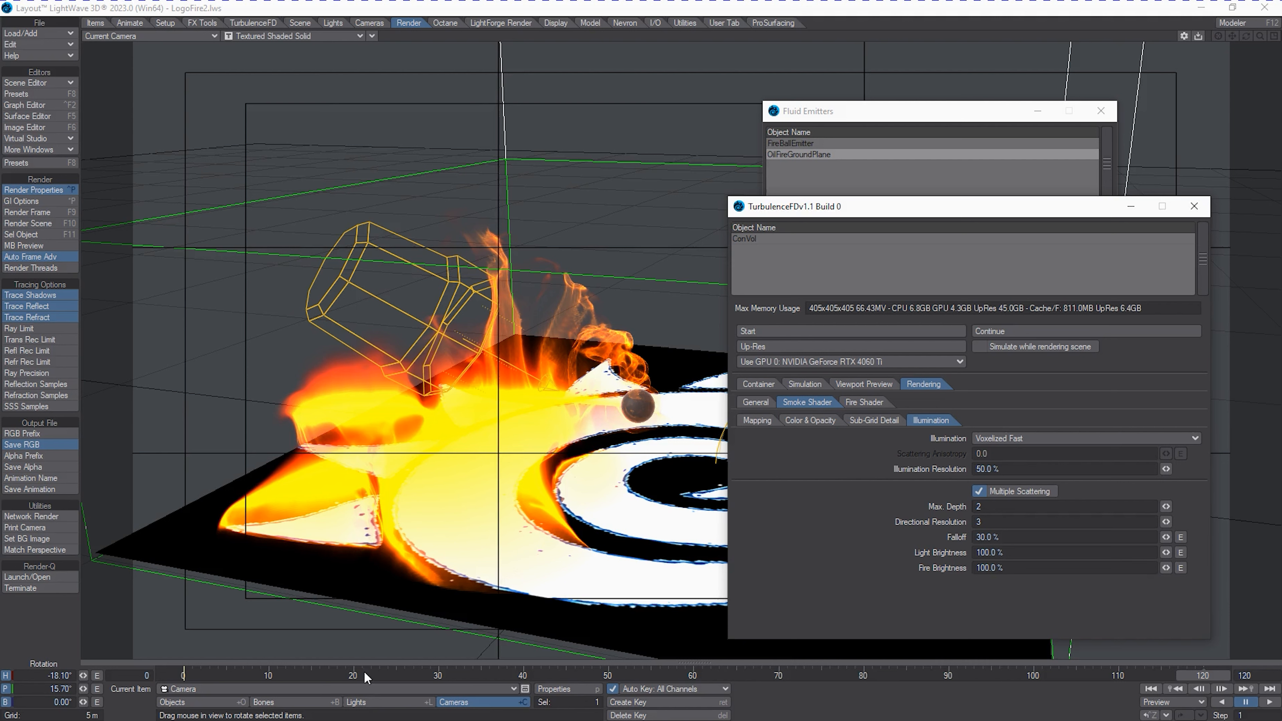
# Exclude the ConVol object from the EnvLight environment light and close the light properties.
pyautogui.click(380, 702)
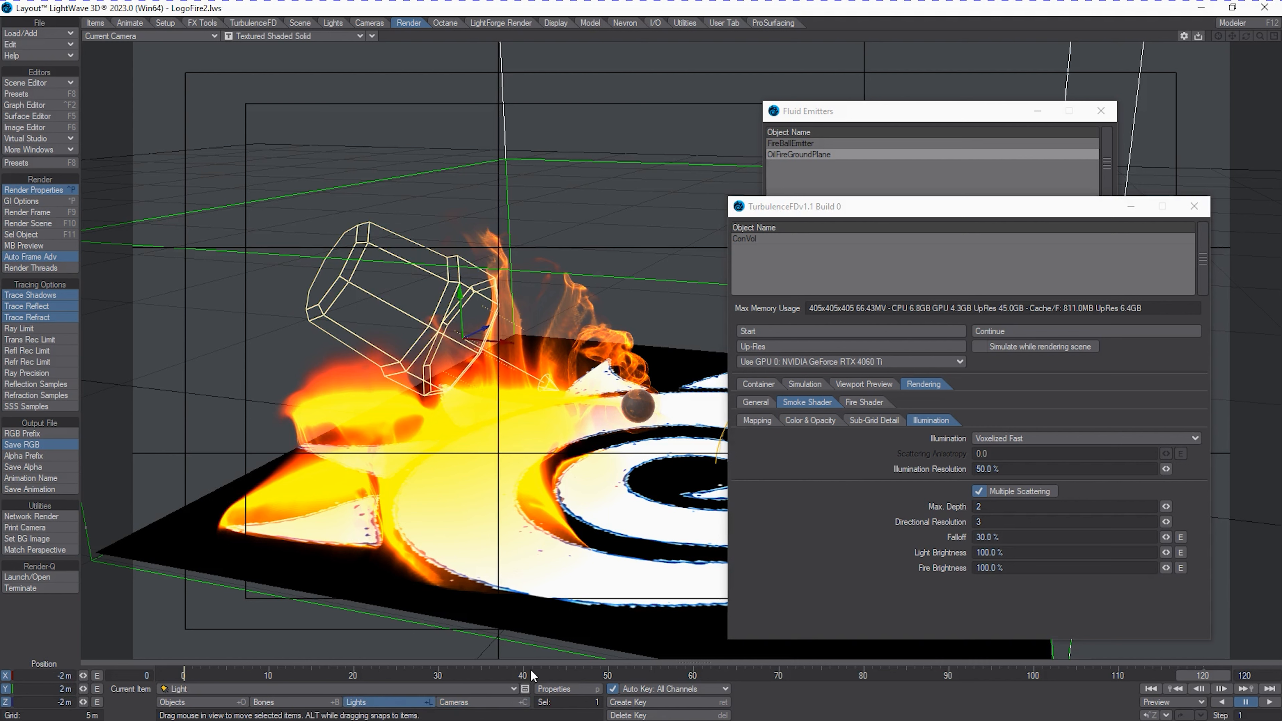
pyautogui.click(556, 688)
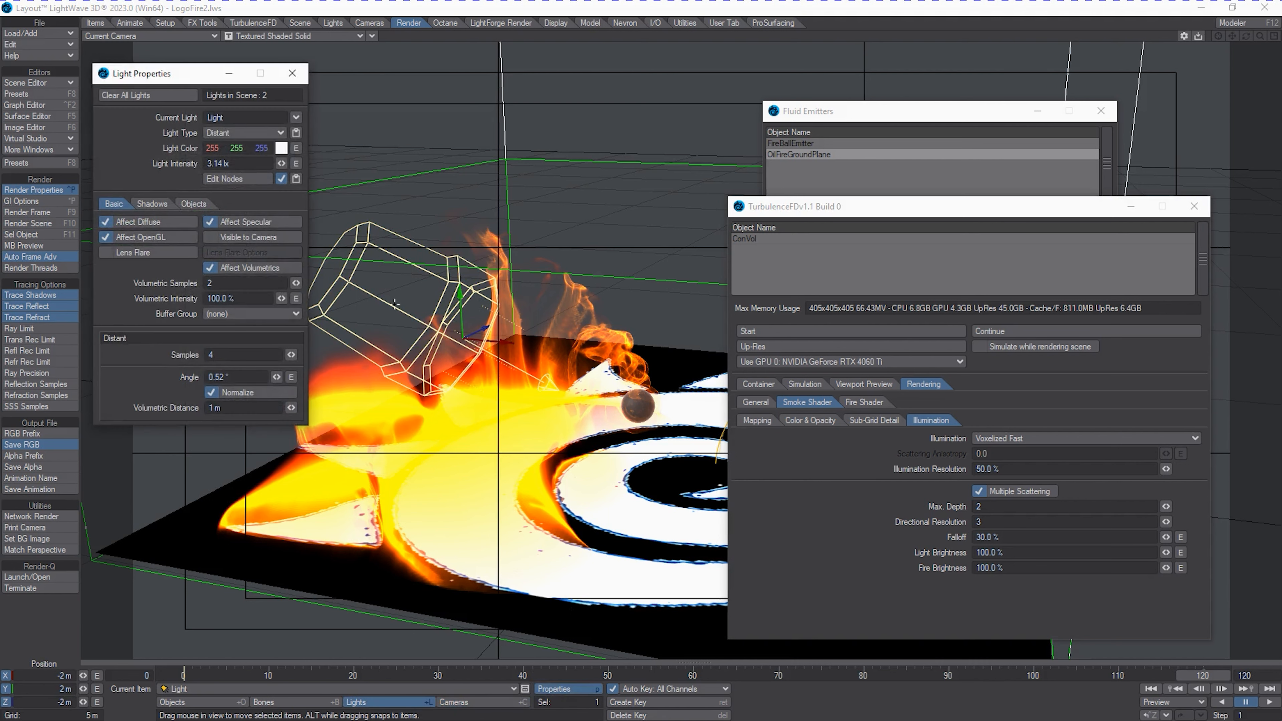
pyautogui.click(295, 117)
pyautogui.click(301, 124)
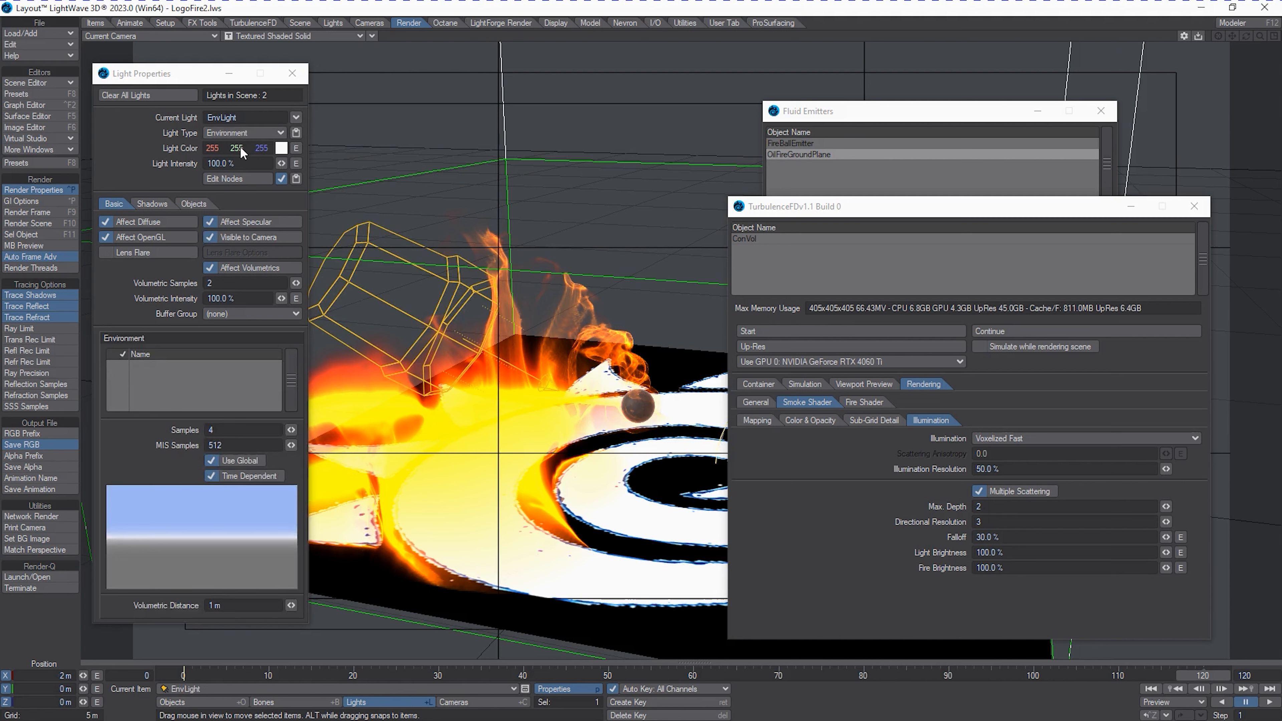
pyautogui.click(204, 203)
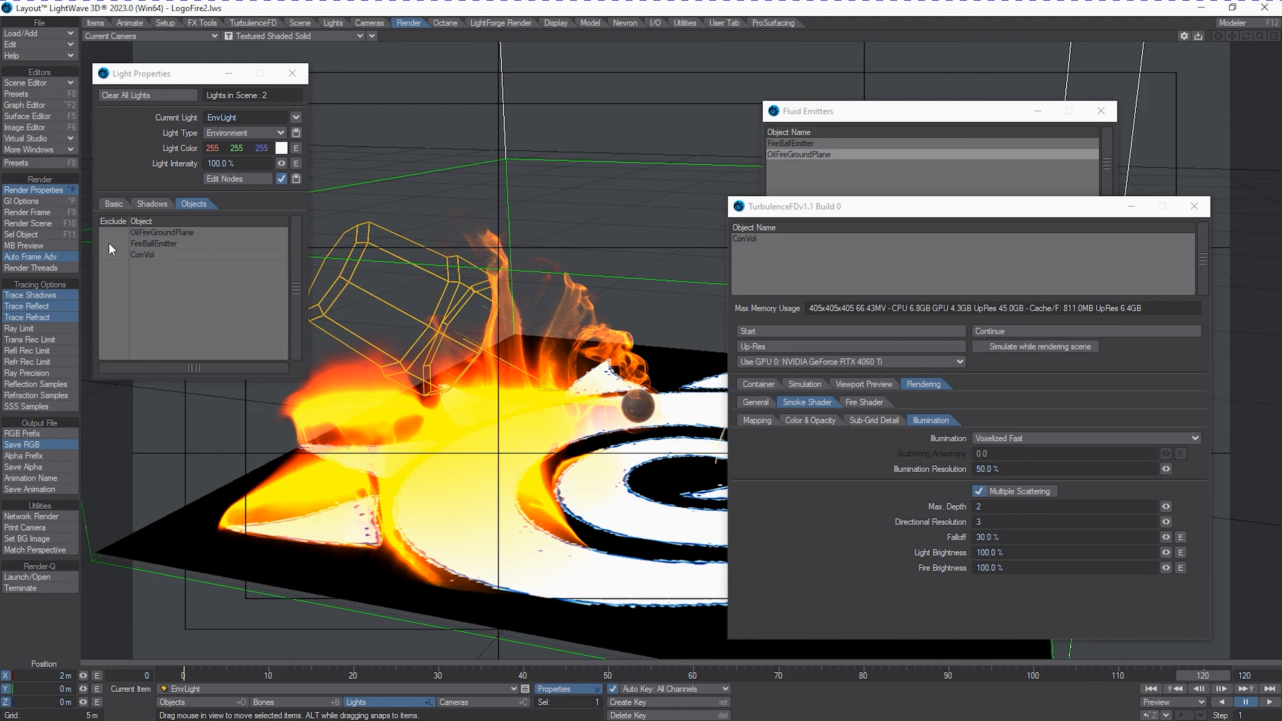
pyautogui.click(116, 251)
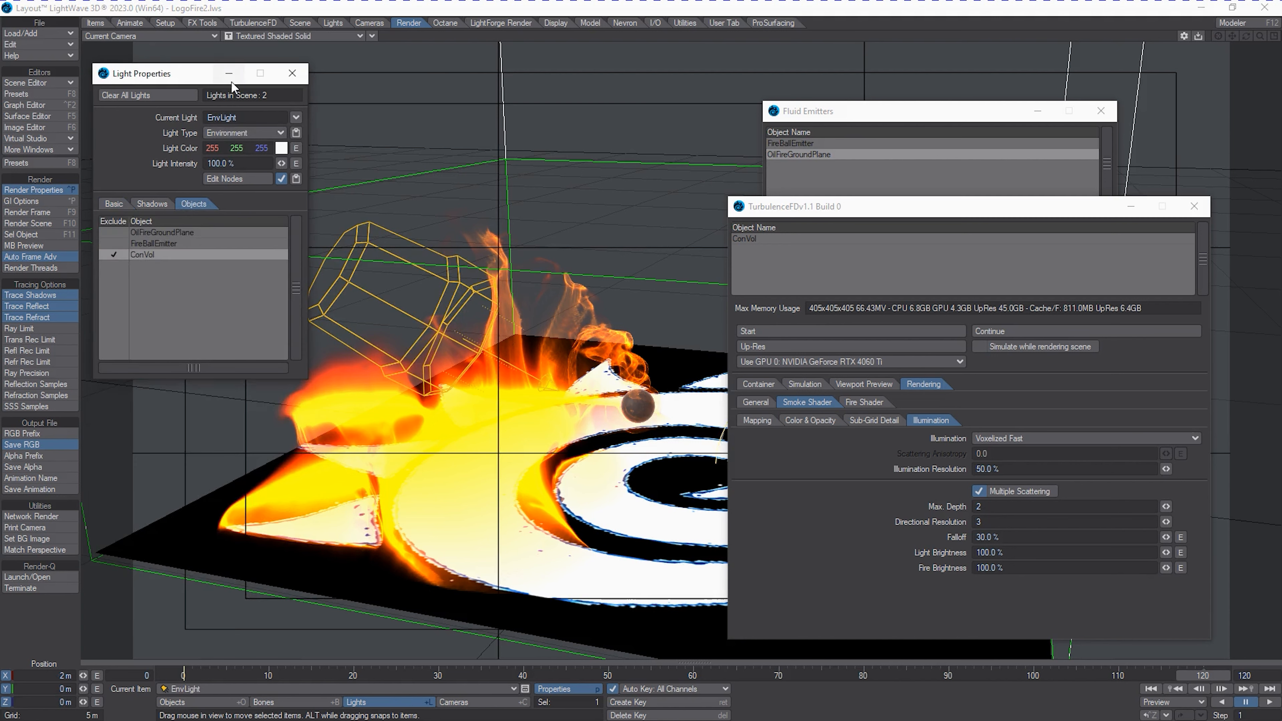
pyautogui.click(287, 76)
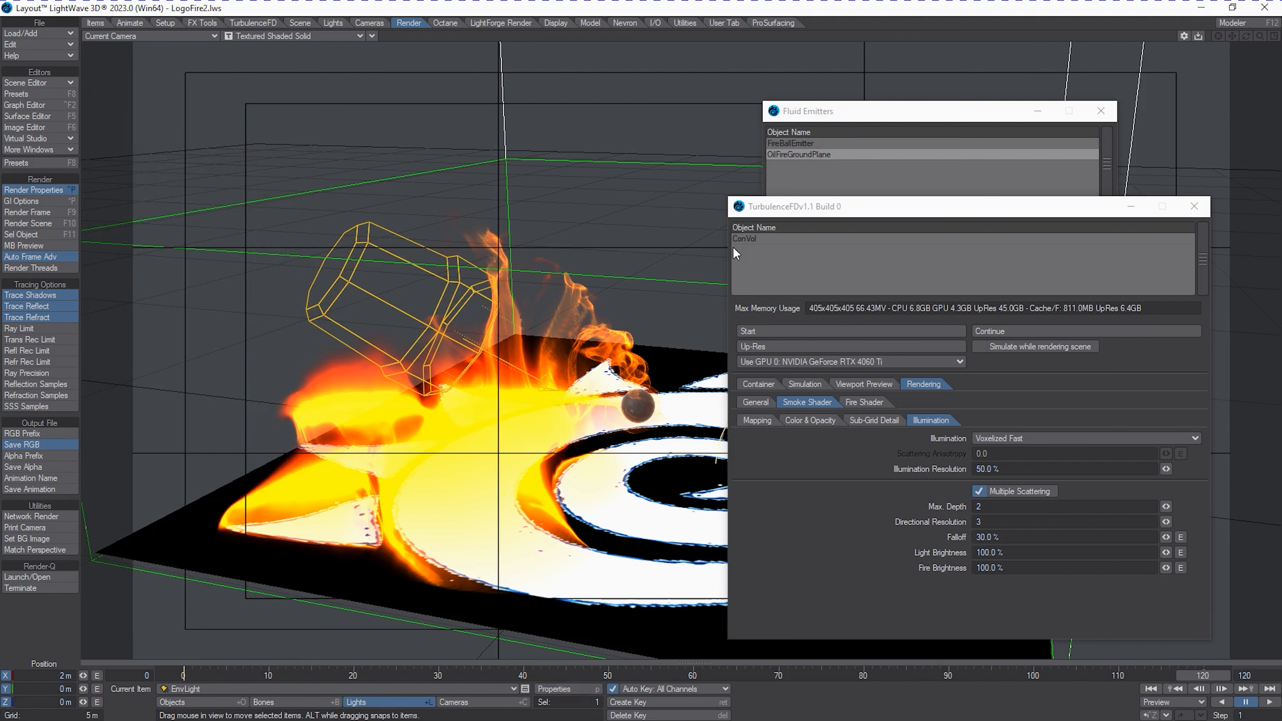
# Set the smoke shader's sub-grid detail to a noise intensity of 1 m and a largest noise size of 300 mm.
pyautogui.moveTo(848, 215); pyautogui.dragTo(884, 216)
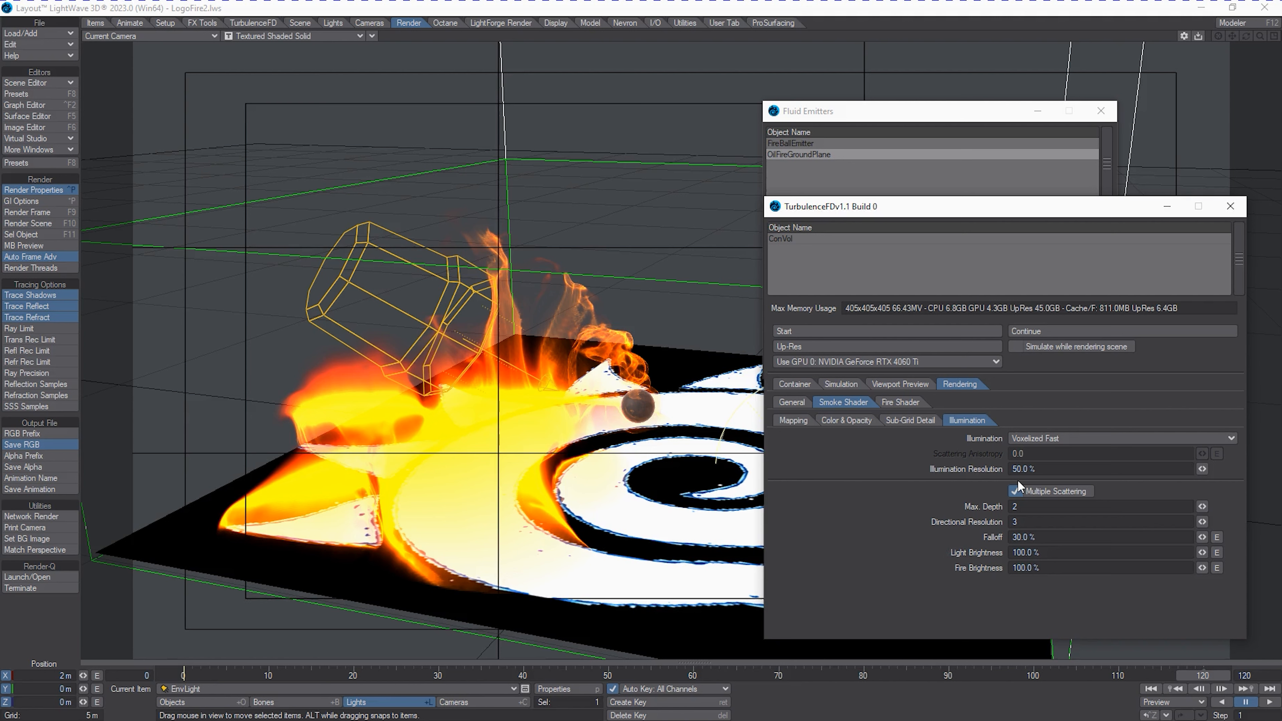
pyautogui.click(911, 420)
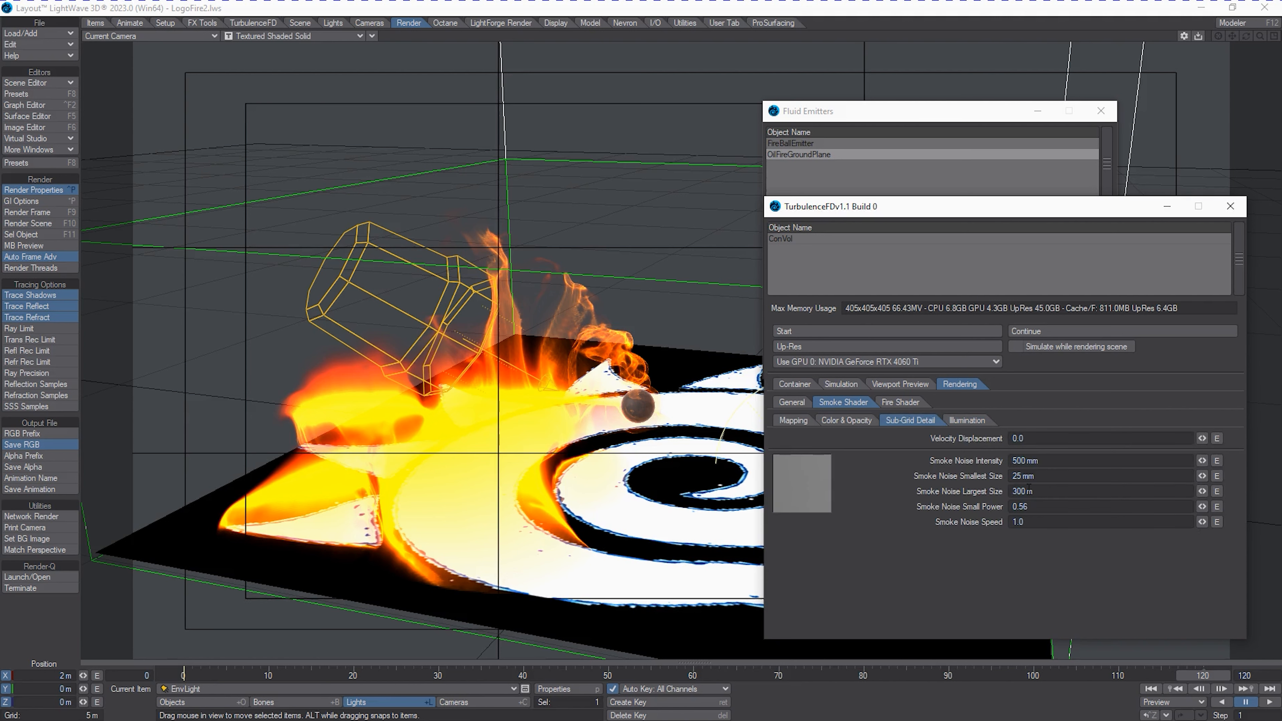
pyautogui.moveTo(1050, 461); pyautogui.dragTo(823, 461)
pyautogui.write('1')
pyautogui.press('Tab')
pyautogui.click(1023, 594)
pyautogui.moveTo(1072, 493); pyautogui.dragTo(717, 482)
pyautogui.write('30')
pyautogui.write('0')
pyautogui.write('m,m')
pyautogui.press('BackSpace')
pyautogui.press('Return')
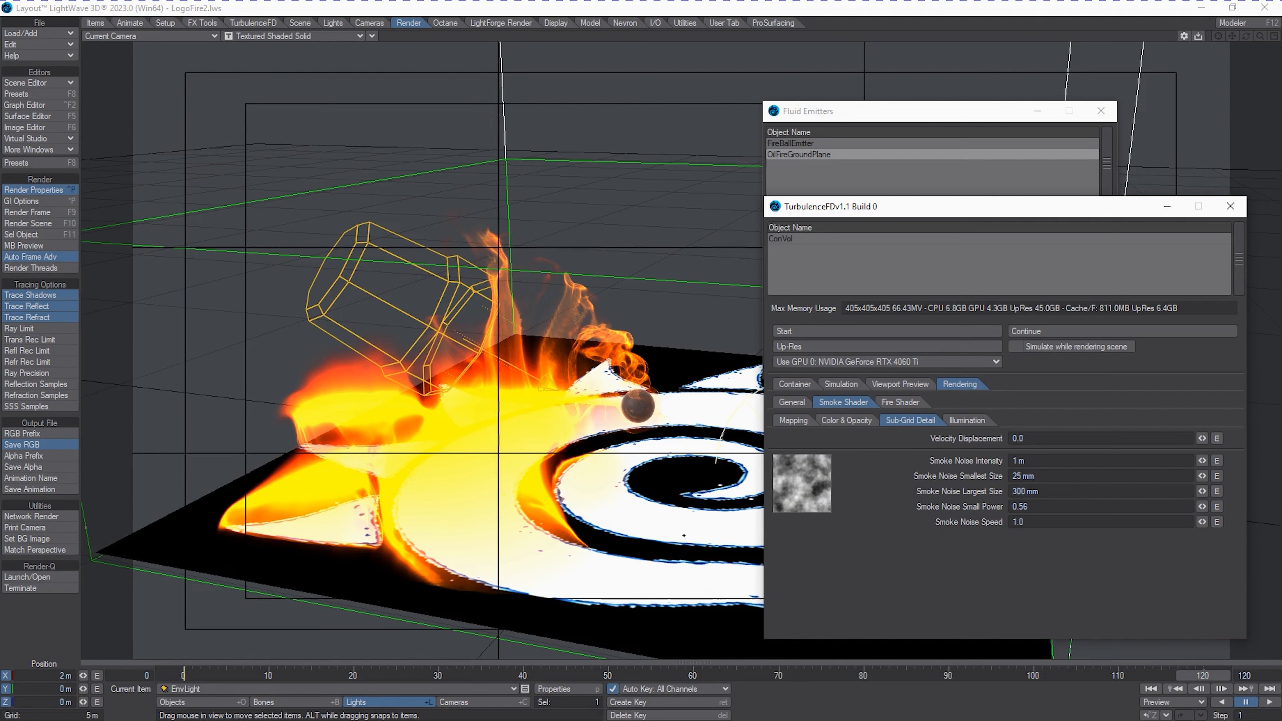
# Render frame 120 through the camera, look over the finished image and close it.
pyautogui.press('F9')
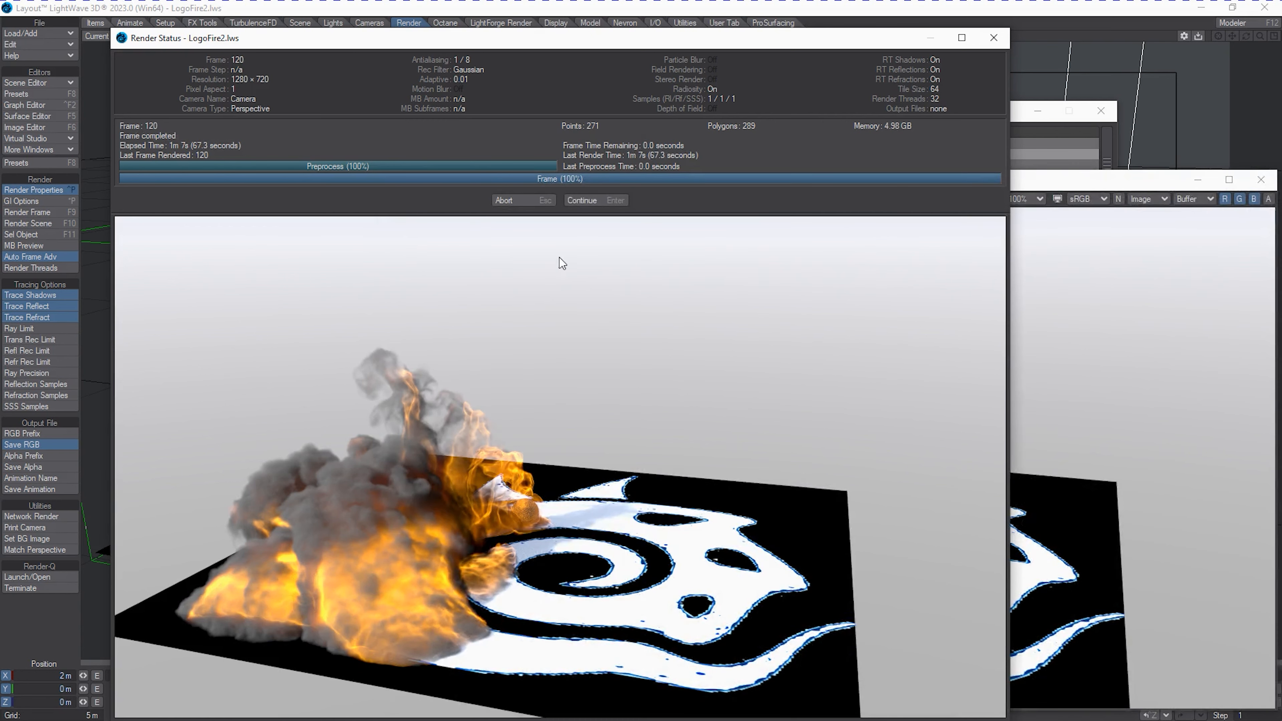
pyautogui.click(583, 201)
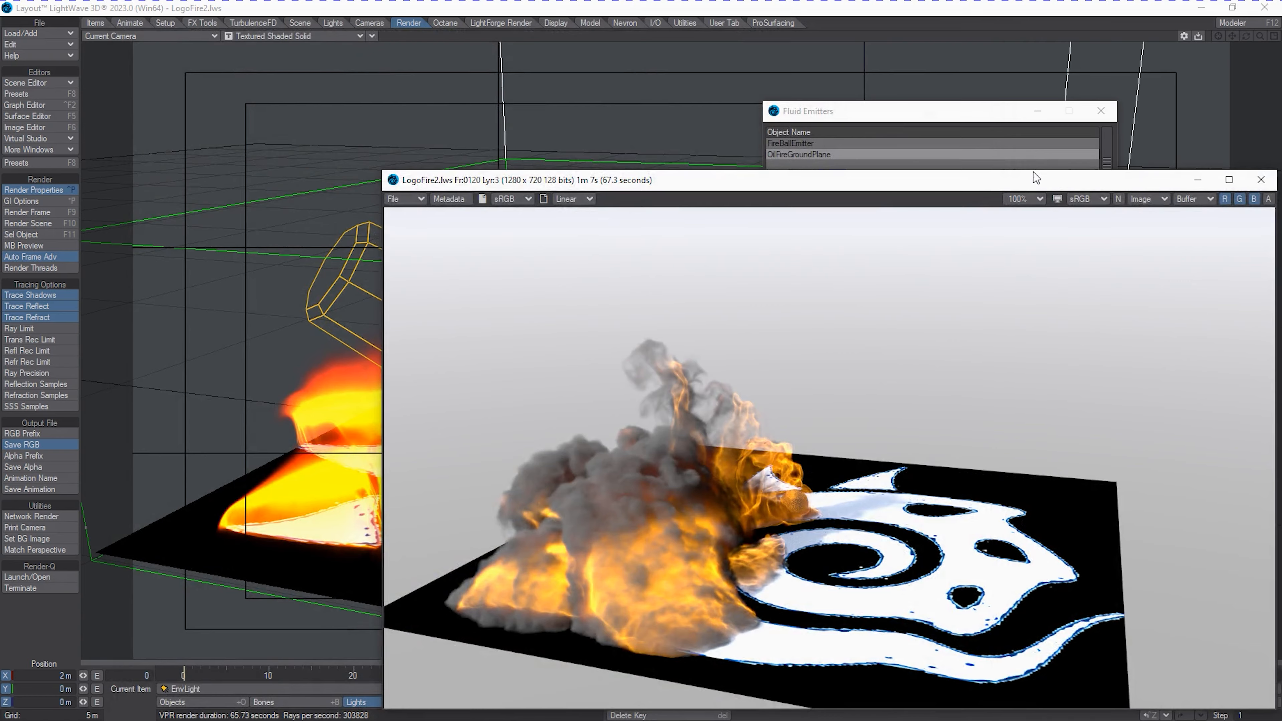
pyautogui.moveTo(1051, 180); pyautogui.dragTo(809, 132)
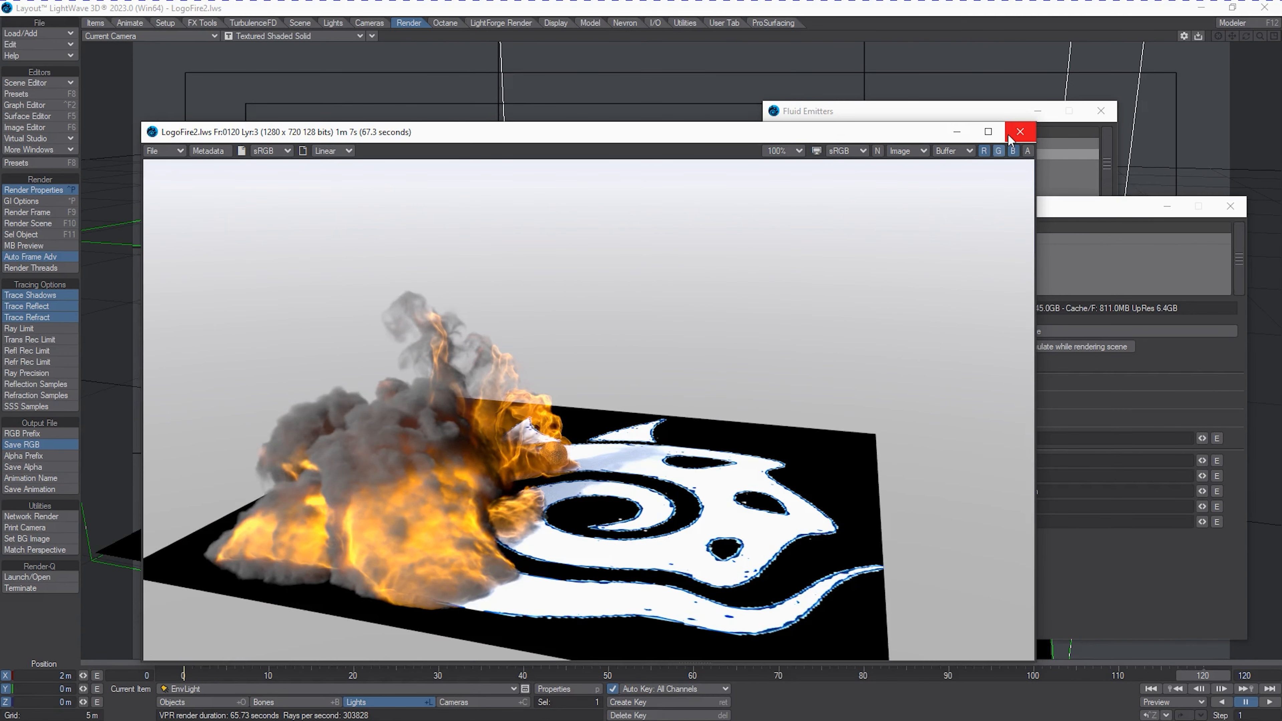
pyautogui.click(1019, 132)
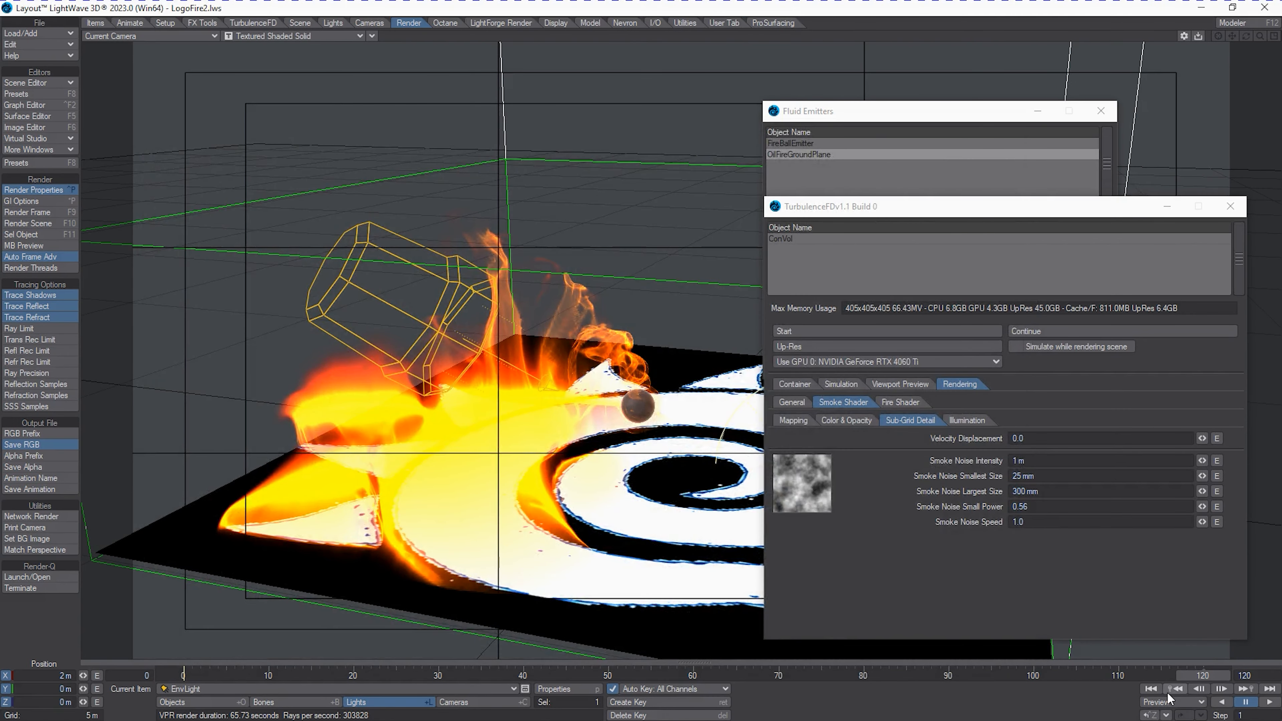
# Set the scene's last frame to 300 and start the ConVol fluid simulation with live preview updates enabled.
pyautogui.moveTo(1257, 676); pyautogui.dragTo(1182, 677)
pyautogui.write('300')
pyautogui.press('Return')
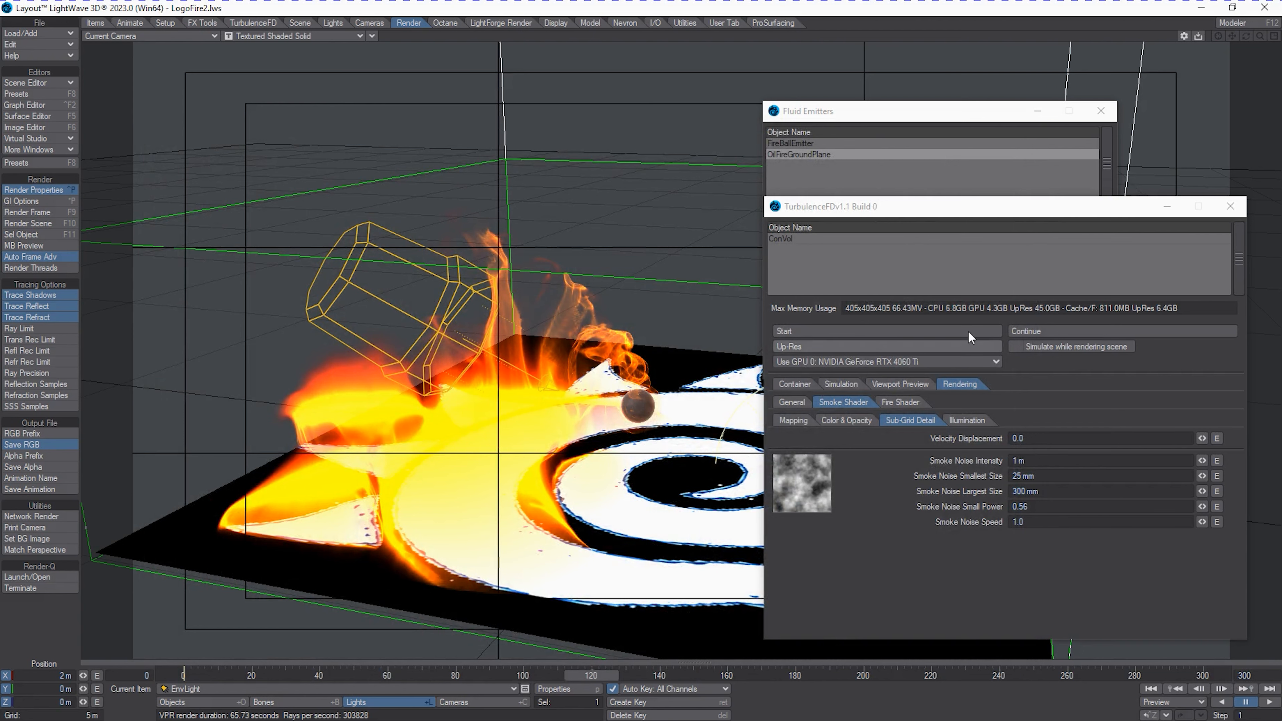
pyautogui.click(858, 329)
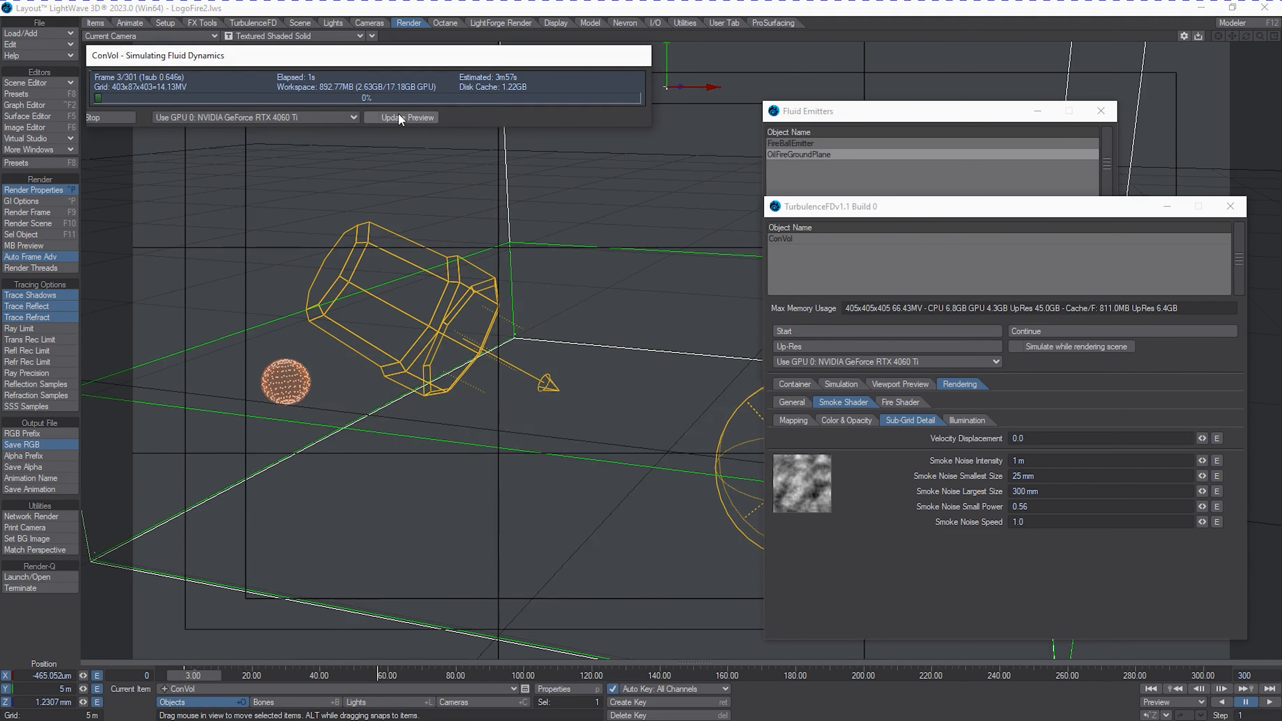
pyautogui.click(372, 117)
# Move the TurbulenceFD and Fluid Emitters windows clear of the fire preview in the viewport.
pyautogui.moveTo(861, 208); pyautogui.dragTo(962, 314)
pyautogui.moveTo(861, 111); pyautogui.dragTo(813, 83)
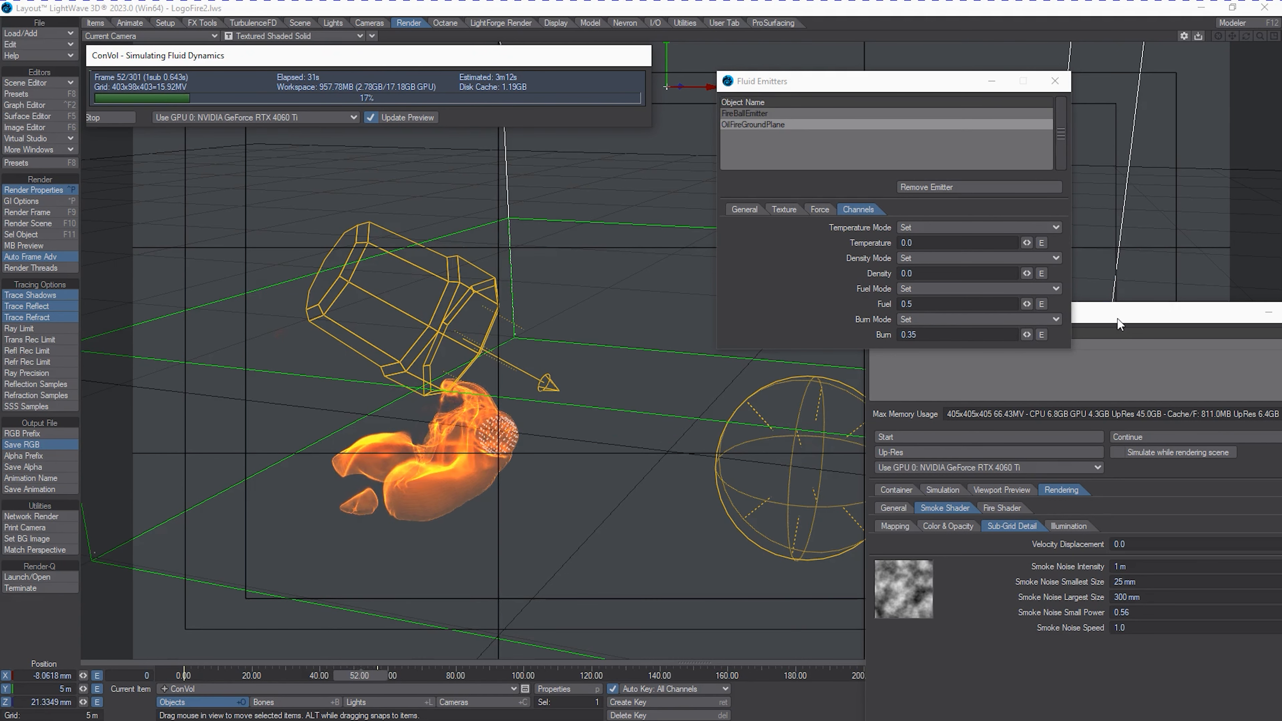
pyautogui.moveTo(1123, 317); pyautogui.dragTo(1281, 317)
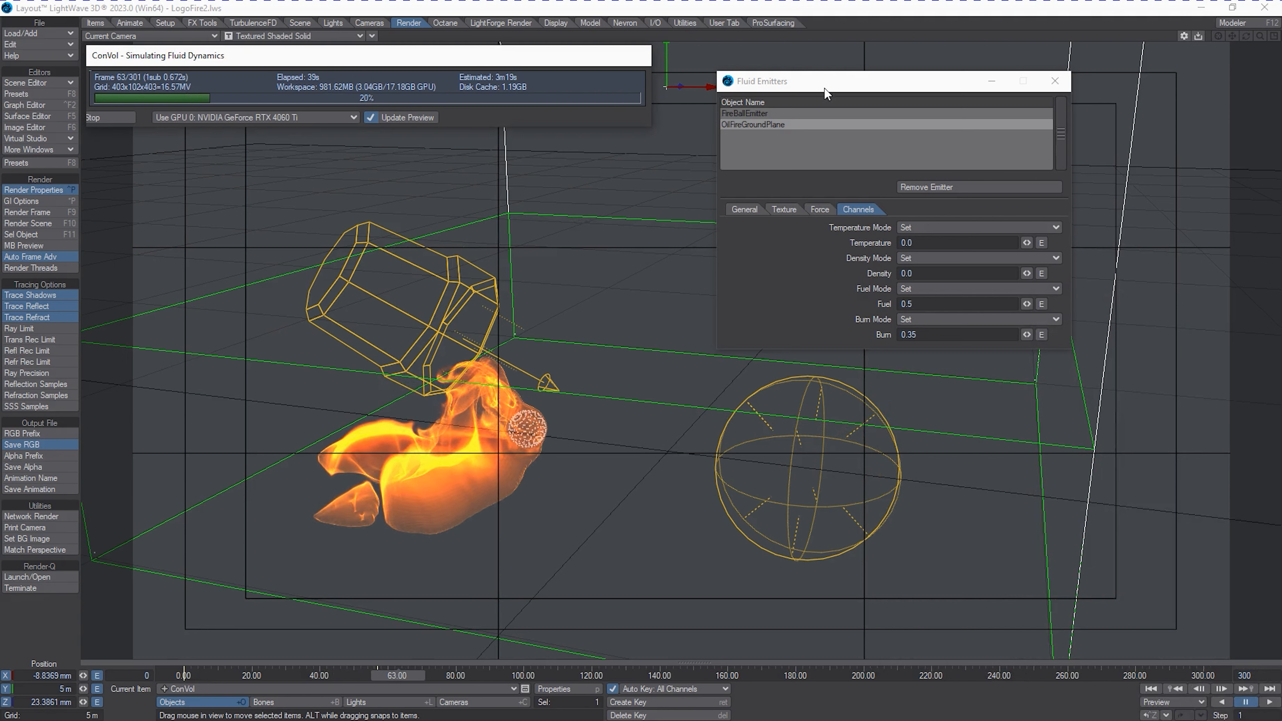
pyautogui.moveTo(824, 88); pyautogui.dragTo(887, 62)
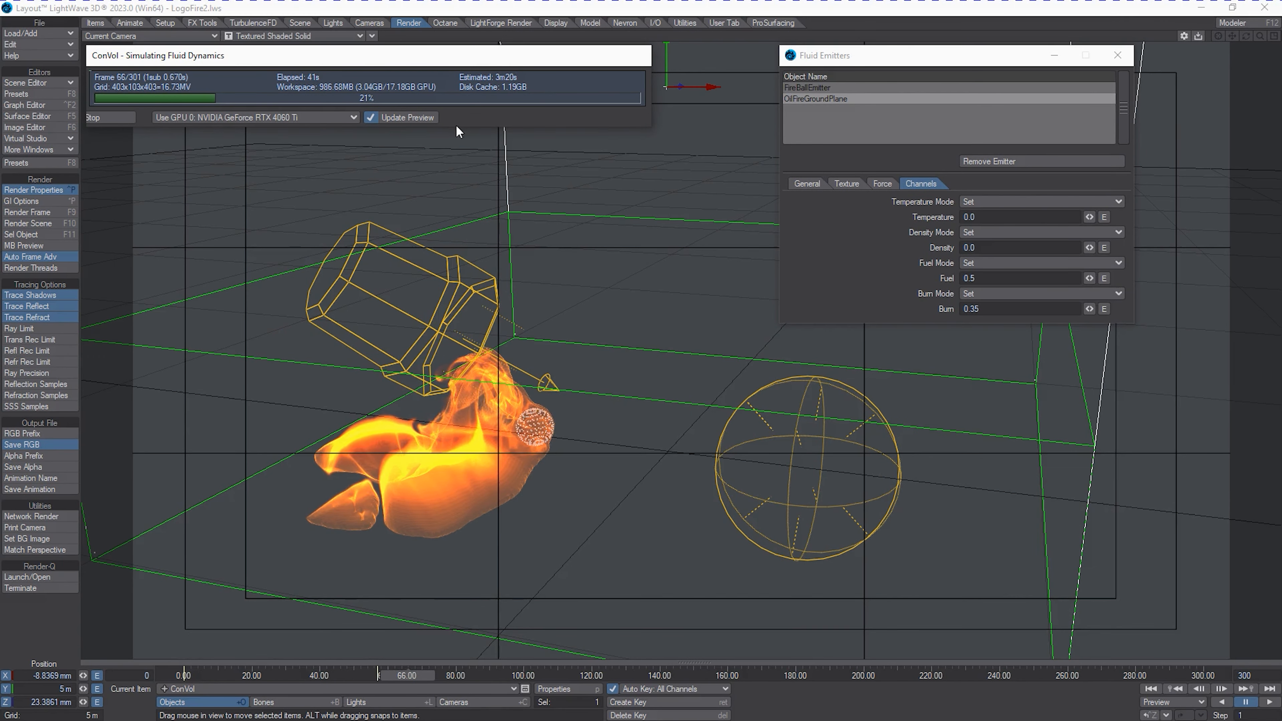
# Let the simulation run through to the last frame, switching its live preview off and on to check how the fire spreads.
pyautogui.click(415, 118)
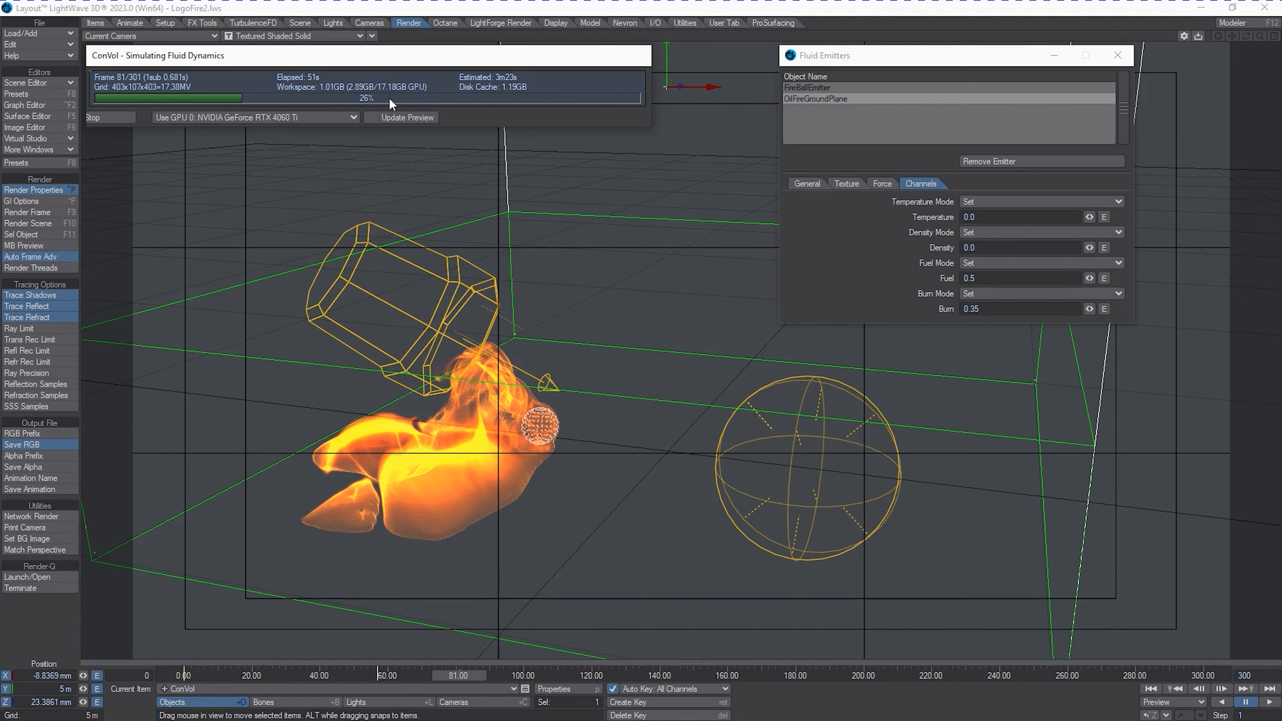
pyautogui.click(337, 114)
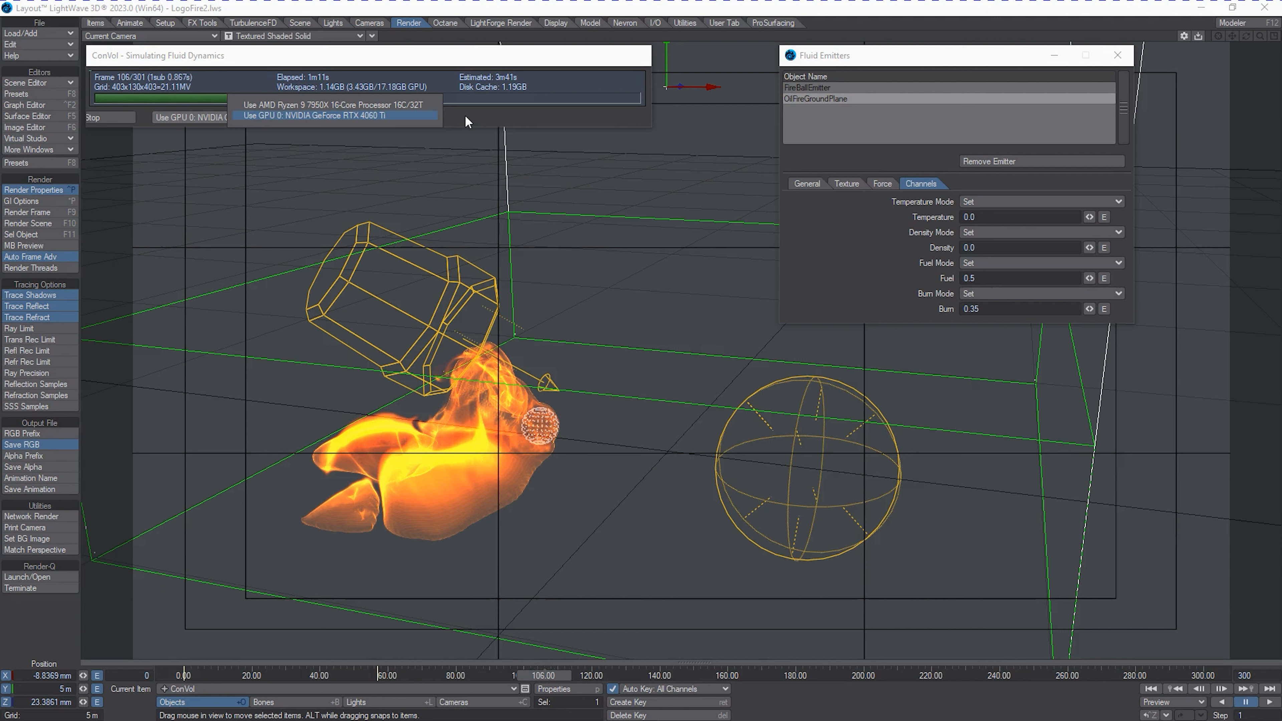
pyautogui.click(465, 115)
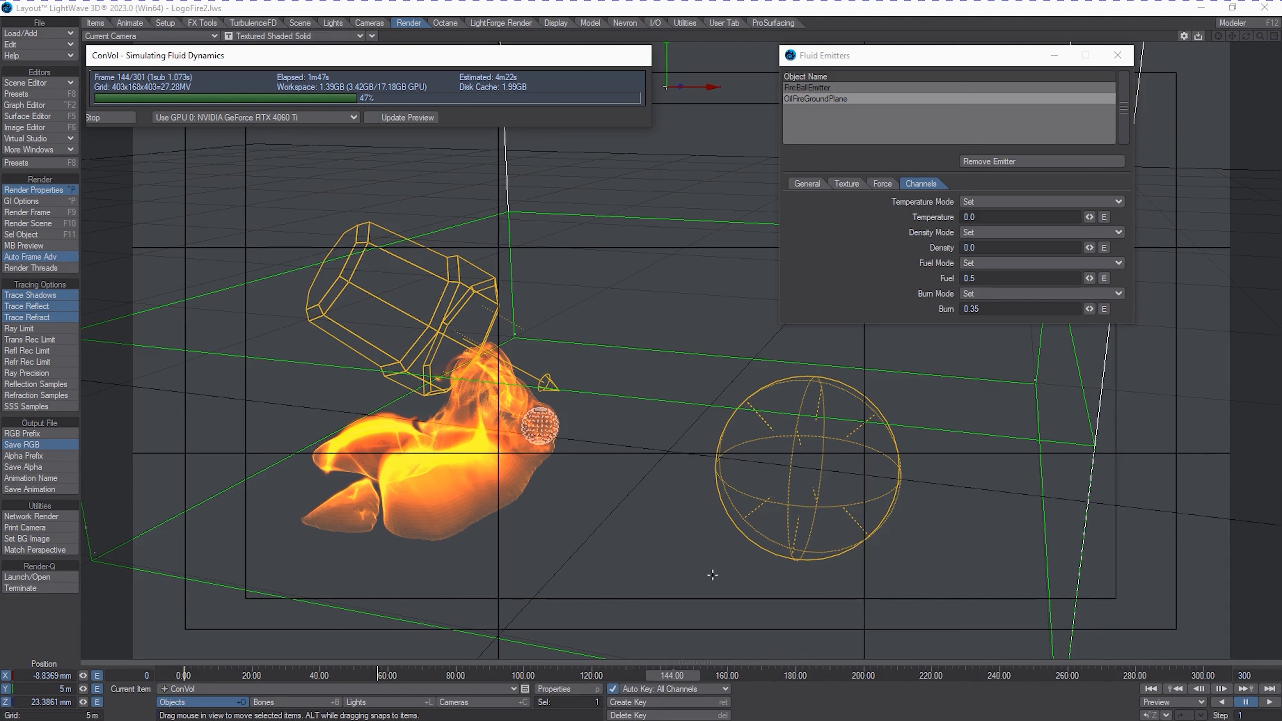
pyautogui.click(385, 121)
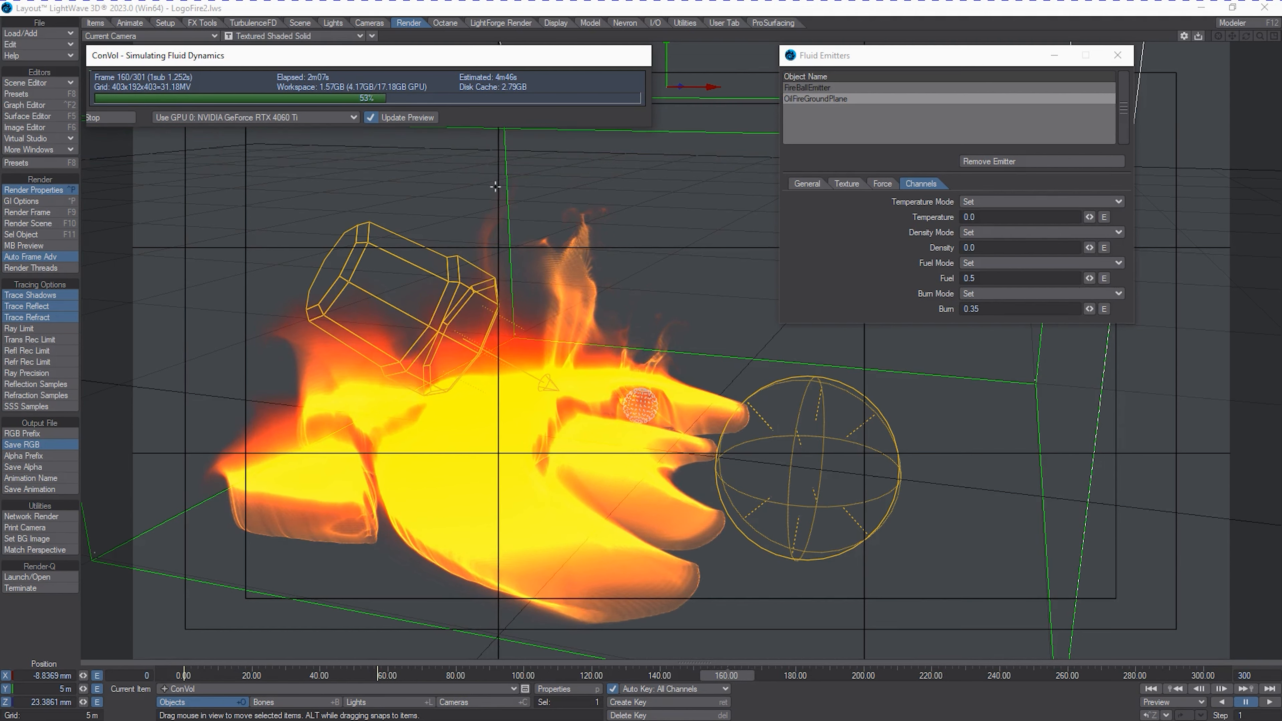
pyautogui.click(396, 117)
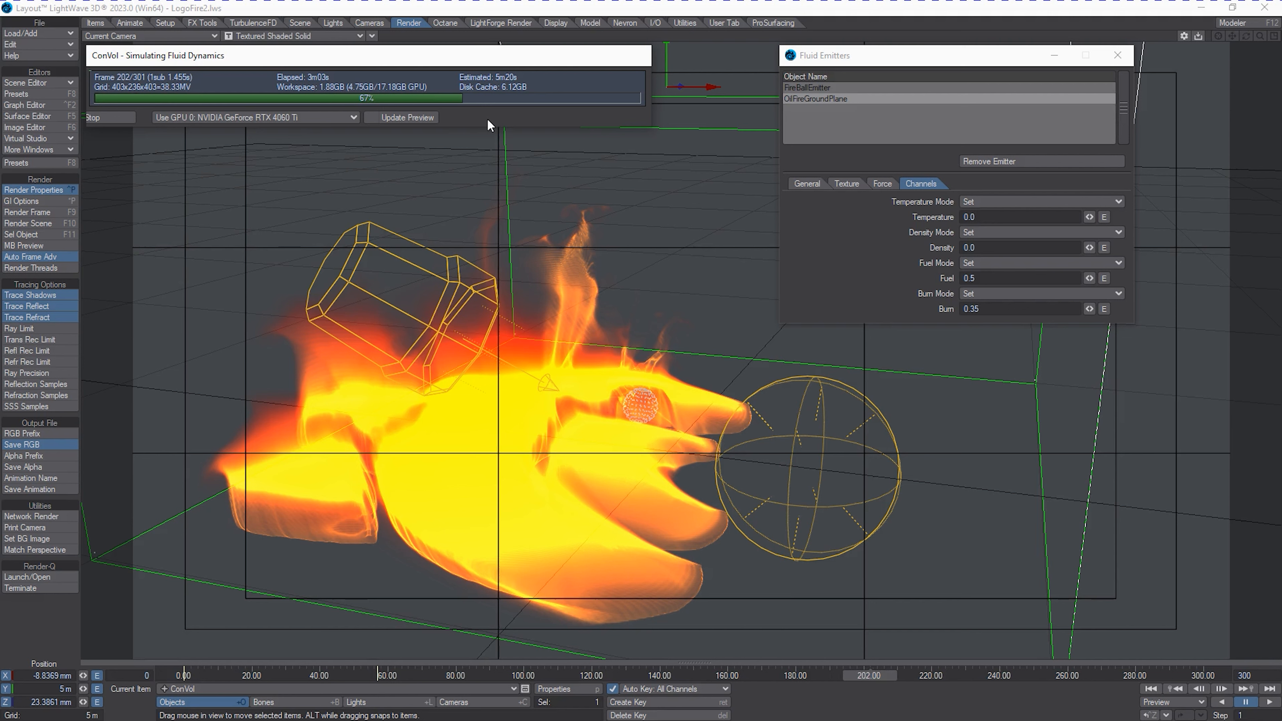
pyautogui.click(434, 117)
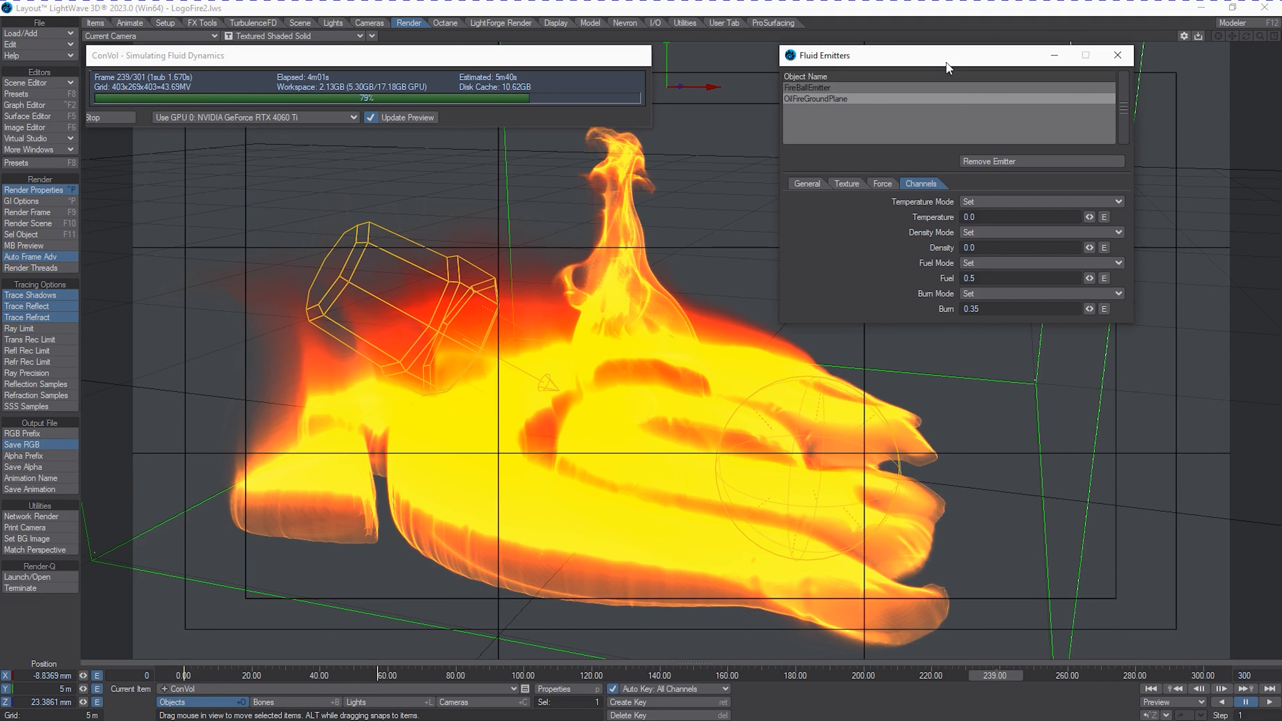
pyautogui.moveTo(945, 61); pyautogui.dragTo(1015, 65)
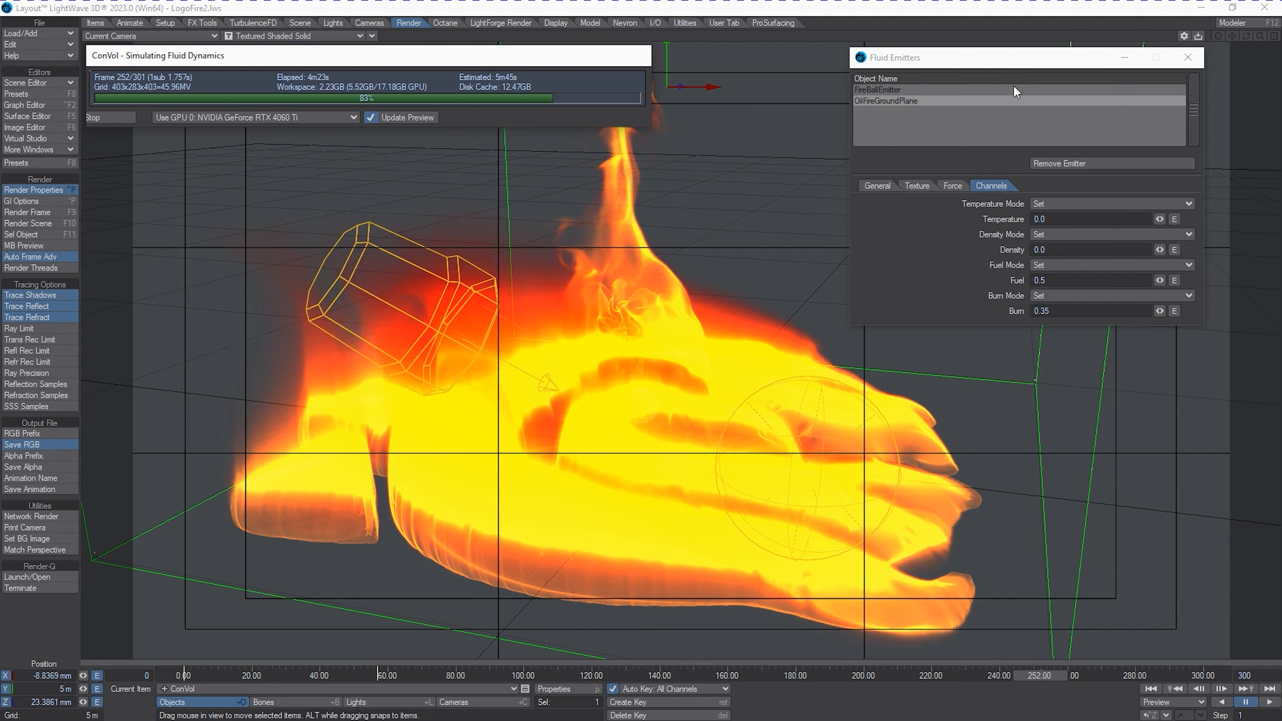
pyautogui.click(394, 115)
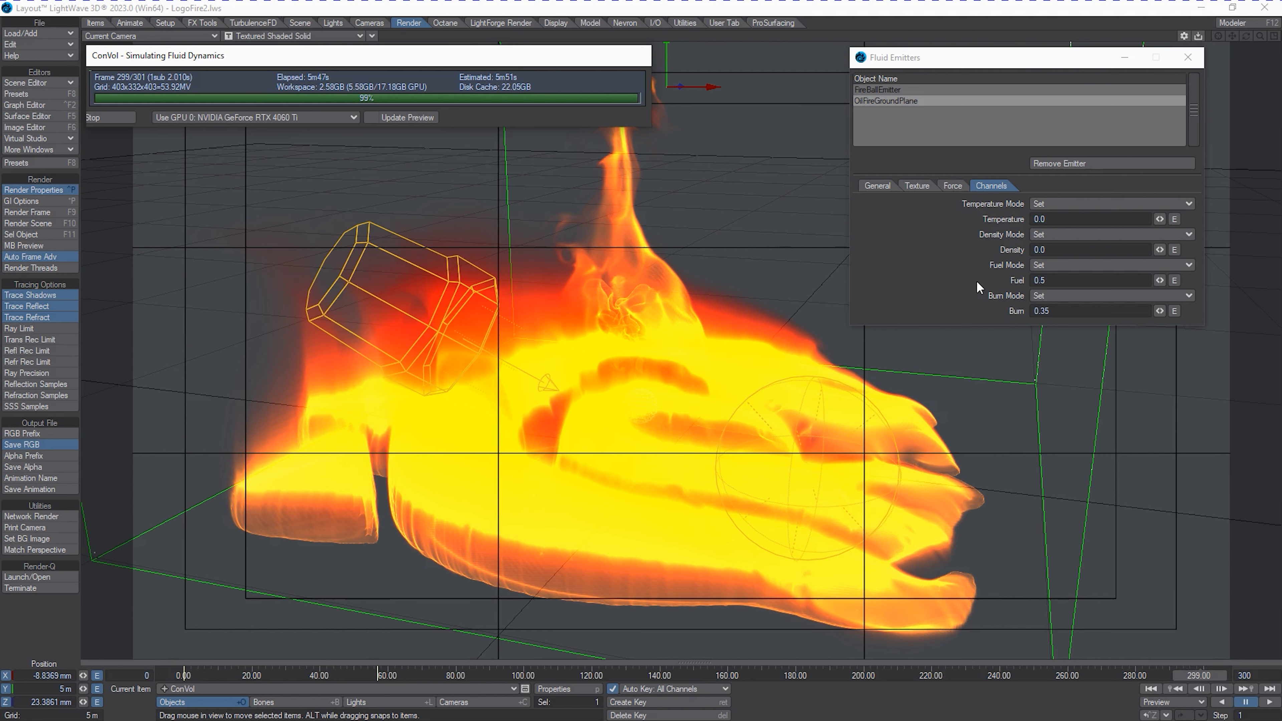
pyautogui.click(379, 115)
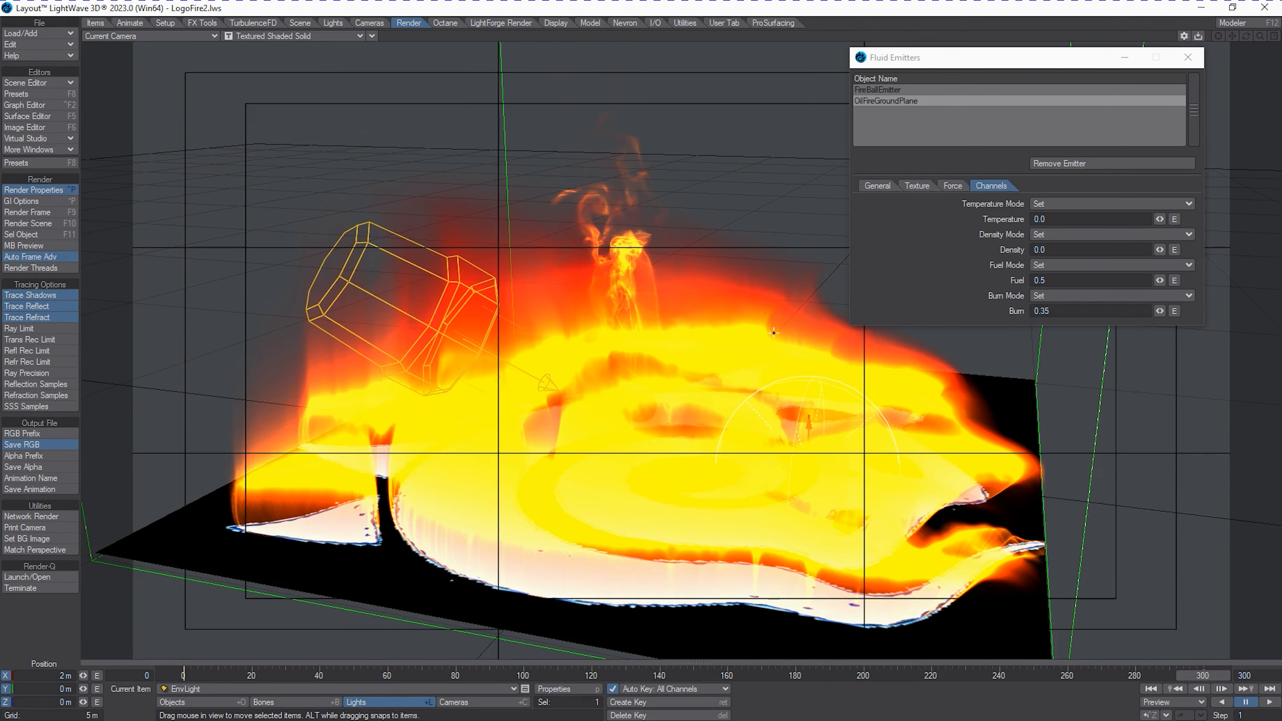
# Scrub the cached simulation to frame 233 and inspect the OilFireGroundPlane emitter's surface texture layers.
pyautogui.moveTo(1188, 677)
pyautogui.mouseDown()
pyautogui.moveTo(389, 706)
pyautogui.moveTo(1201, 675)
pyautogui.mouseUp()
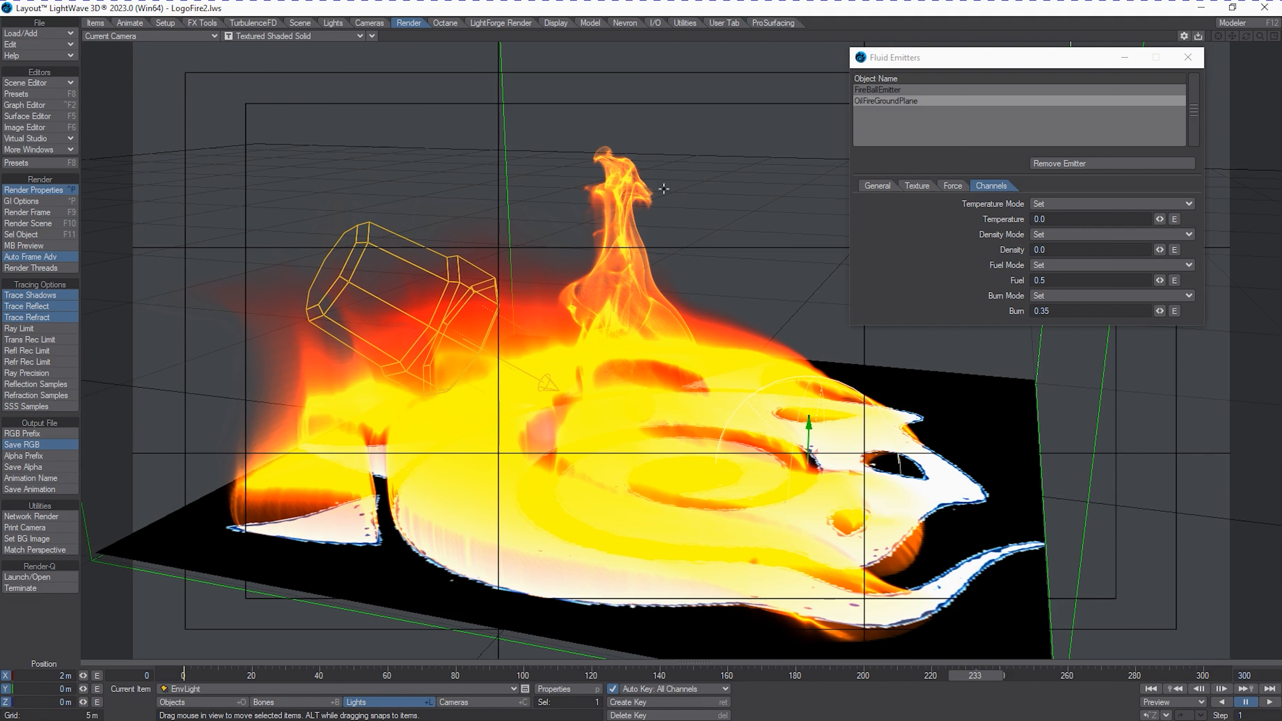
pyautogui.click(917, 185)
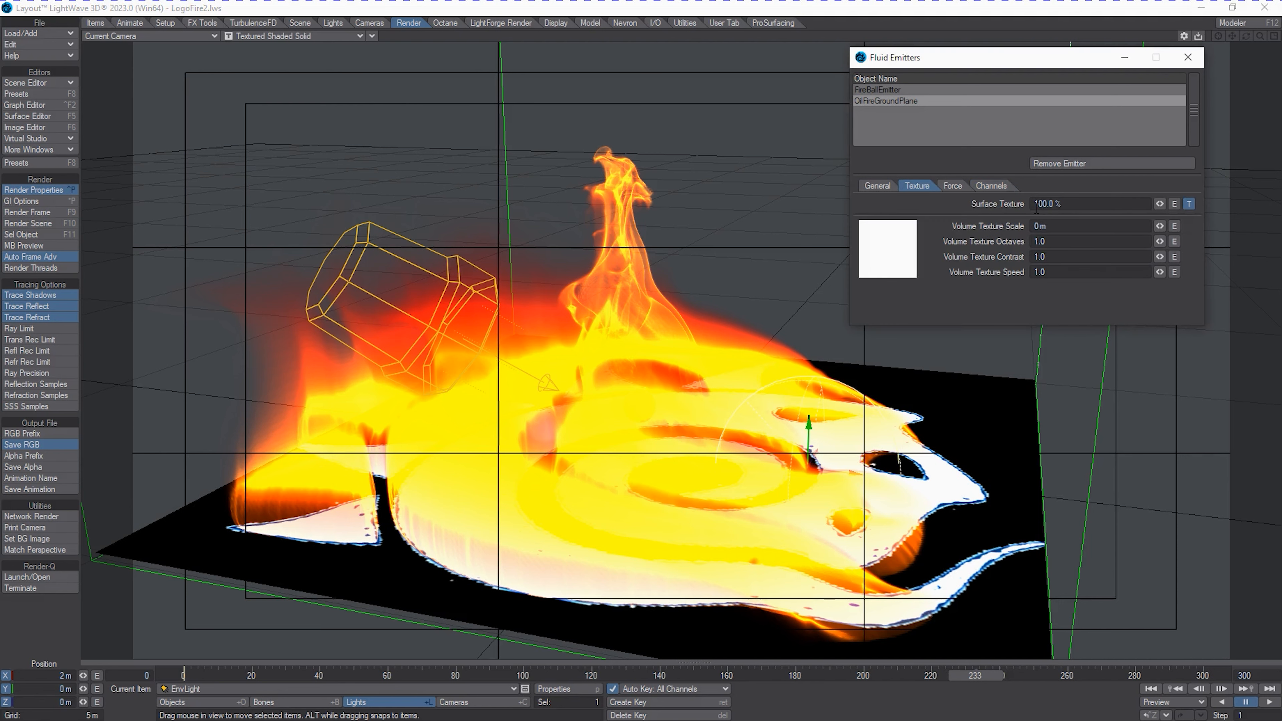
pyautogui.click(1189, 204)
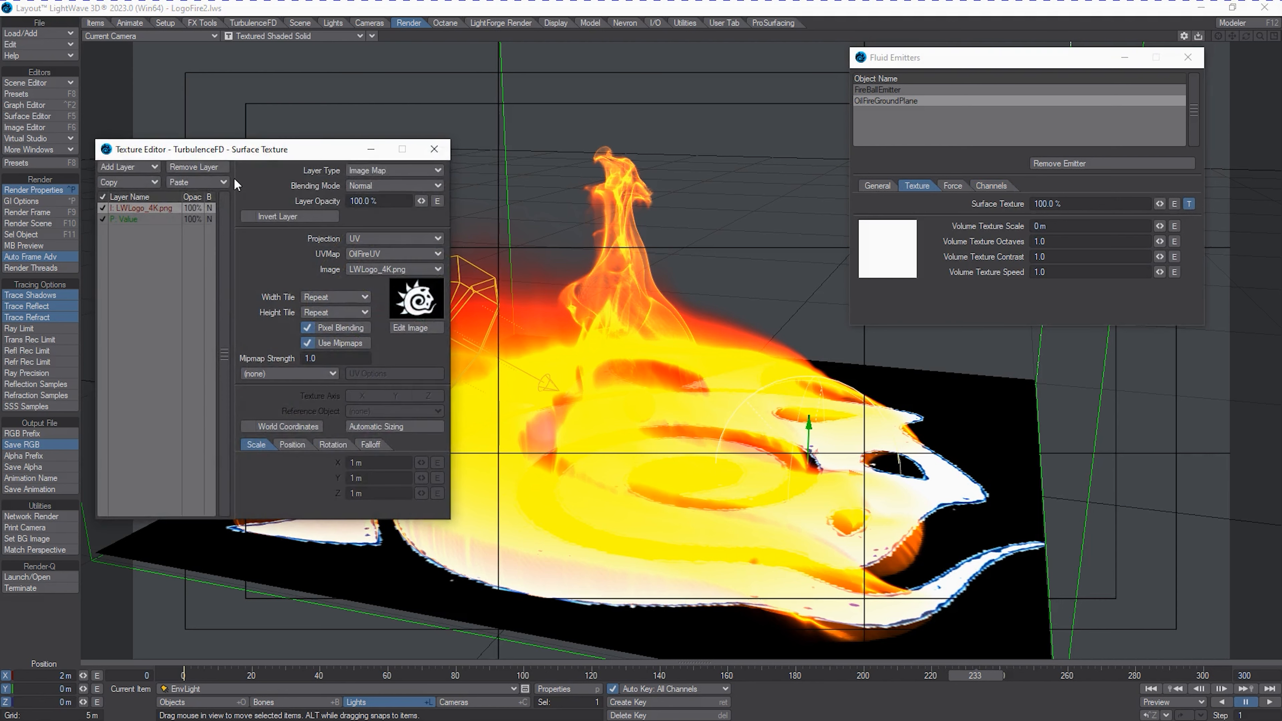
pyautogui.click(434, 149)
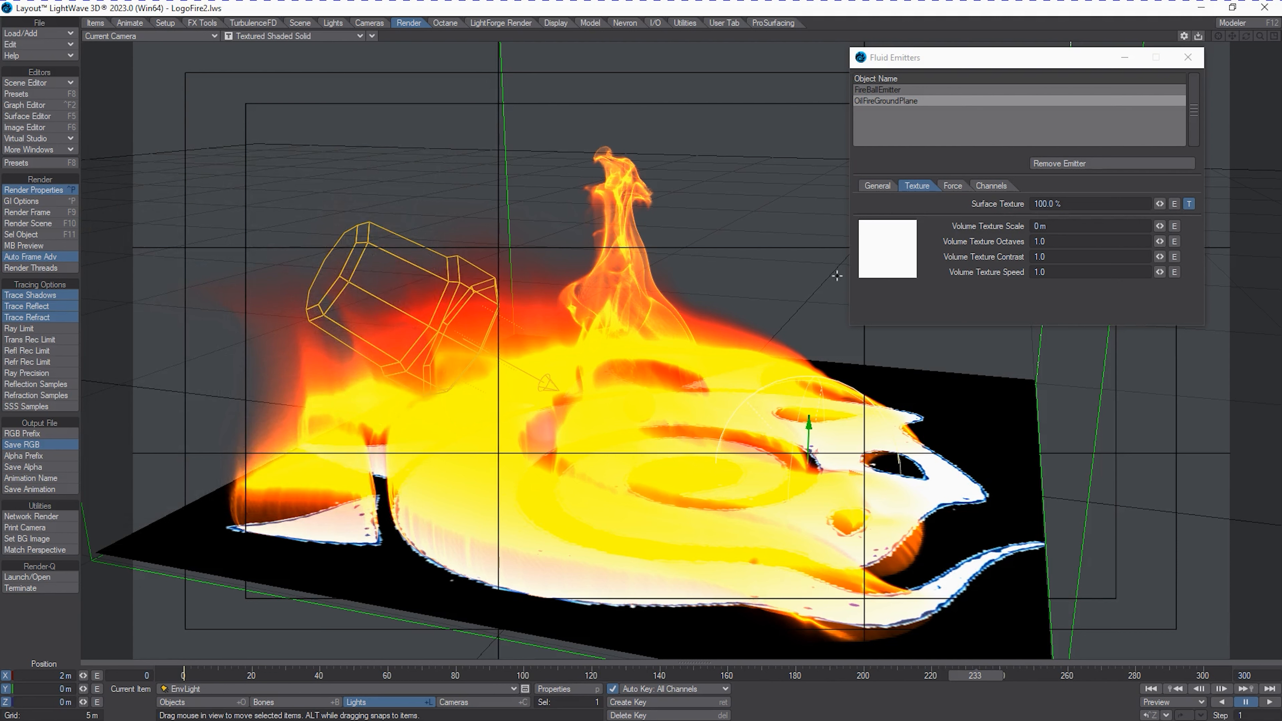
# Try Burn values of 0.5 and 0.1 for the OilFireGroundPlane emitter and restore it to 0.35.
pyautogui.click(992, 186)
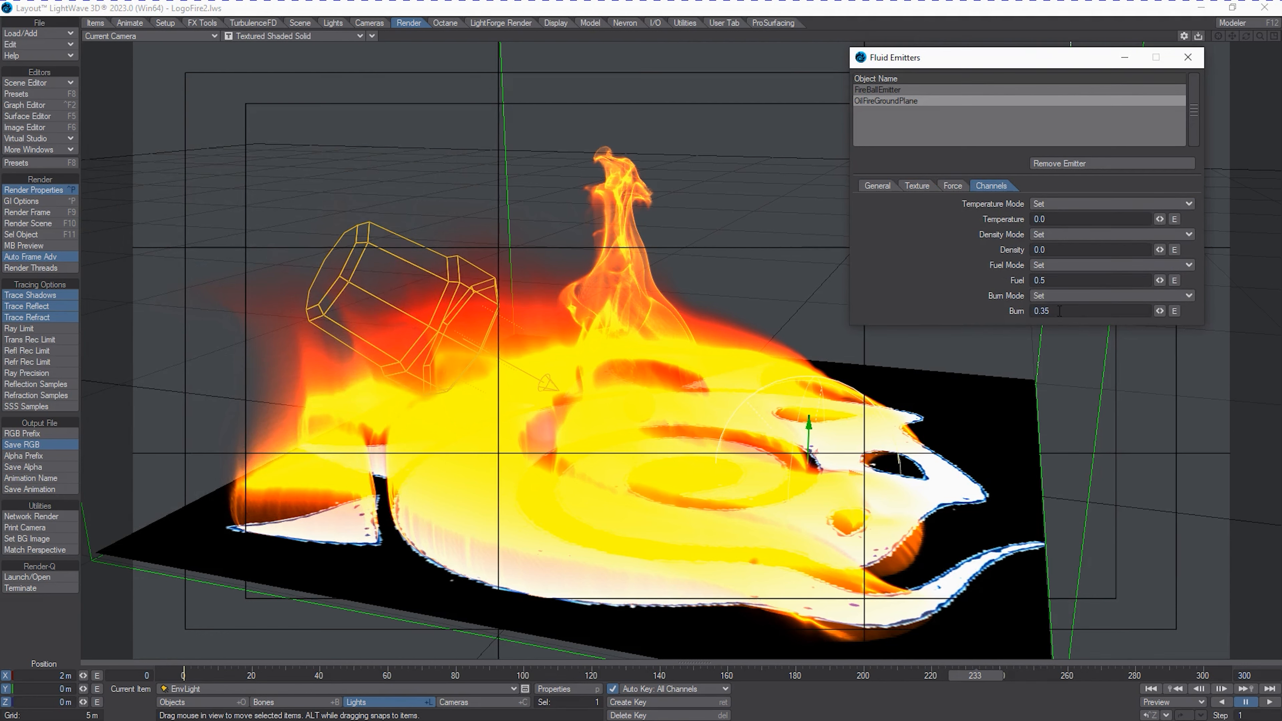
pyautogui.click(1077, 314)
pyautogui.write('0.5')
pyautogui.click(1075, 311)
pyautogui.write('.1')
pyautogui.press('Return')
pyautogui.click(1055, 311)
pyautogui.write('.35')
pyautogui.press('Return')
# Create an envelope for the OilFireGroundPlane emitter's Fuel value, close its graph and go to frame 300.
pyautogui.click(1174, 281)
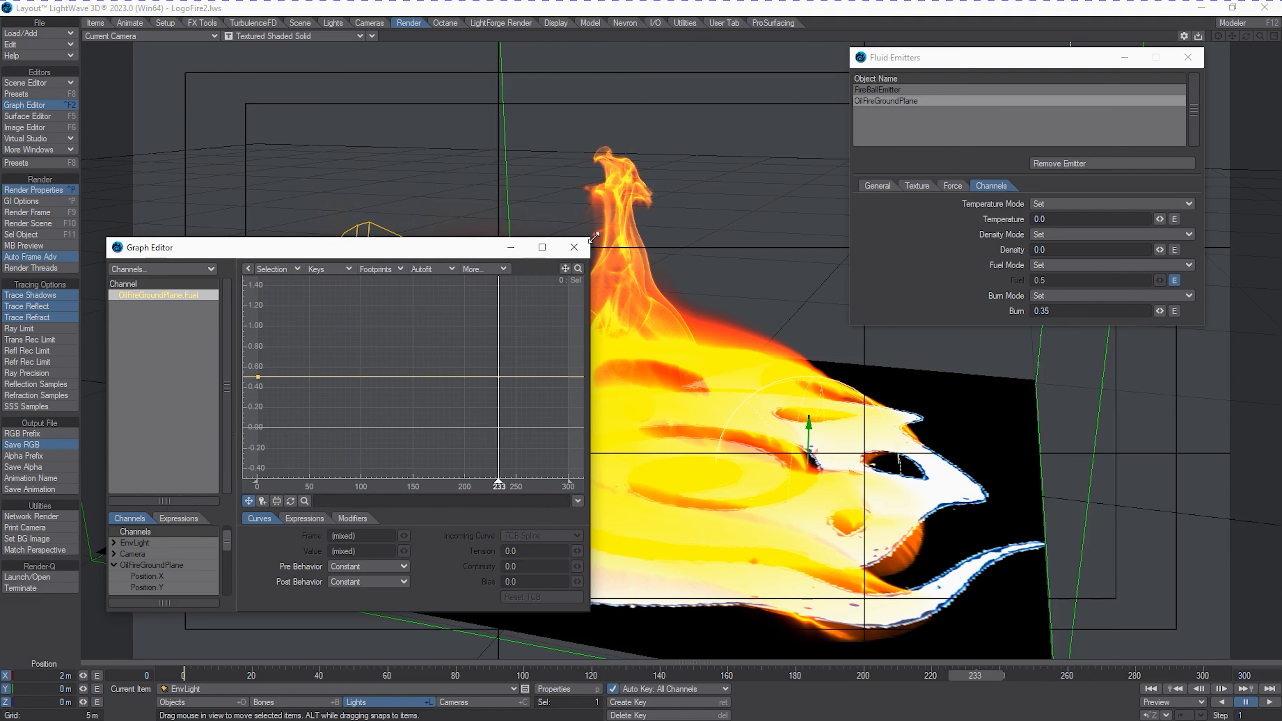
pyautogui.click(574, 247)
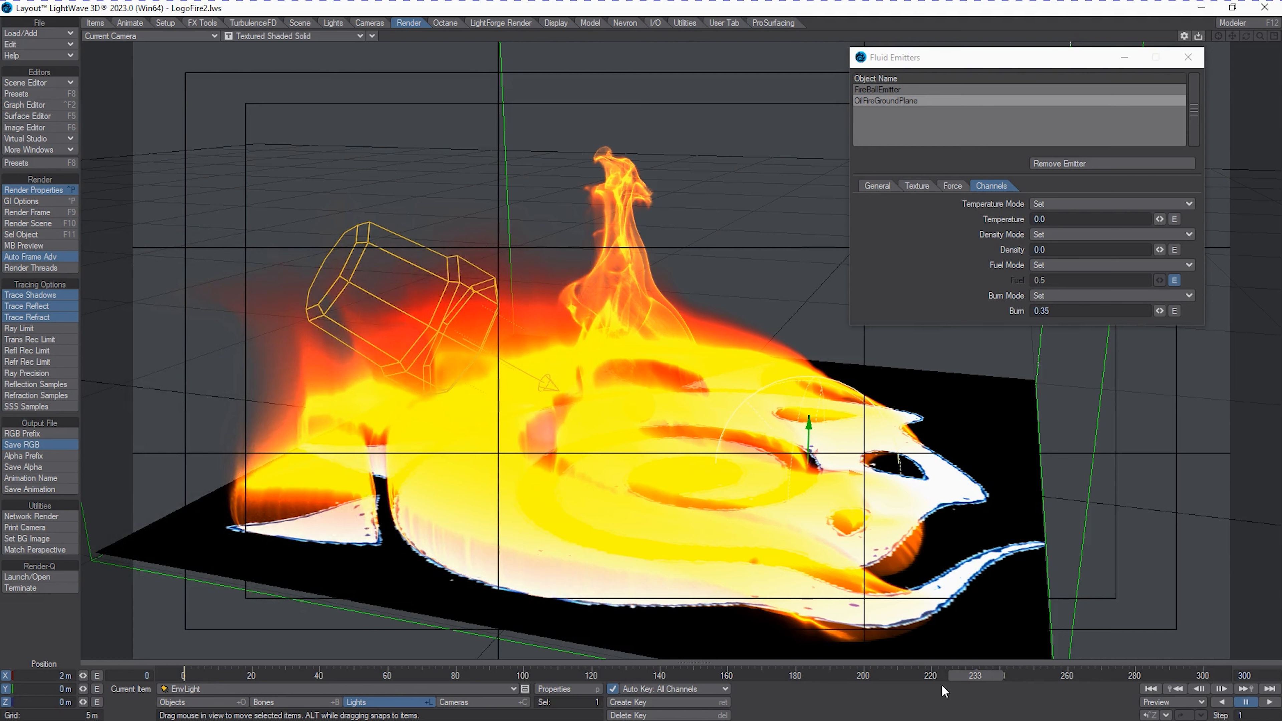
pyautogui.click(999, 669)
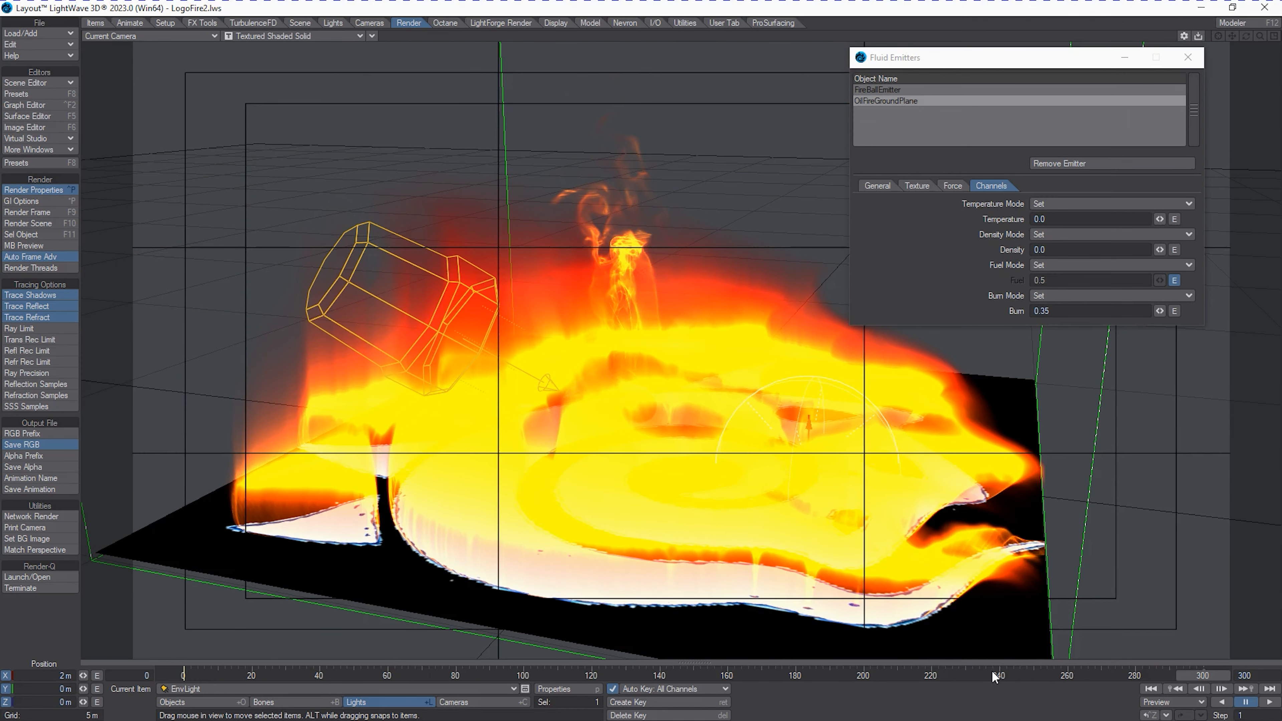